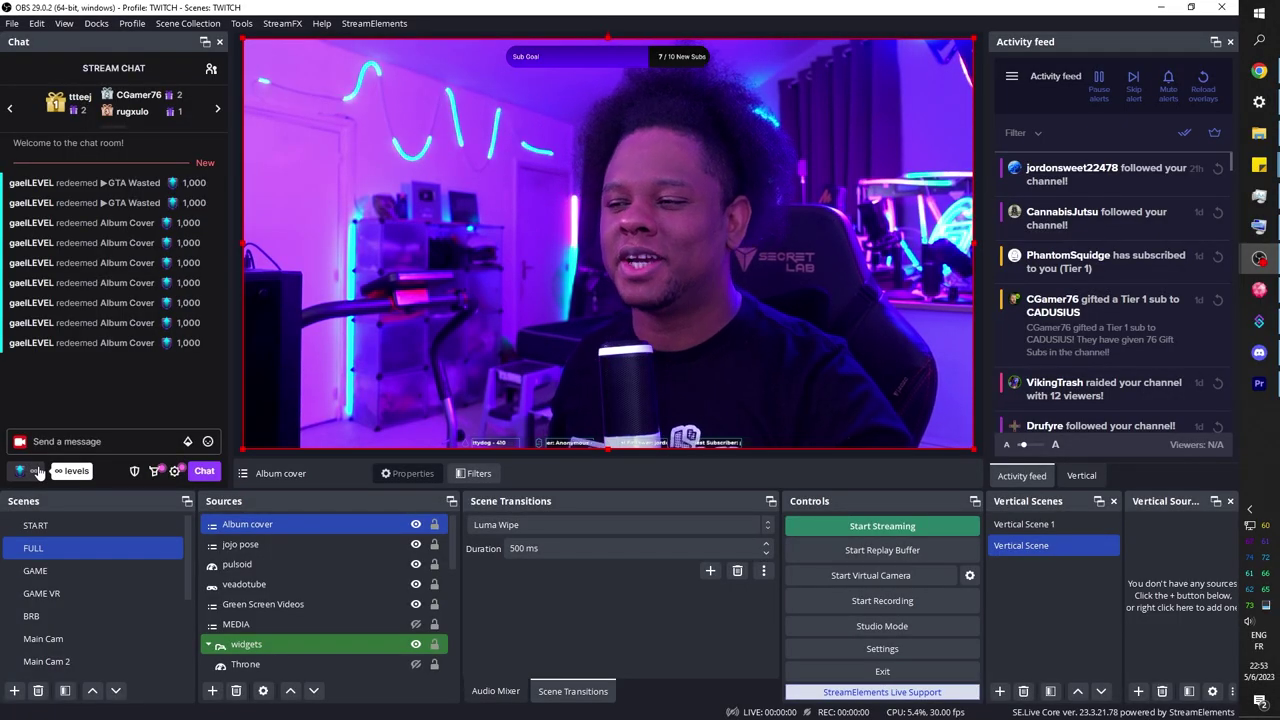
Redeem the Album Cover channel reward for 1,000 points from the stream chat's rewards.
left_click(38, 473)
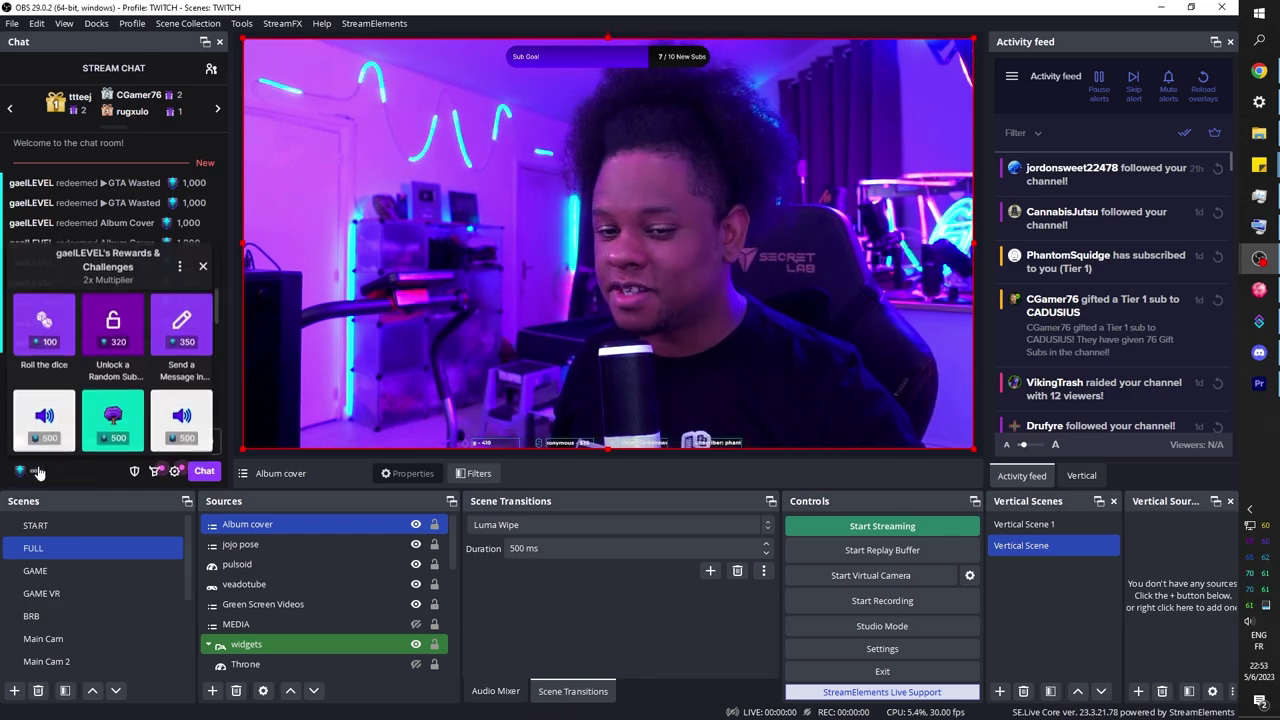
scroll(90, 405, "down", 4)
scroll(90, 405, "down", 4)
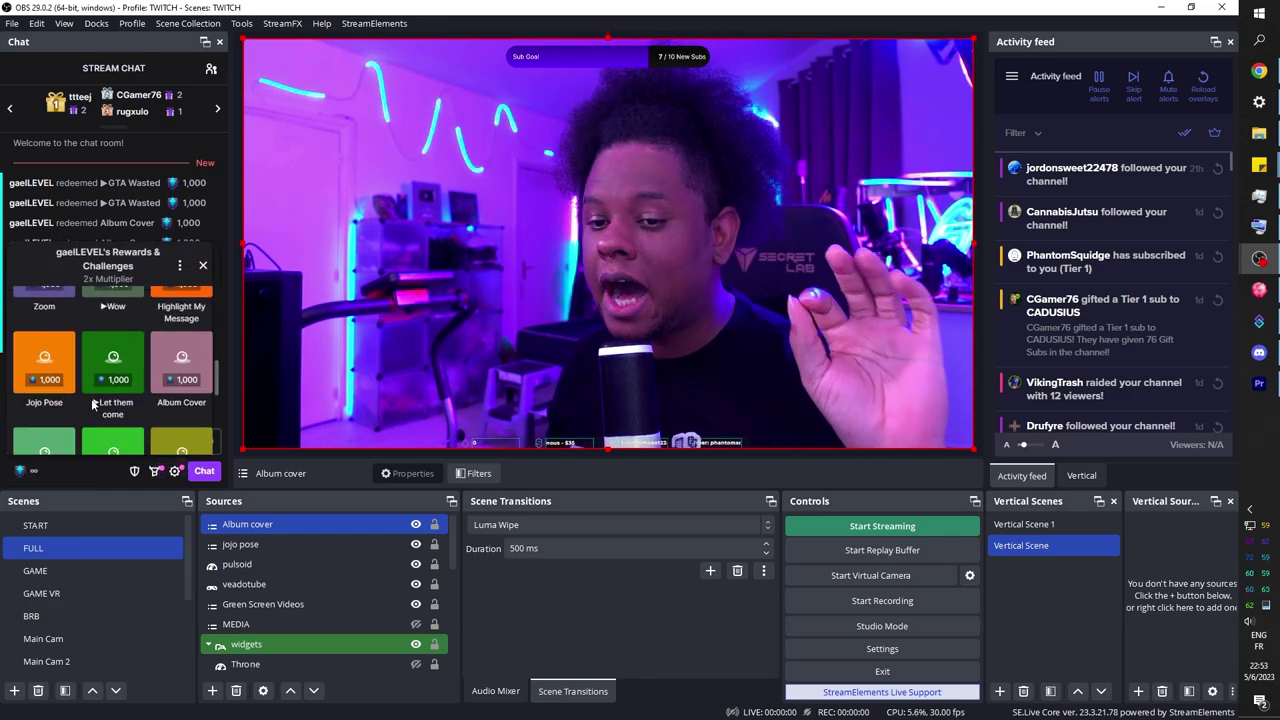
left_click(184, 310)
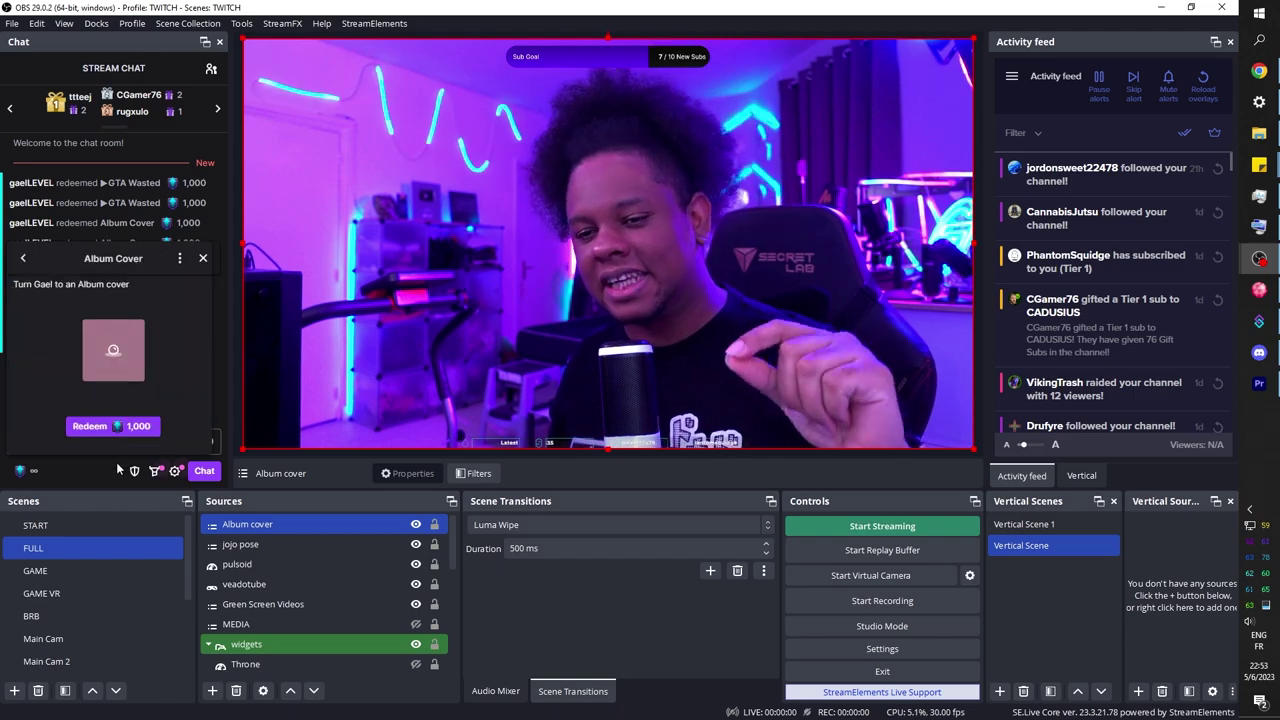
left_click(110, 428)
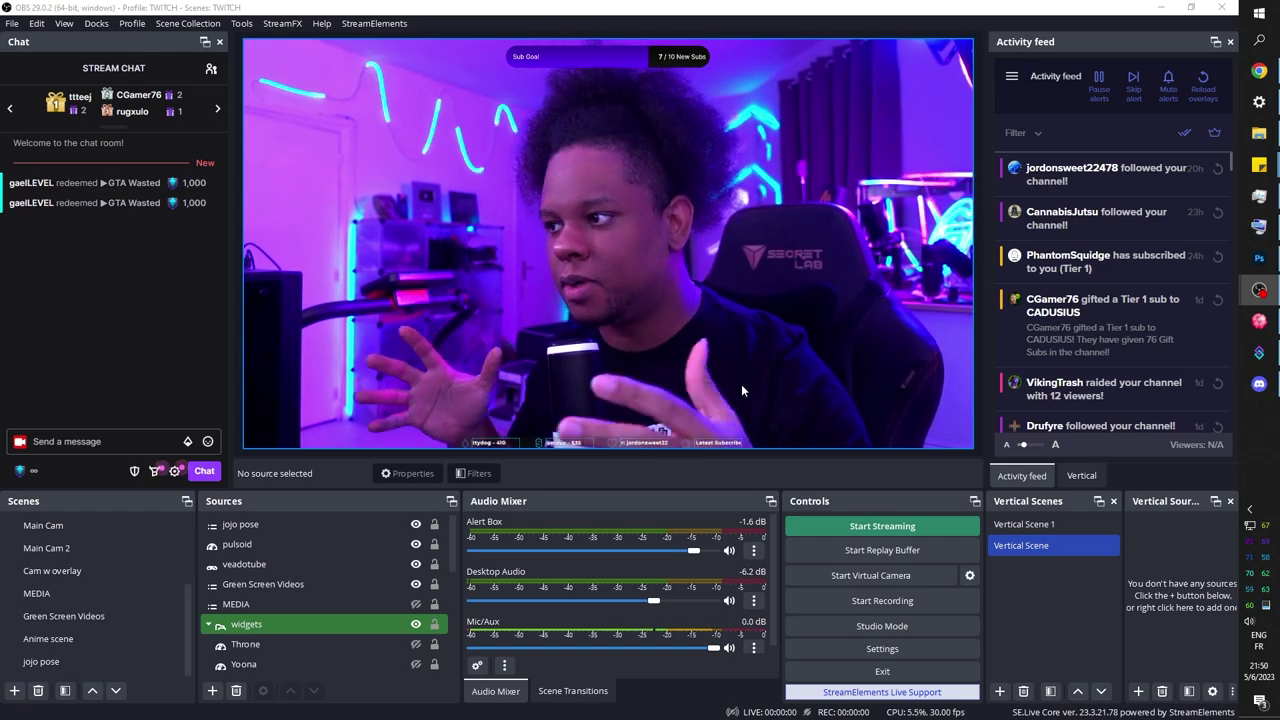
Show the Main Cam scene and select its ZV1 camera source.
scroll(83, 616, "up", 2)
left_click(85, 638)
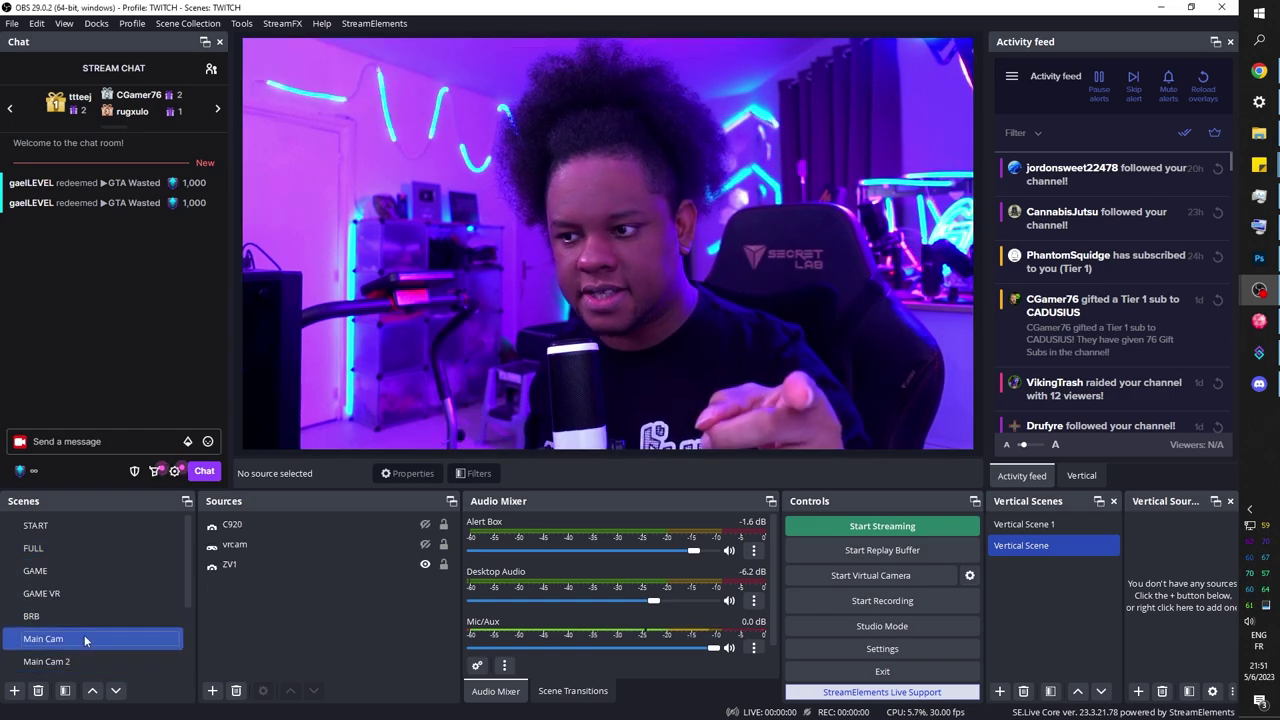
left_click(255, 566)
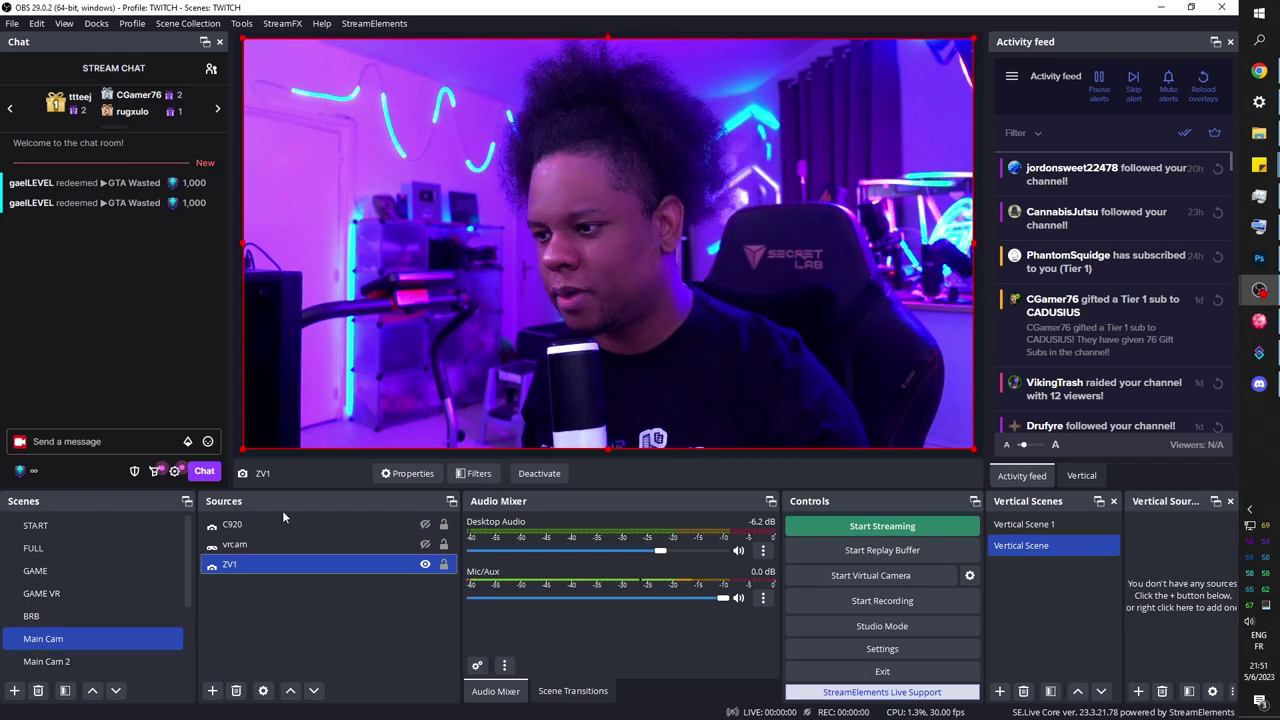
Create a new scene named "Album cover".
scroll(95, 610, "down", 2)
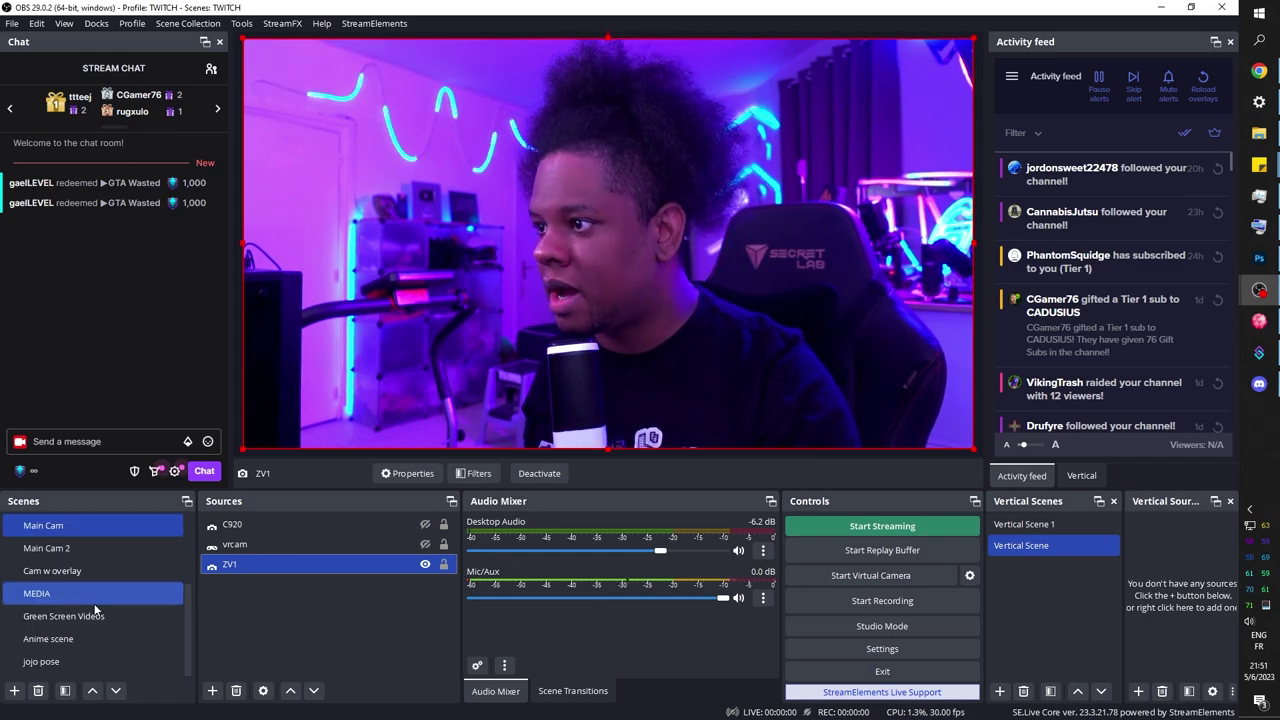
left_click(14, 690)
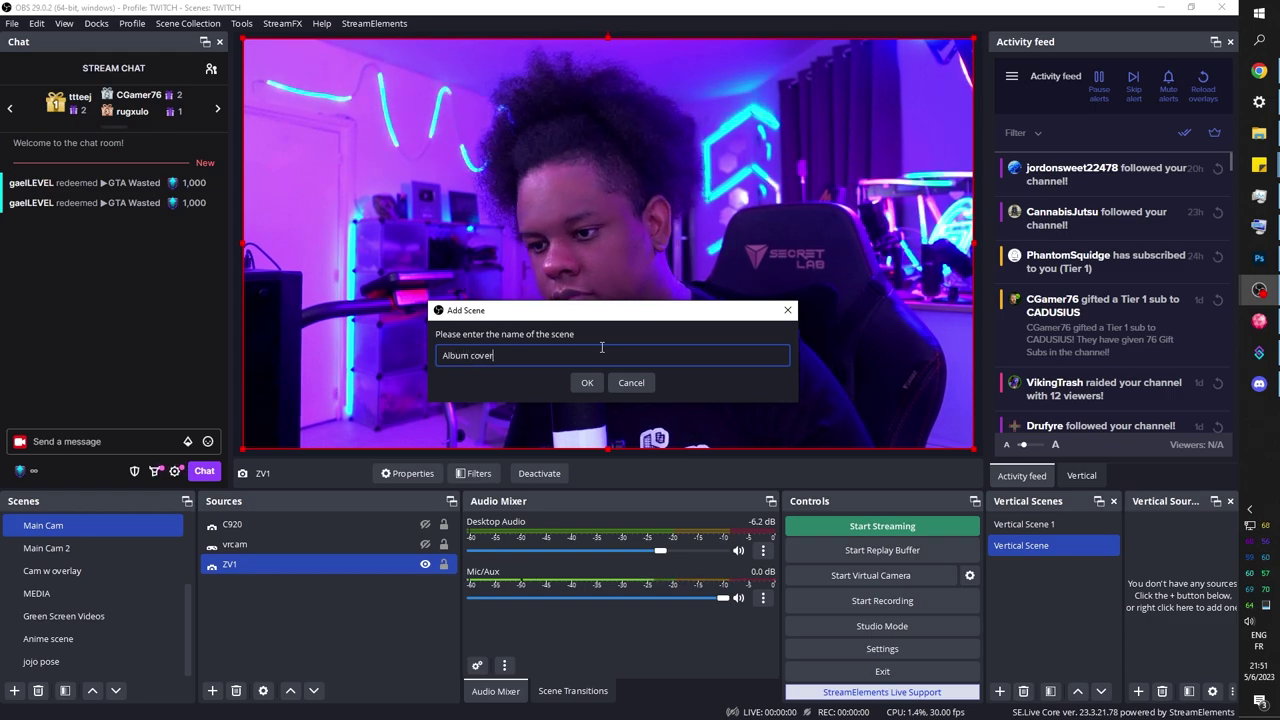
left_click(585, 383)
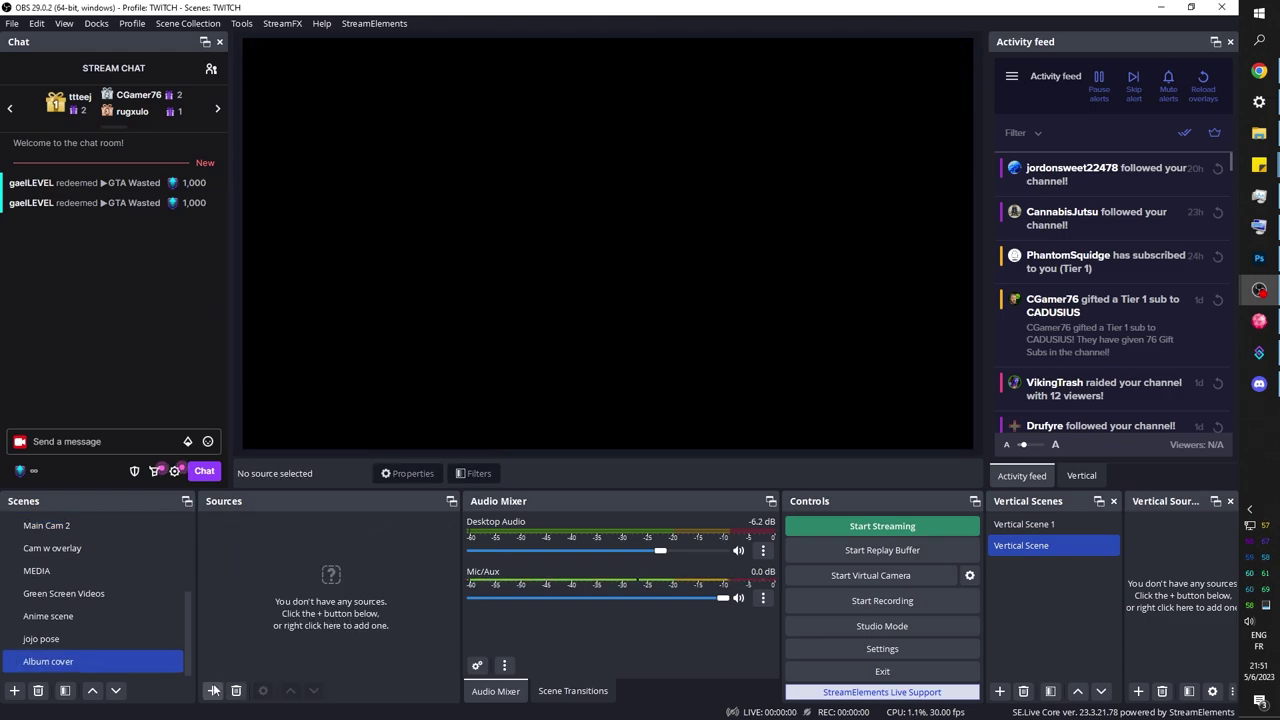
Add the existing Main Cam scene as a source in the Album cover scene.
left_click(213, 690)
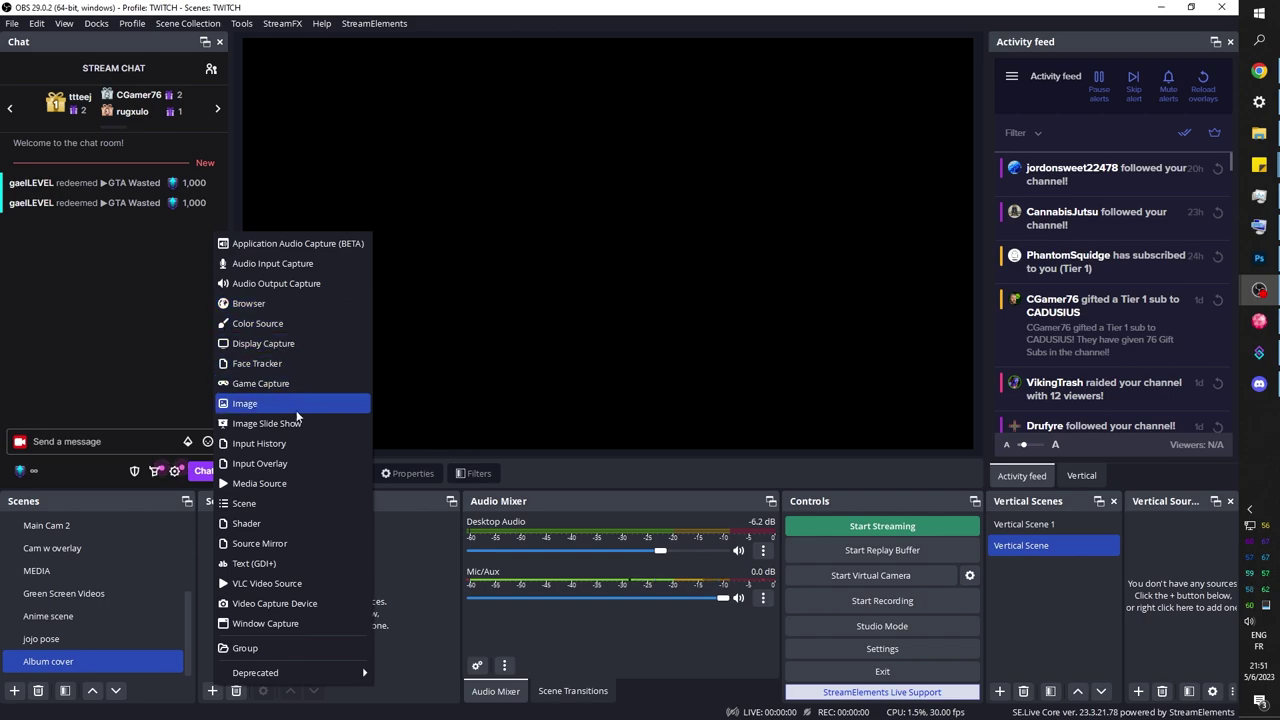
left_click(276, 504)
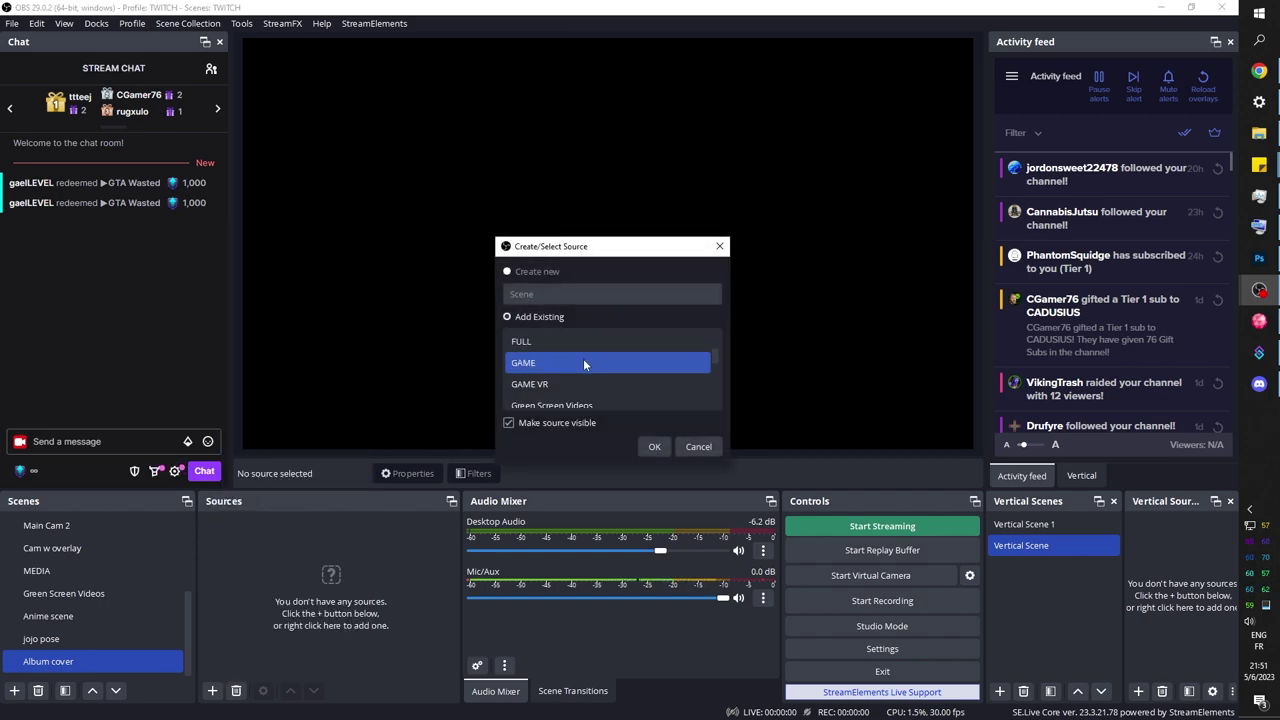
scroll(583, 358, "down", 3)
scroll(588, 358, "up", 1)
left_click(588, 386)
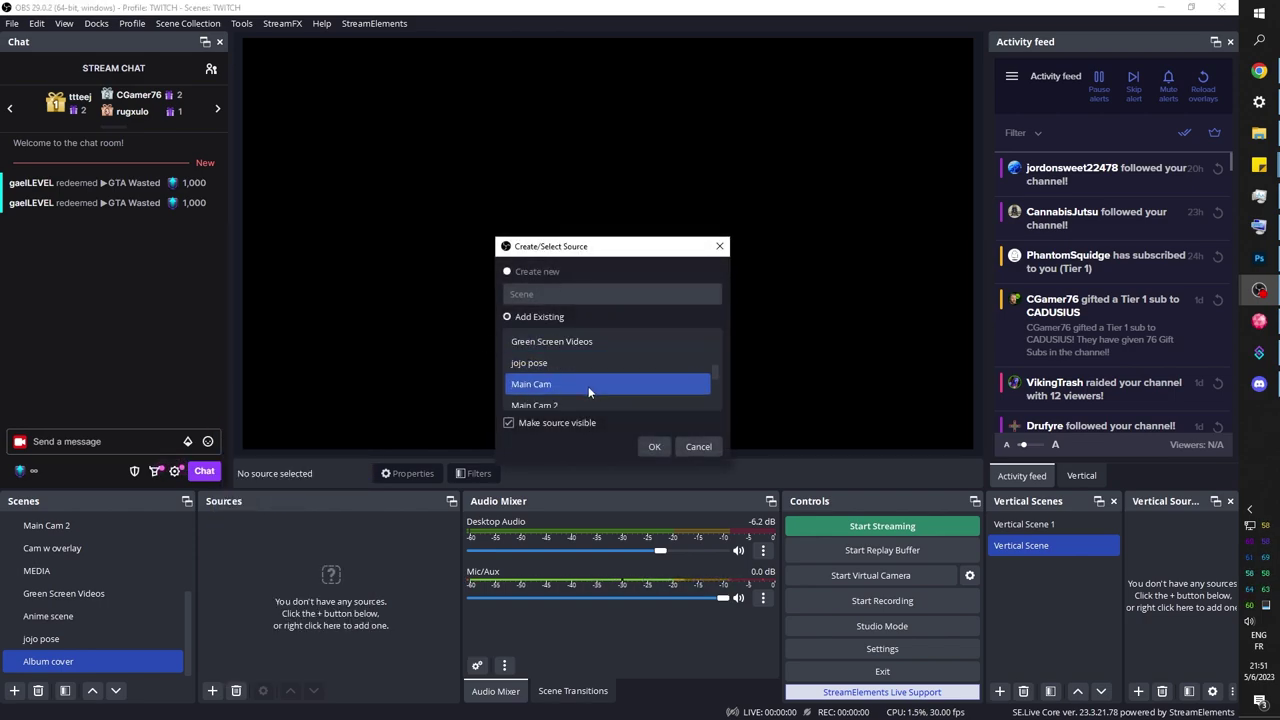
left_click(658, 448)
left_click(367, 595)
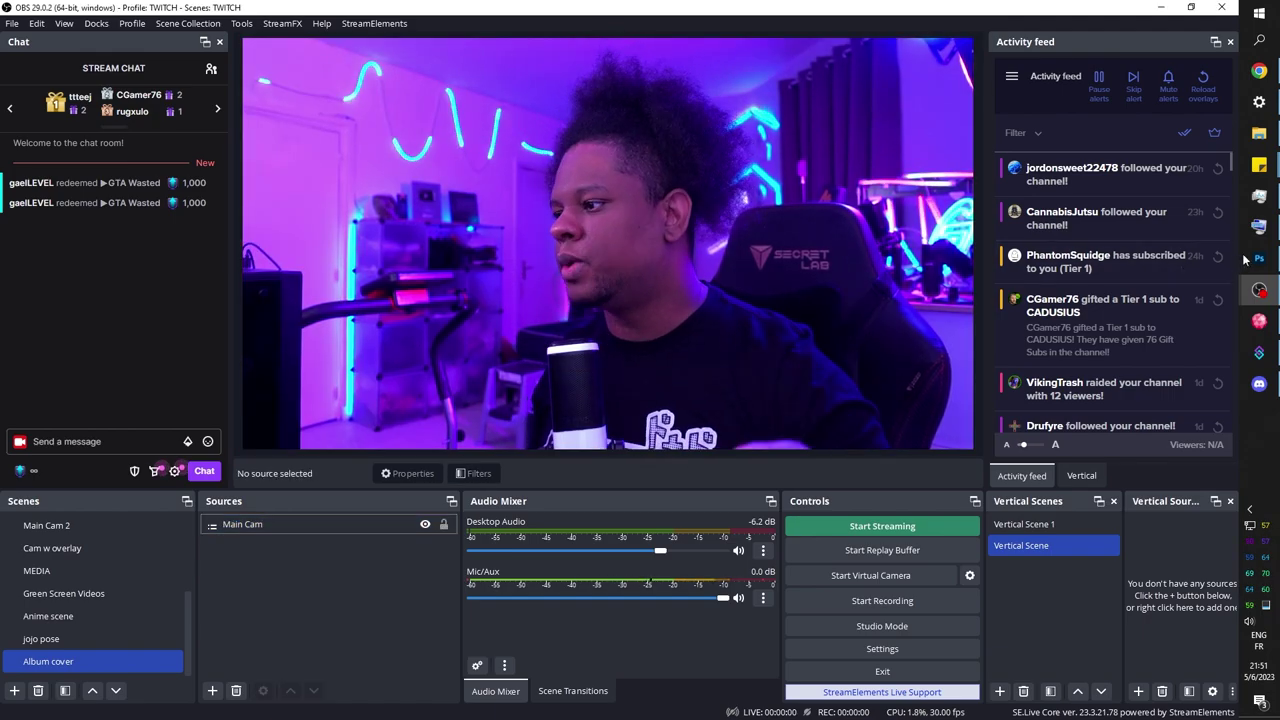
Switch to Photoshop and export the transparent Parental Advisory album cover overlay as a PNG.
mouse_move(1245, 260)
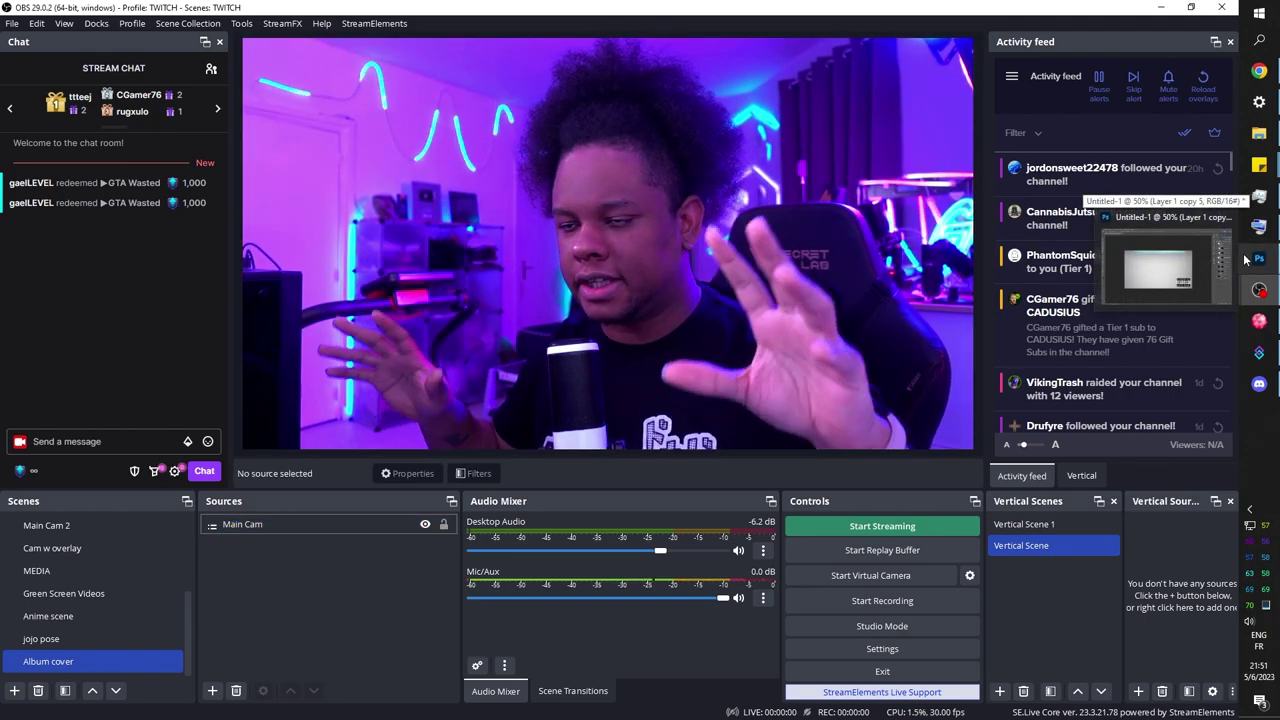
left_click(1158, 268)
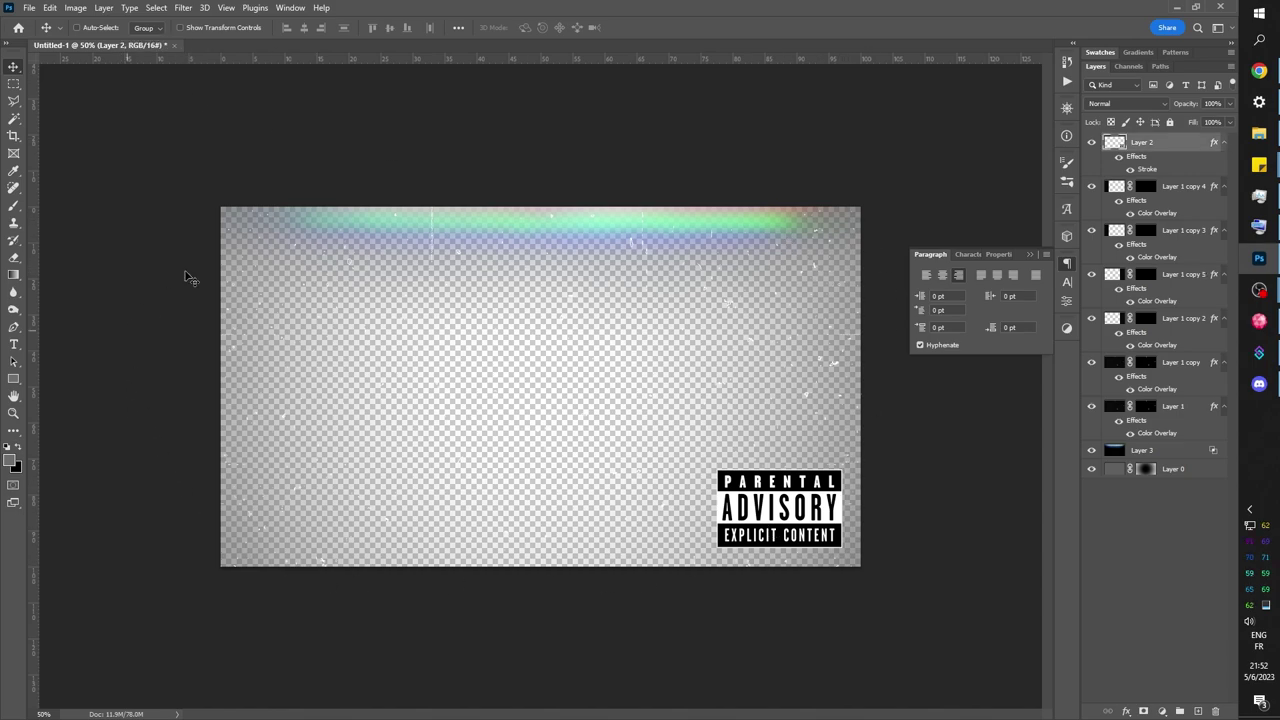
left_click(30, 8)
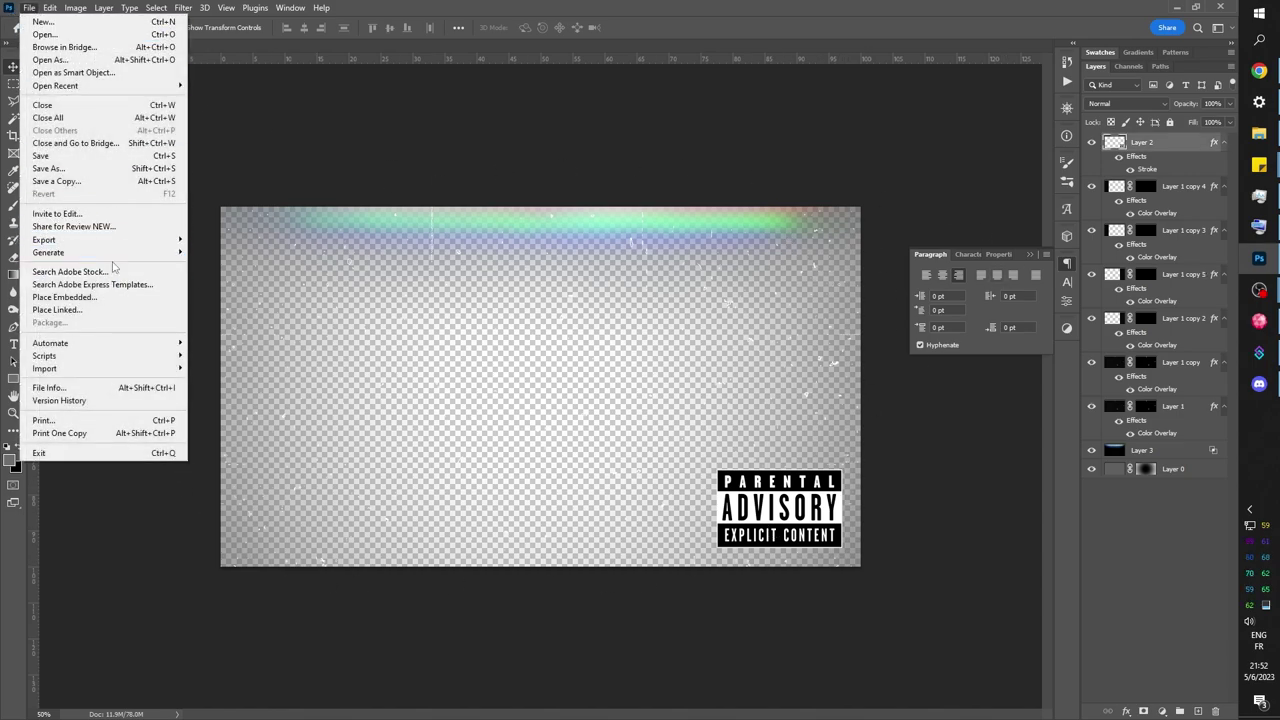
mouse_move(117, 243)
left_click(229, 241)
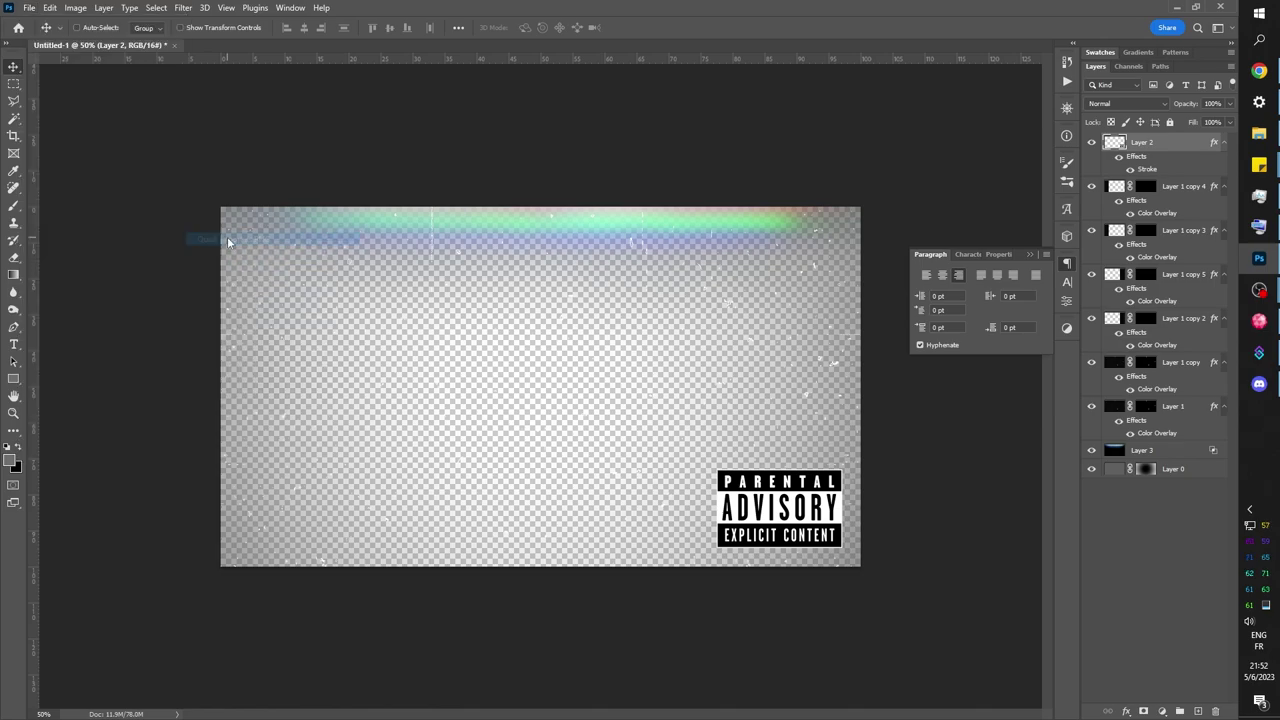
left_click(96, 58)
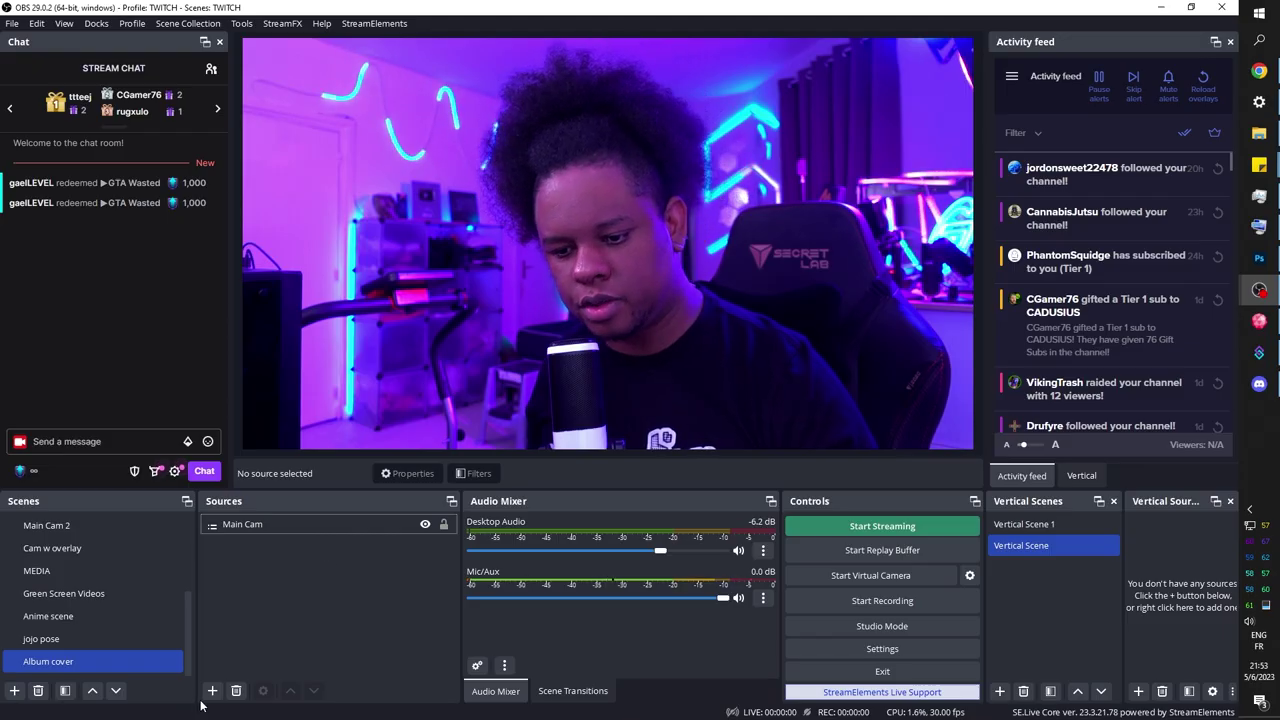
In OBS, add an Image source named "overlay album" to the Album cover scene, using the album cover overlay PNG.
left_click(212, 691)
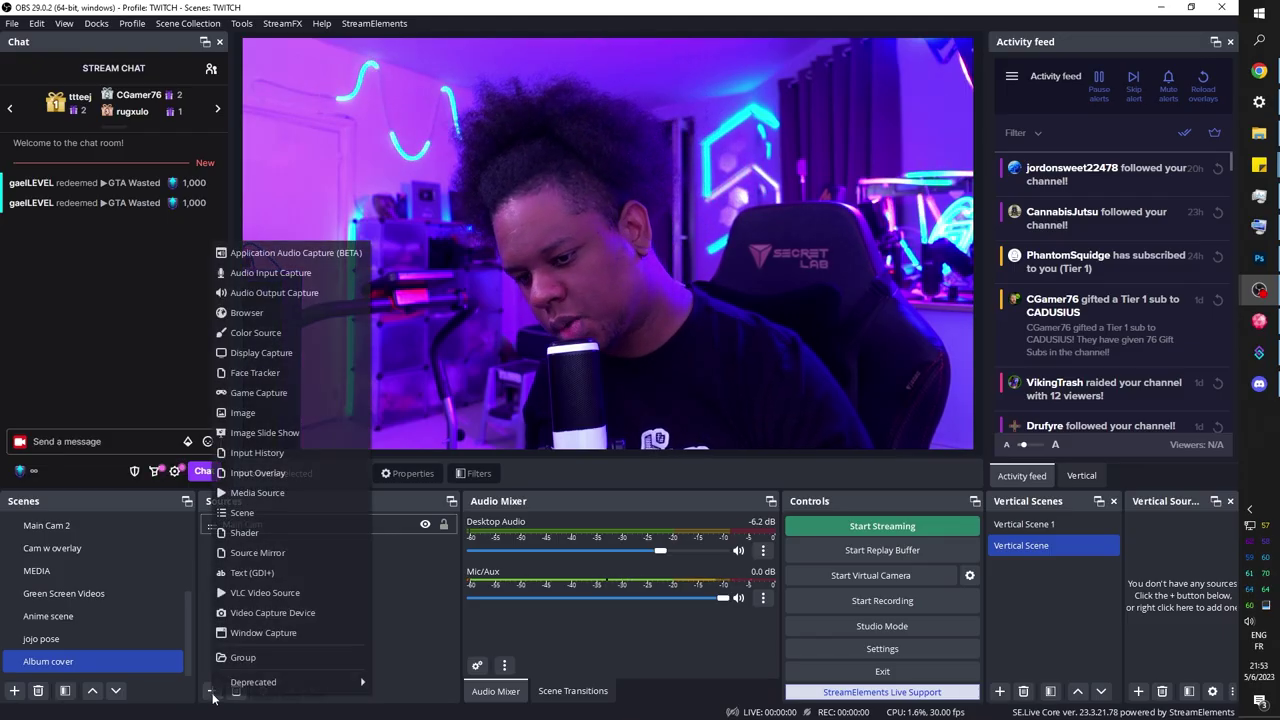
left_click(272, 412)
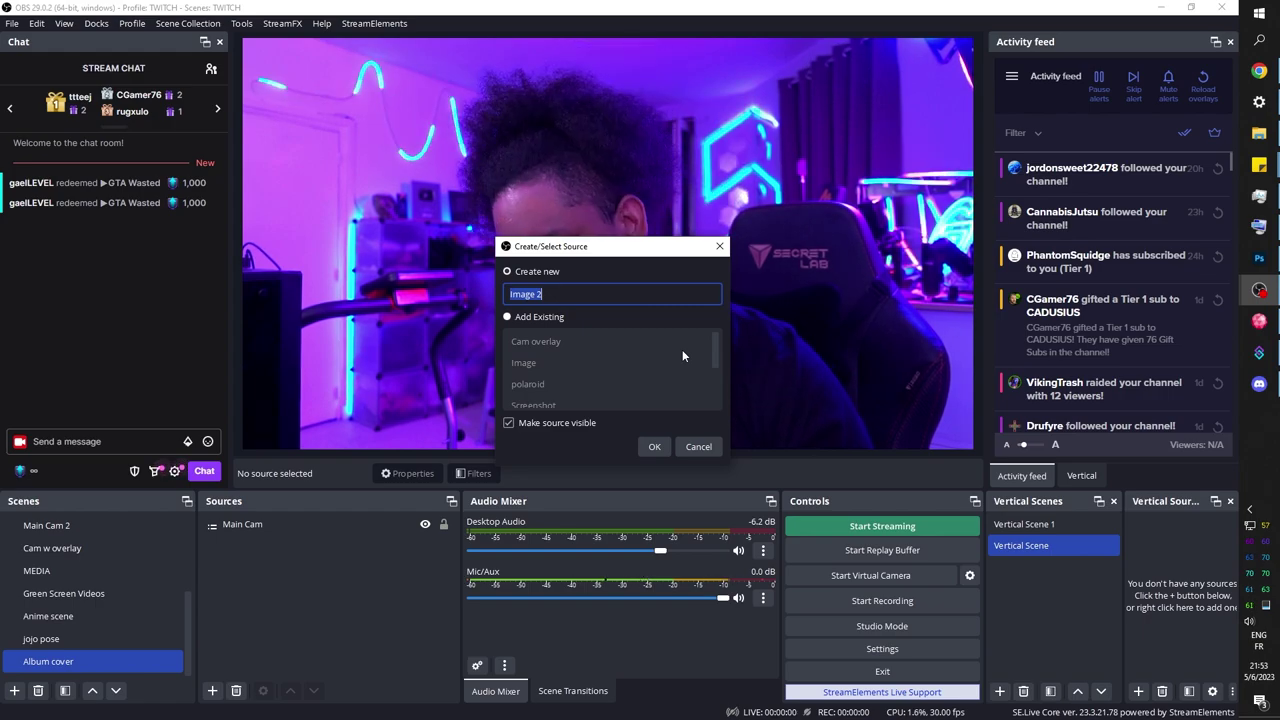
type("overlay album")
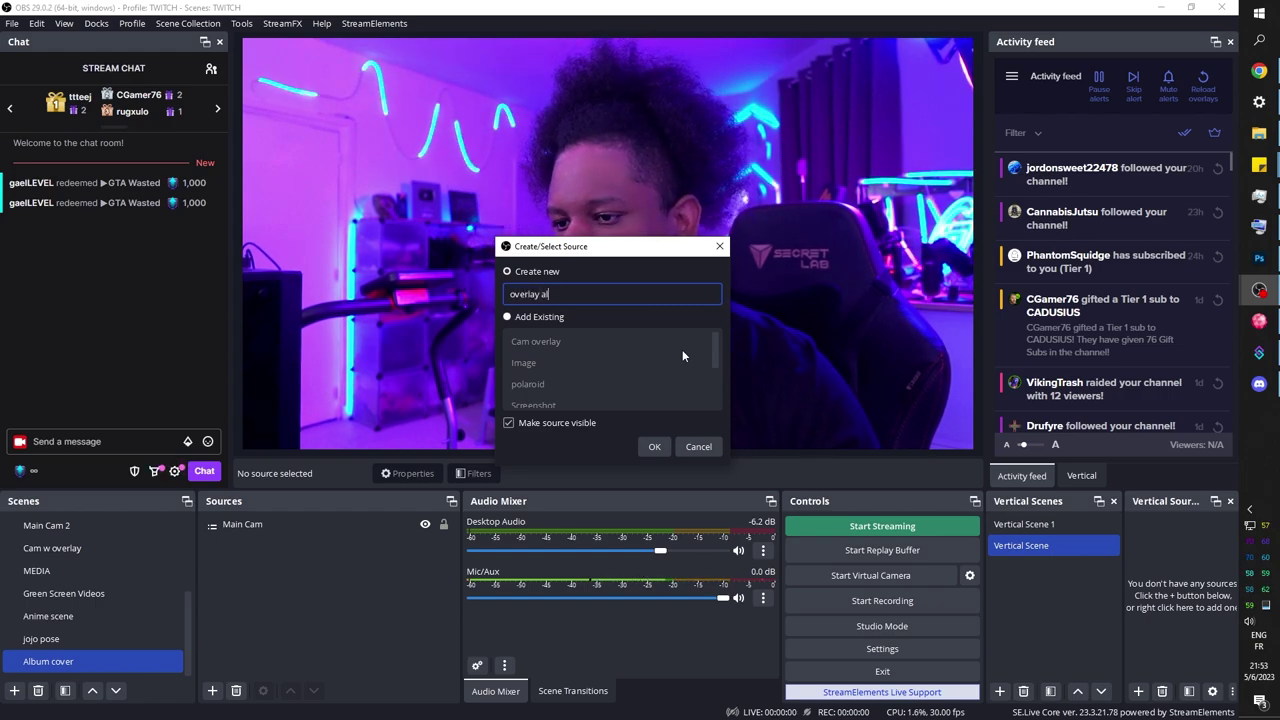
key("Return")
left_click(874, 368)
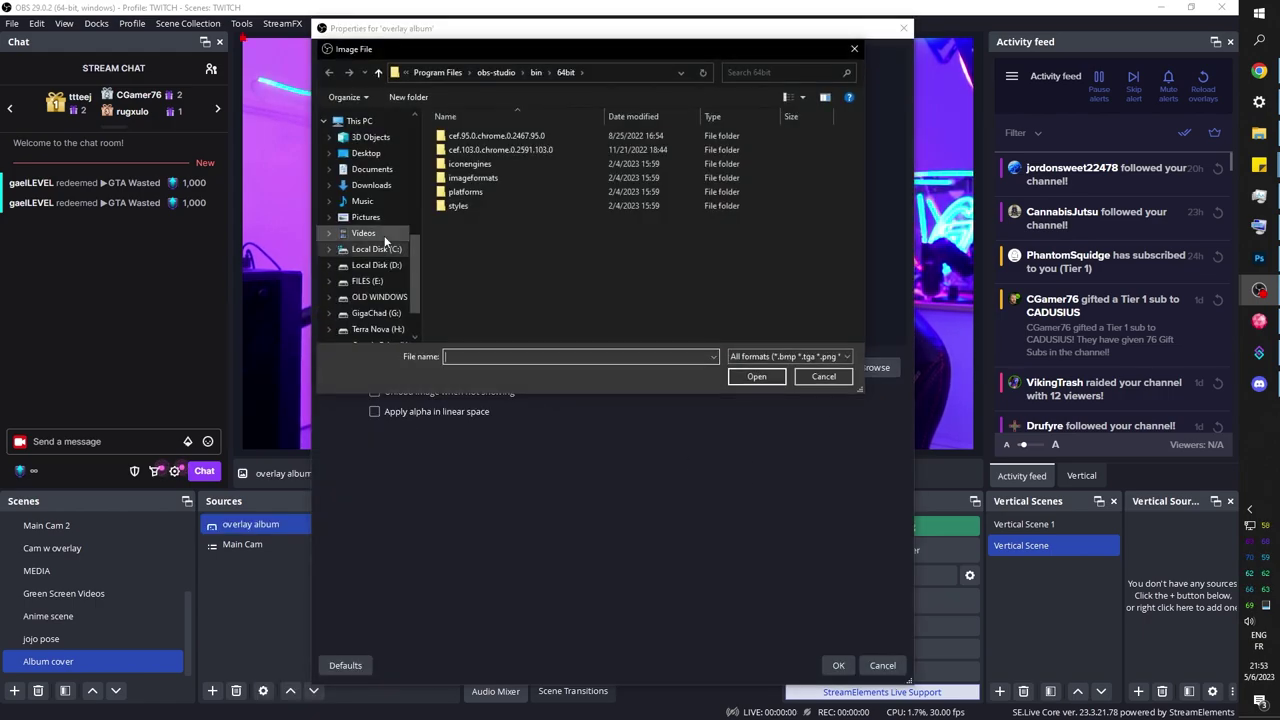
scroll(367, 200, "up", 5)
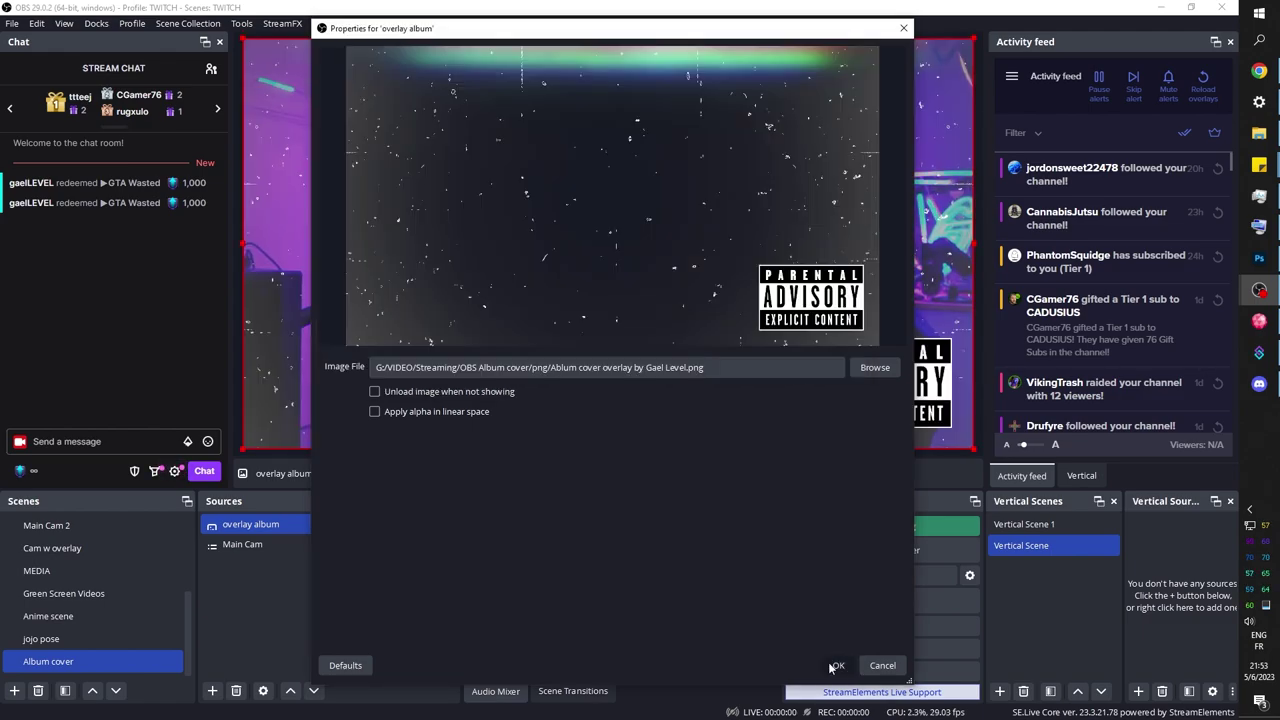
left_click(836, 665)
View the FULL and GAME scenes, ending on the FULL scene.
scroll(90, 600, "up", 5)
left_click(62, 548)
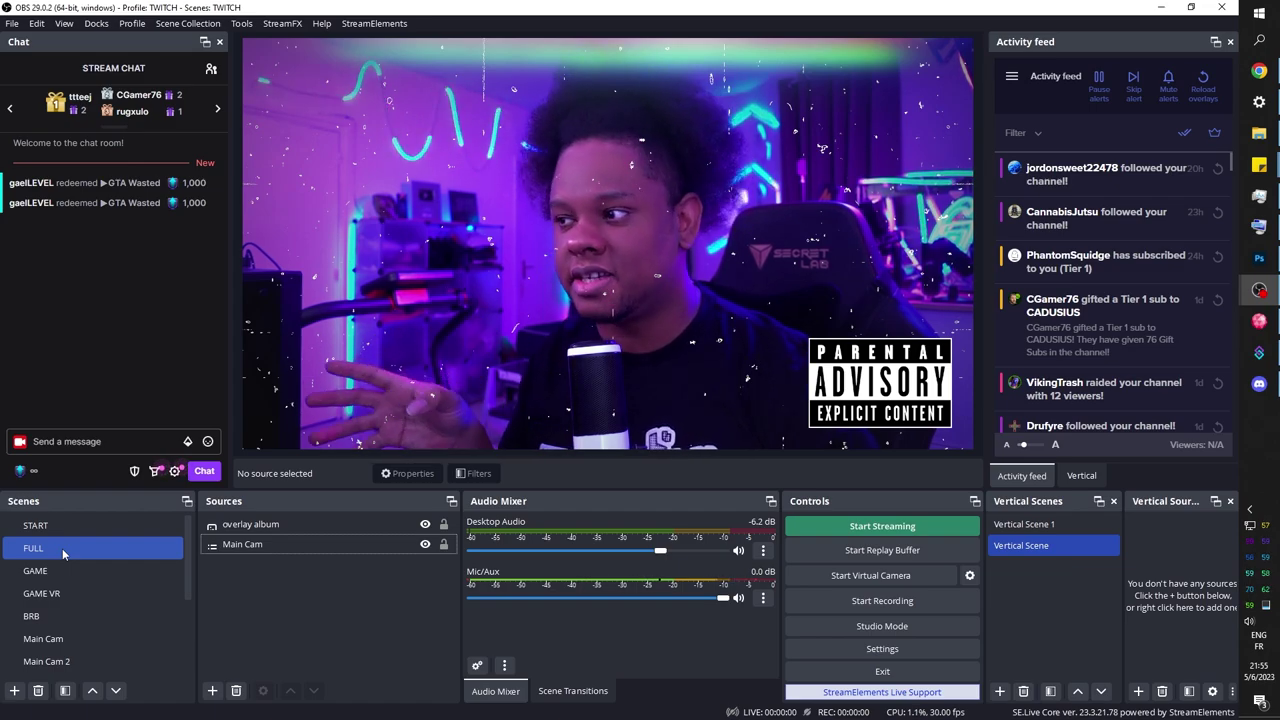
left_click(62, 548)
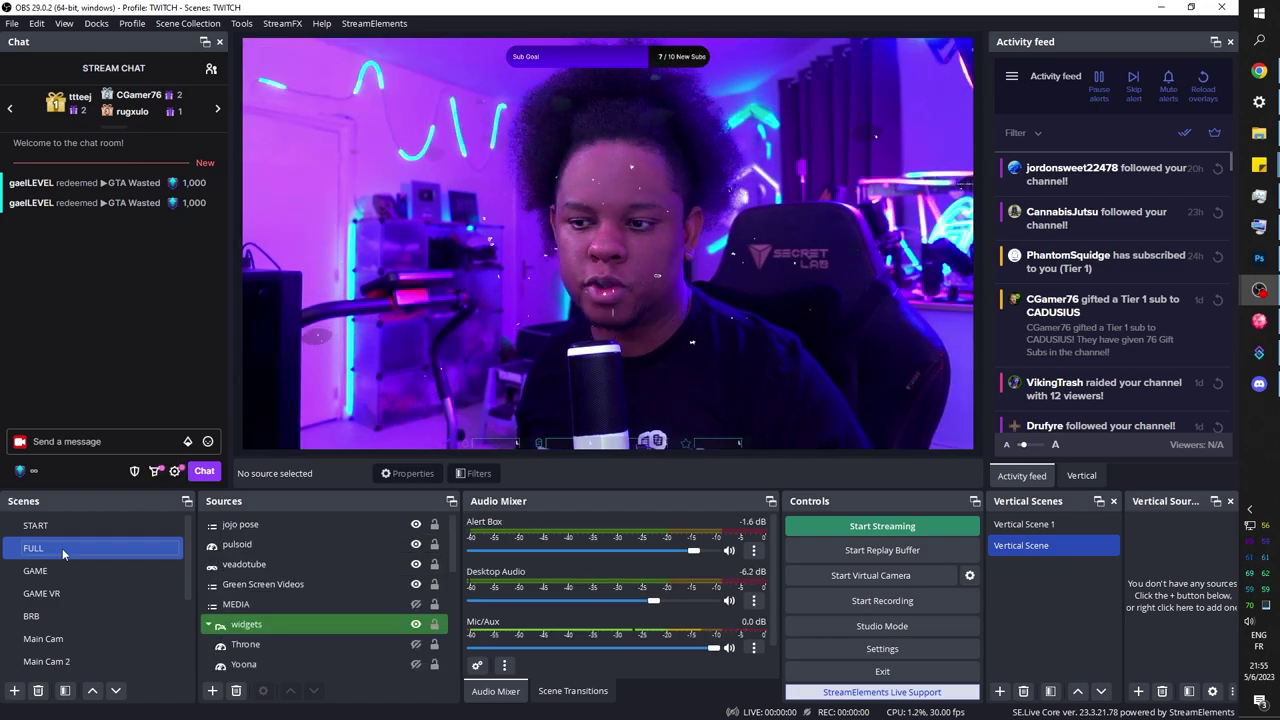
left_click(57, 571)
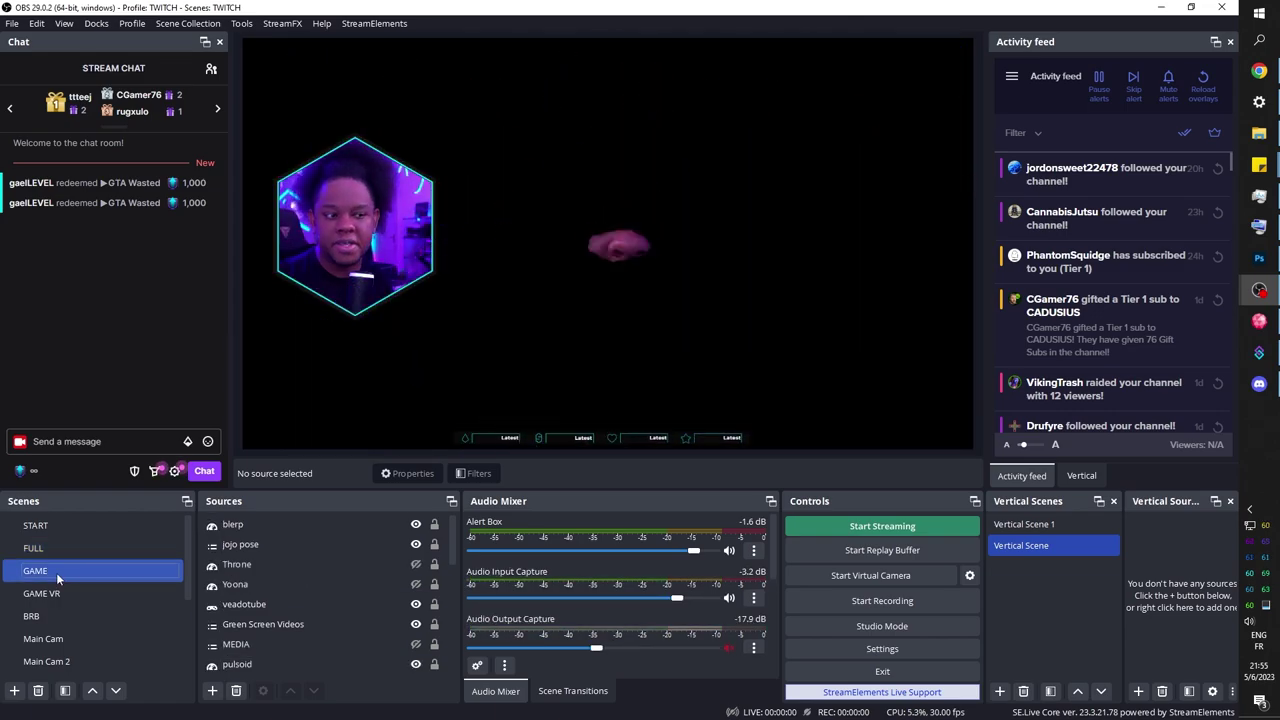
left_click(54, 551)
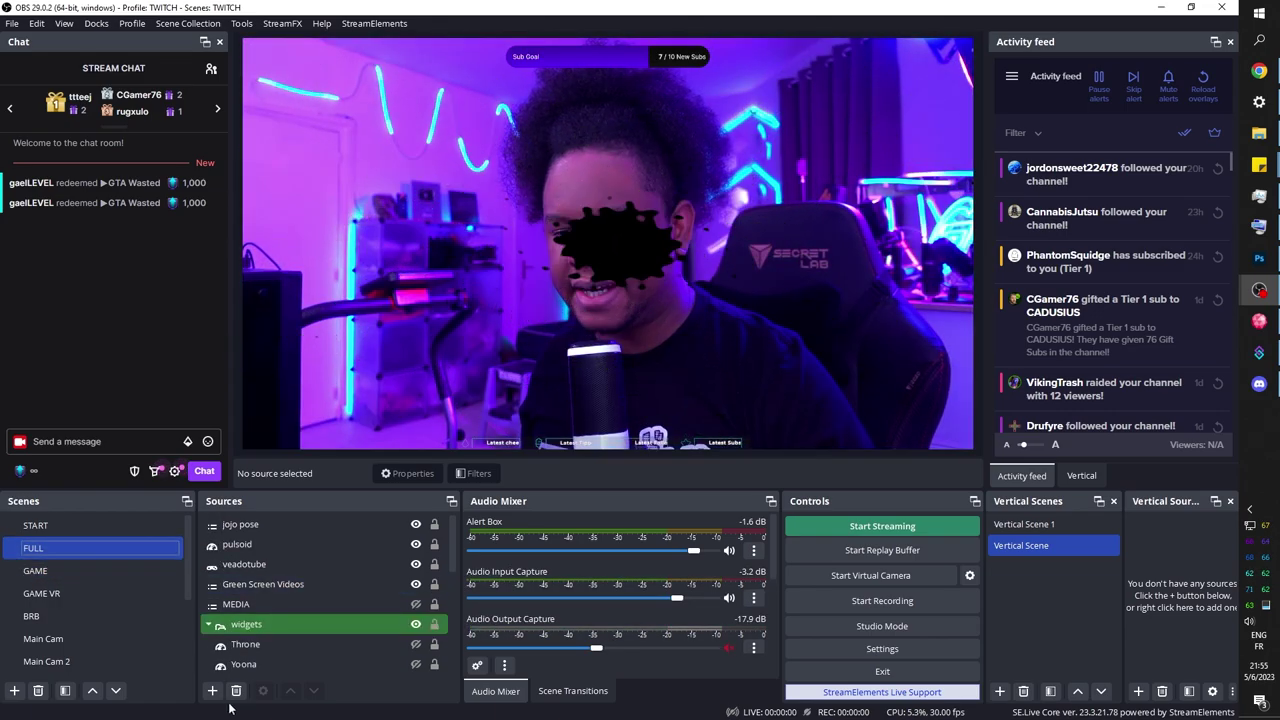
Add the existing Album cover scene as a source in the FULL scene.
left_click(212, 690)
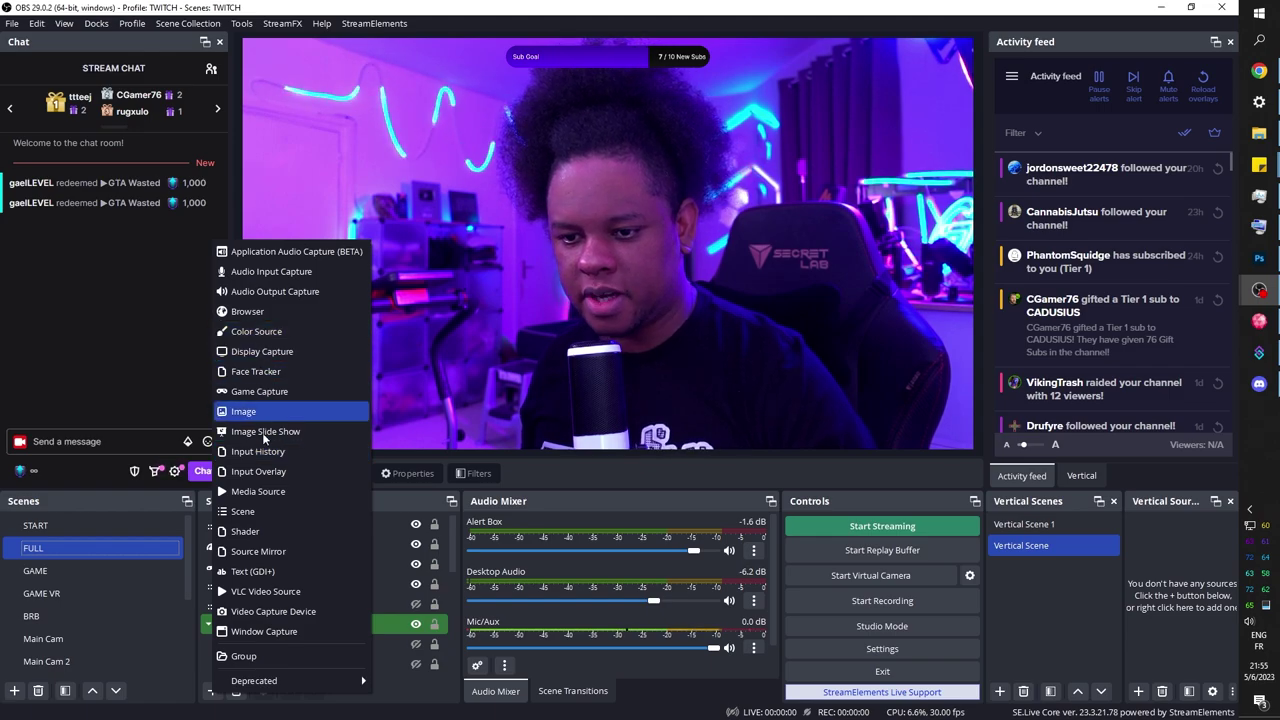
left_click(245, 511)
left_click(604, 365)
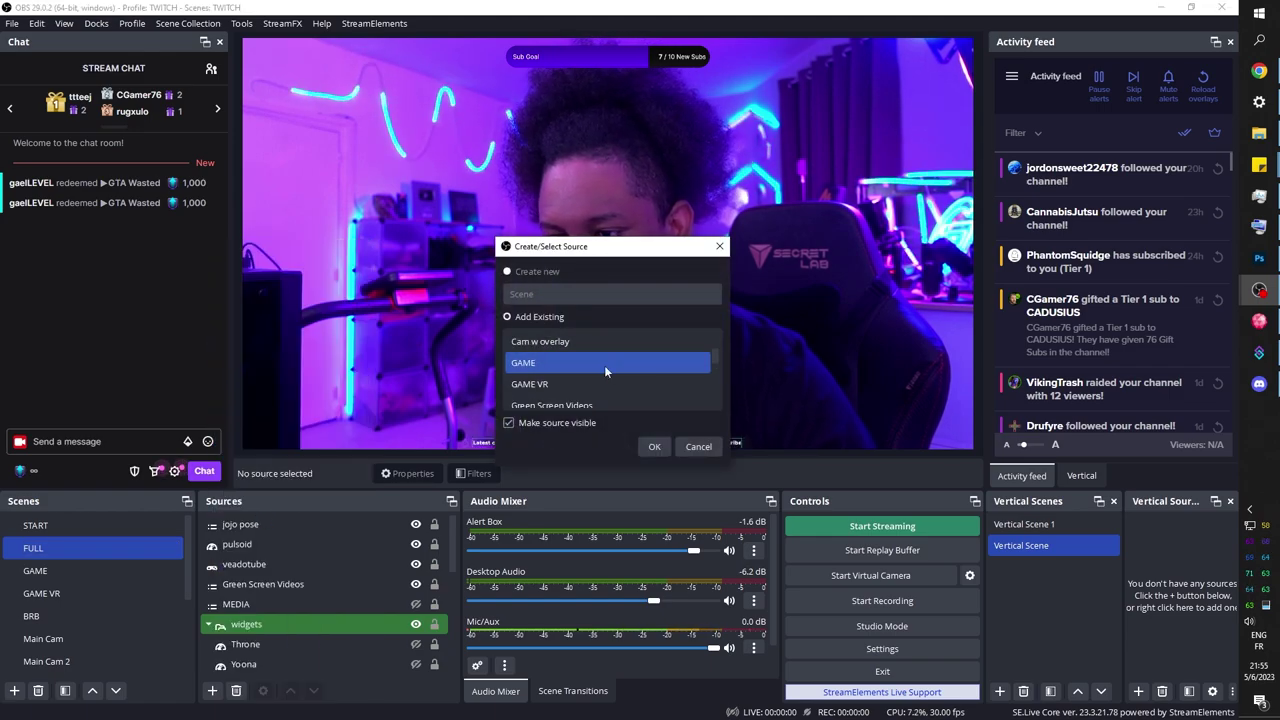
scroll(604, 365, "up", 1)
left_click(585, 343)
left_click(654, 446)
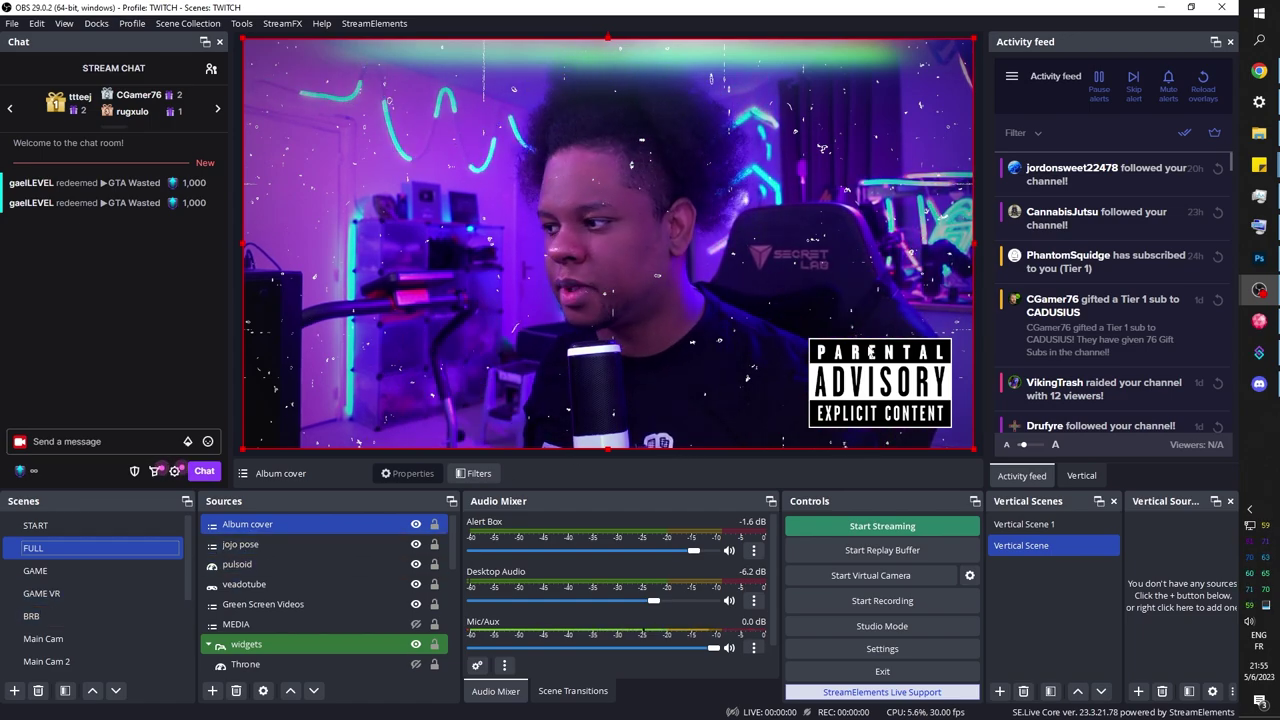
Switch to Streamer.bot and create an action named "Album cover" in the Others group.
left_click(1259, 352)
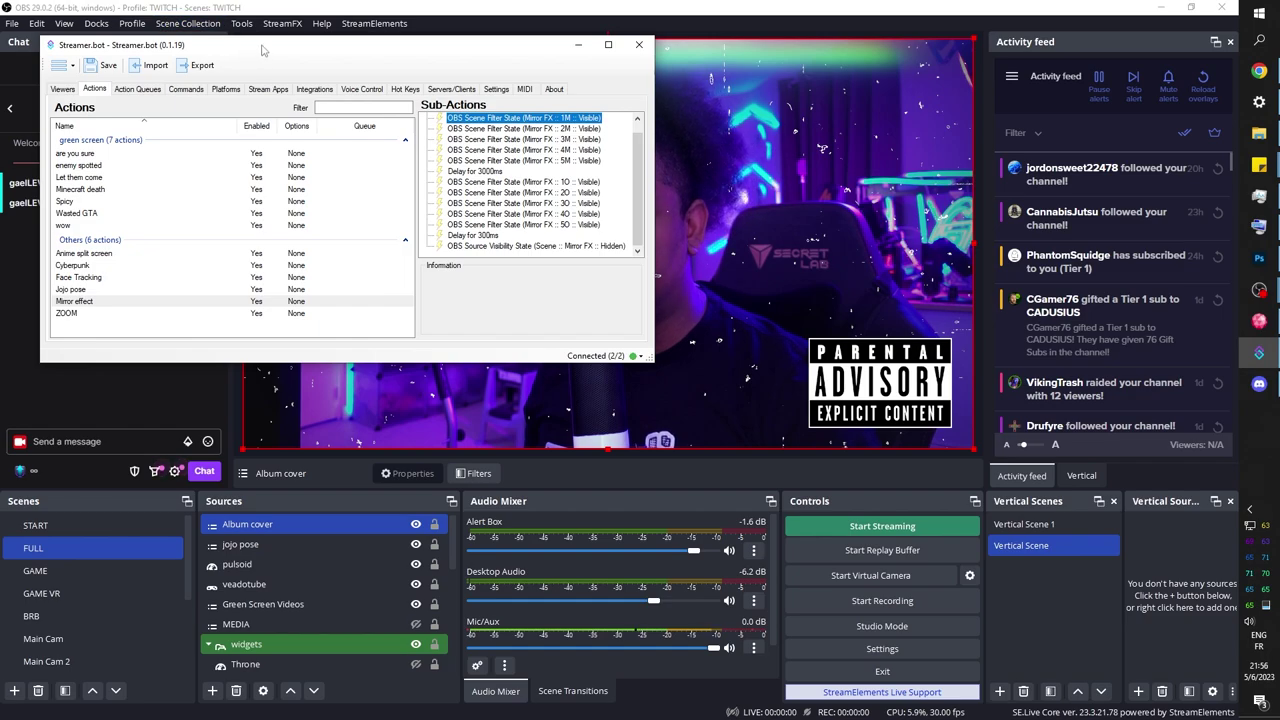
left_click_drag(263, 50, 538, 219)
left_click(370, 257)
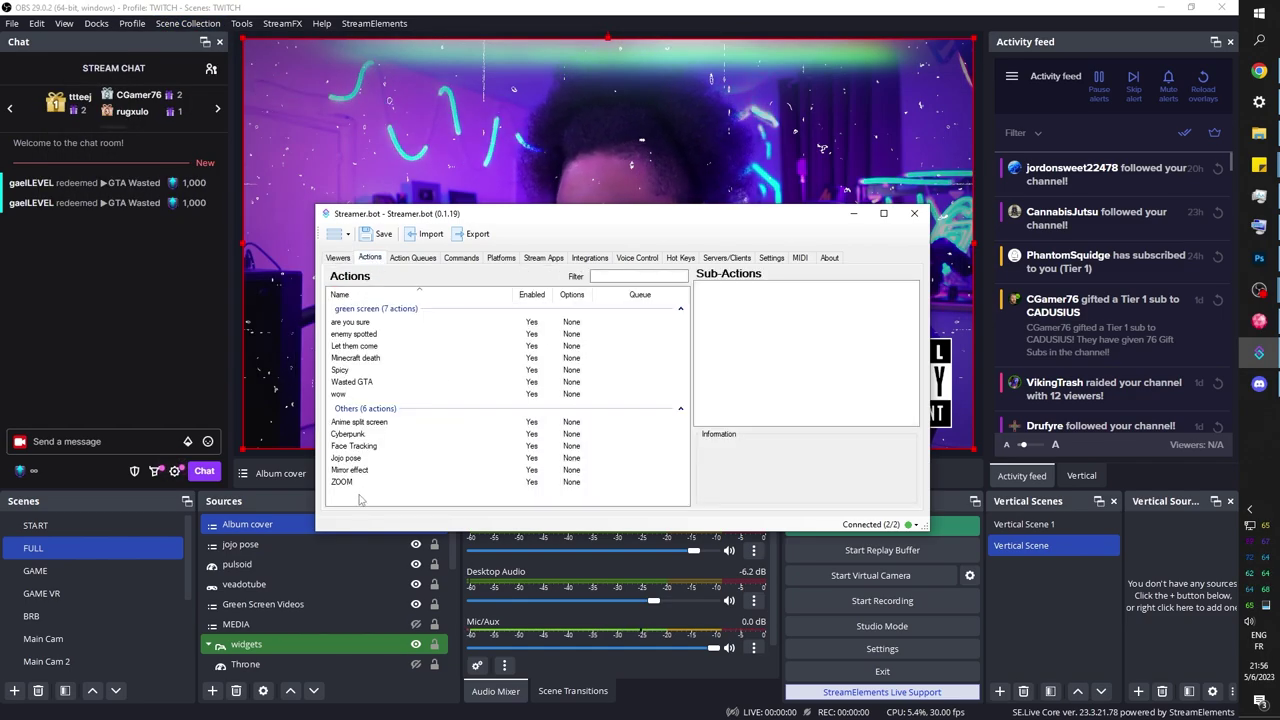
left_click(391, 502)
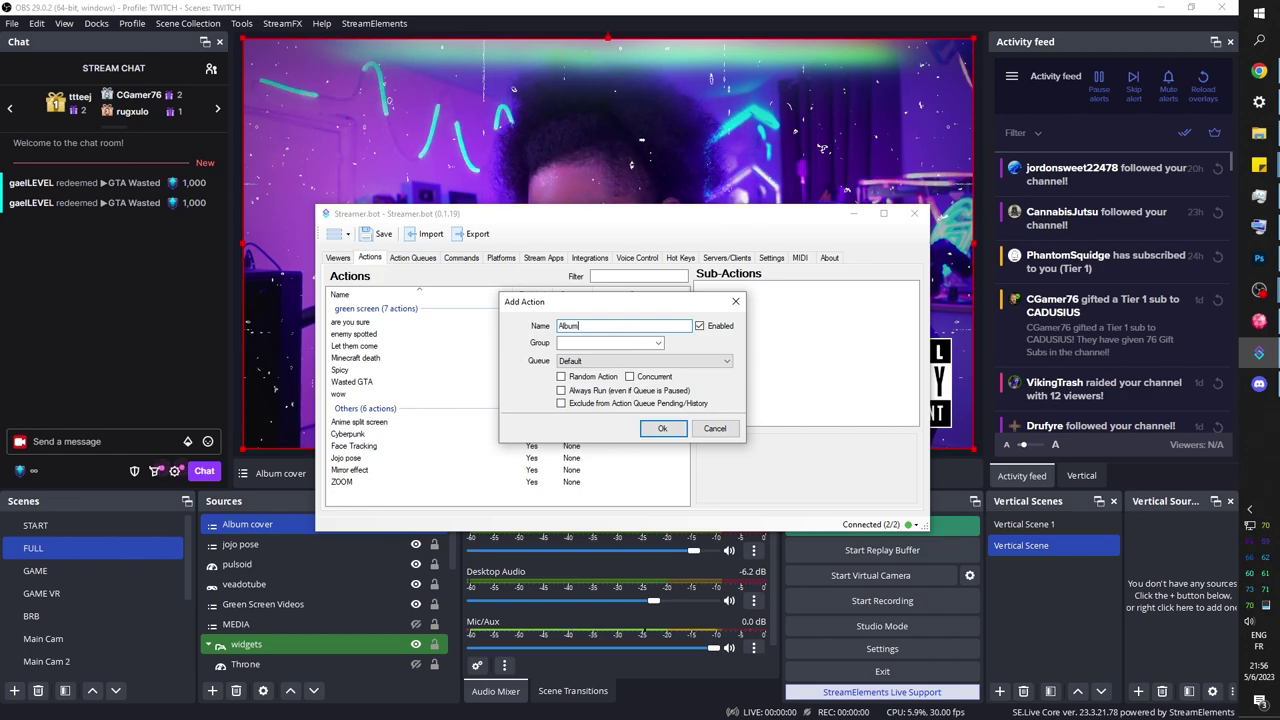
left_click(653, 343)
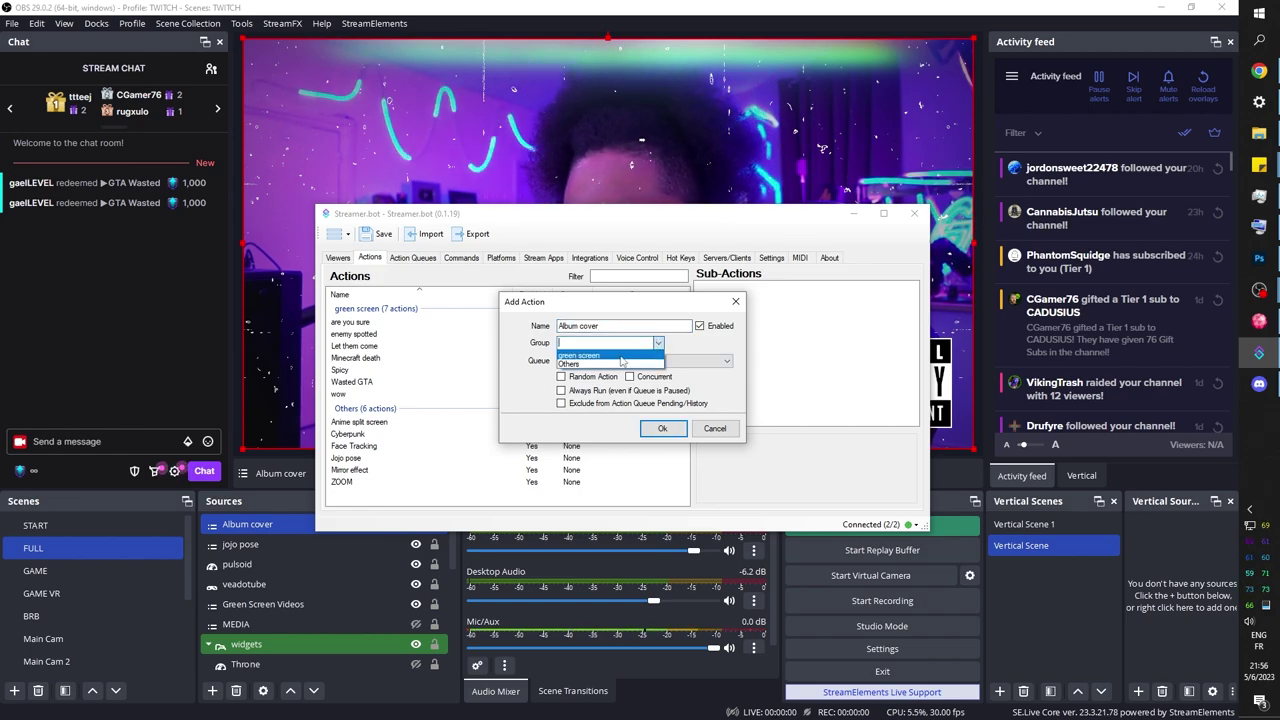
left_click(620, 363)
left_click(662, 428)
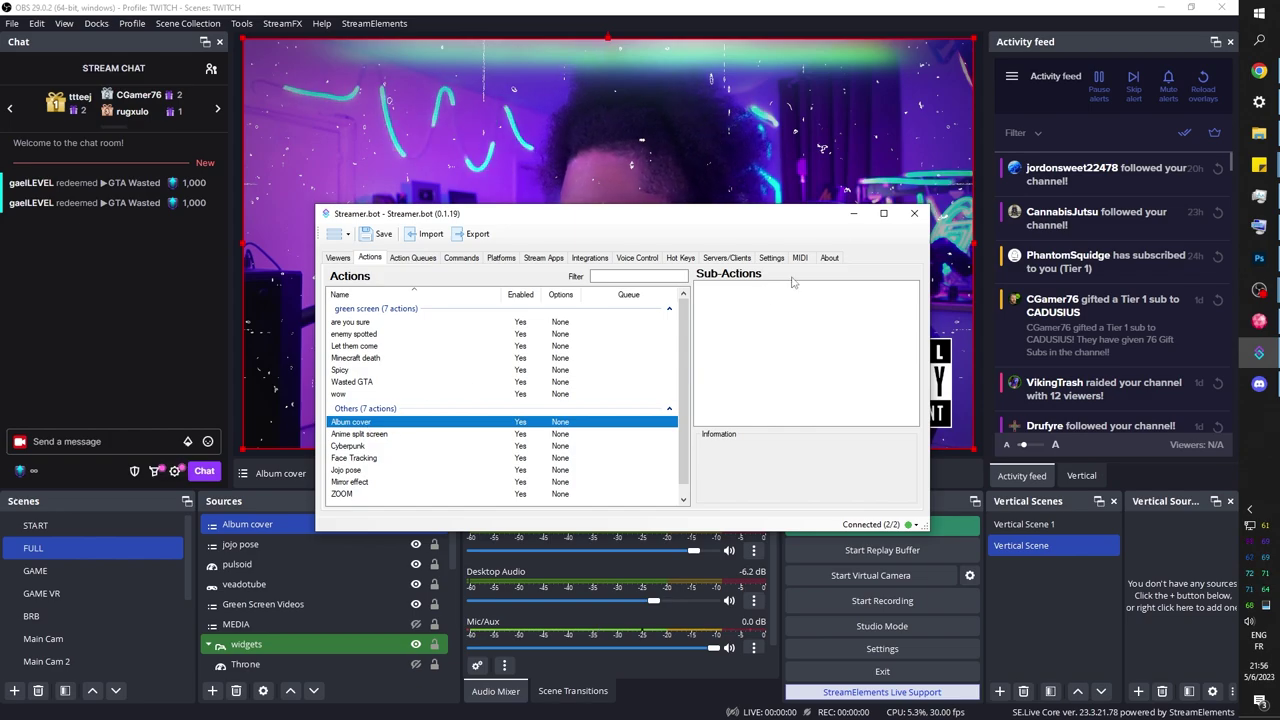
Add an OBS Take Screenshot sub-action to the Album cover action and browse for its file path, keeping scene FULL and source Main Cam.
right_click(755, 309)
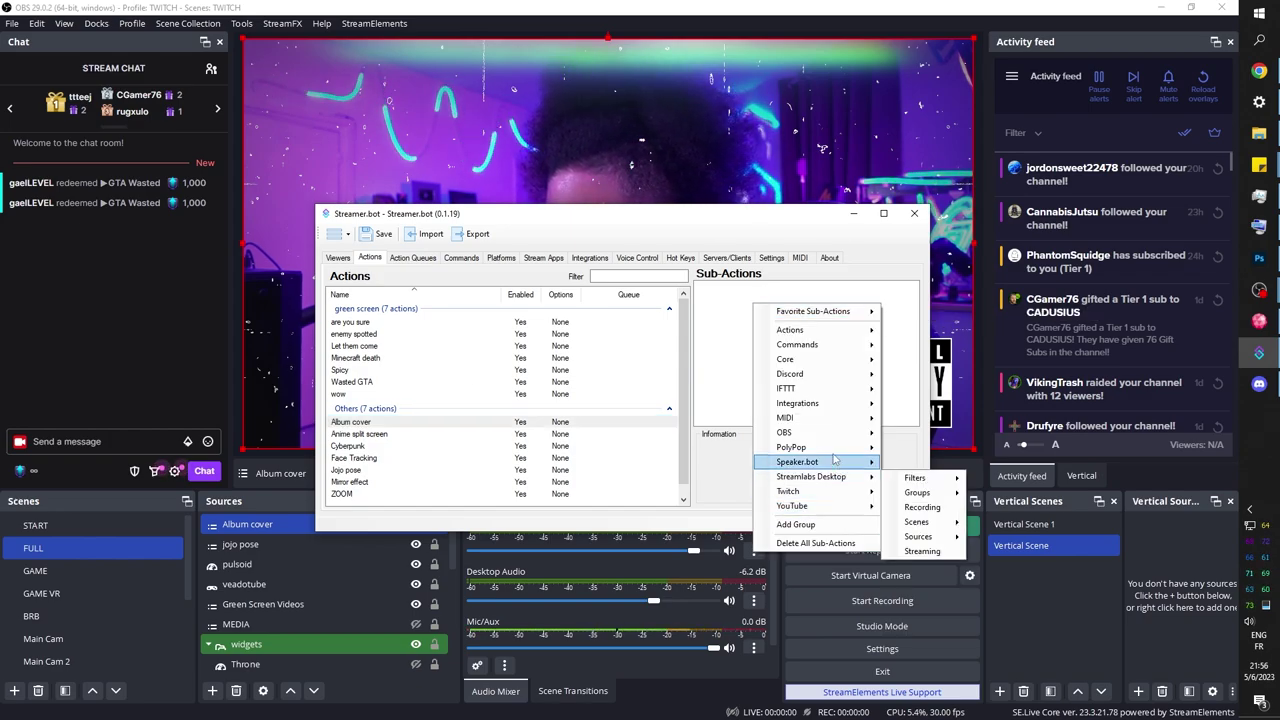
mouse_move(843, 436)
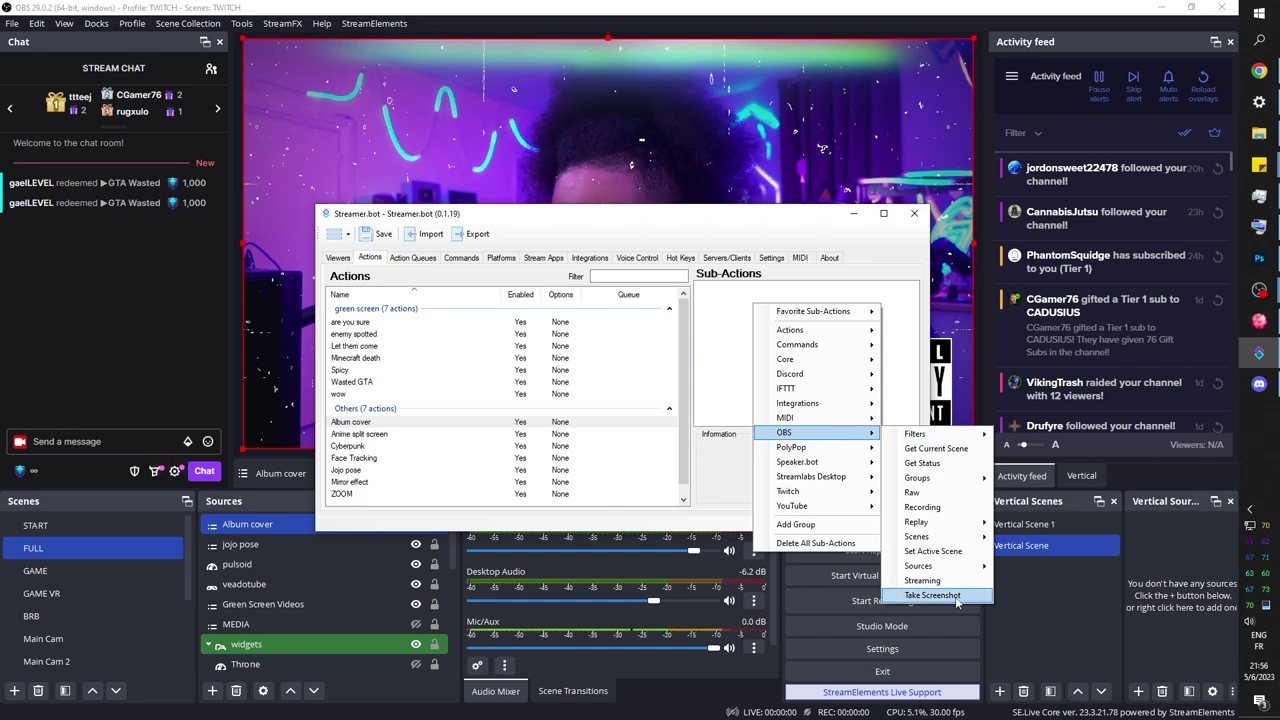
left_click(955, 598)
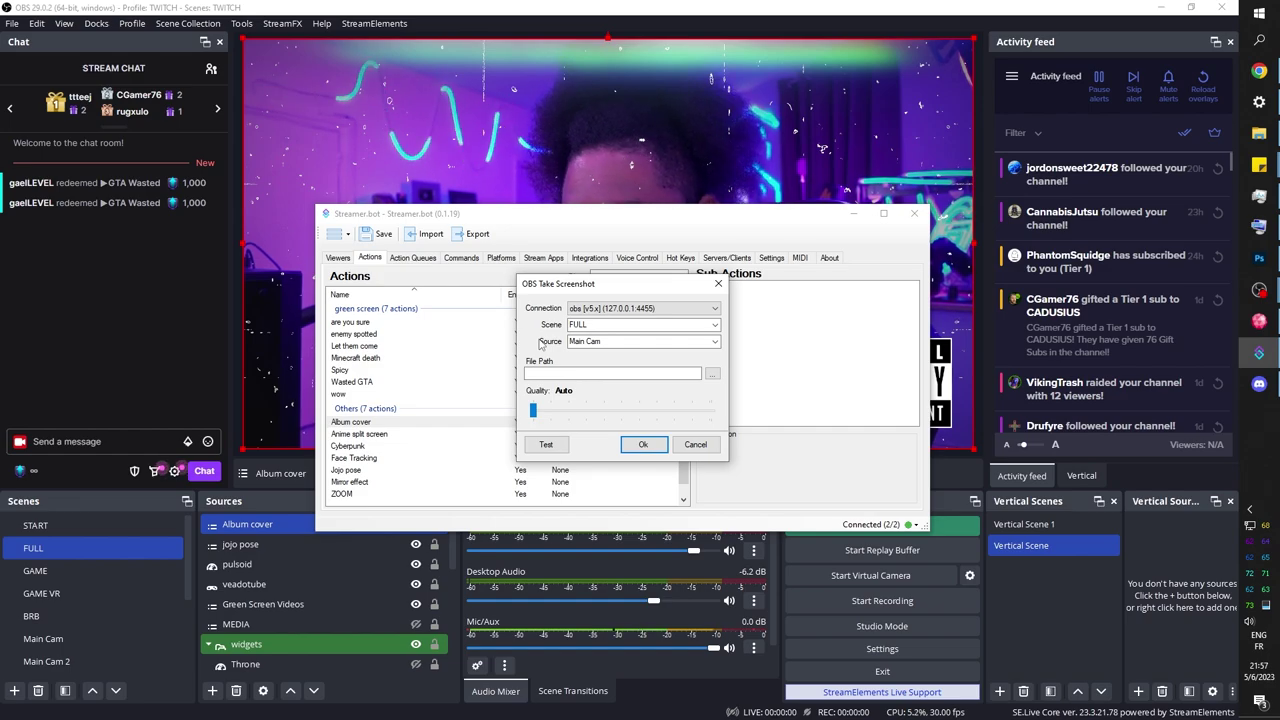
left_click(713, 376)
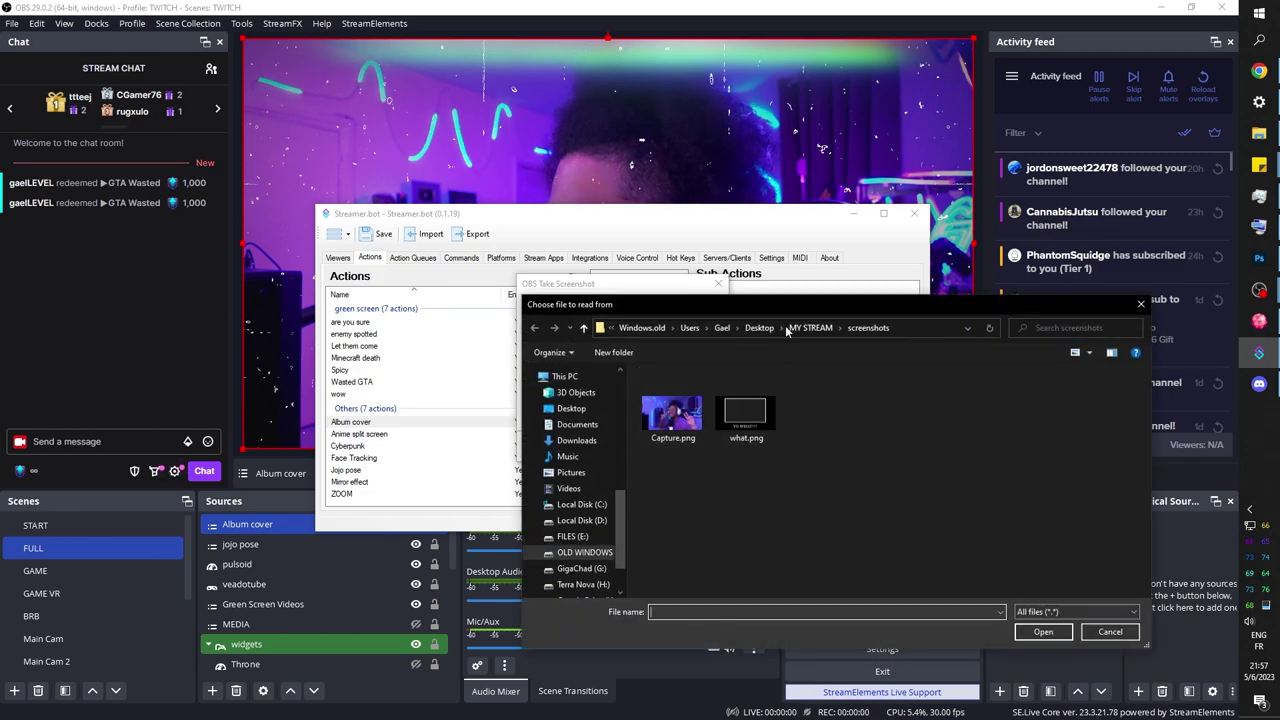
Create a folder named "screenshot" inside the OBS Album cover folder under Streaming and open it.
left_click_drag(794, 316, 642, 239)
scroll(460, 300, "up", 5)
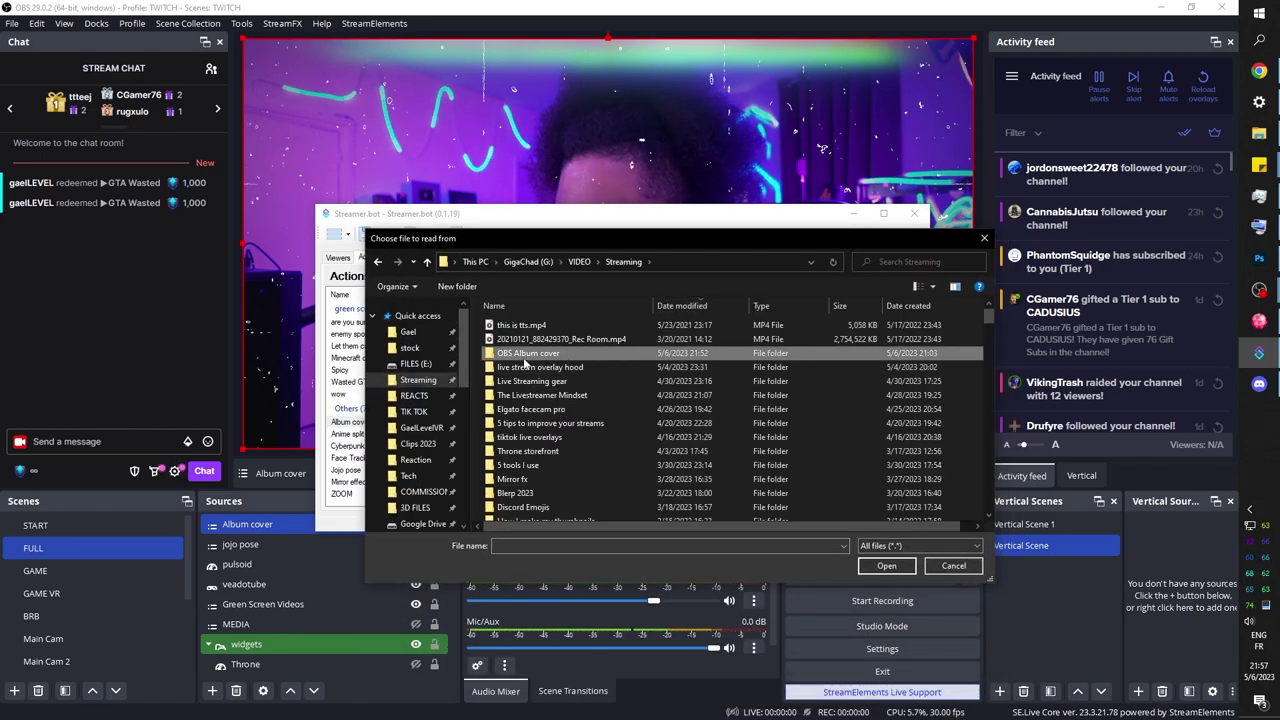
double_click(531, 362)
left_click(461, 287)
type("screenshot")
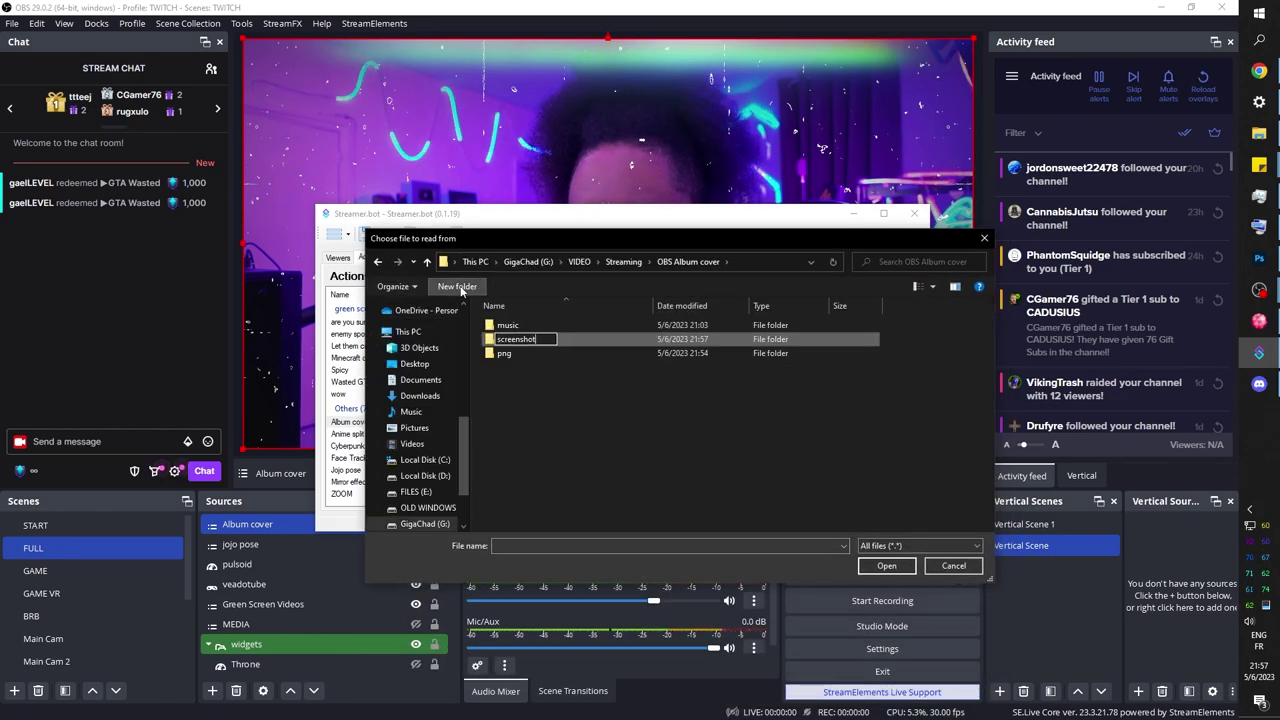
key("Return")
key("Return")
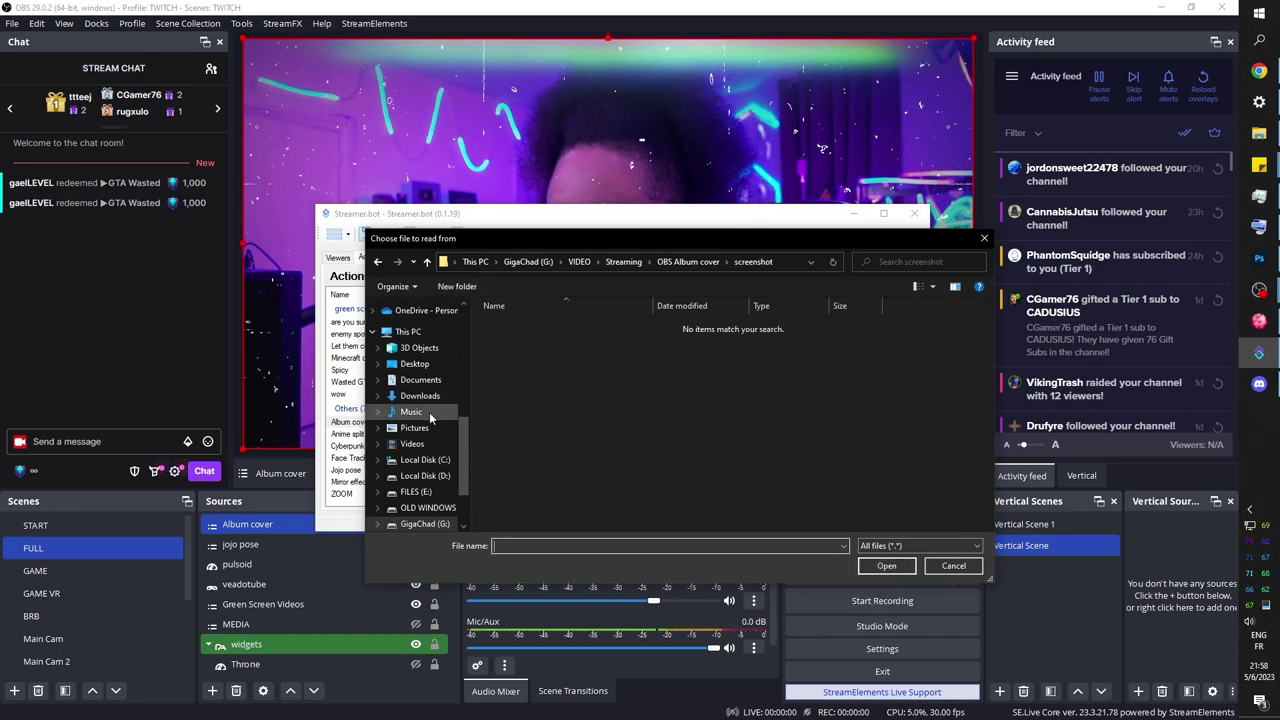
Switch to File Explorer and open the screenshot folder inside OBS Album cover.
key("alt+Tab")
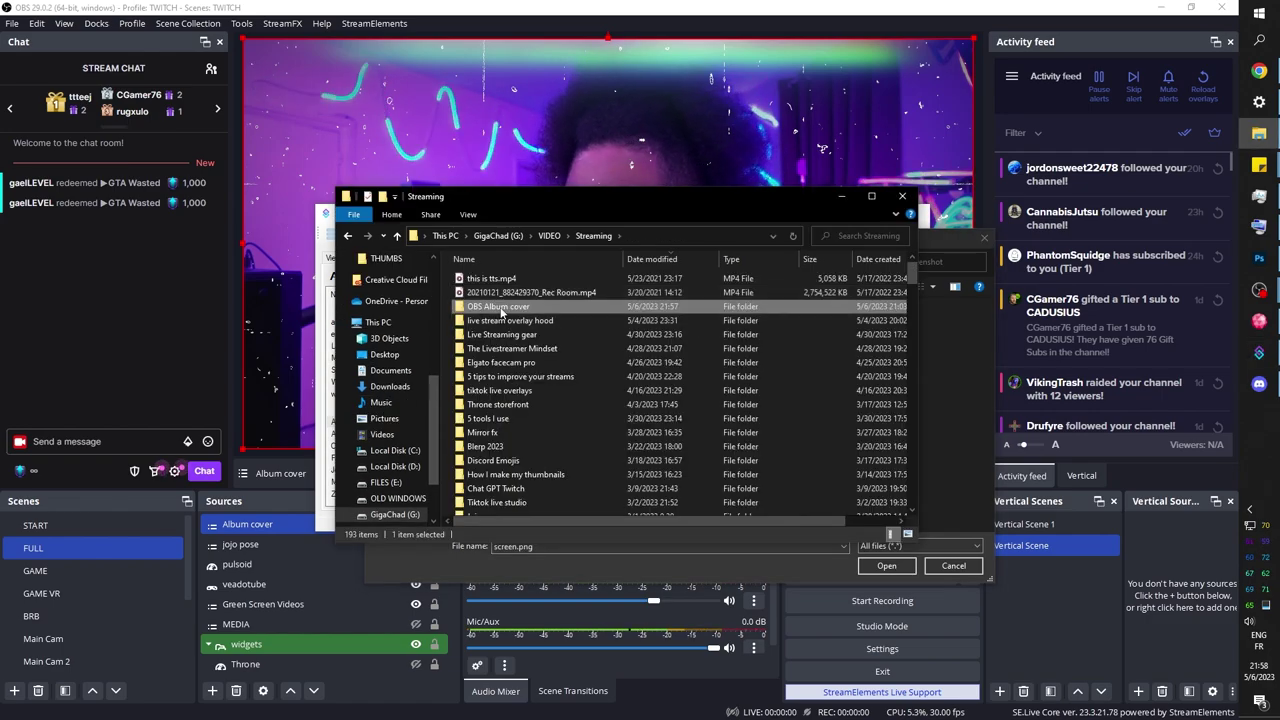
double_click(500, 309)
double_click(498, 310)
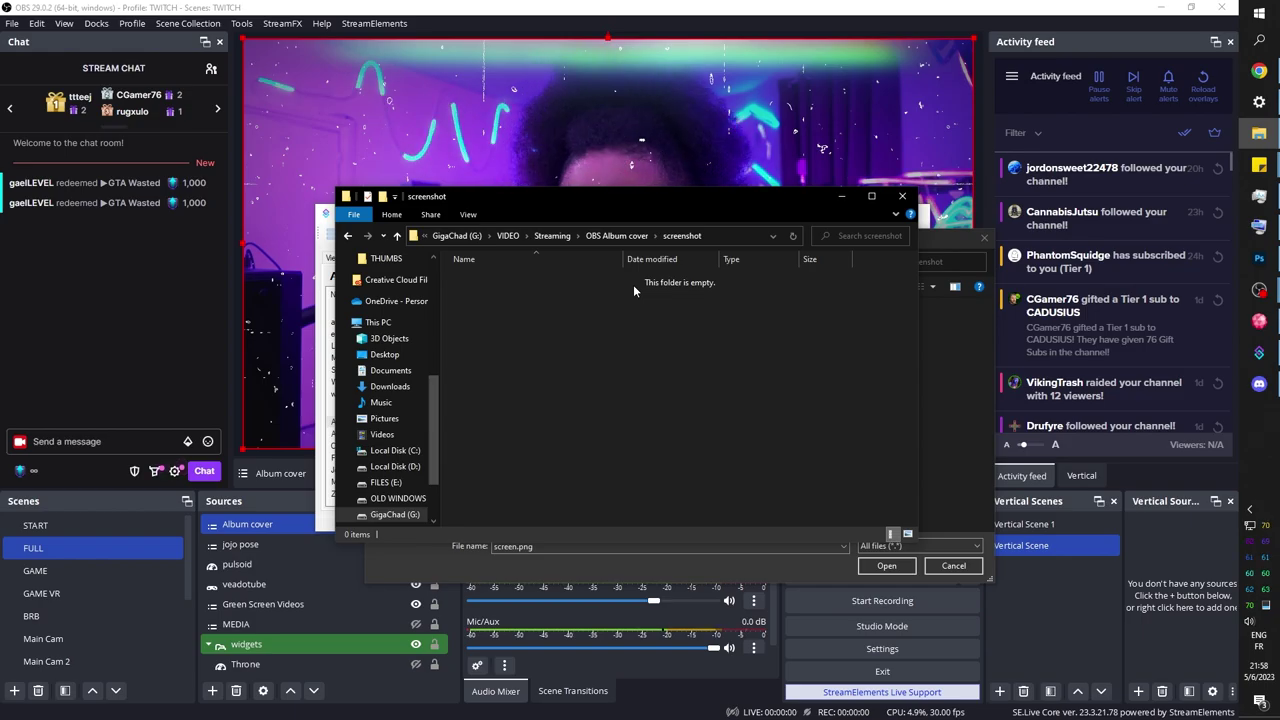
Capture a snip of the screen and open it in Snip & Sketch.
key("super+shift+s")
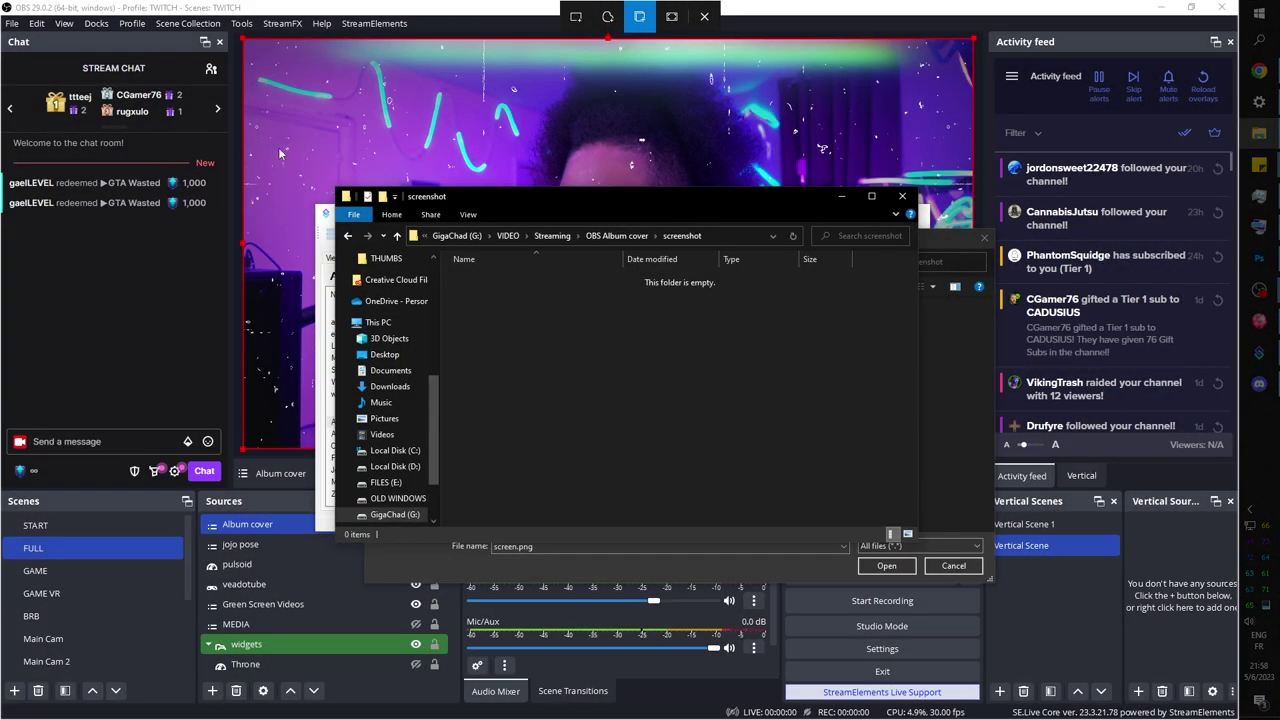
left_click(280, 153)
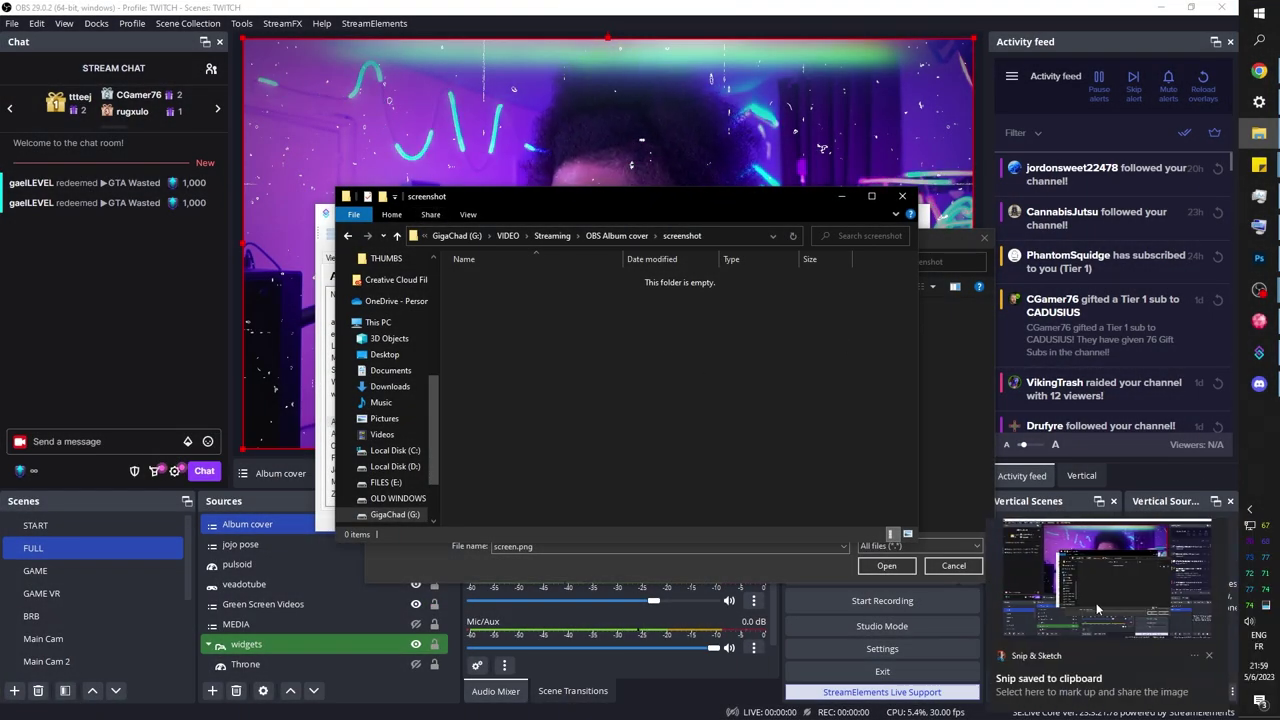
left_click(1095, 602)
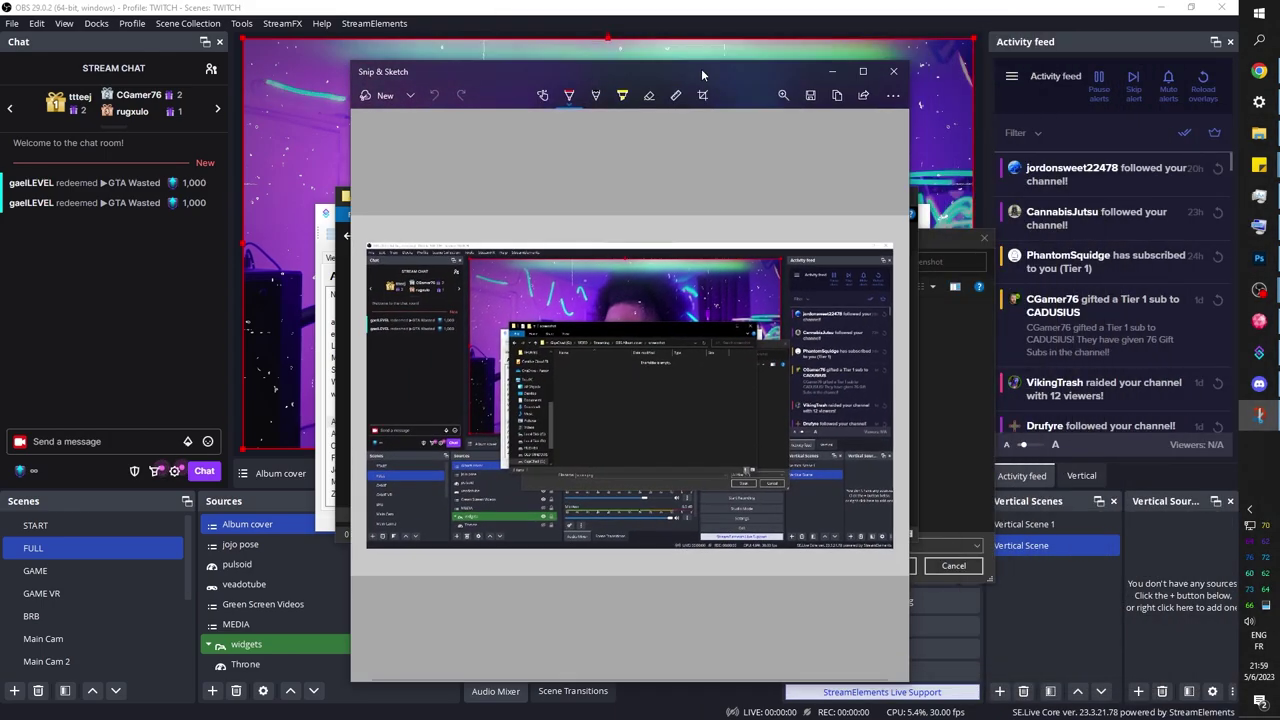
Save the snip as Screenshot.png in the OBS Album cover screenshot folder and close Snip & Sketch.
left_click(811, 98)
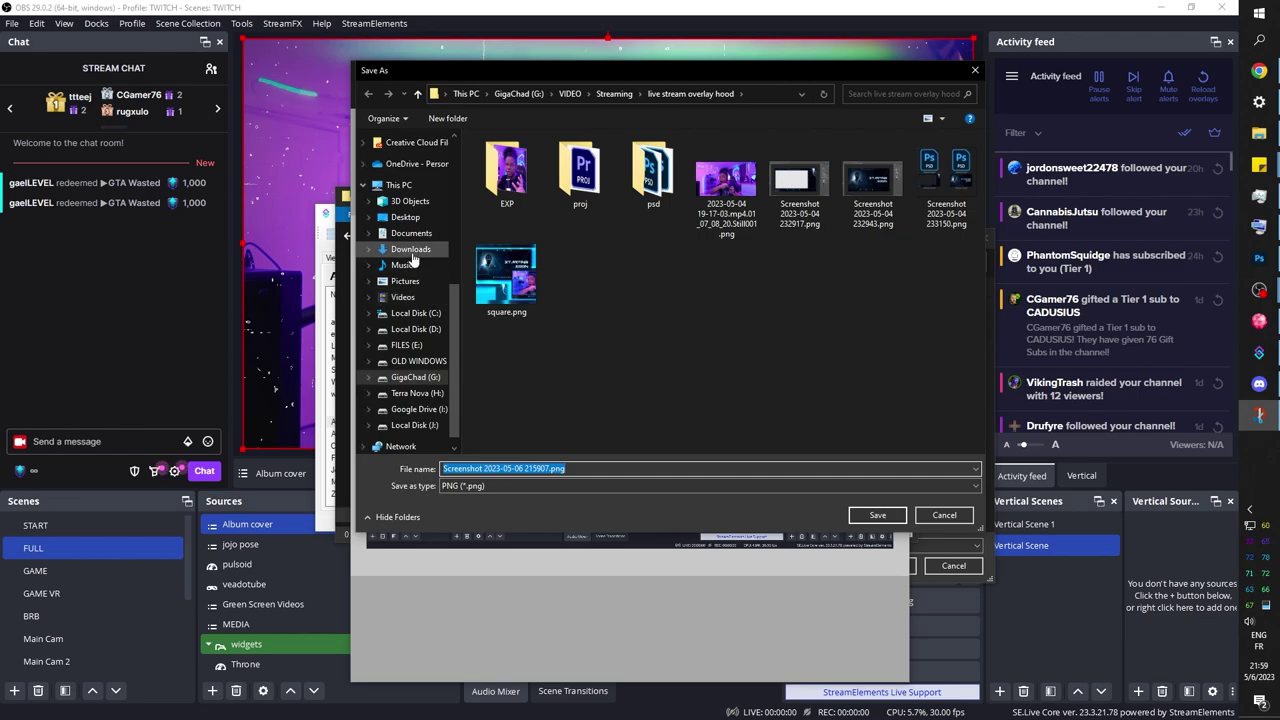
scroll(408, 257, "up", 5)
left_click(408, 211)
double_click(536, 160)
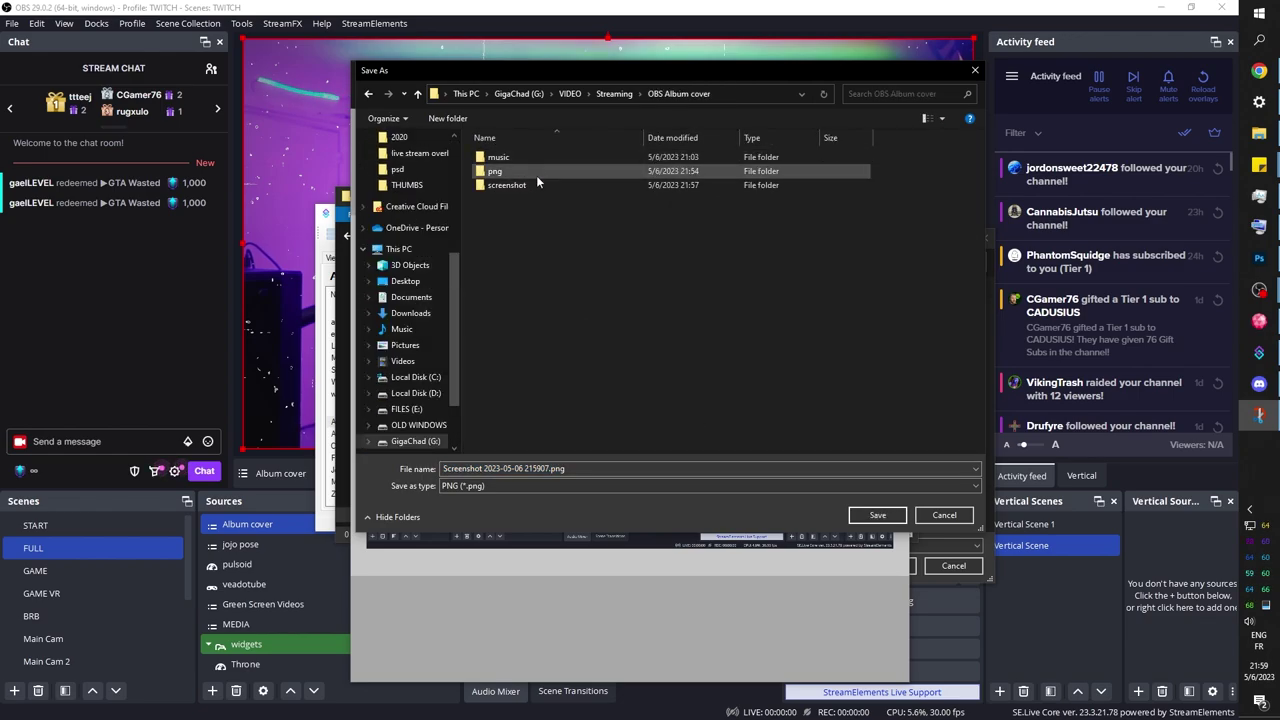
double_click(545, 186)
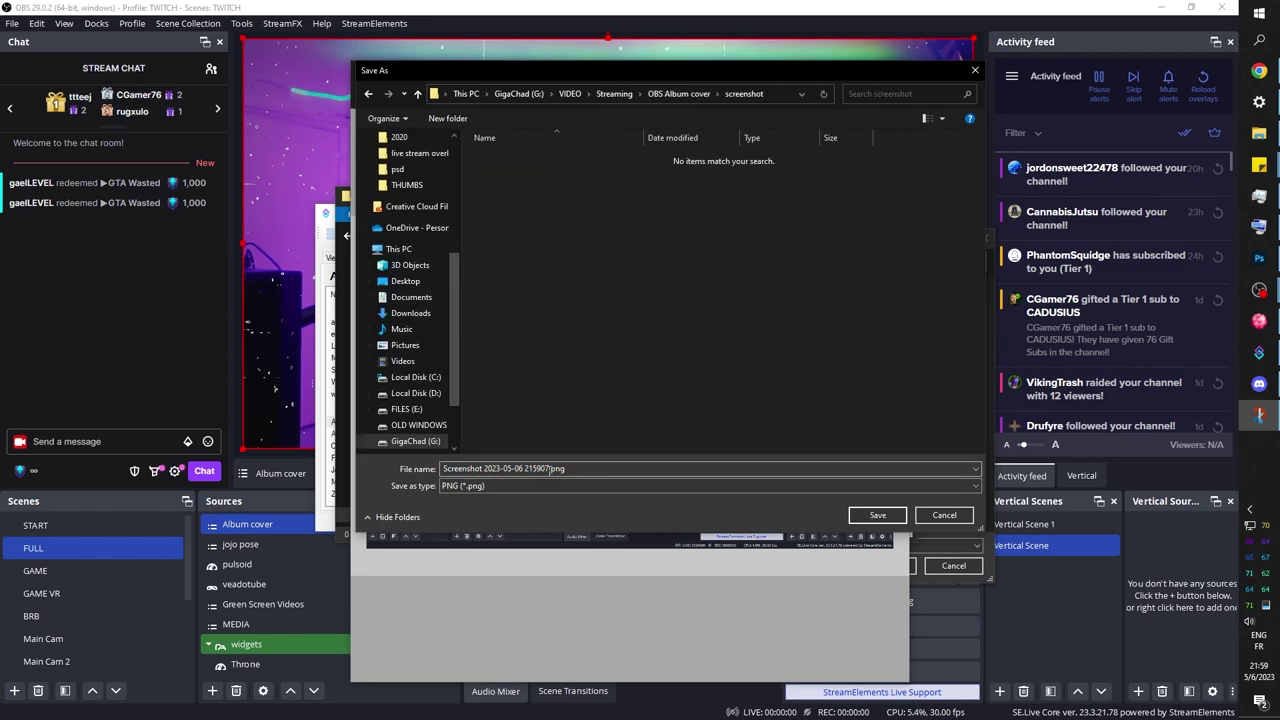
triple_click(535, 468)
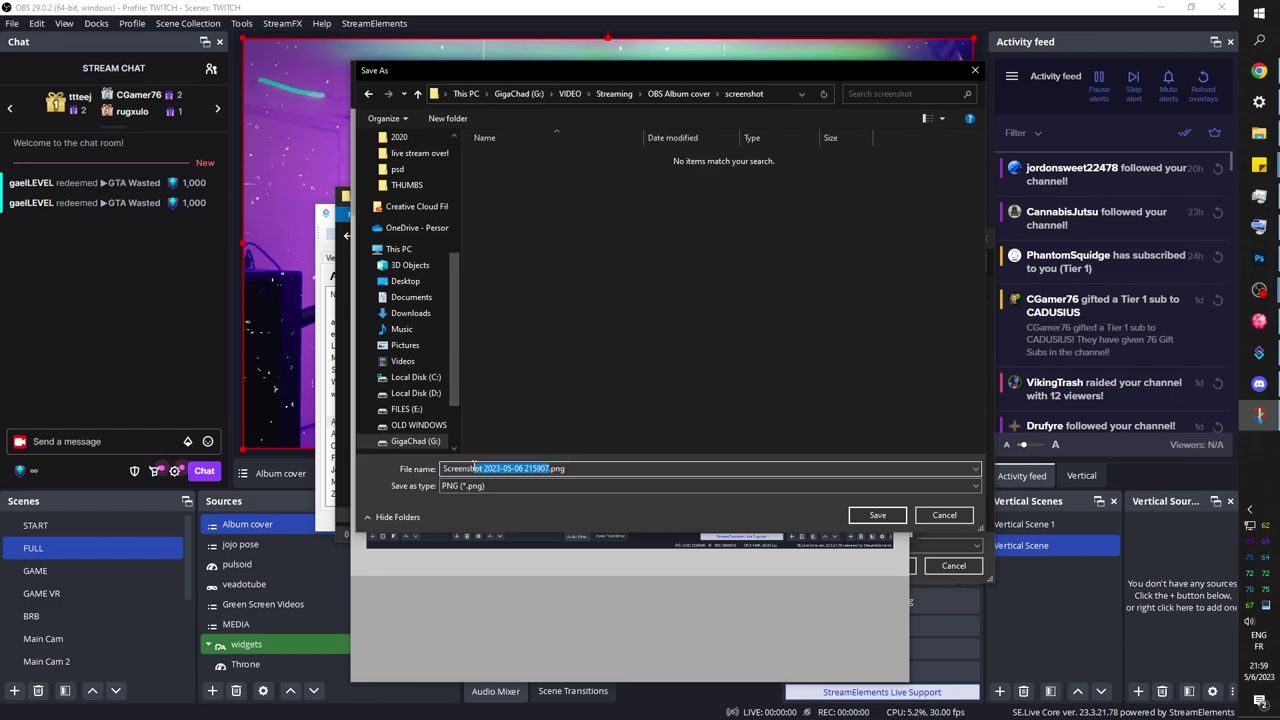
left_click(880, 516)
left_click(893, 75)
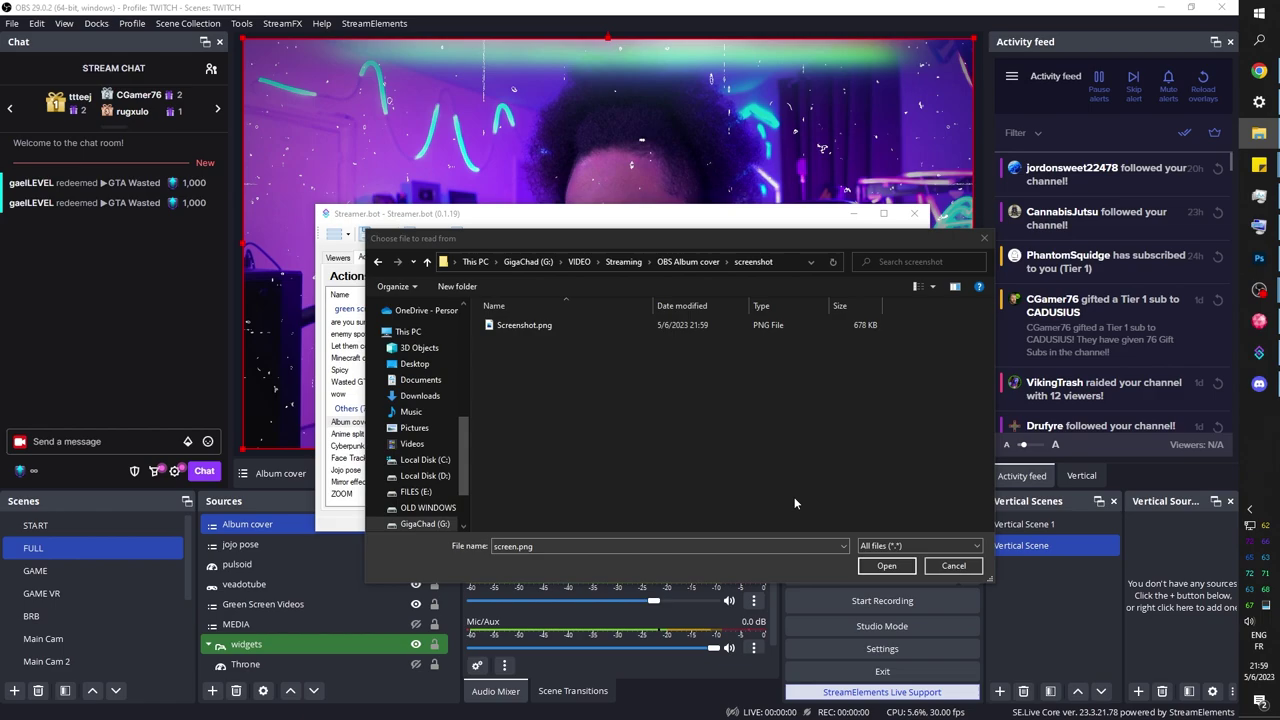
Use Screenshot.png as the file path of the OBS Take Screenshot sub-action and confirm the sub-action.
left_click(522, 325)
left_click(886, 567)
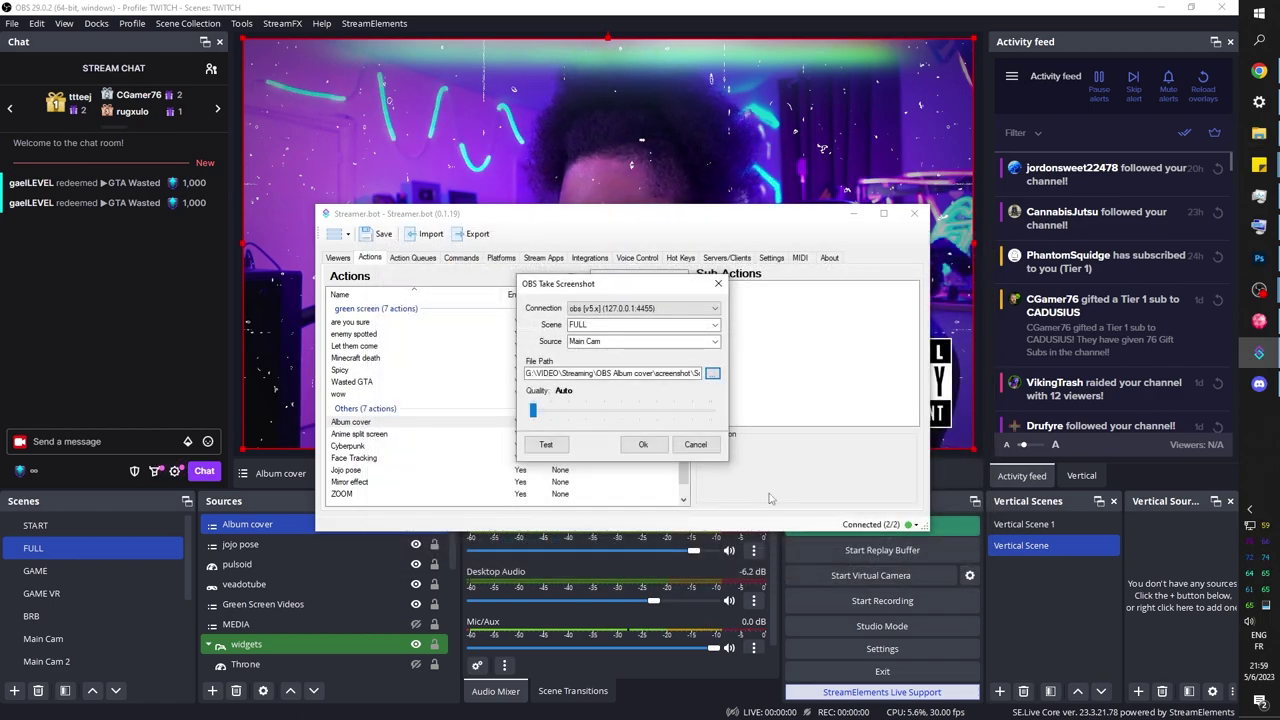
left_click(646, 441)
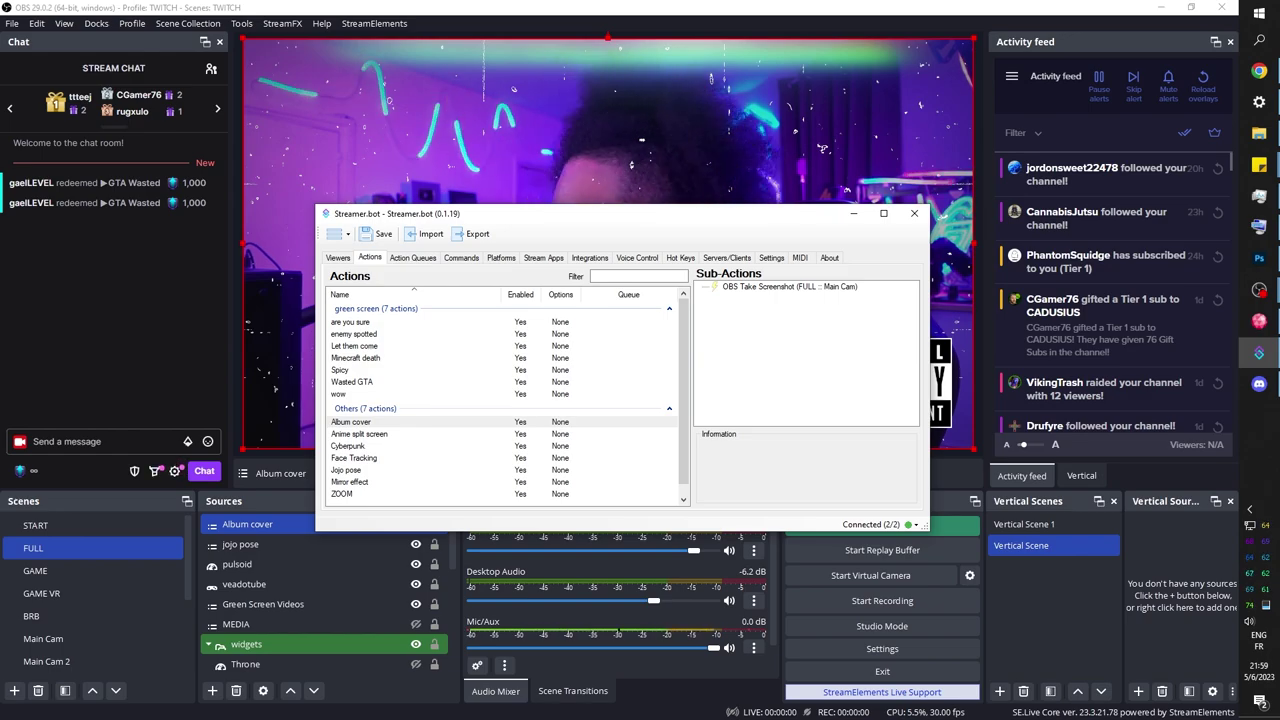
Show the screenshot folder in File Explorer with extra large icons and place its window beside Streamer.bot.
left_click(1259, 132)
left_click_drag(353, 216, 383, 216)
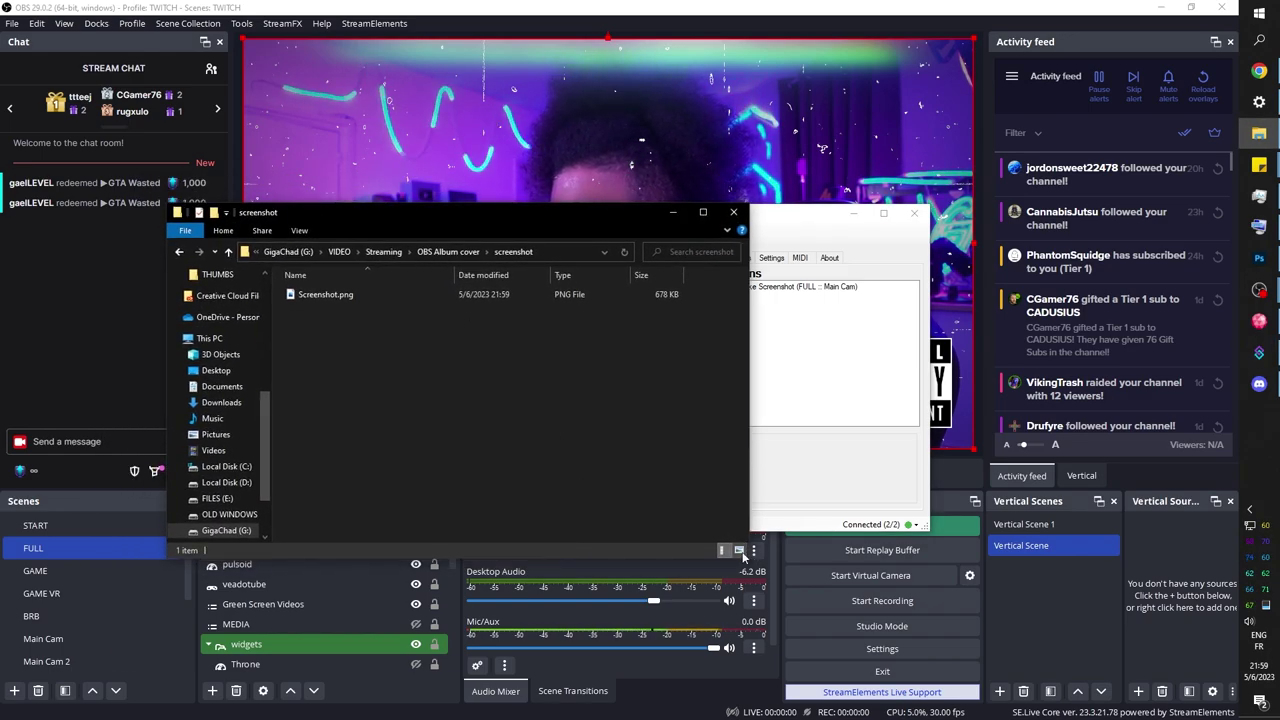
left_click(739, 549)
right_click(284, 389)
mouse_move(411, 398)
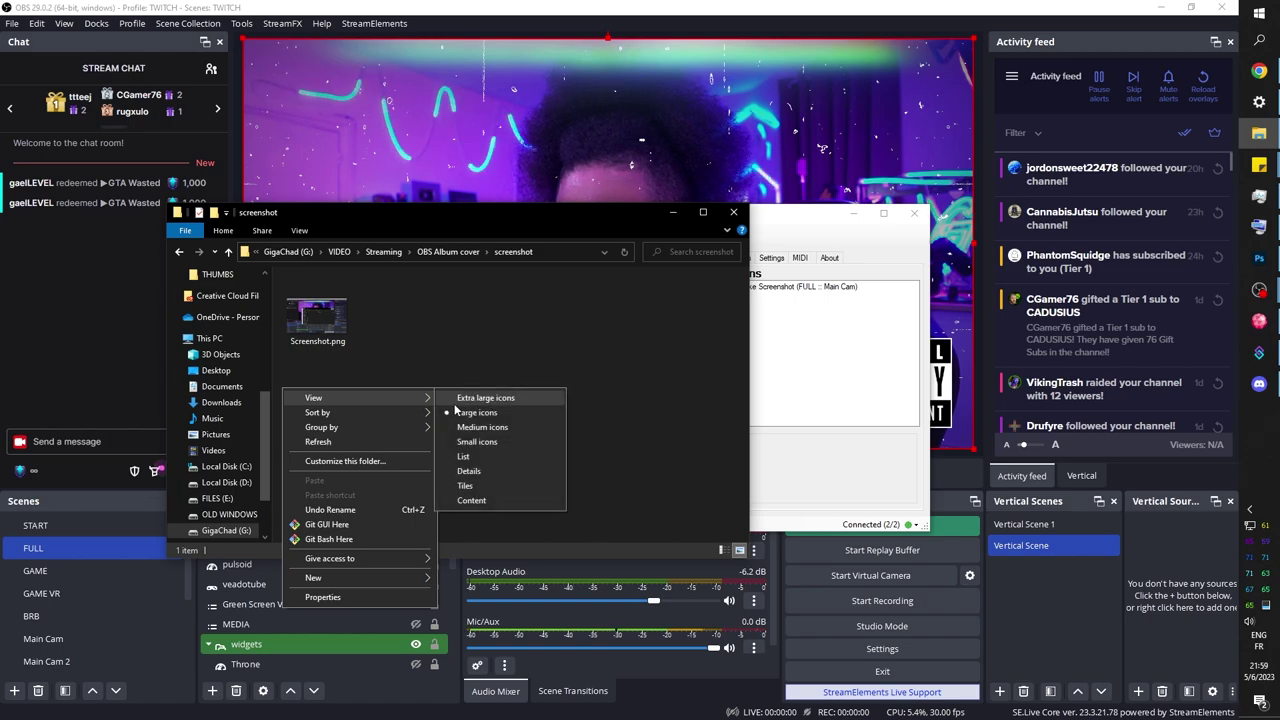
left_click(485, 398)
left_click_drag(442, 213, 927, 366)
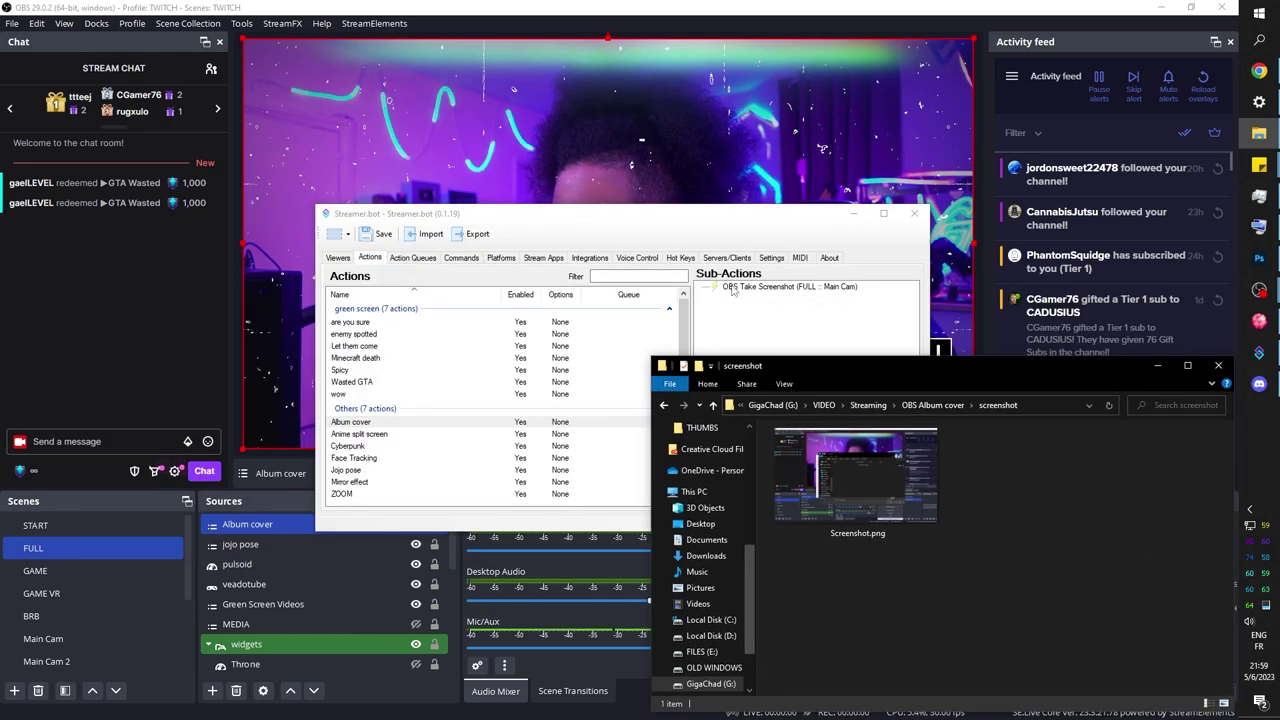
left_click_drag(803, 388, 996, 342)
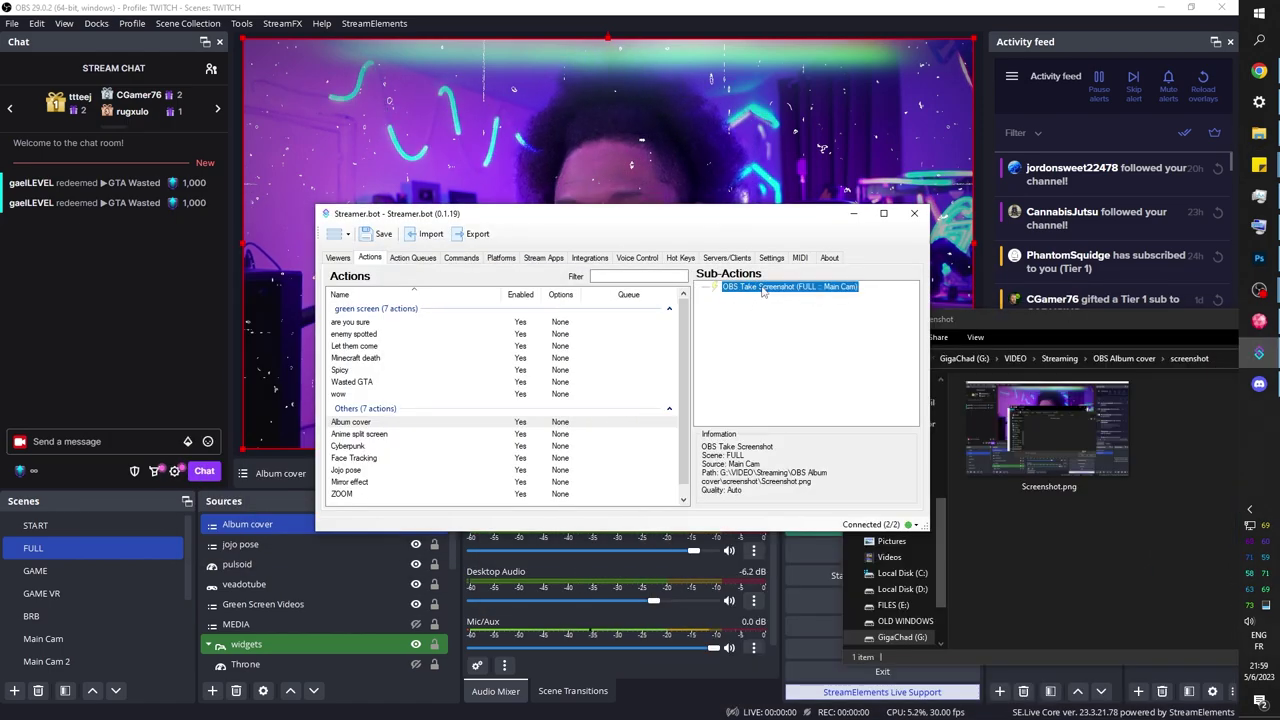
Test the OBS Take Screenshot sub-action twice to overwrite Screenshot.png with the Main Cam picture, and confirm its settings.
double_click(790, 286)
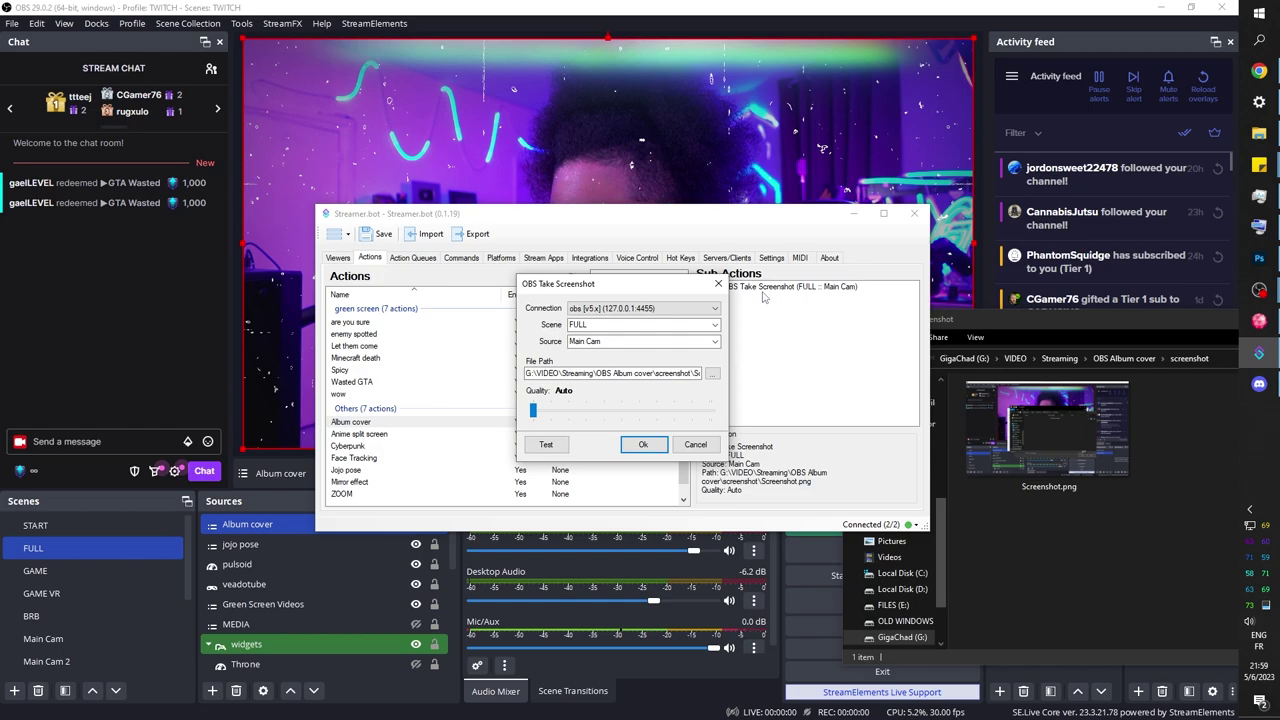
left_click(557, 451)
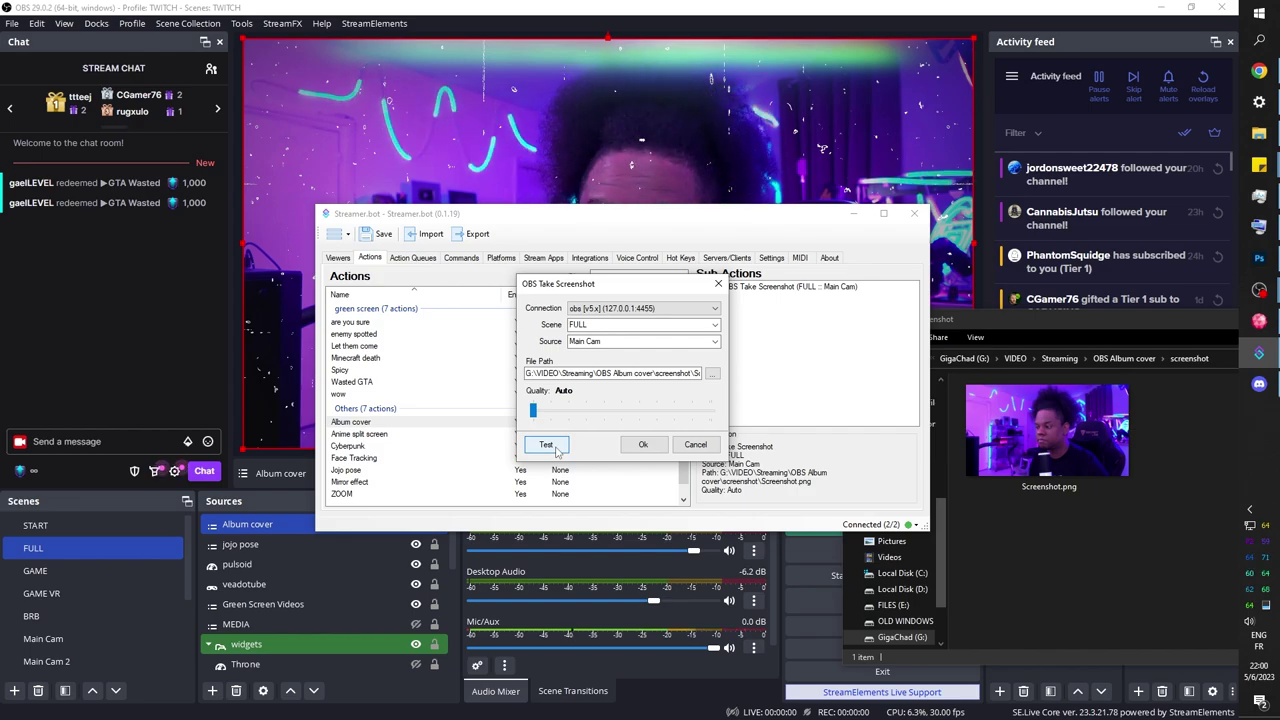
left_click(557, 451)
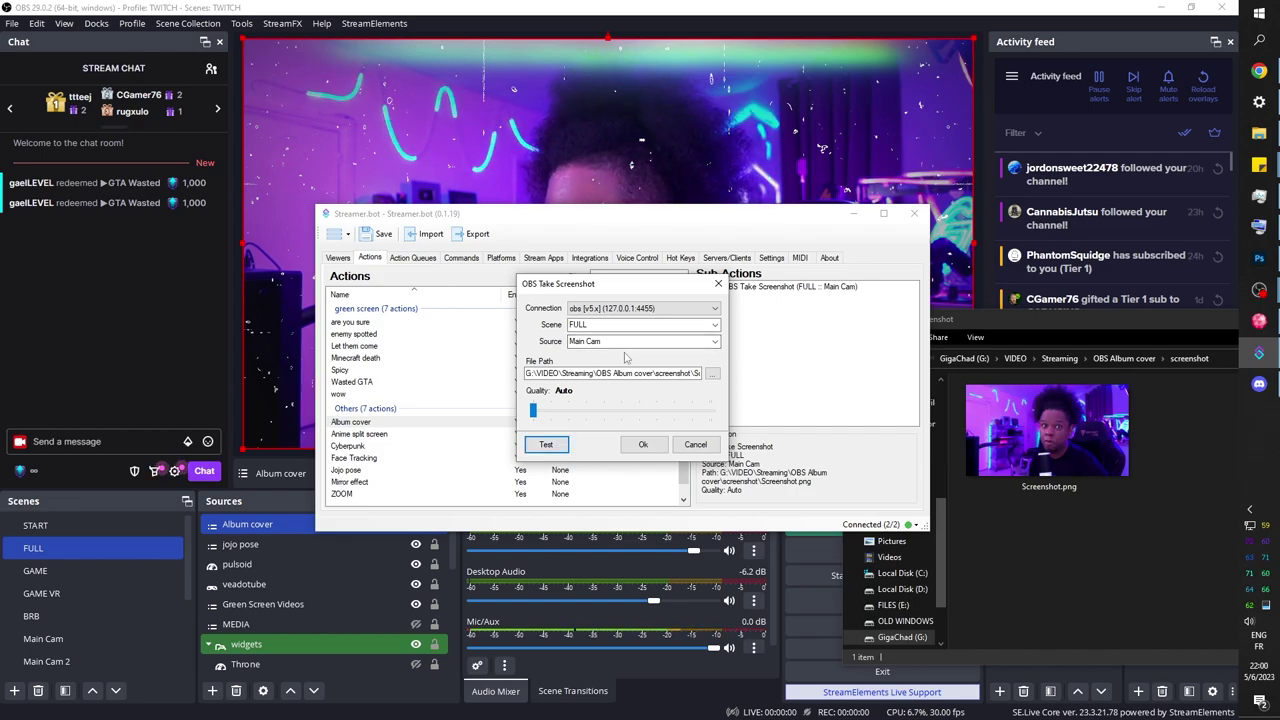
key("Return")
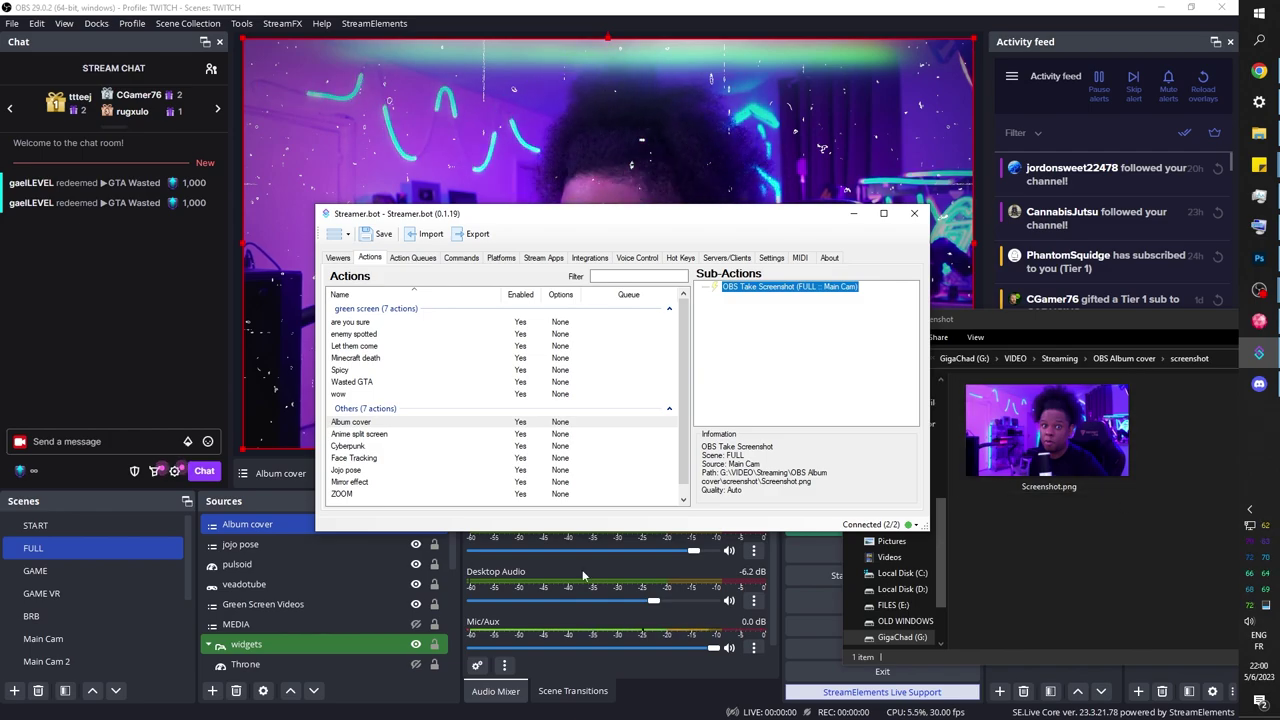
Switch to OBS and add a new Image source named "screenshot" to the Album cover scene.
left_click(240, 544)
scroll(177, 585, "down", 2)
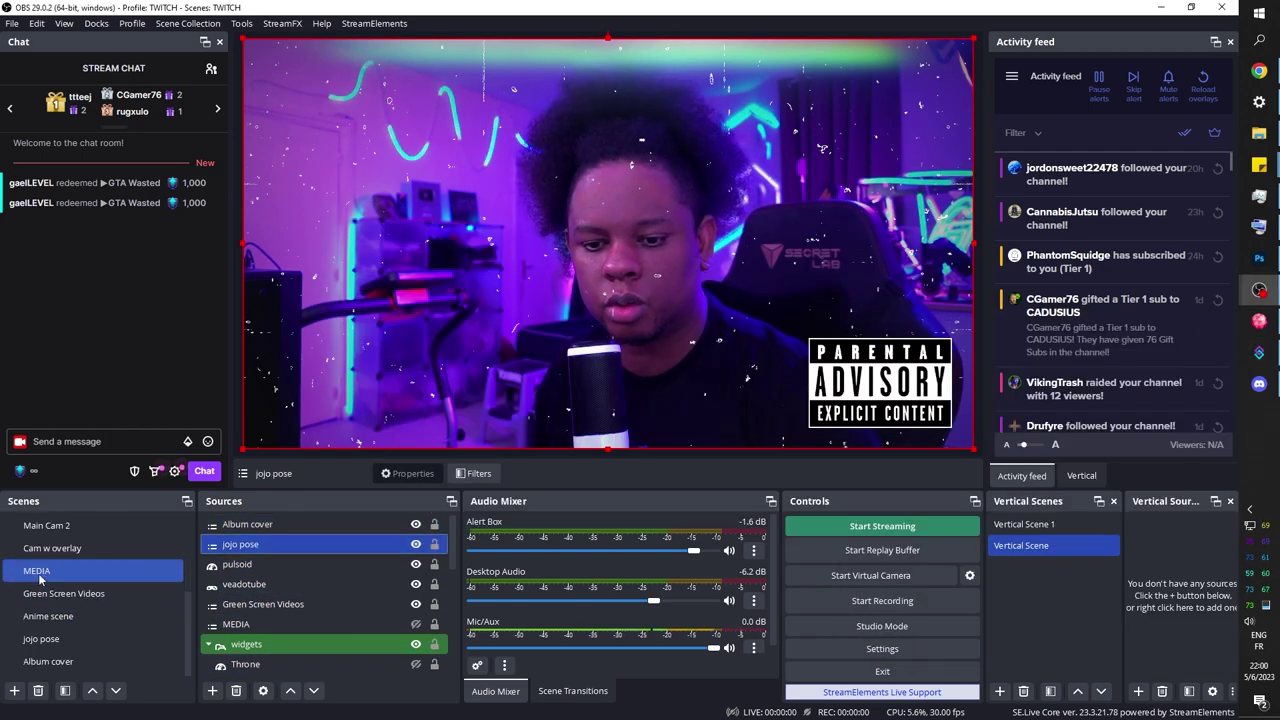
left_click(160, 661)
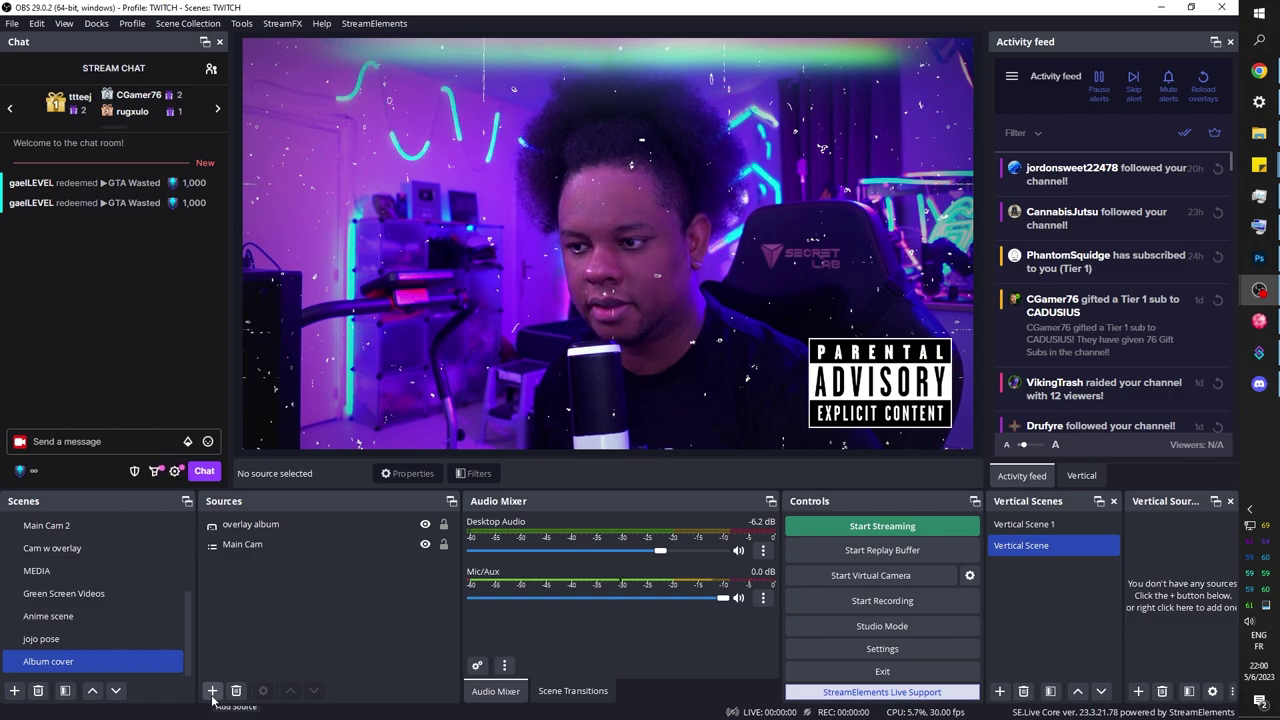
left_click(212, 692)
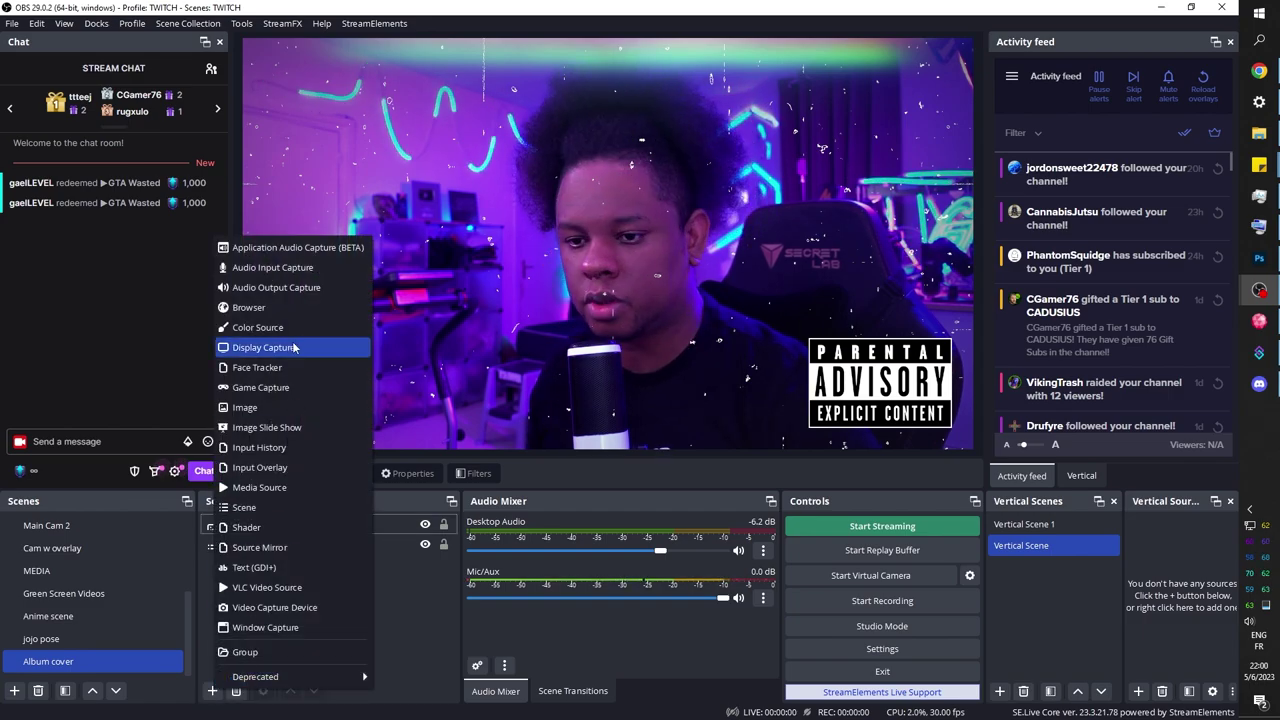
left_click(244, 407)
type("screenshot")
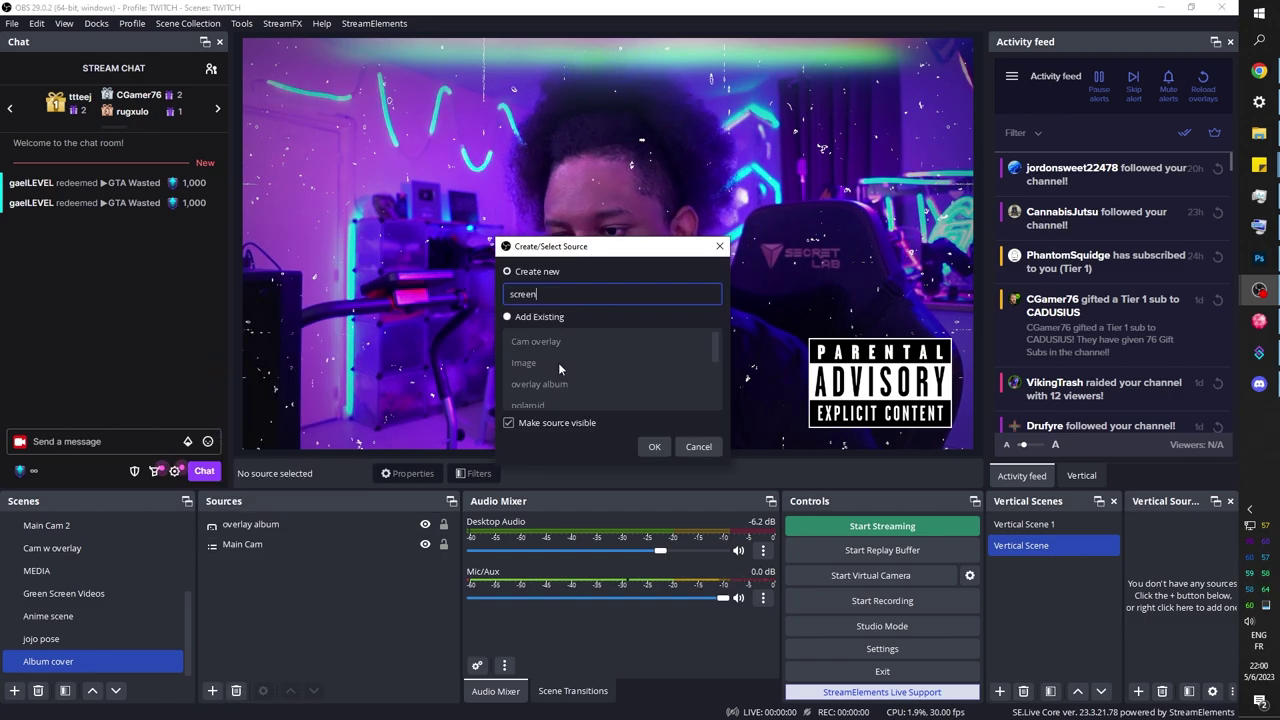
left_click(654, 446)
Load Screenshot.png from the OBS Album cover screenshot folder into the new source, and move overlay album above it.
left_click(876, 367)
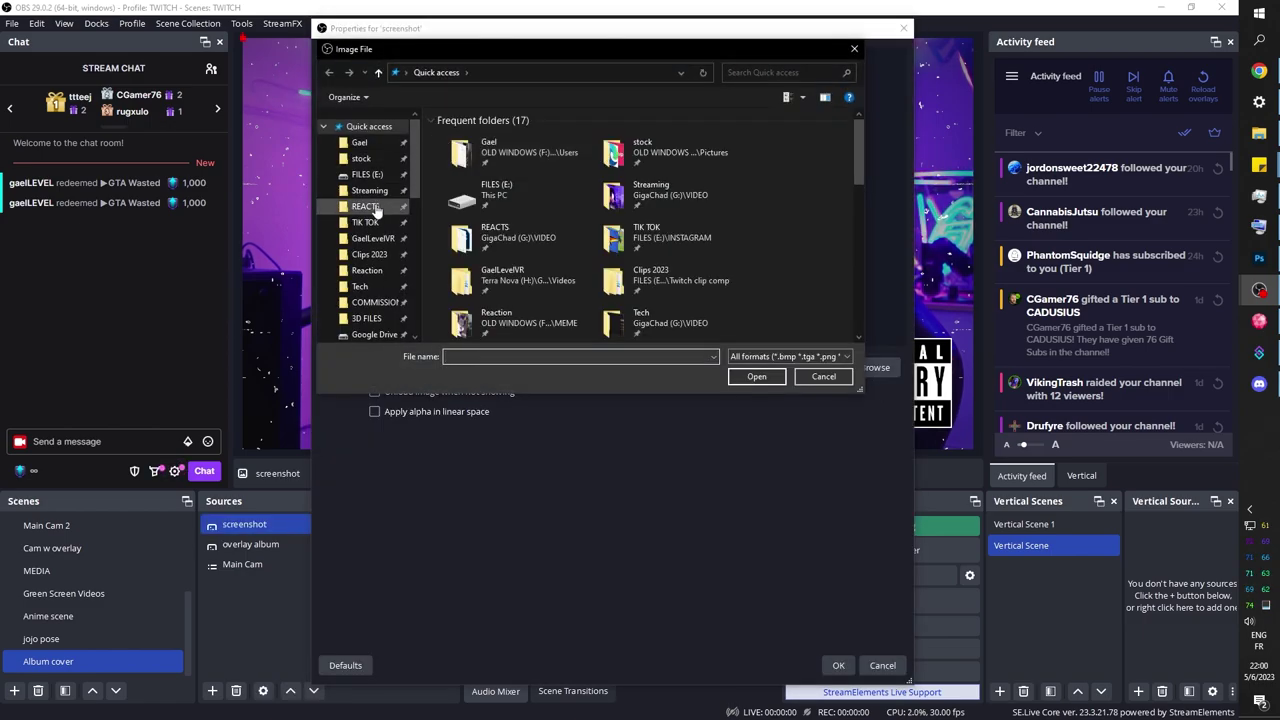
scroll(532, 248, "down", 3)
left_click(532, 248)
left_click(757, 377)
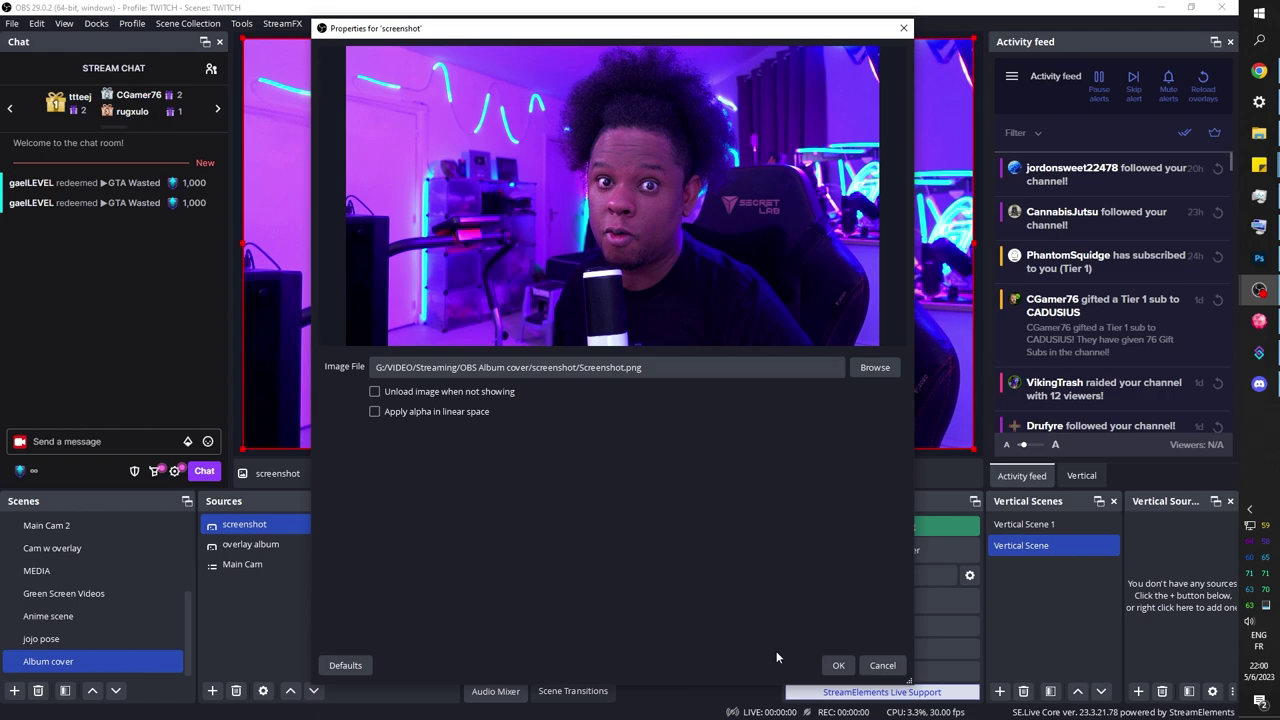
left_click(839, 666)
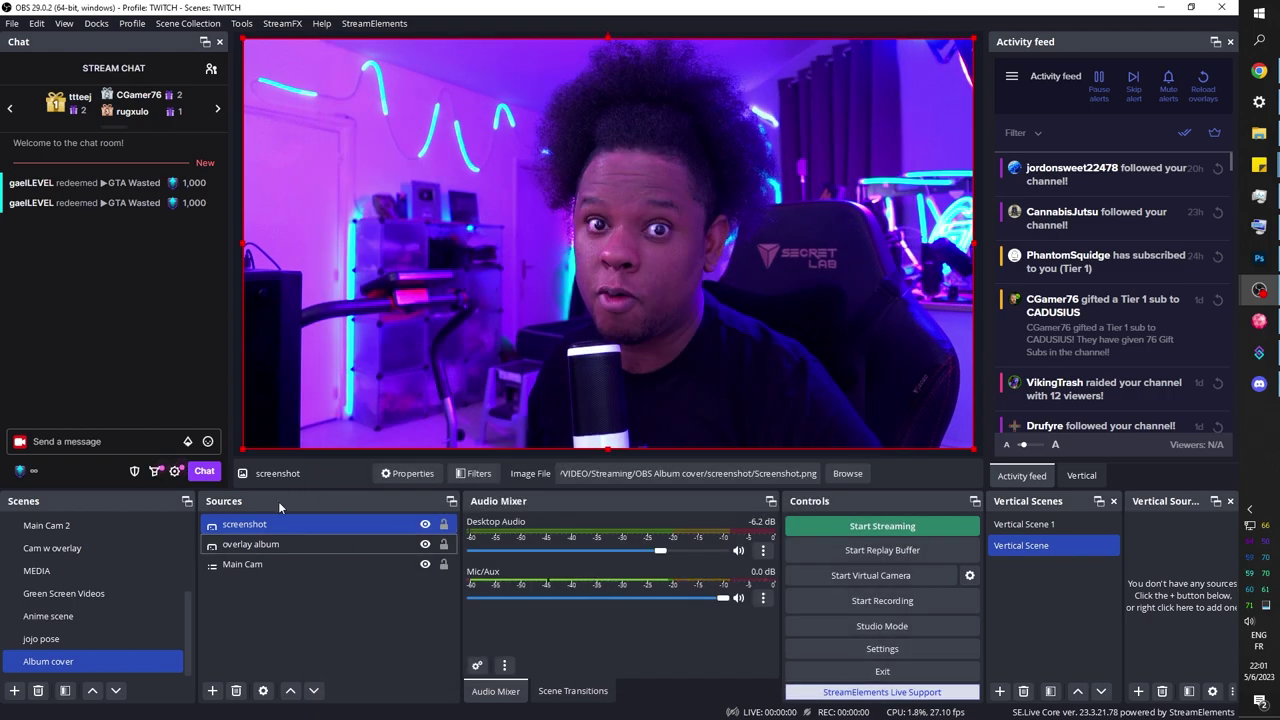
left_click_drag(252, 545, 254, 518)
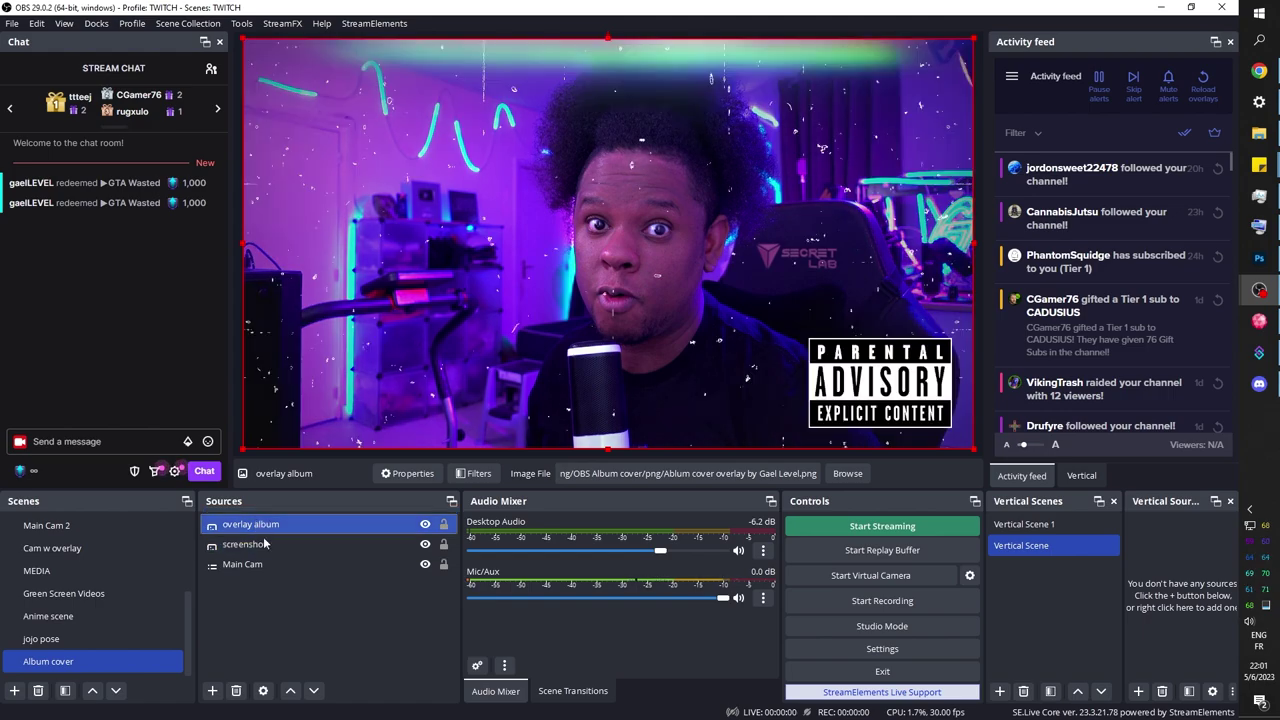
Add a Color Correction filter with its default name to the screenshot source.
left_click(291, 630)
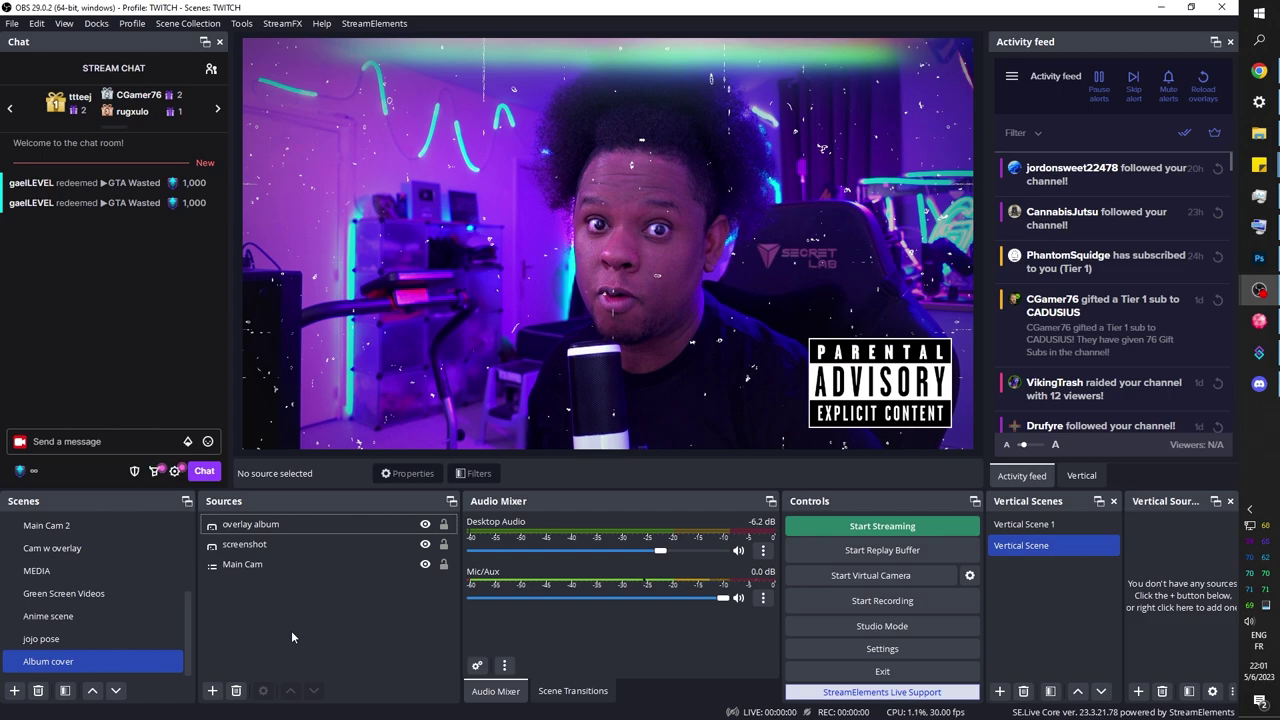
left_click(319, 544)
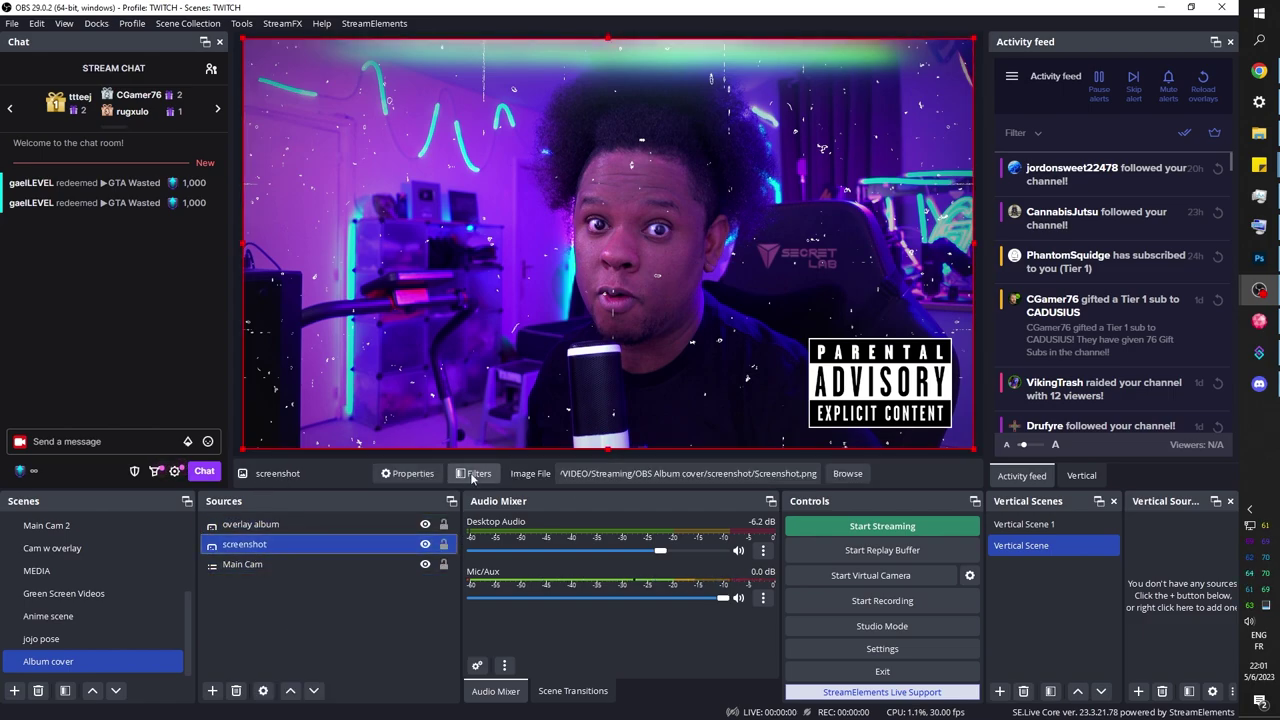
right_click(236, 548)
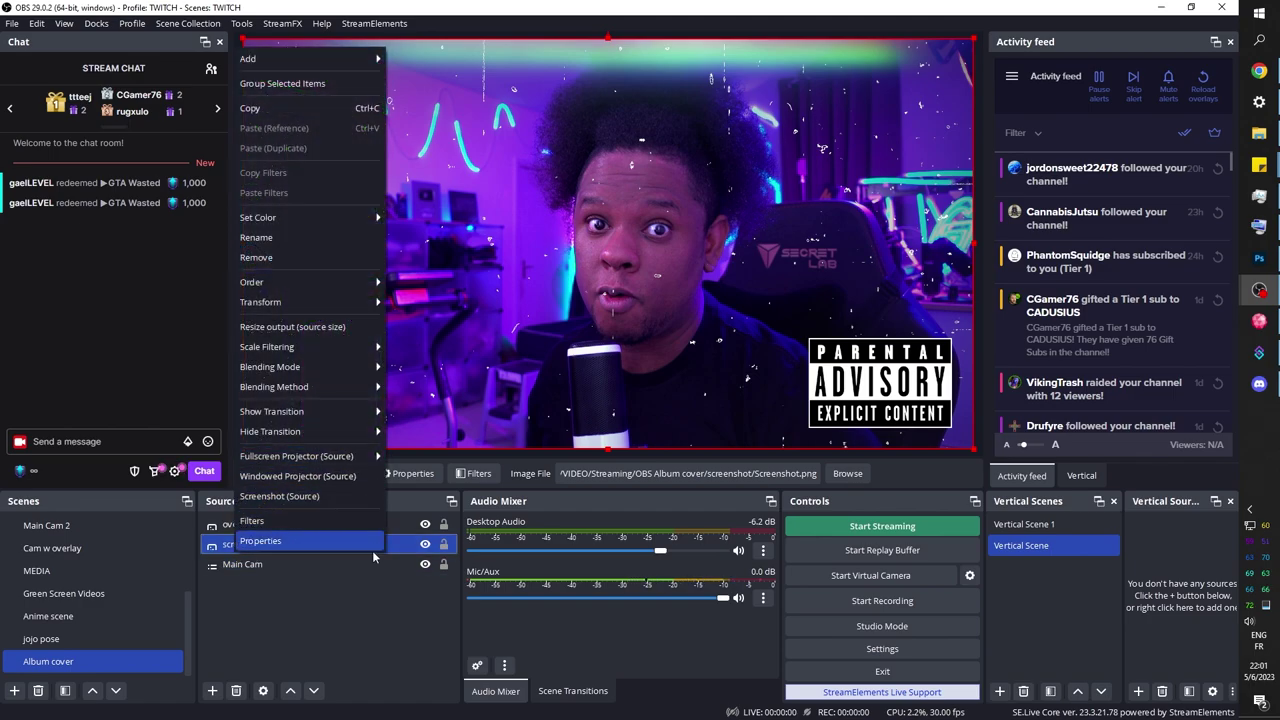
left_click(253, 521)
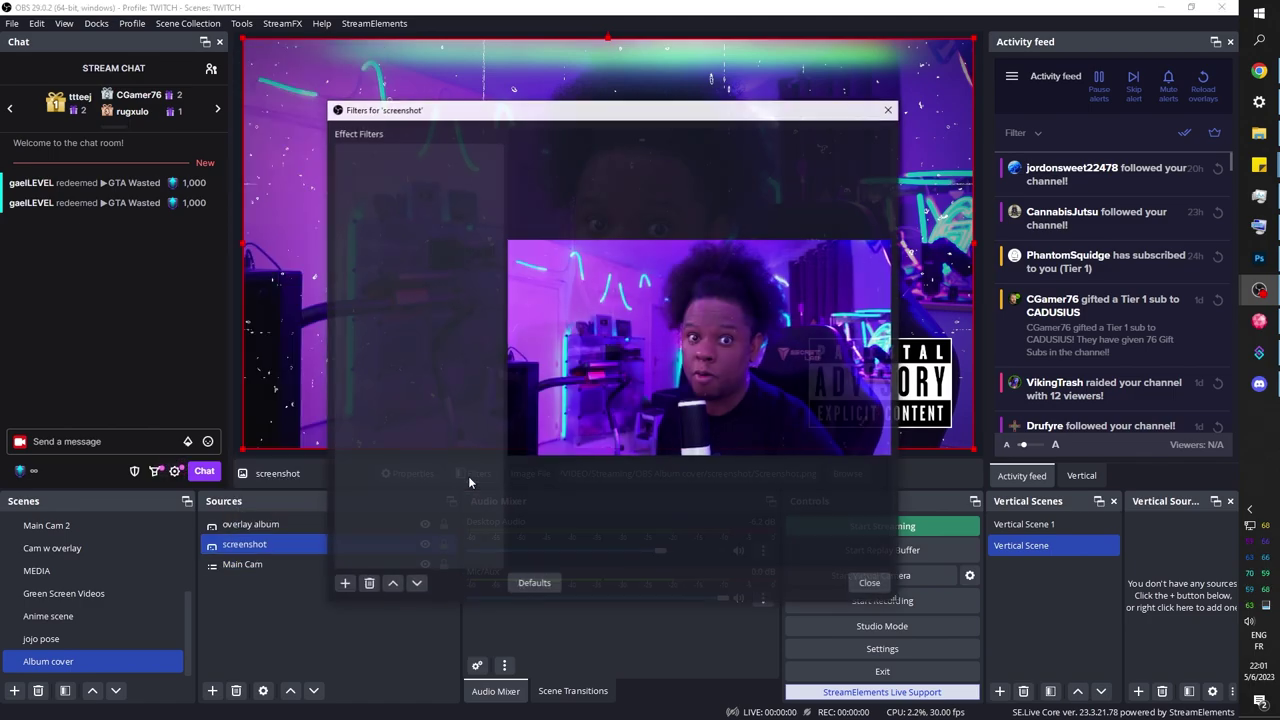
left_click(343, 584)
left_click(385, 196)
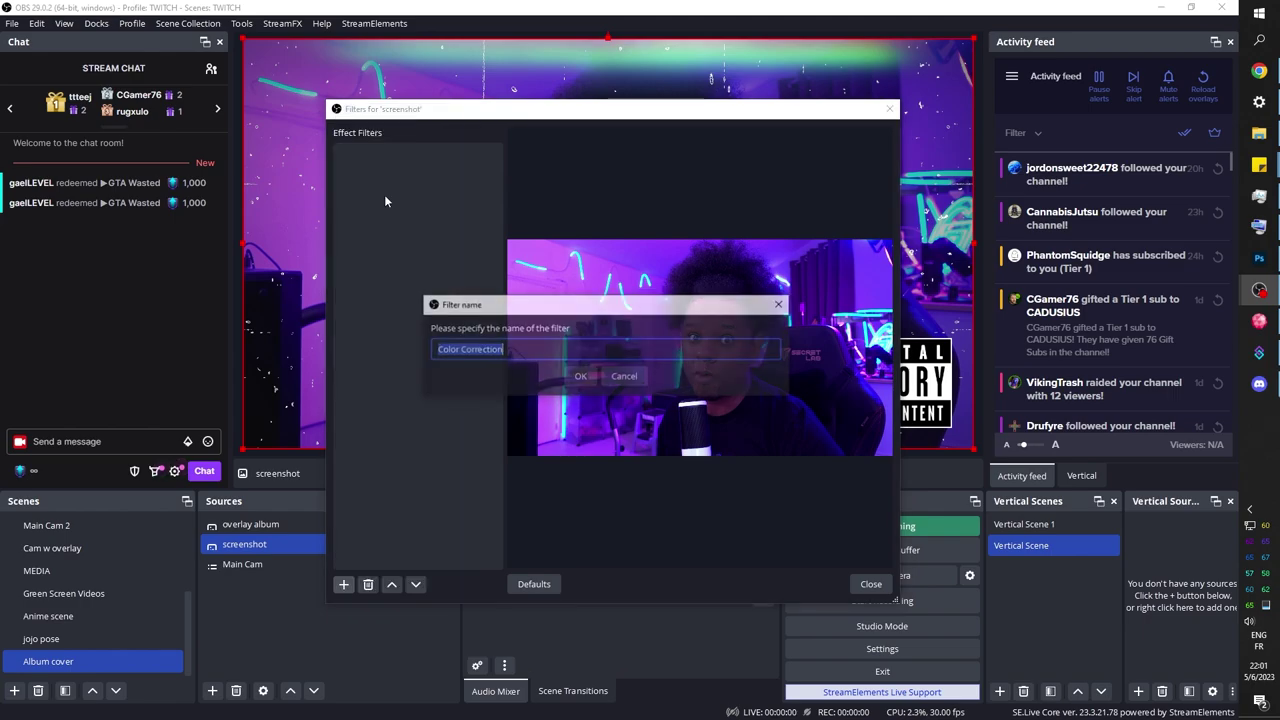
left_click(581, 377)
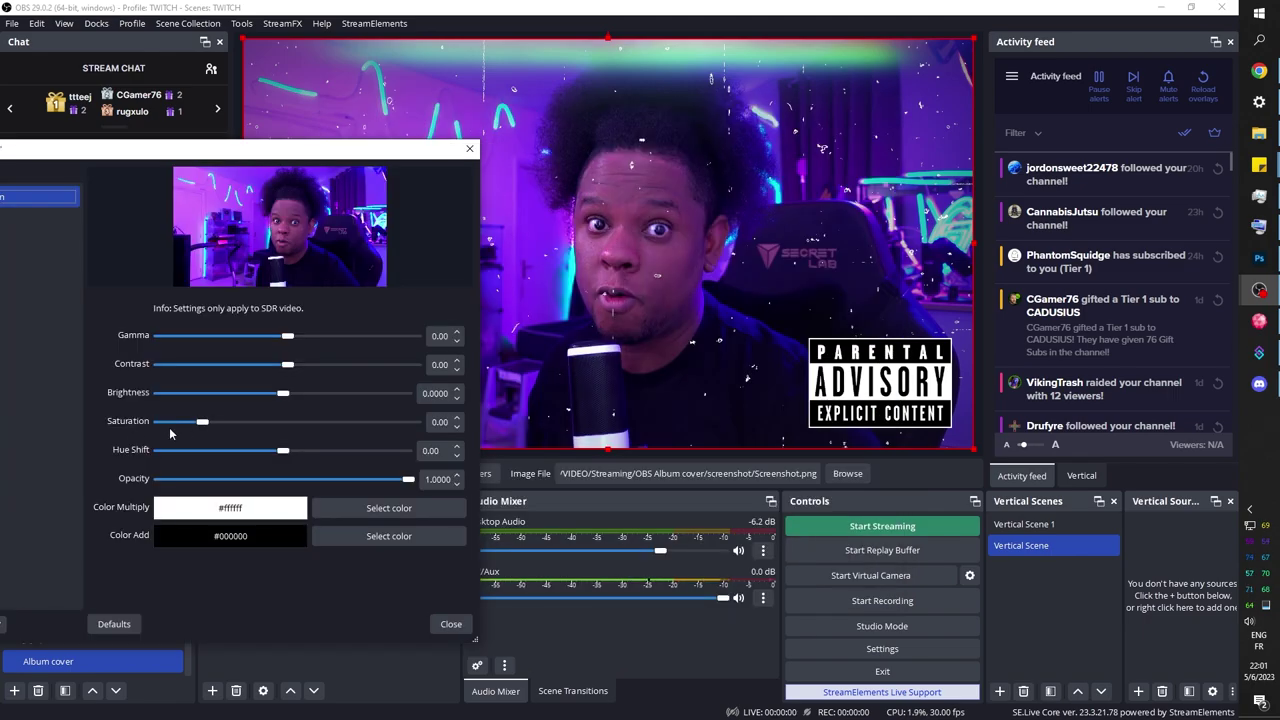
Give the screenshot a sepia look with saturation -1.00, contrast 0.66 and Color Multiply #ffcc7b, after trying the paler #ffebd2.
left_click_drag(201, 423, 132, 432)
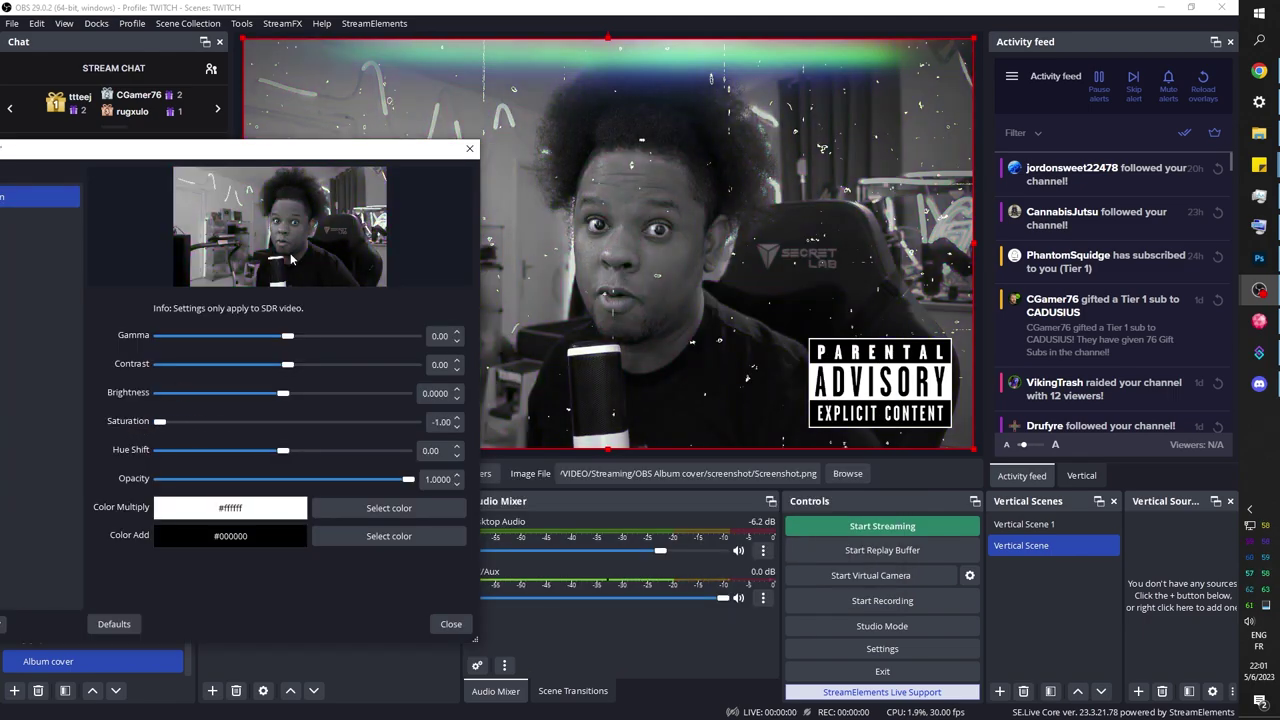
left_click_drag(281, 366, 317, 369)
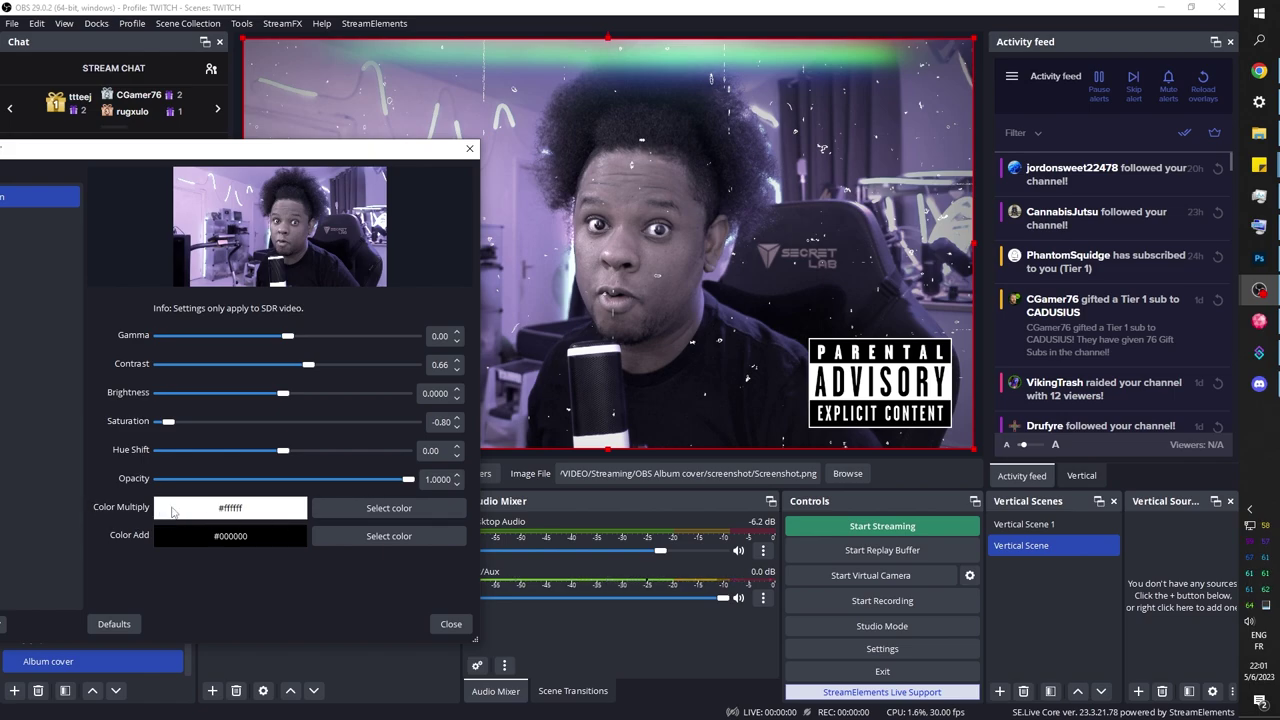
left_click(388, 508)
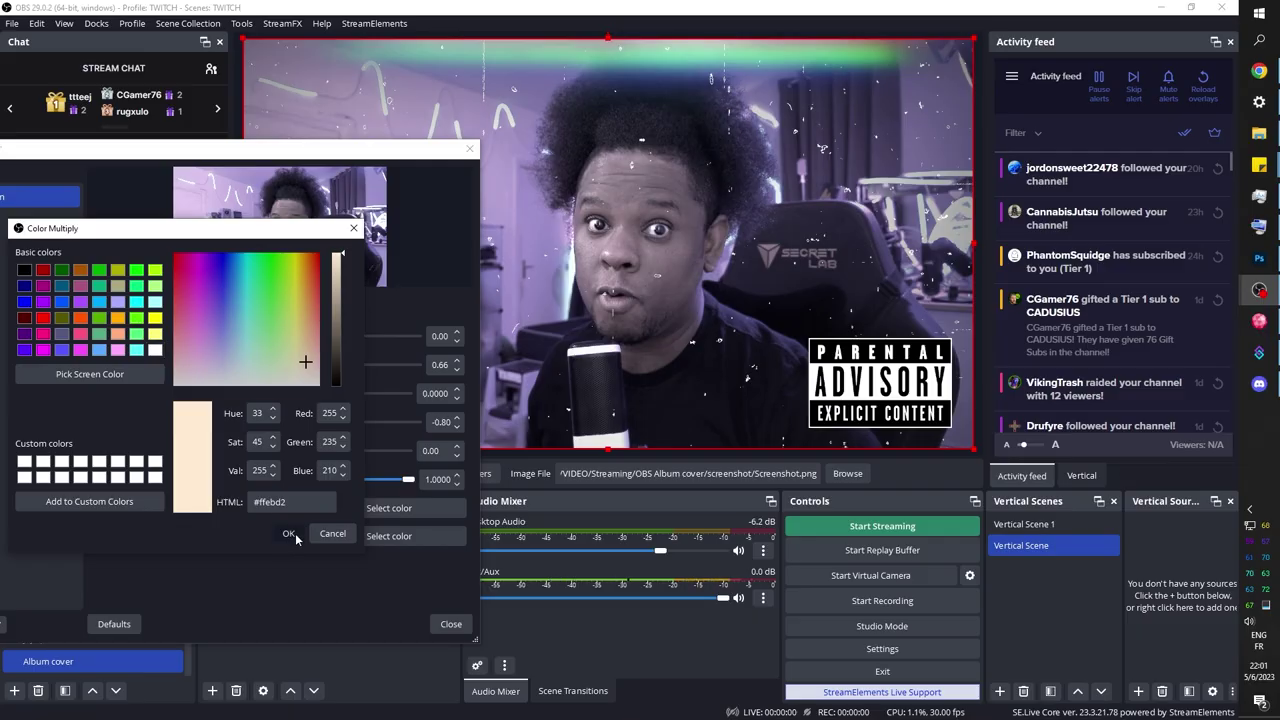
left_click(295, 533)
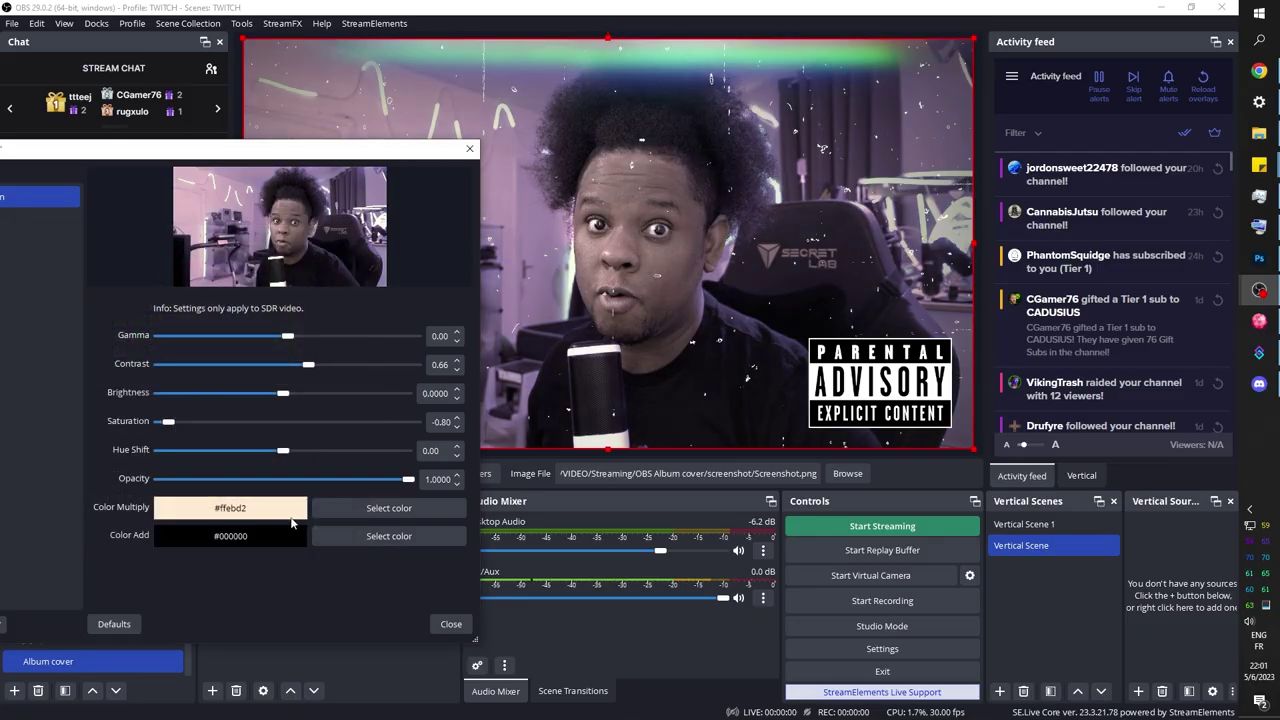
left_click(388, 508)
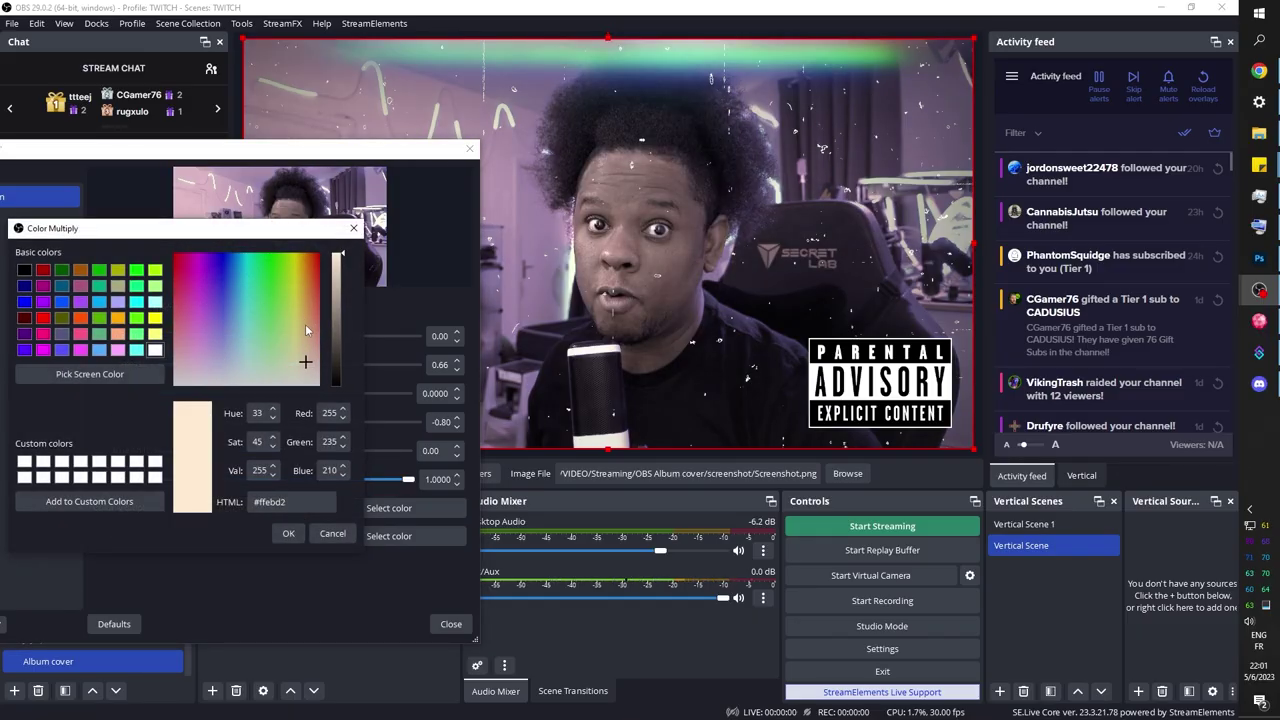
left_click(304, 318)
left_click(280, 534)
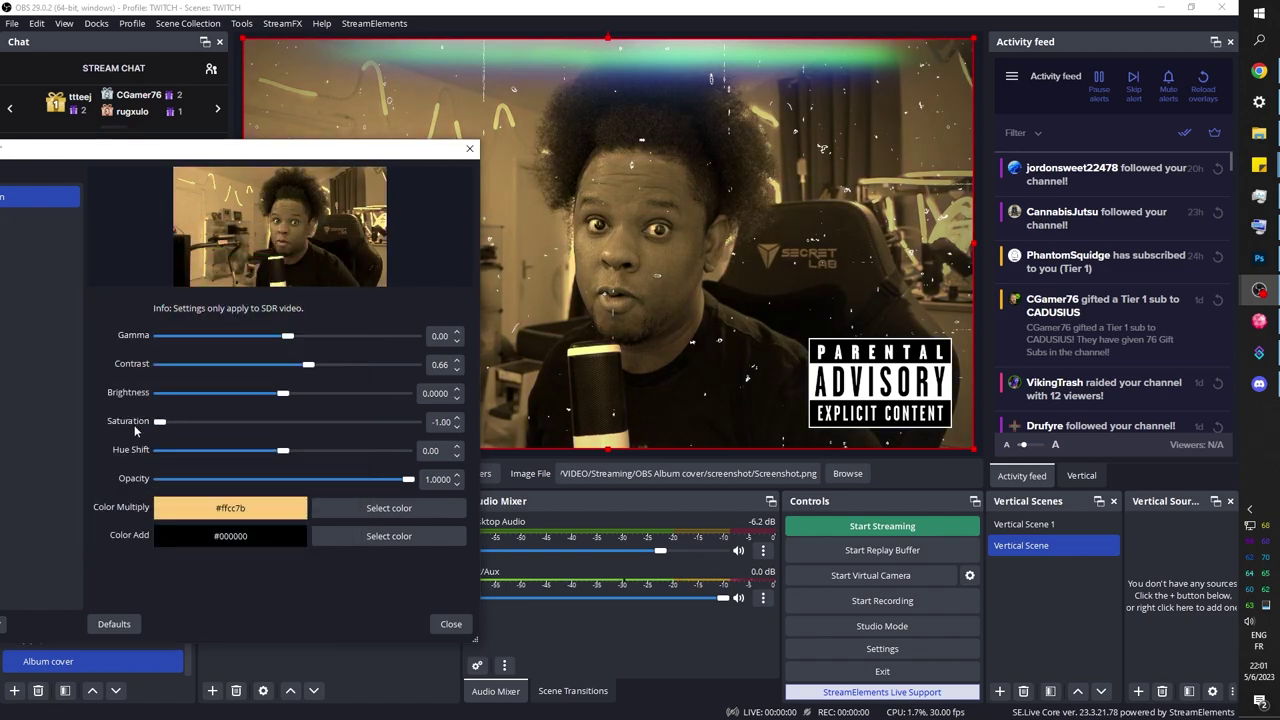
Raise the Color Correction filter's gamma to 0.32 and its contrast to 0.89.
left_click_drag(215, 156, 271, 181)
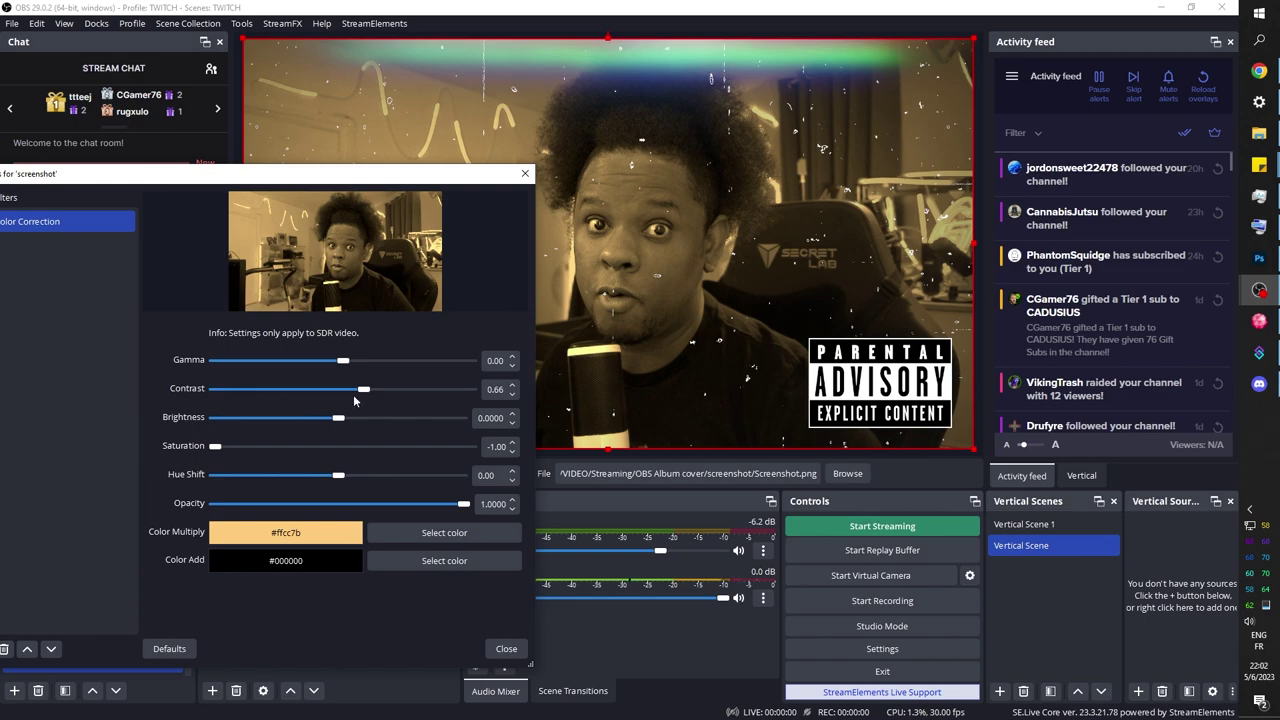
left_click(357, 361)
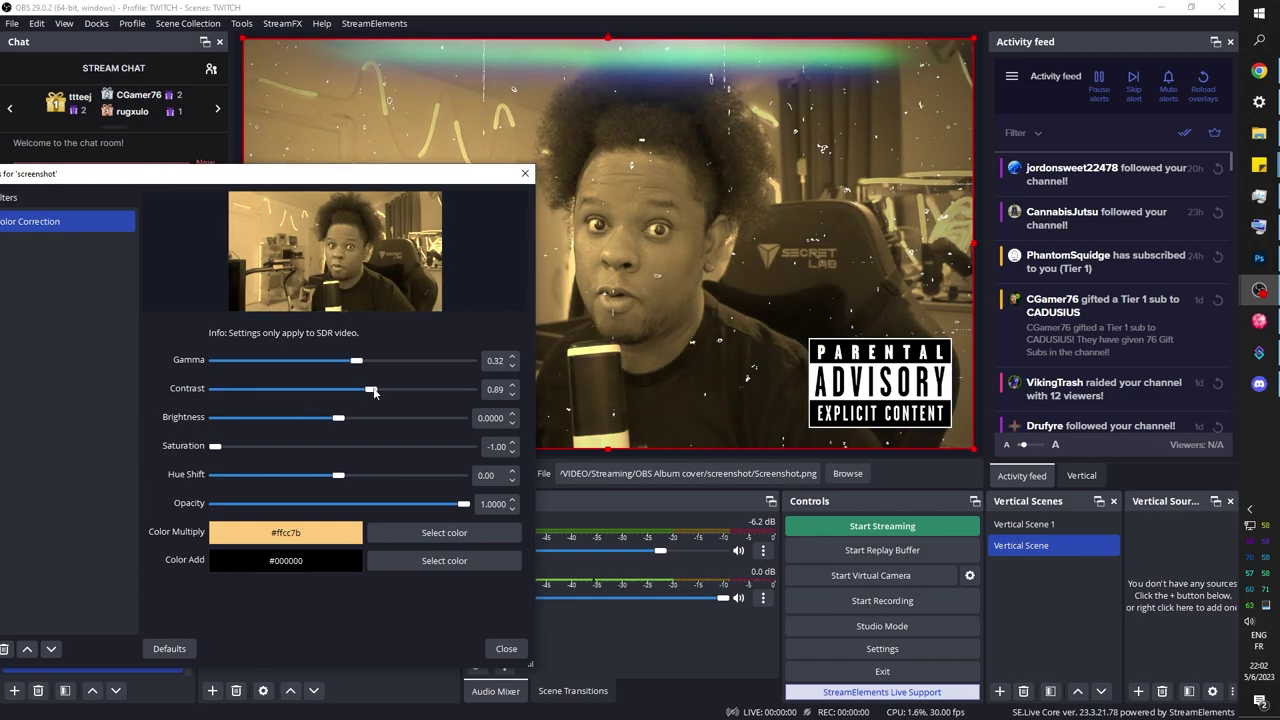
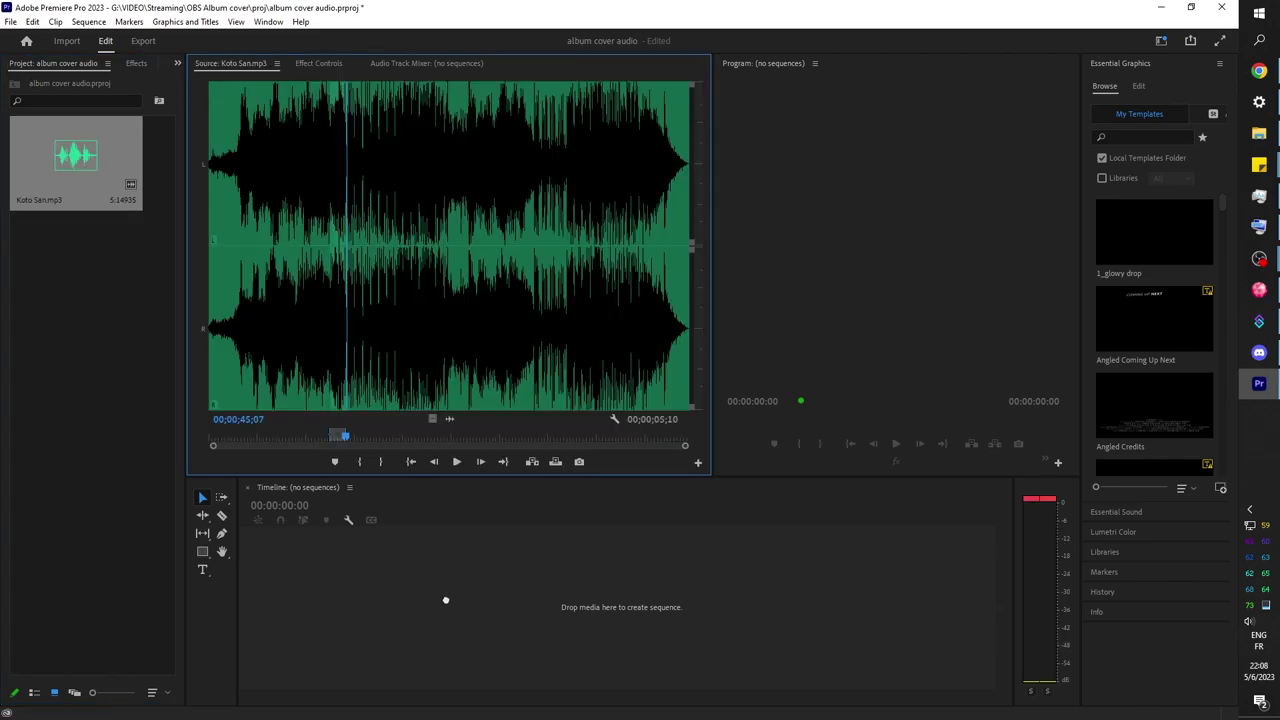
In Premiere Pro, create a sequence from the marked section of Koto San.mp3 and play the timeline audio from the start.
left_click_drag(446, 600, 452, 592)
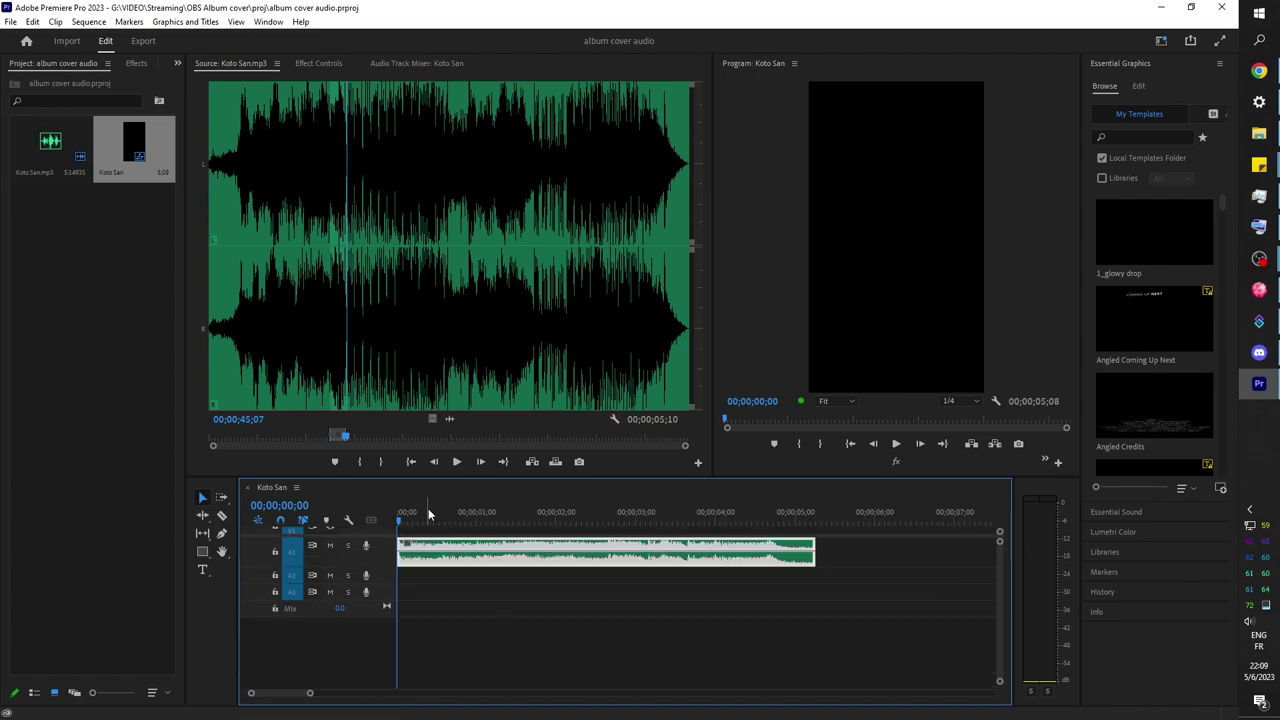
key("space")
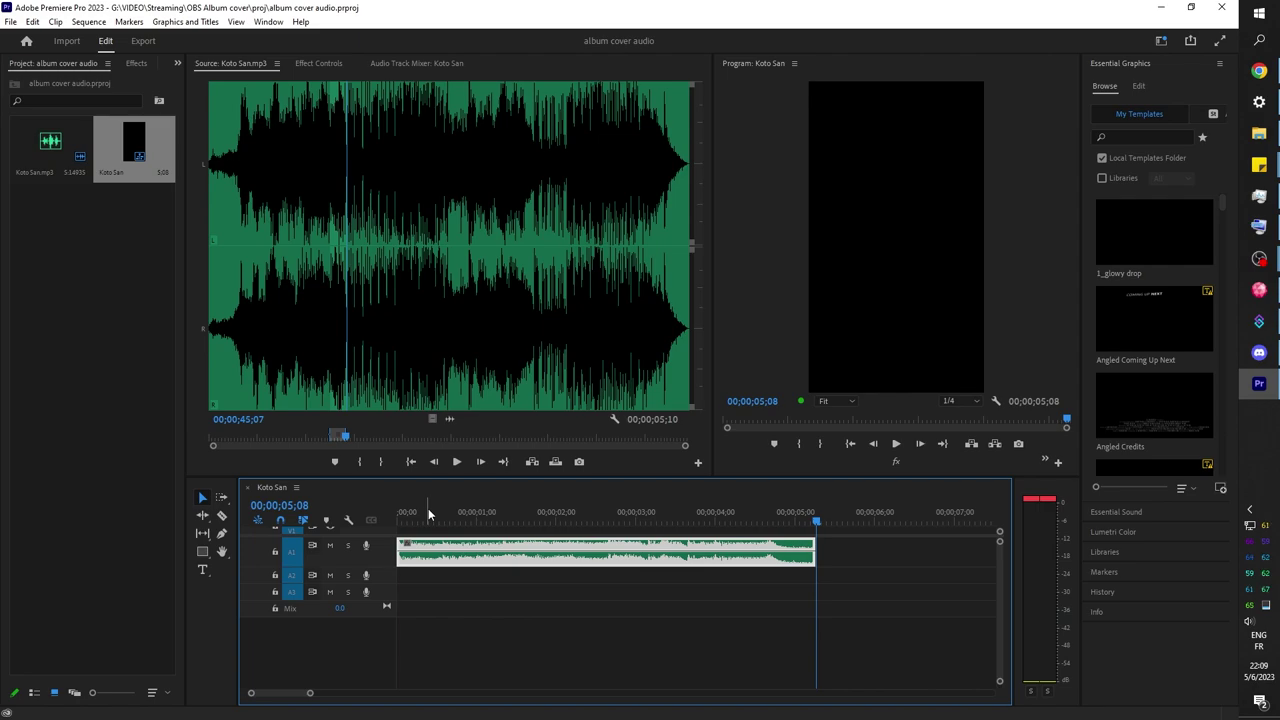
key("Home")
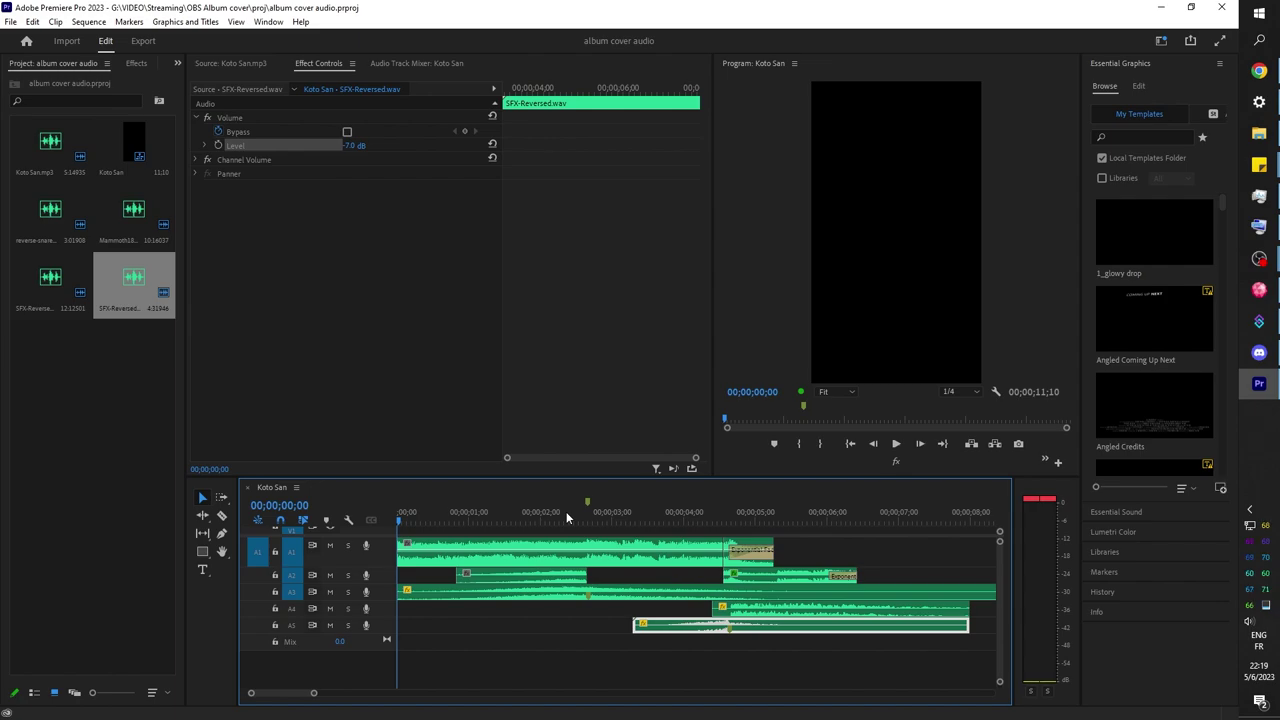
key("space")
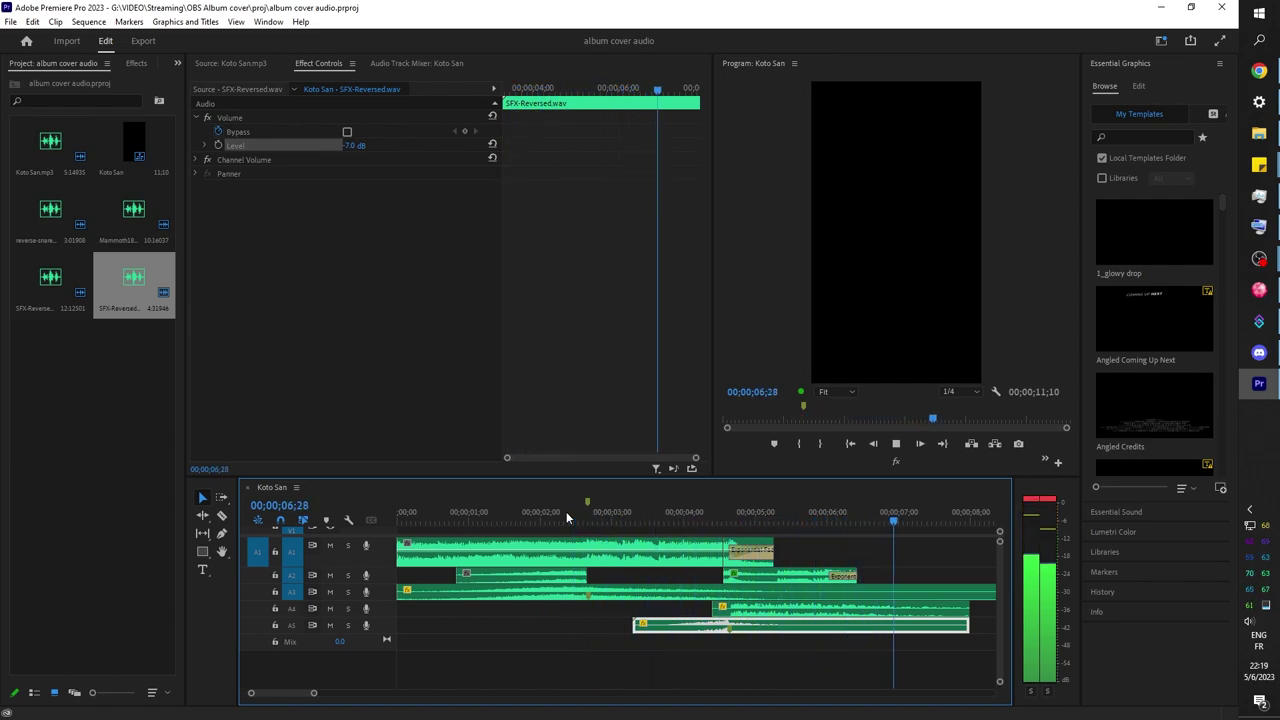
Trim the end of the long A3 clip to 00;00;09;01 and export the mix as Koto San x Album cover sound.mp3.
key("minus")
left_click_drag(748, 592, 677, 600)
key("ctrl+m")
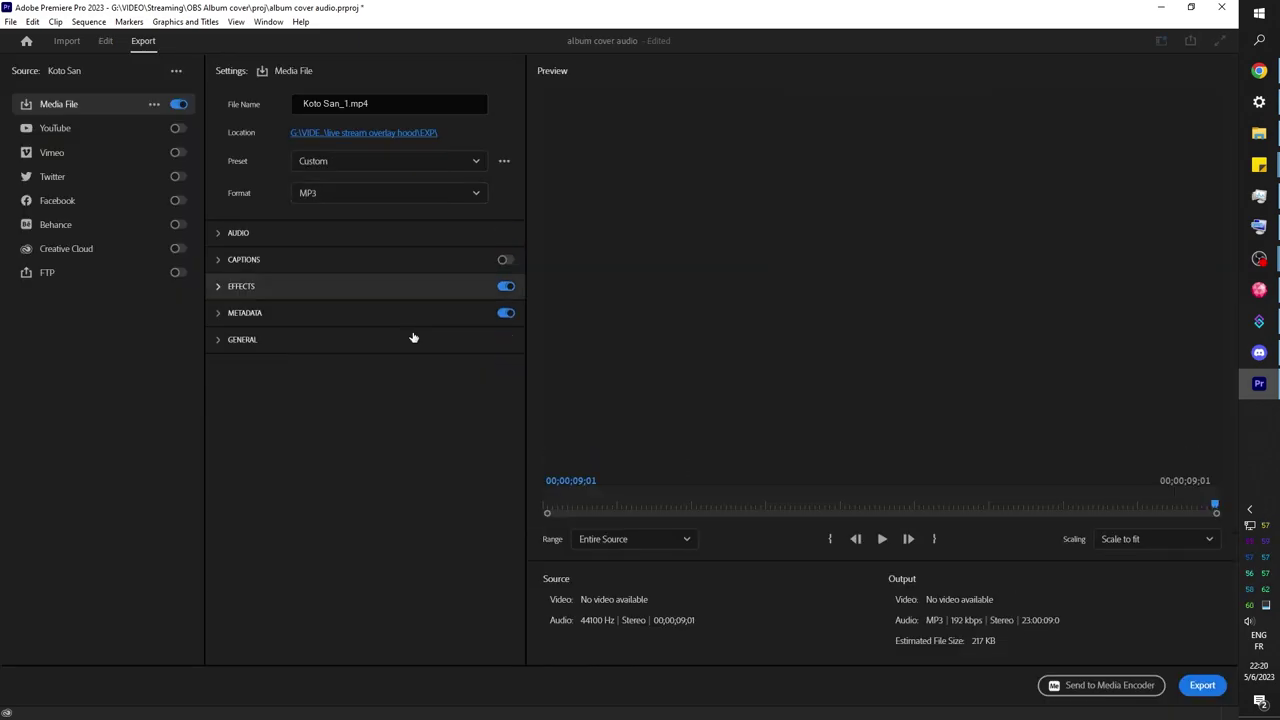
left_click(1202, 685)
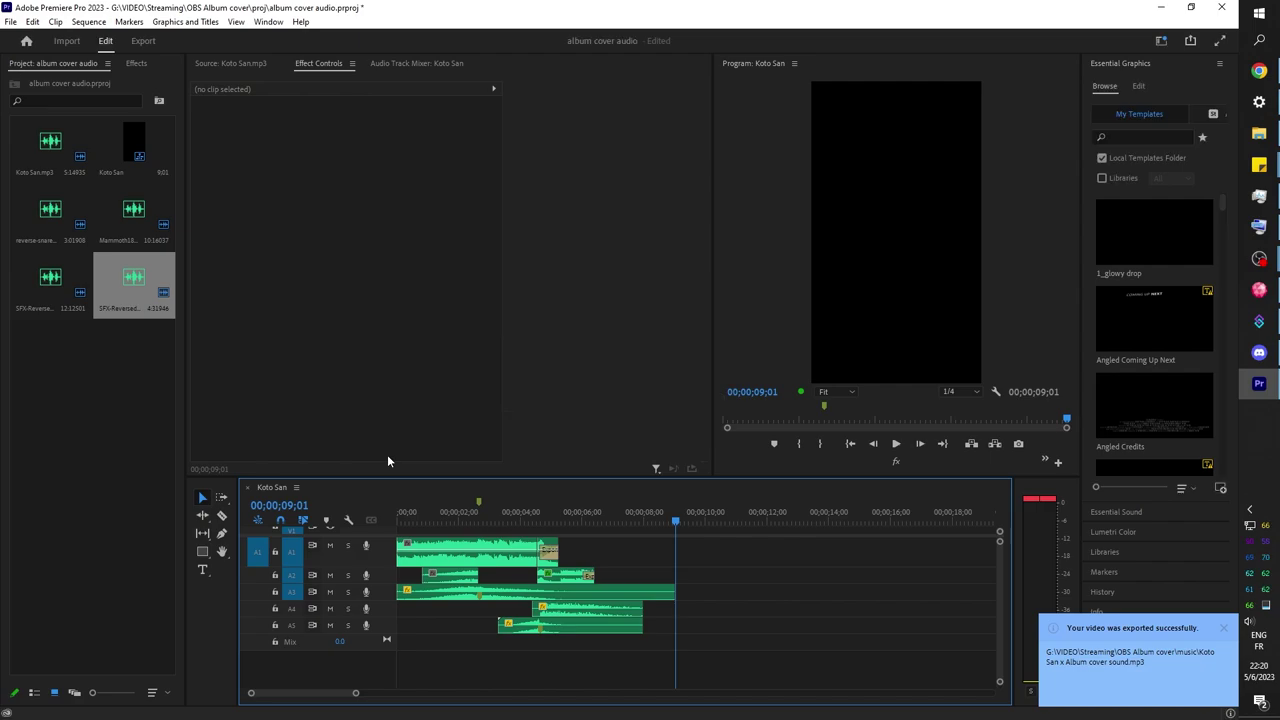
Move the playhead to the timeline marker, and in Streamer.bot add a 2200 ms Delay sub-action to the Album cover action.
left_click(478, 512)
key("shift+7")
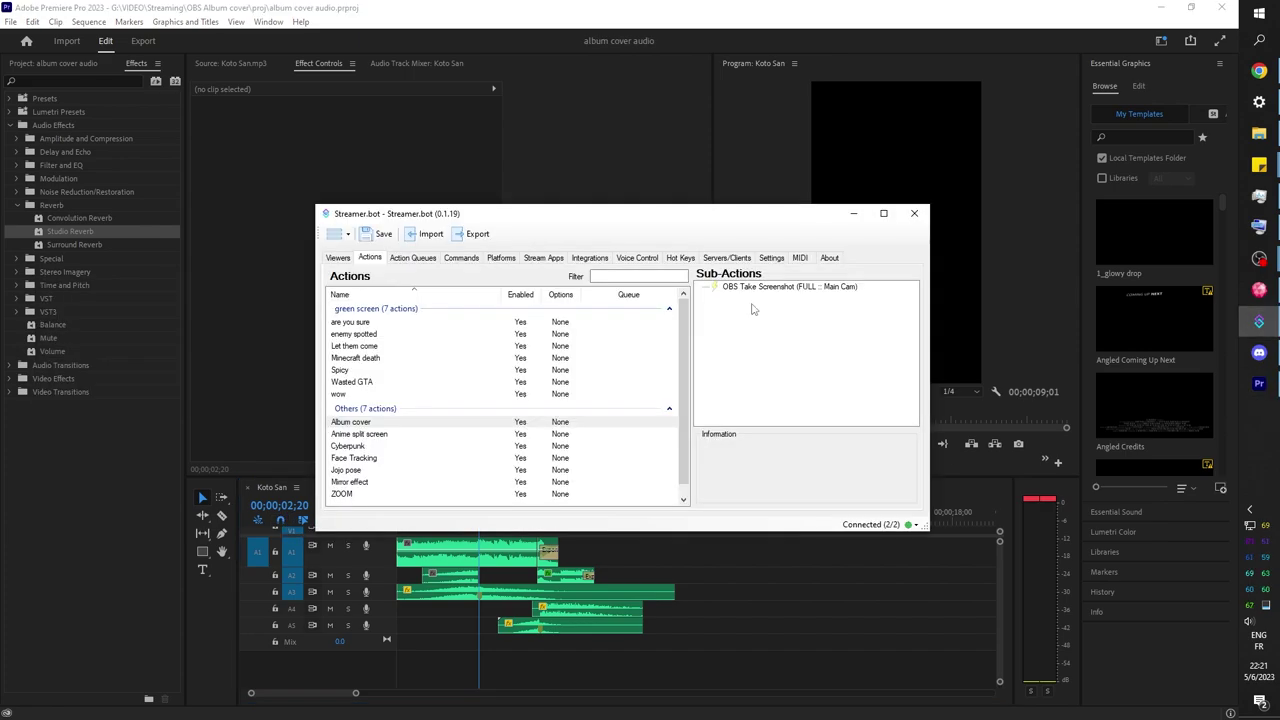
right_click(754, 314)
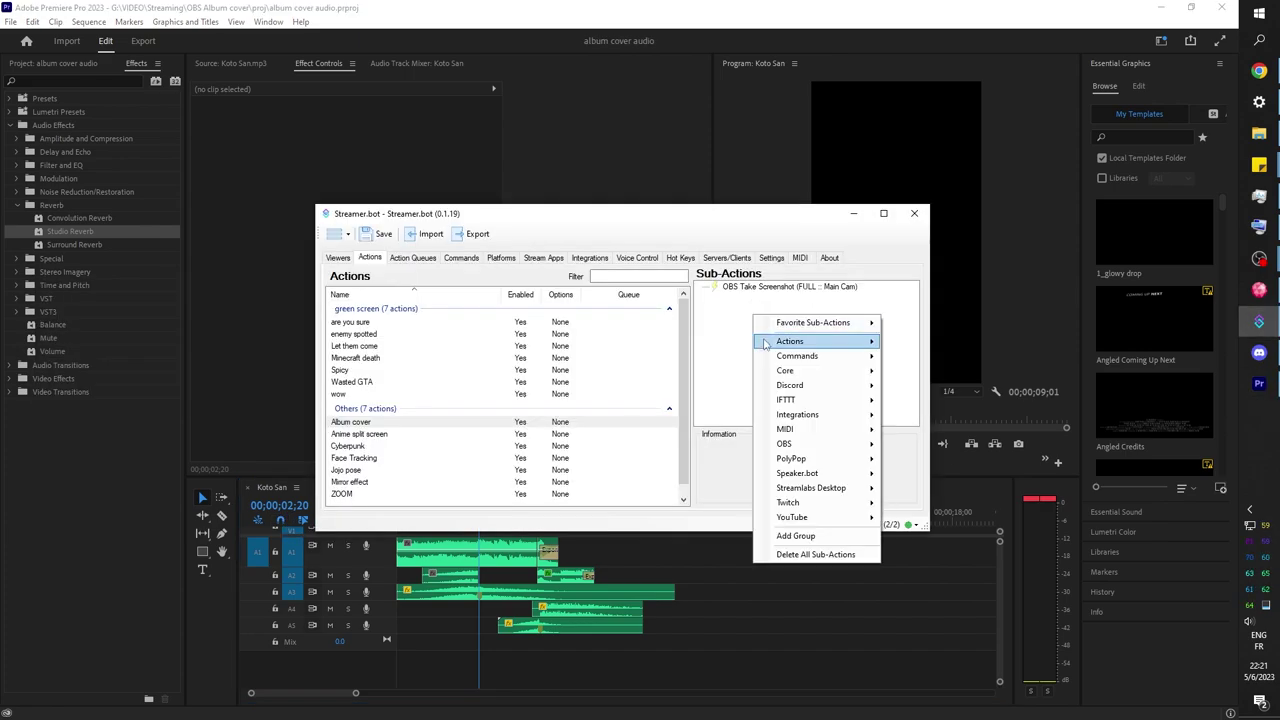
mouse_move(785, 371)
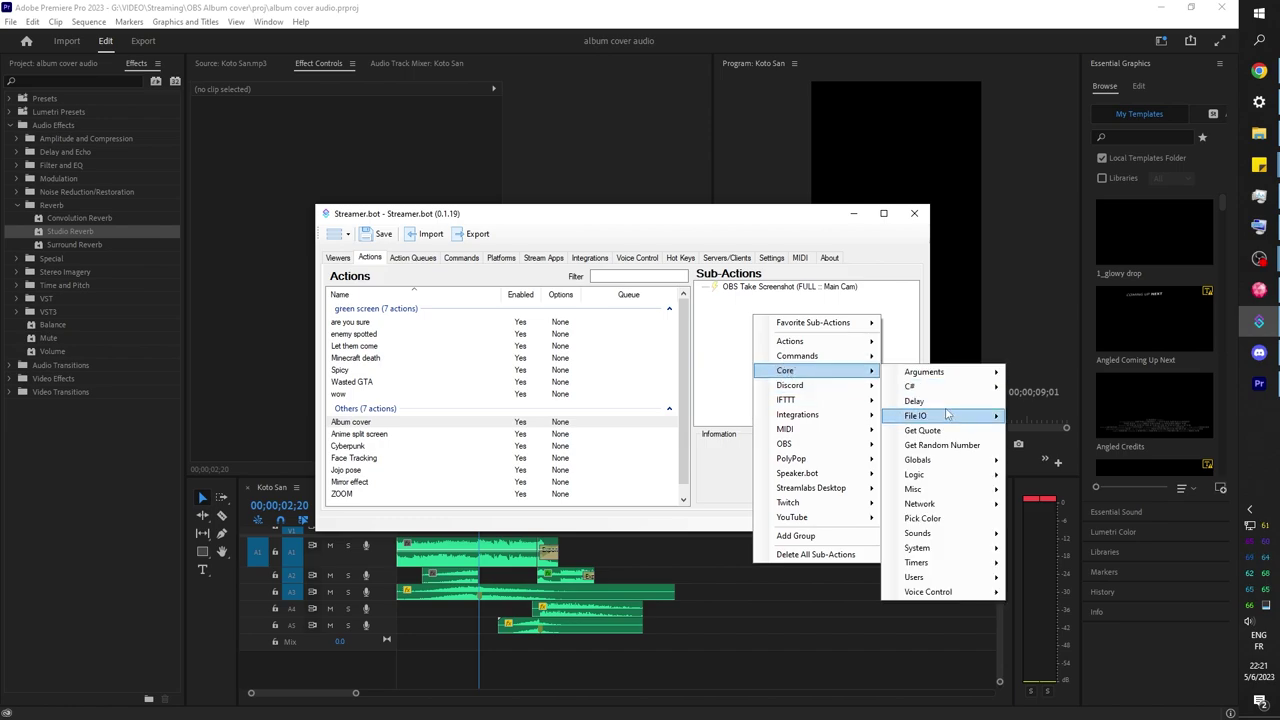
left_click(945, 407)
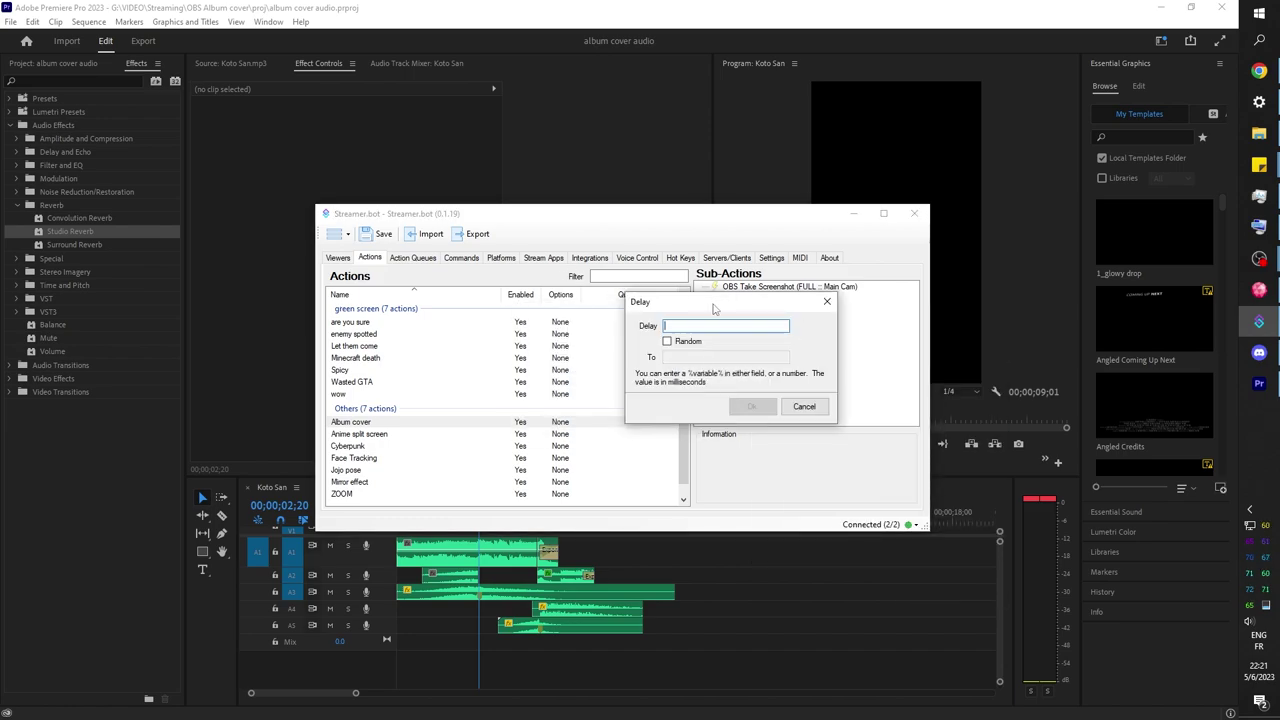
type("2200")
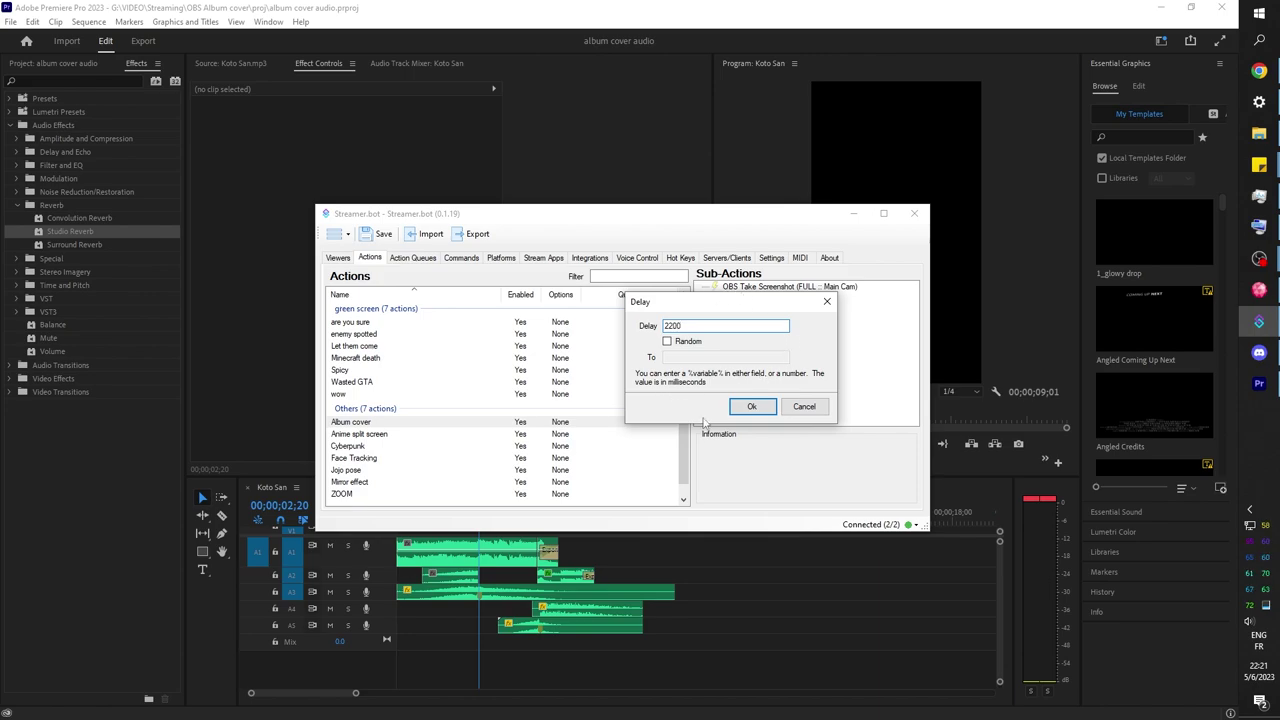
left_click(752, 407)
Move the 2200 ms delay above OBS Take Screenshot and reposition the Streamer.bot window clear of the Premiere timeline.
left_click(747, 296)
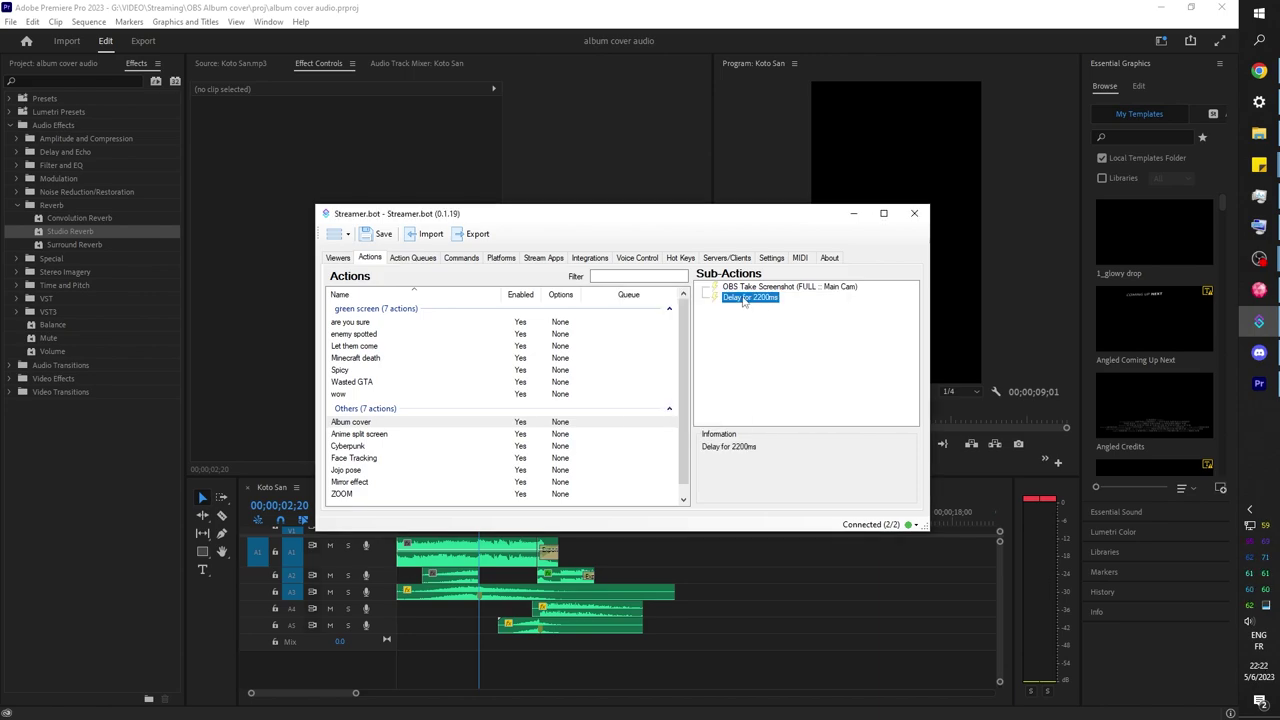
left_click_drag(747, 296, 745, 288)
left_click_drag(600, 213, 406, 85)
In Premiere Pro, mark the range from 00;00;02;02 to the next marker at 00;00;02;20 to measure the gap between them.
left_click(460, 528)
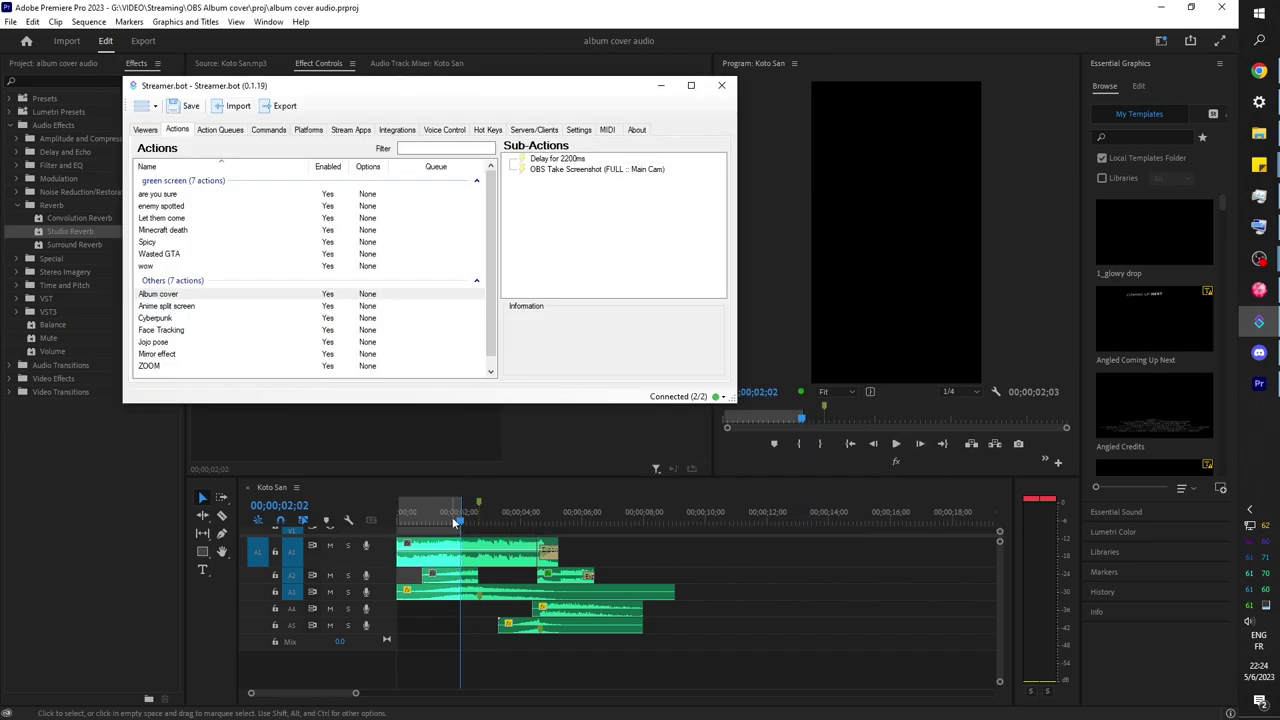
left_click(478, 483)
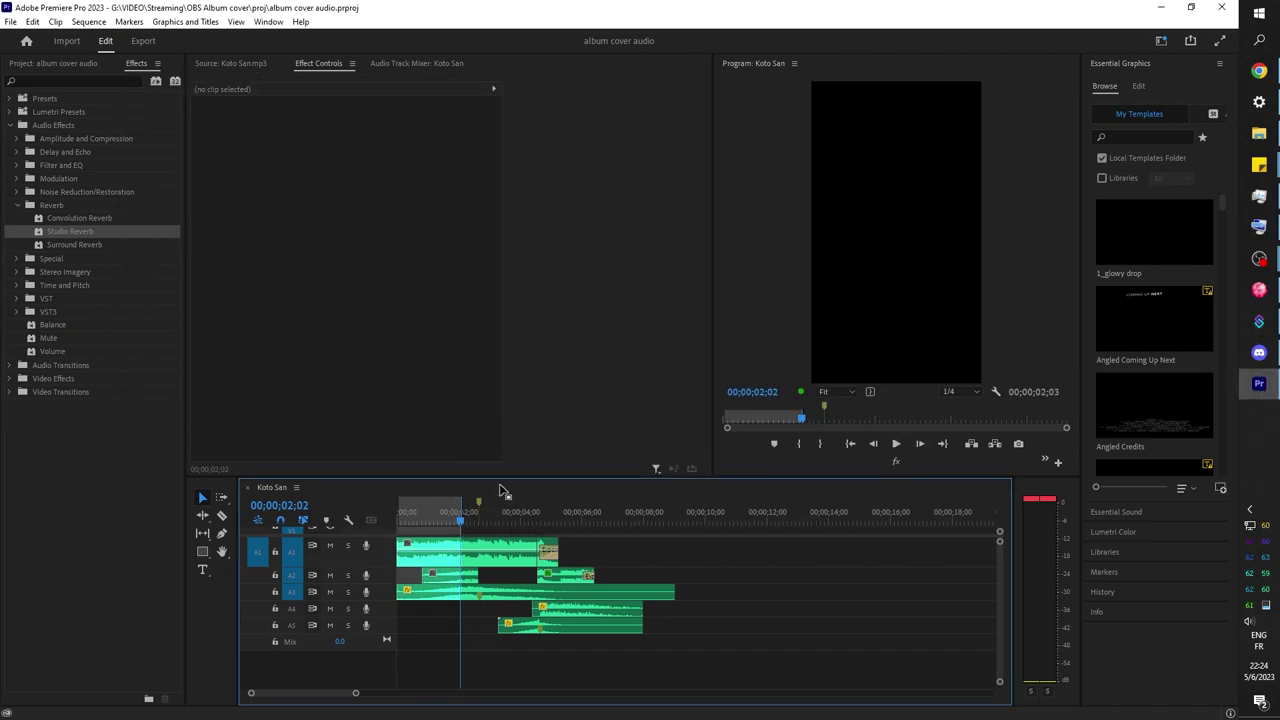
right_click(474, 521)
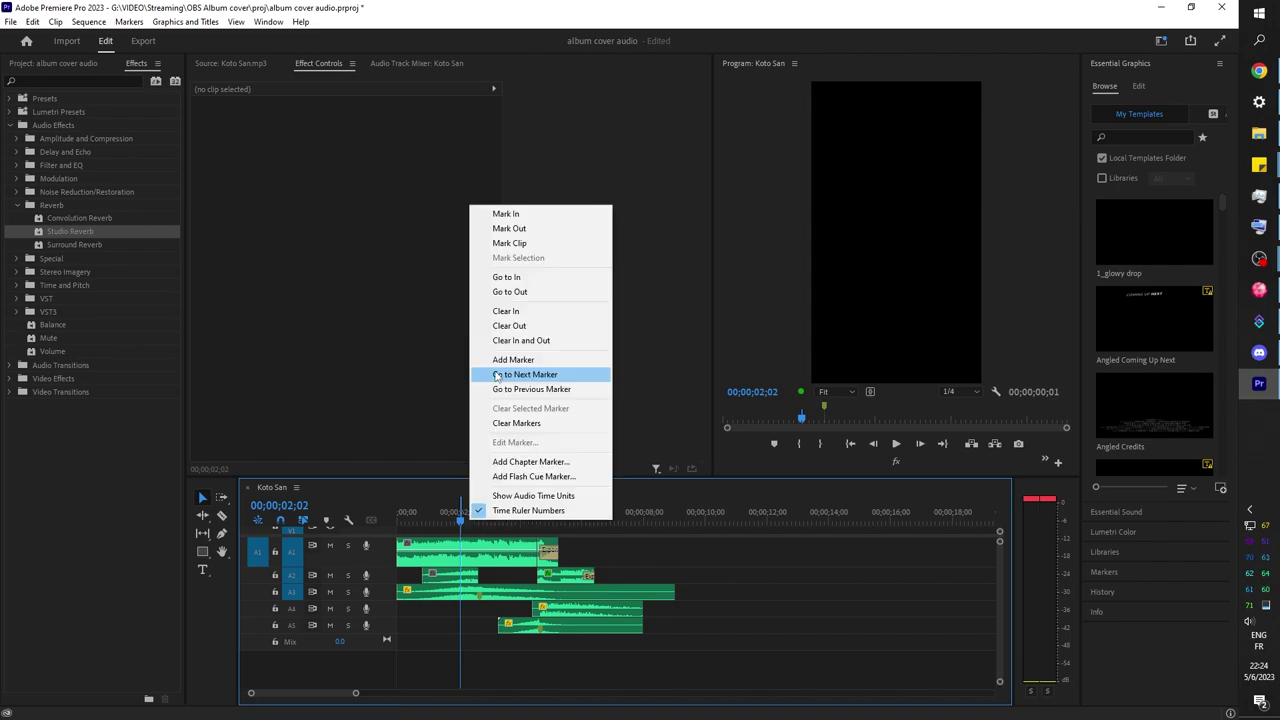
left_click(502, 376)
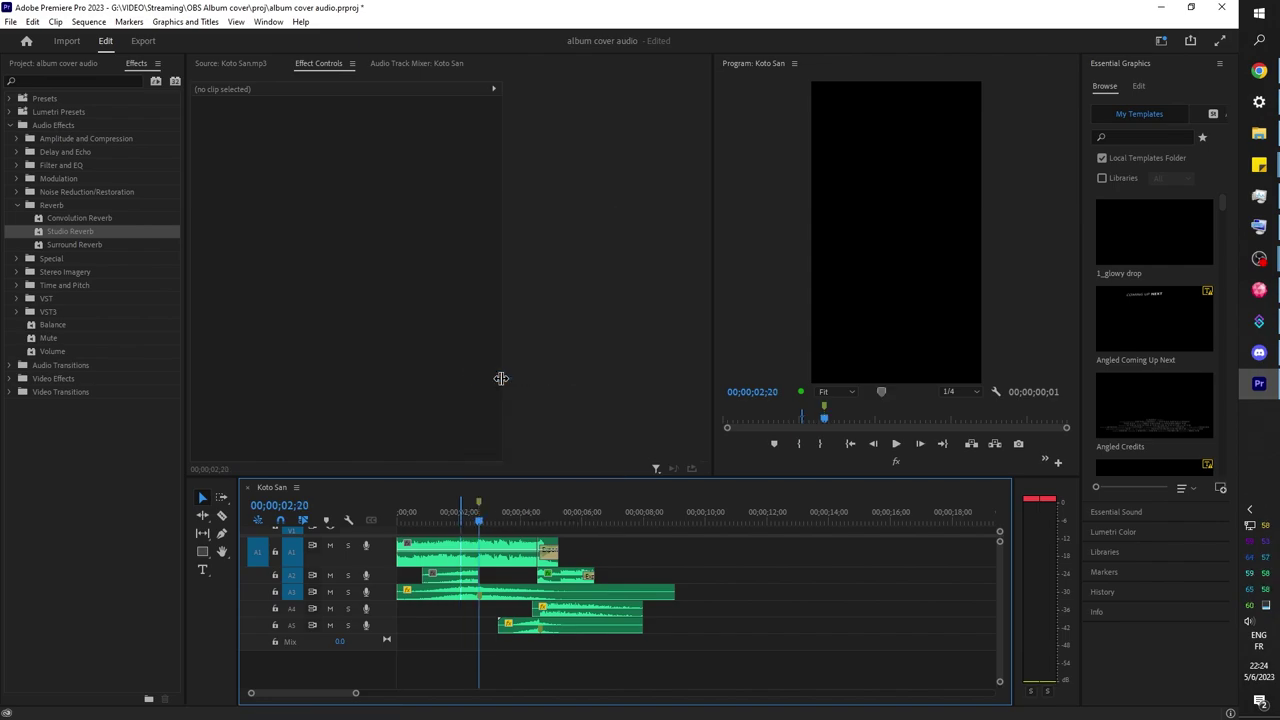
key("o")
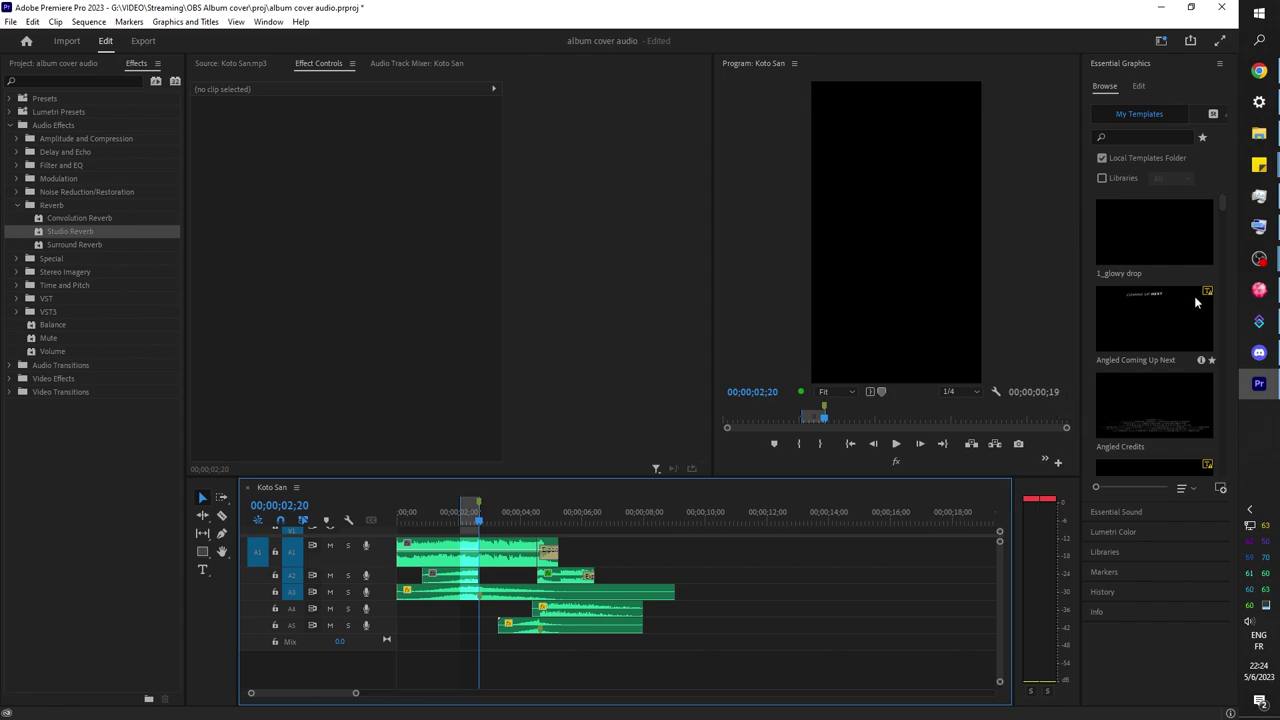
Switch back to Streamer.bot and add a 190 ms Delay sub-action after OBS Take Screenshot.
left_click(1259, 321)
right_click(541, 221)
mouse_move(578, 278)
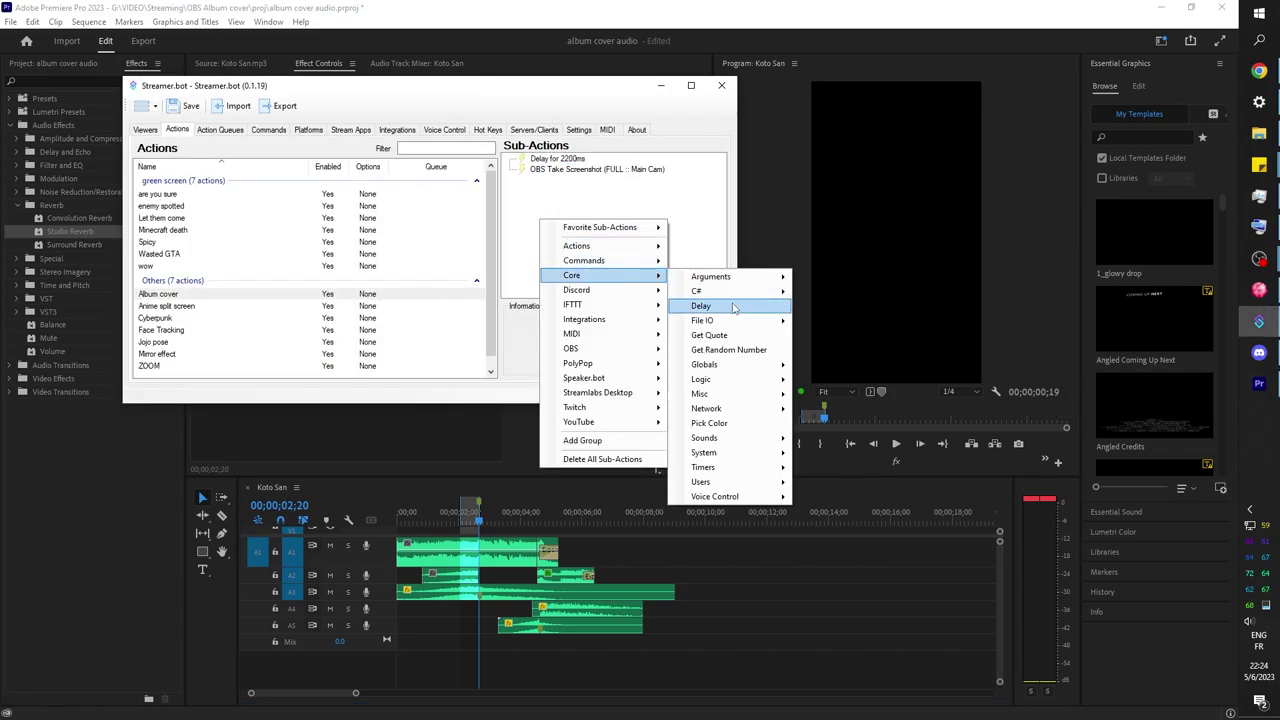
left_click(700, 305)
type("150")
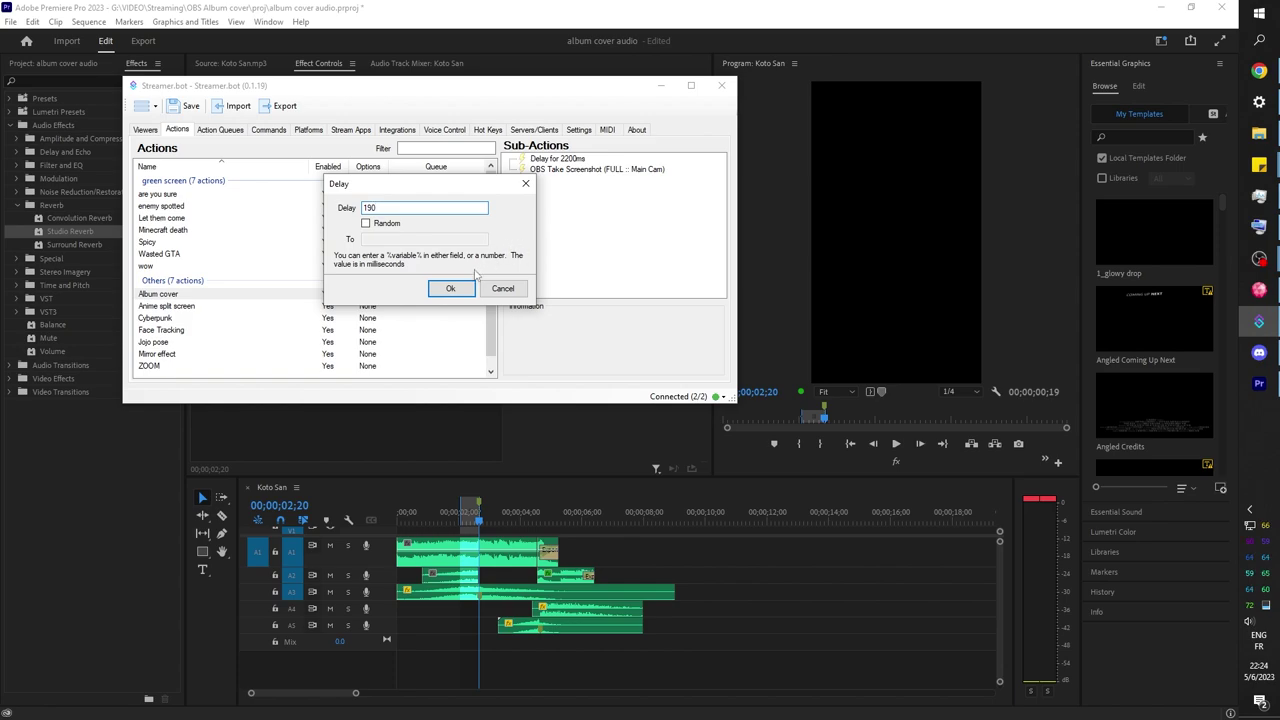
left_click(458, 287)
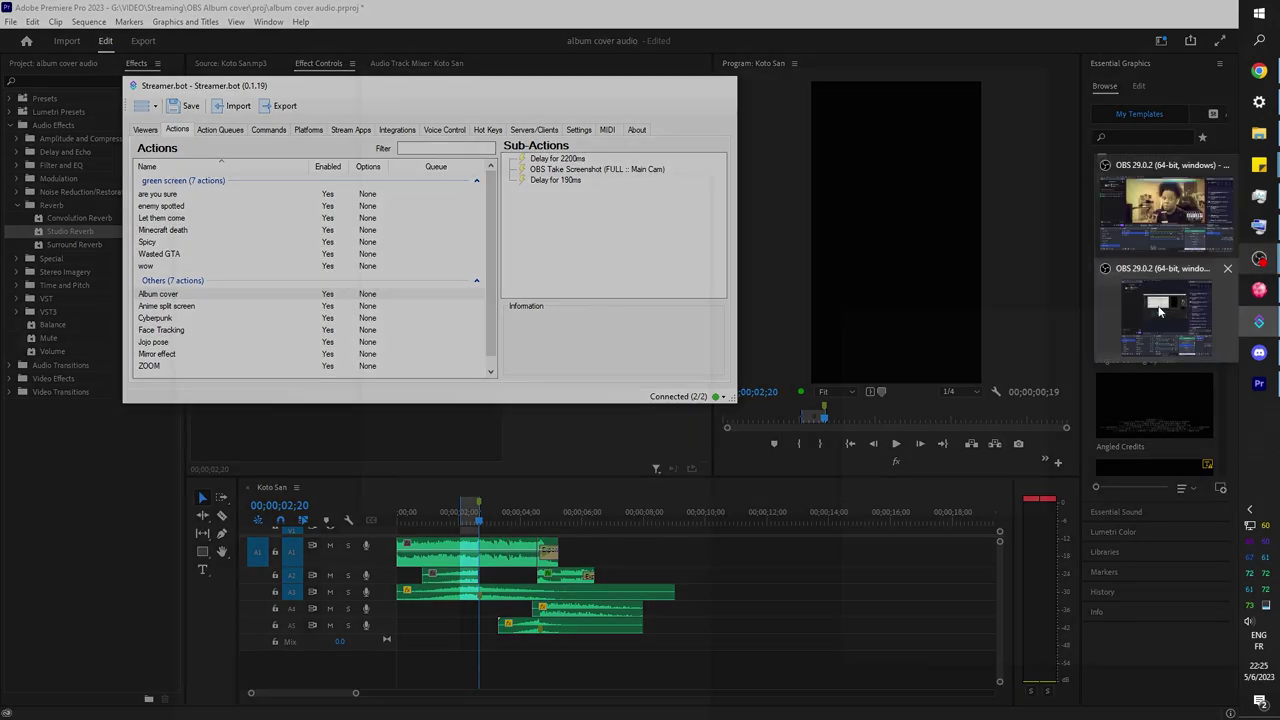
Switch to OBS and group the overlay album, screenshot and Main Cam sources of the Album cover scene as "cover".
left_click(1259, 258)
left_click(245, 564)
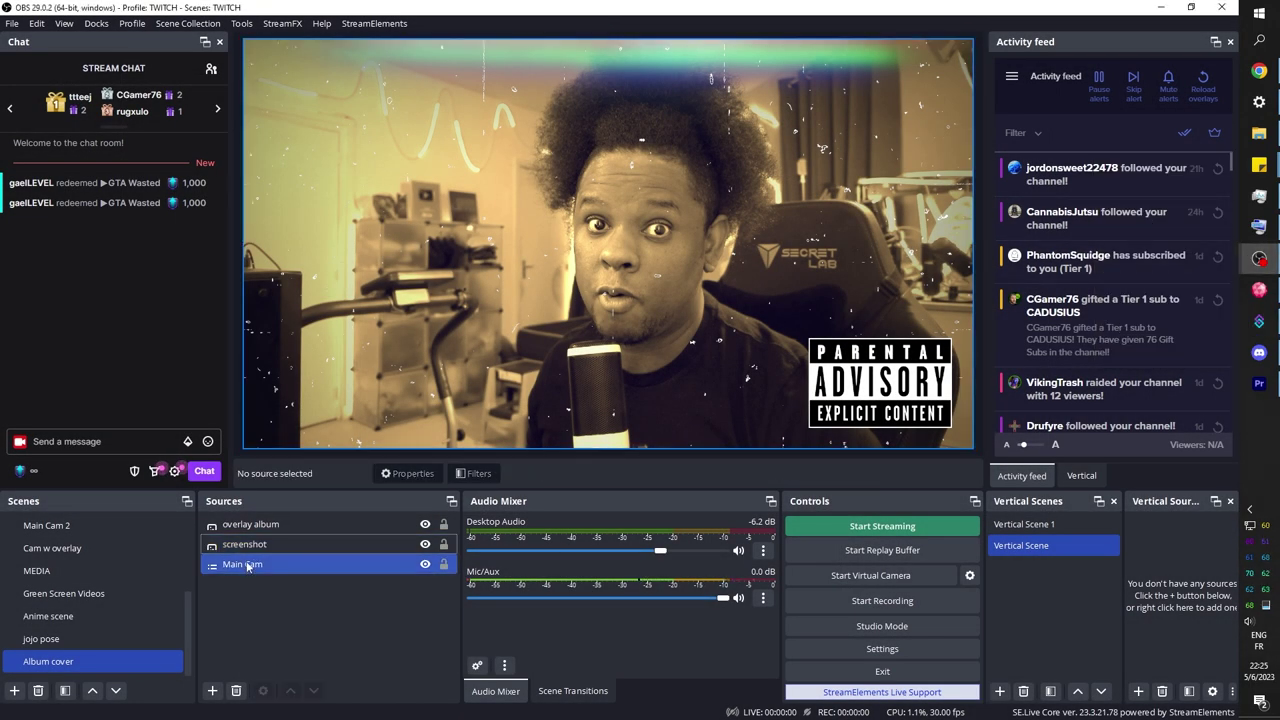
left_click(252, 524, "shift")
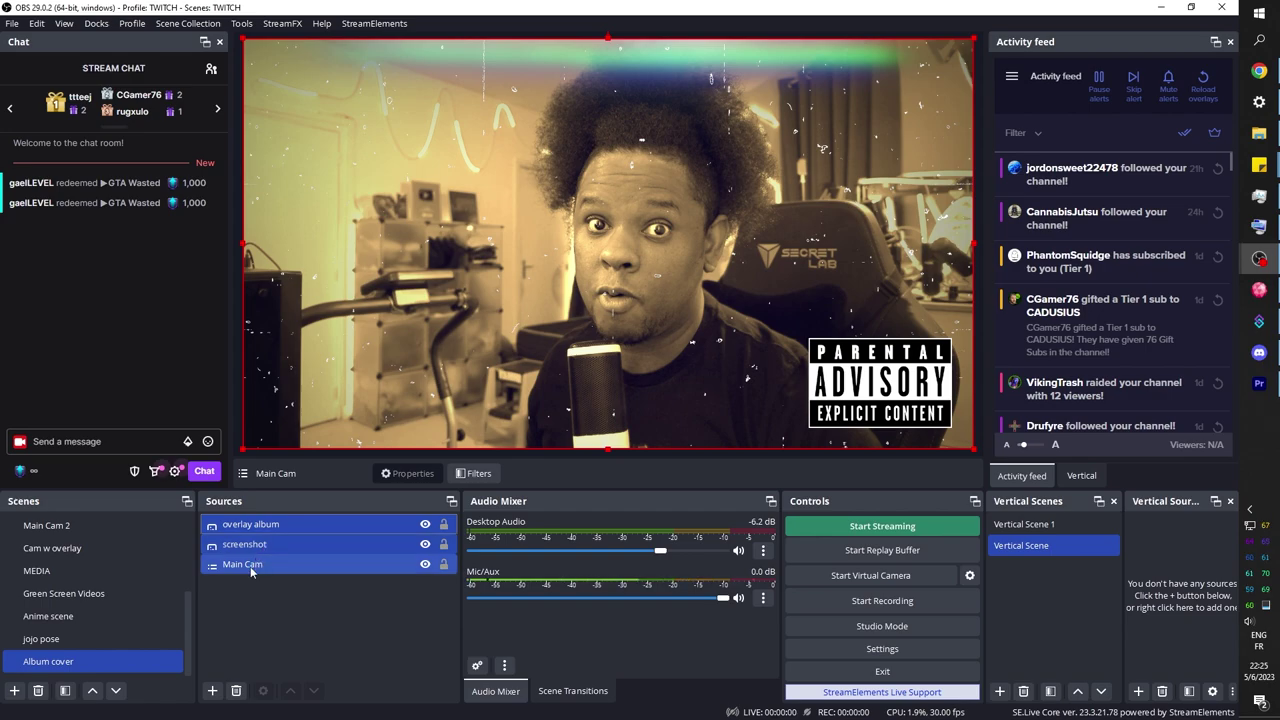
right_click(251, 563)
left_click(304, 96)
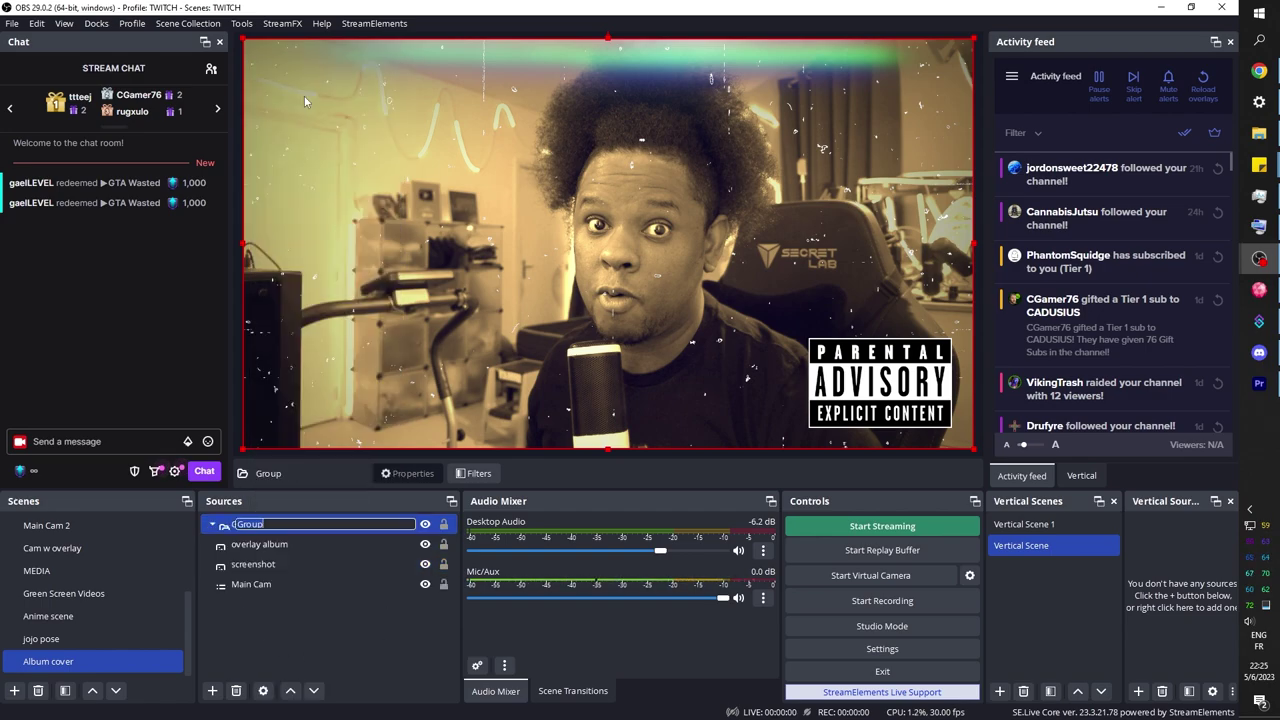
type("cover")
key("Return")
Hide the cover group and show it again to check its effect in the preview.
left_click(424, 525)
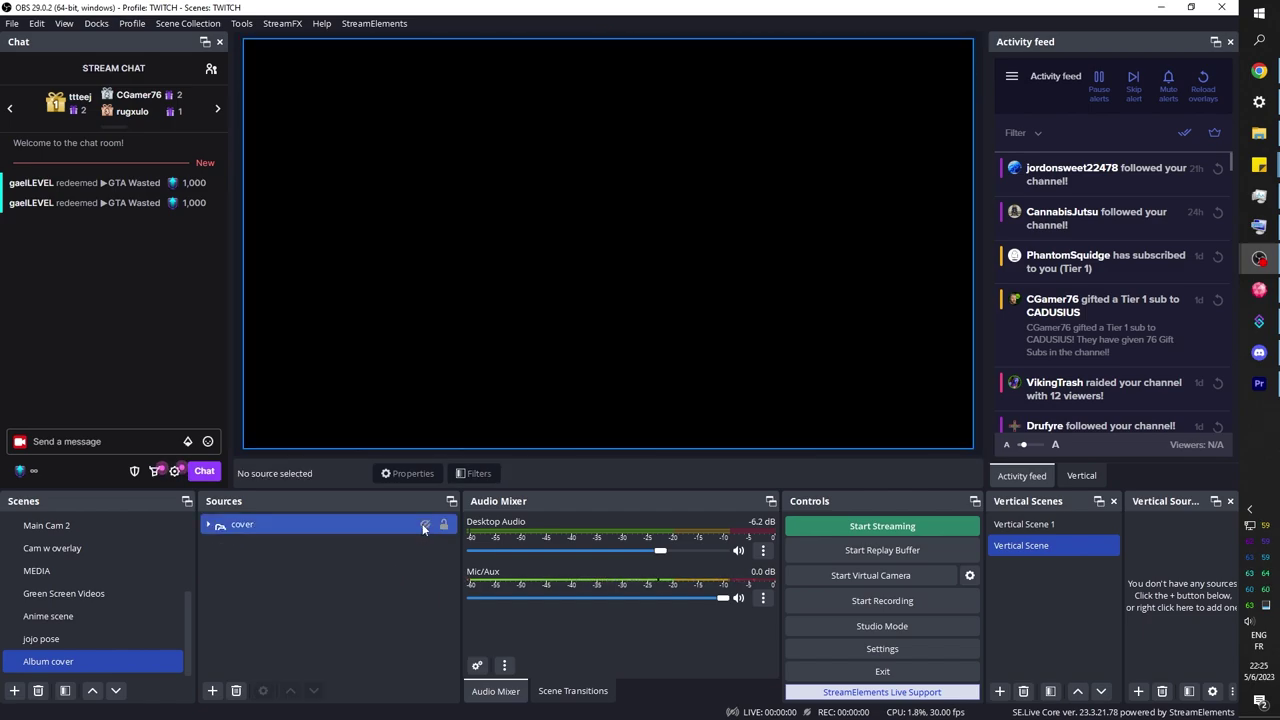
left_click(424, 525)
left_click(262, 578)
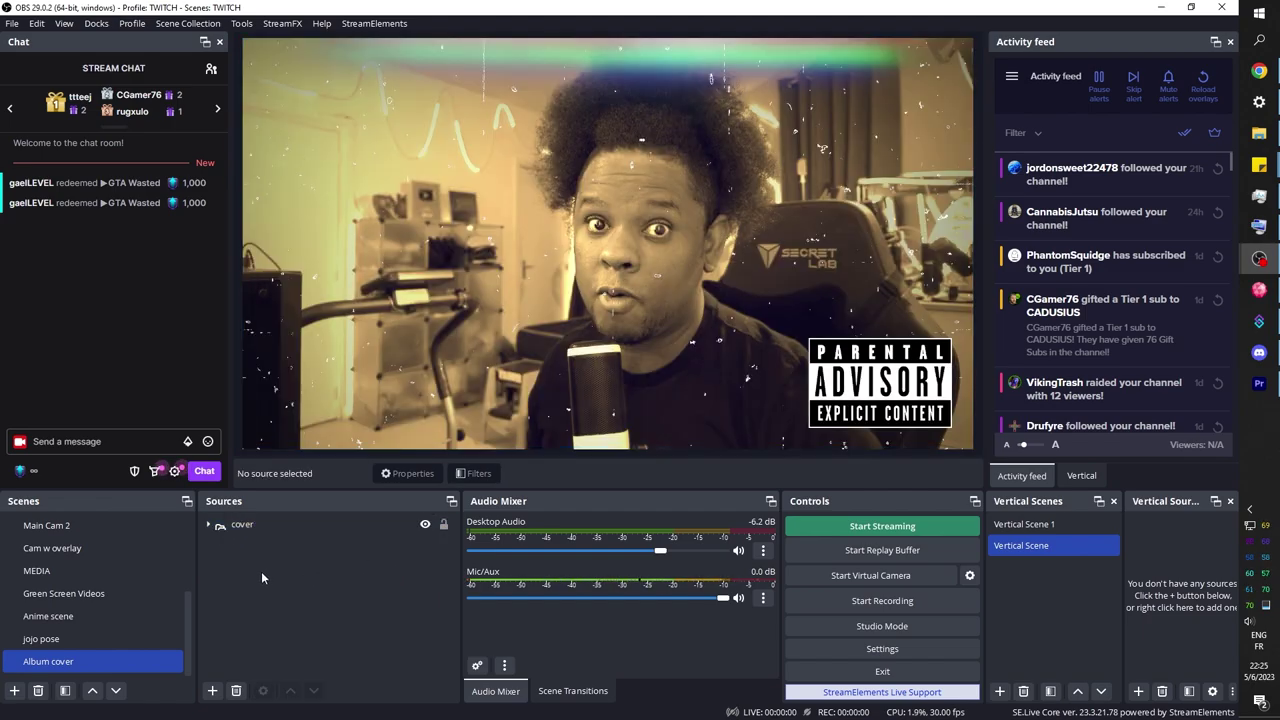
In Streamer.bot, add an OBS Set Source Visibility State sub-action with scene Album cover, source cover and state Visible.
left_click(1263, 340)
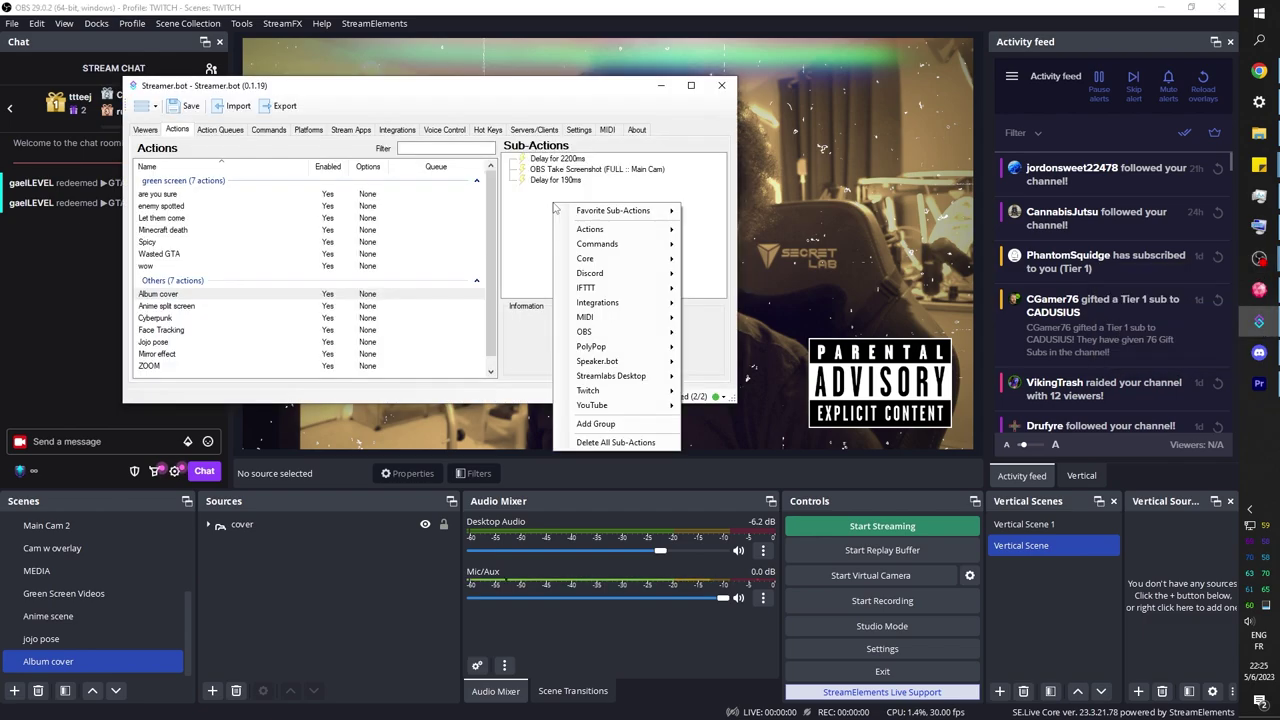
mouse_move(620, 332)
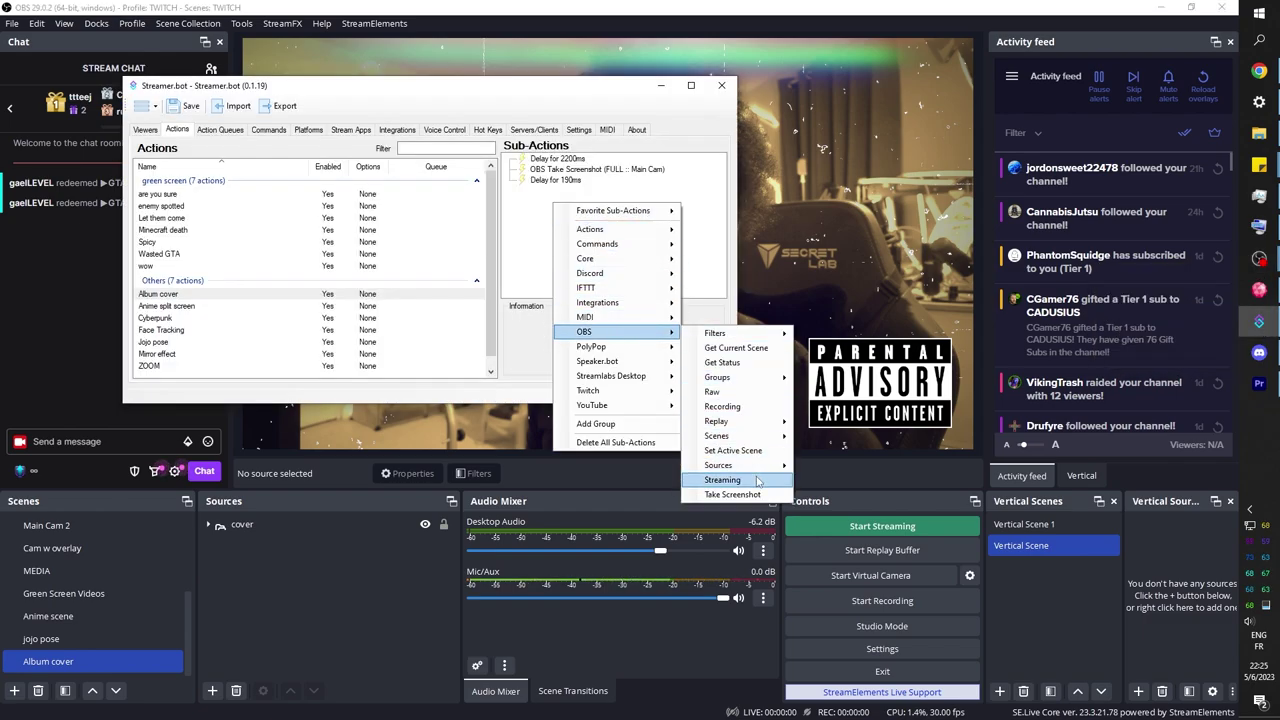
mouse_move(740, 466)
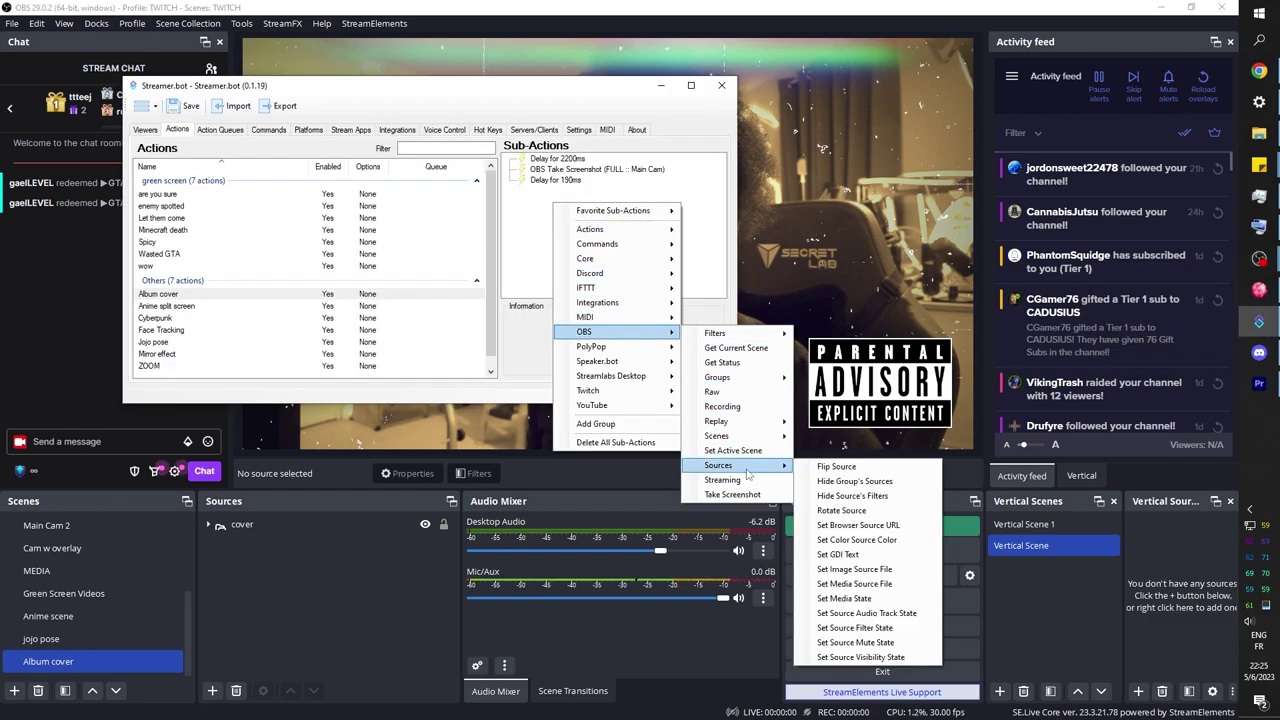
left_click(899, 657)
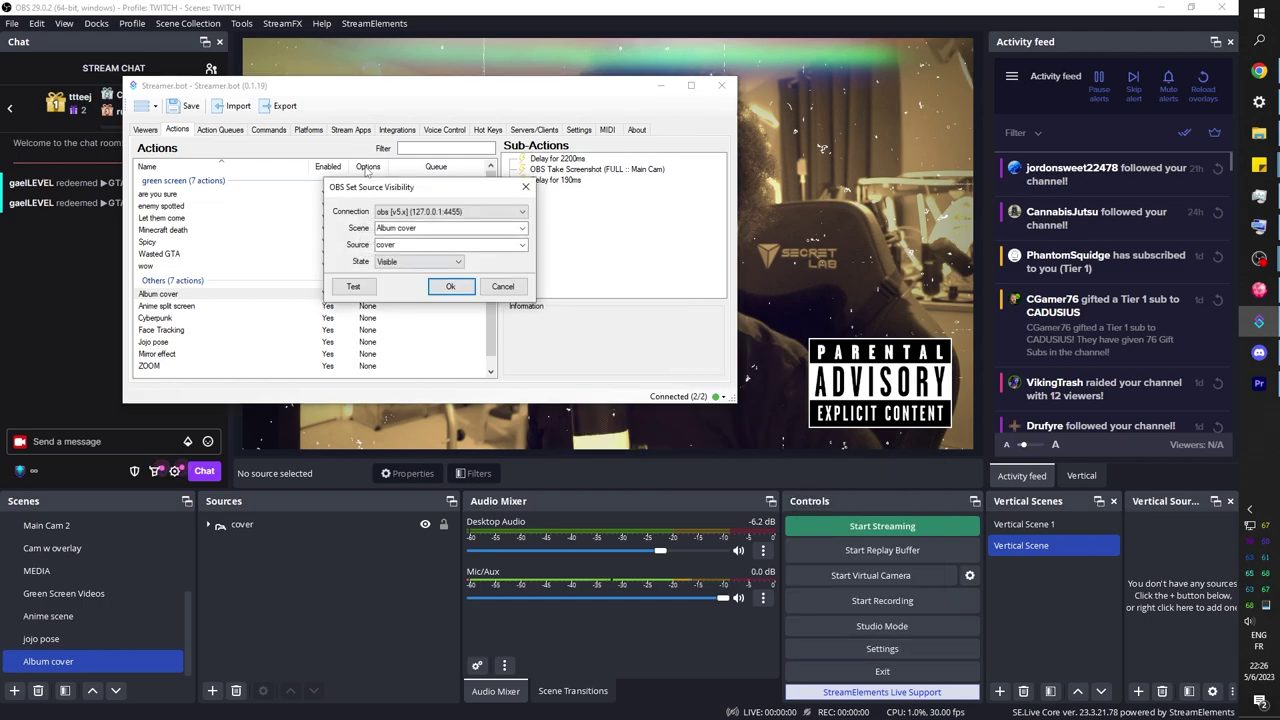
type("r")
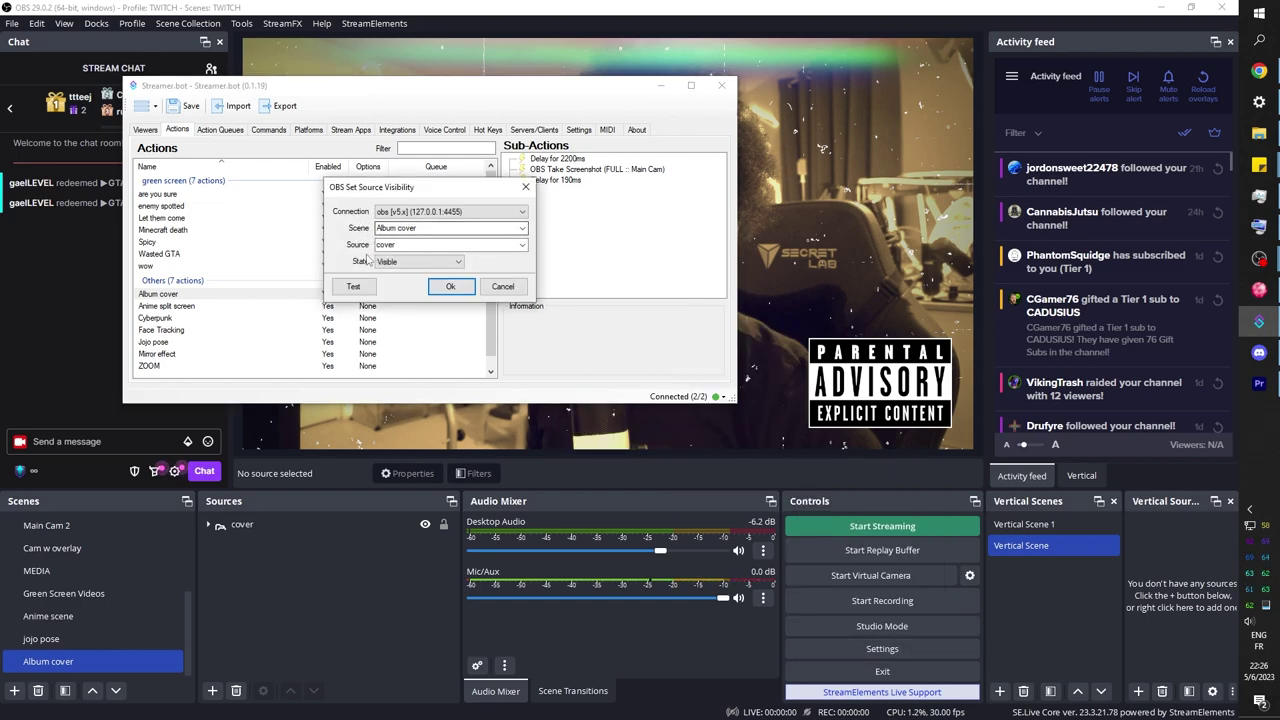
key("Tab")
left_click(451, 287)
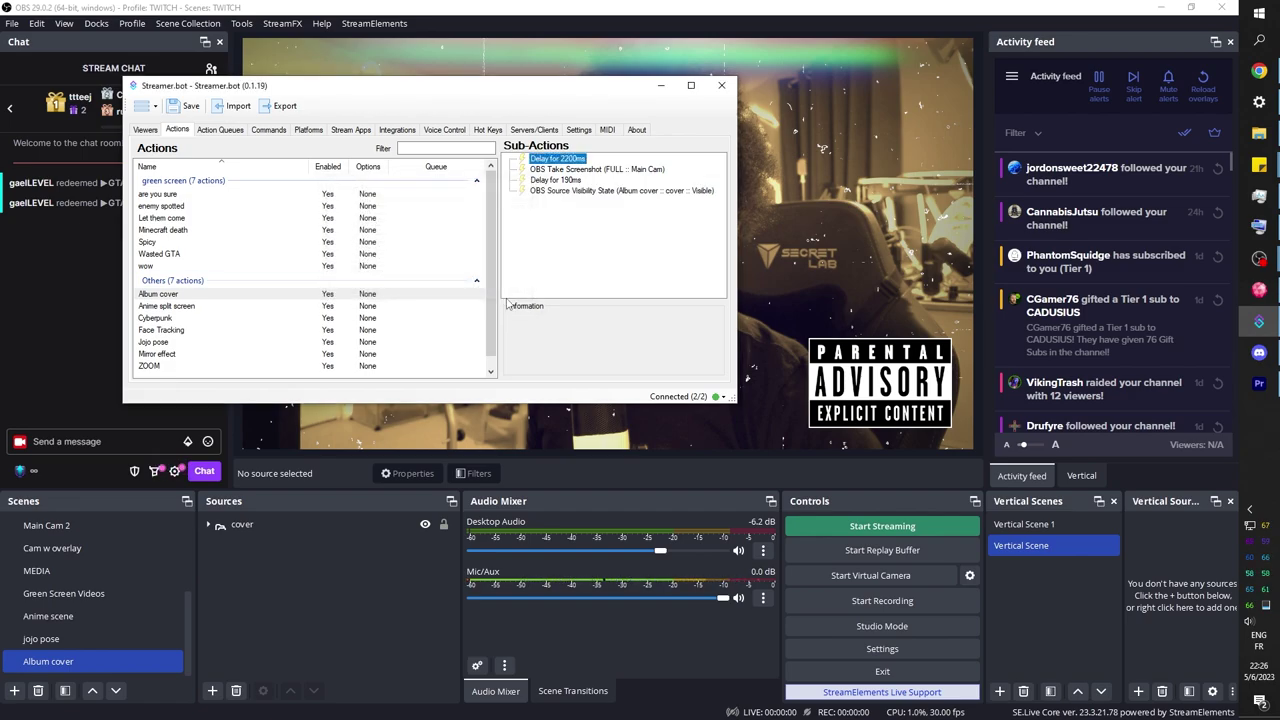
left_click(584, 226)
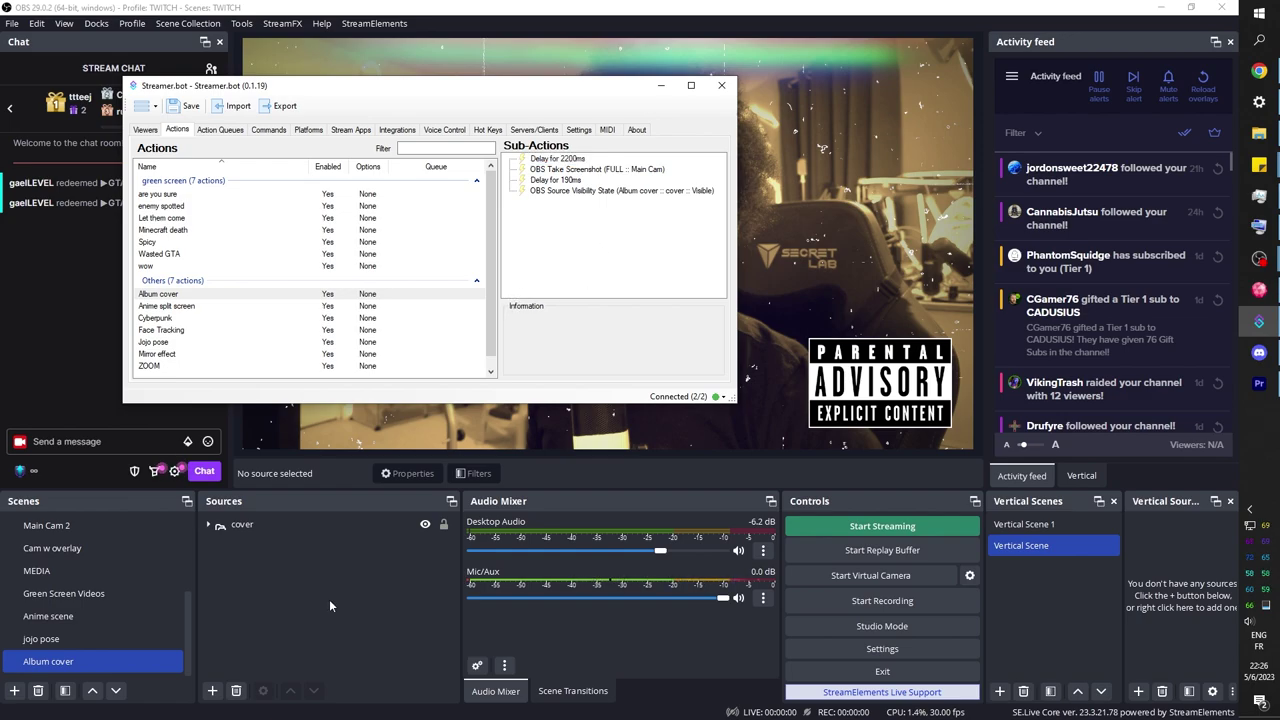
Back in OBS, add a Move Source filter named "OG position" to the Album cover scene.
left_click(329, 599)
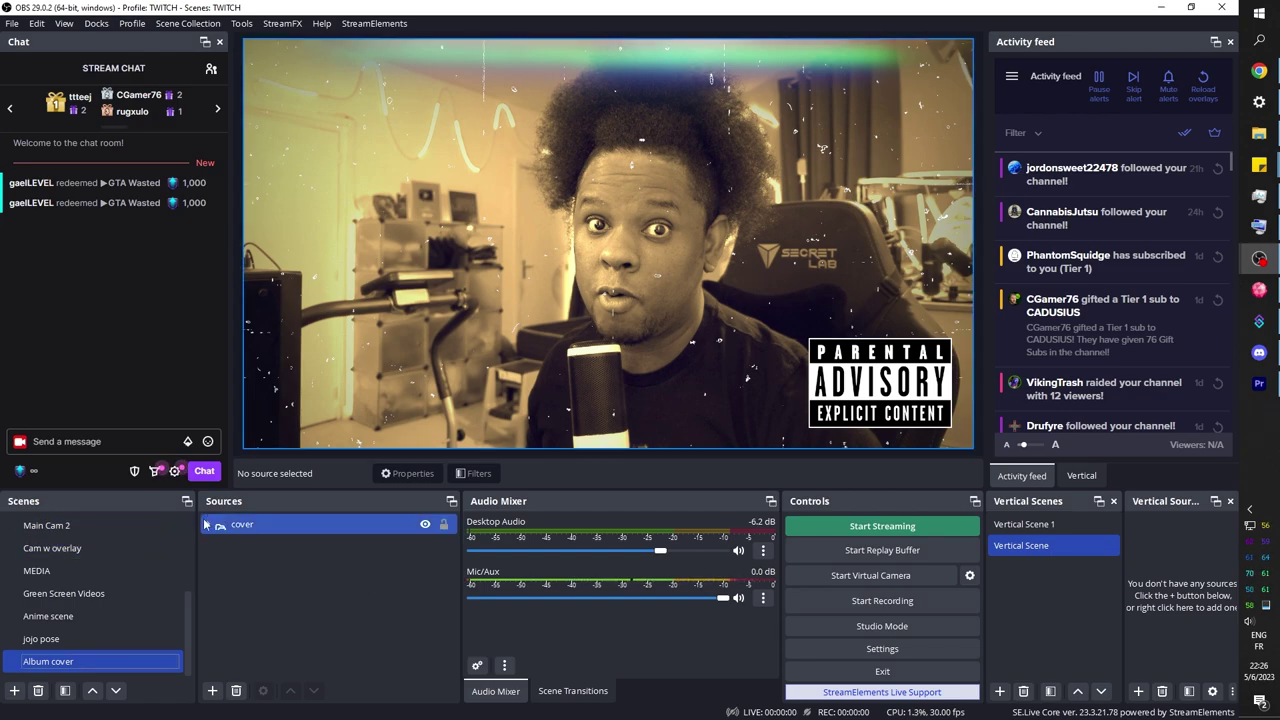
left_click(55, 664)
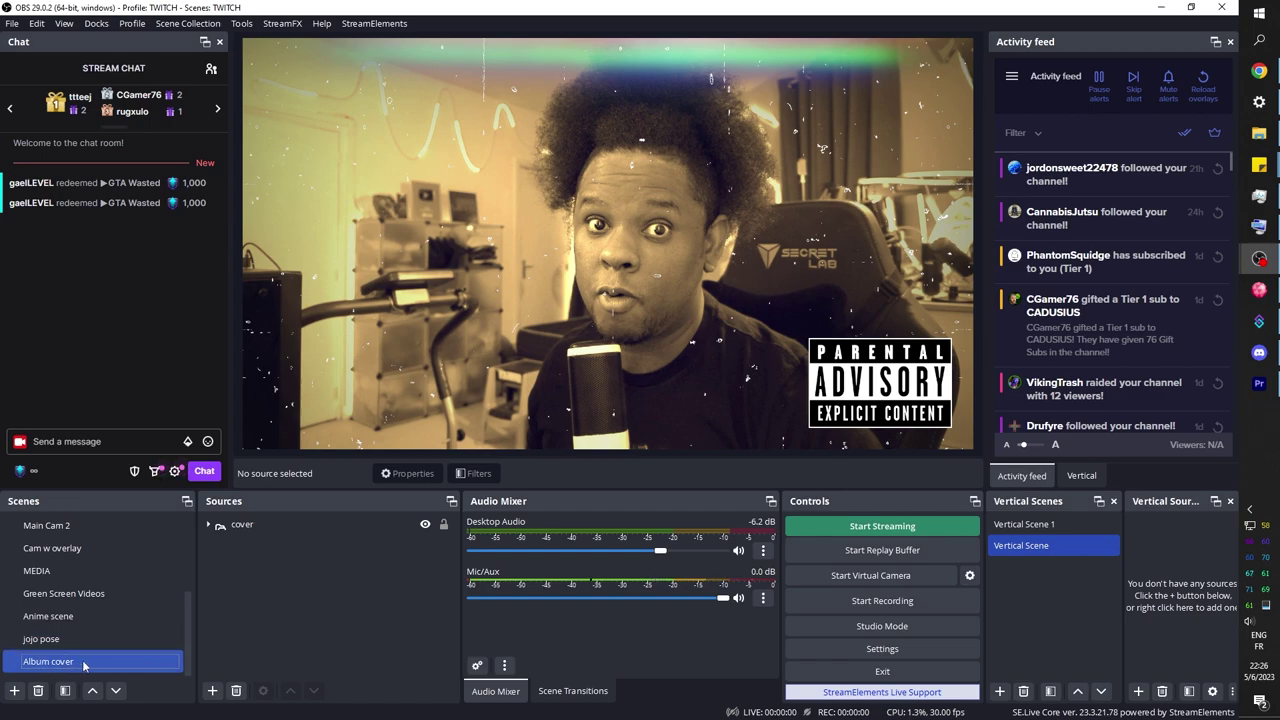
right_click(98, 664)
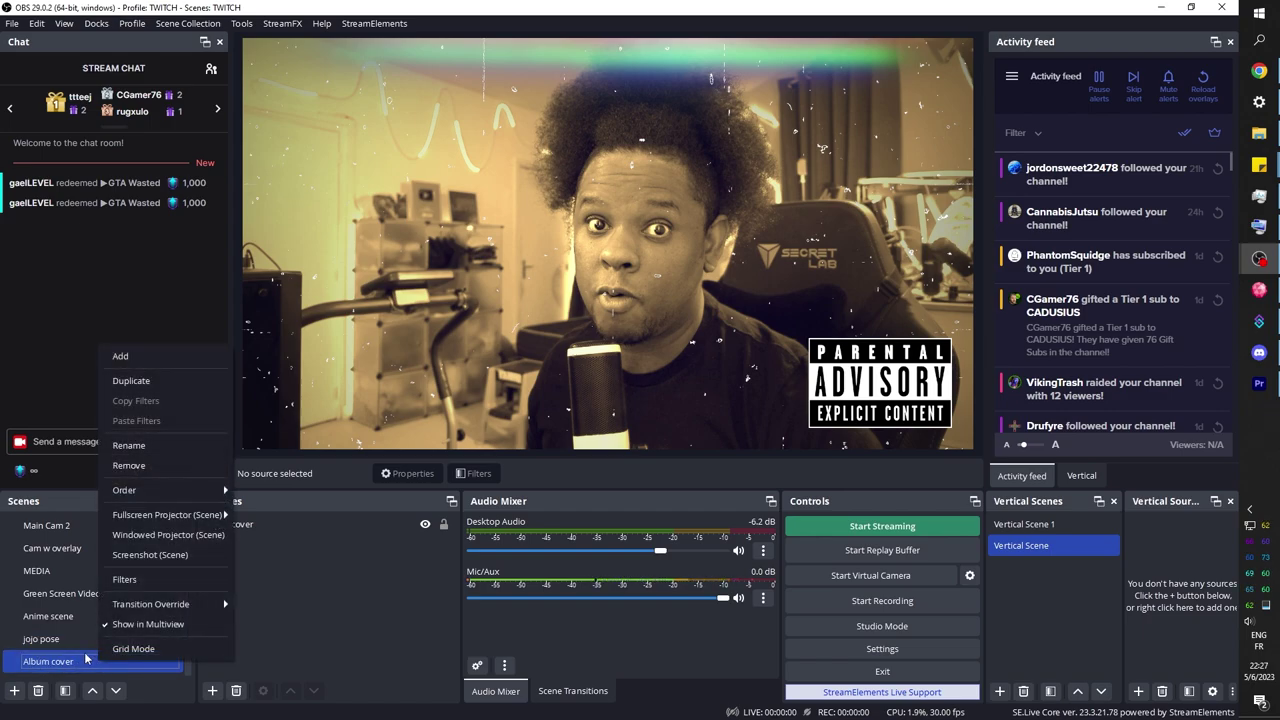
left_click(107, 582)
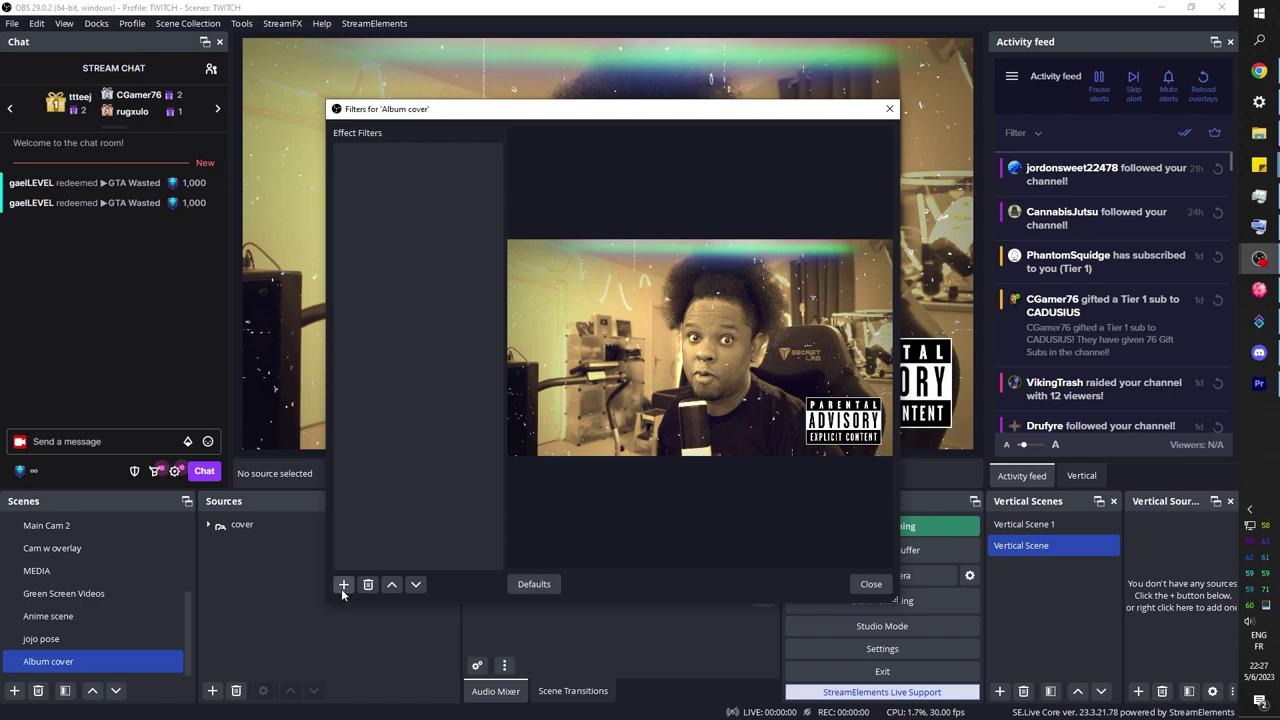
left_click(343, 586)
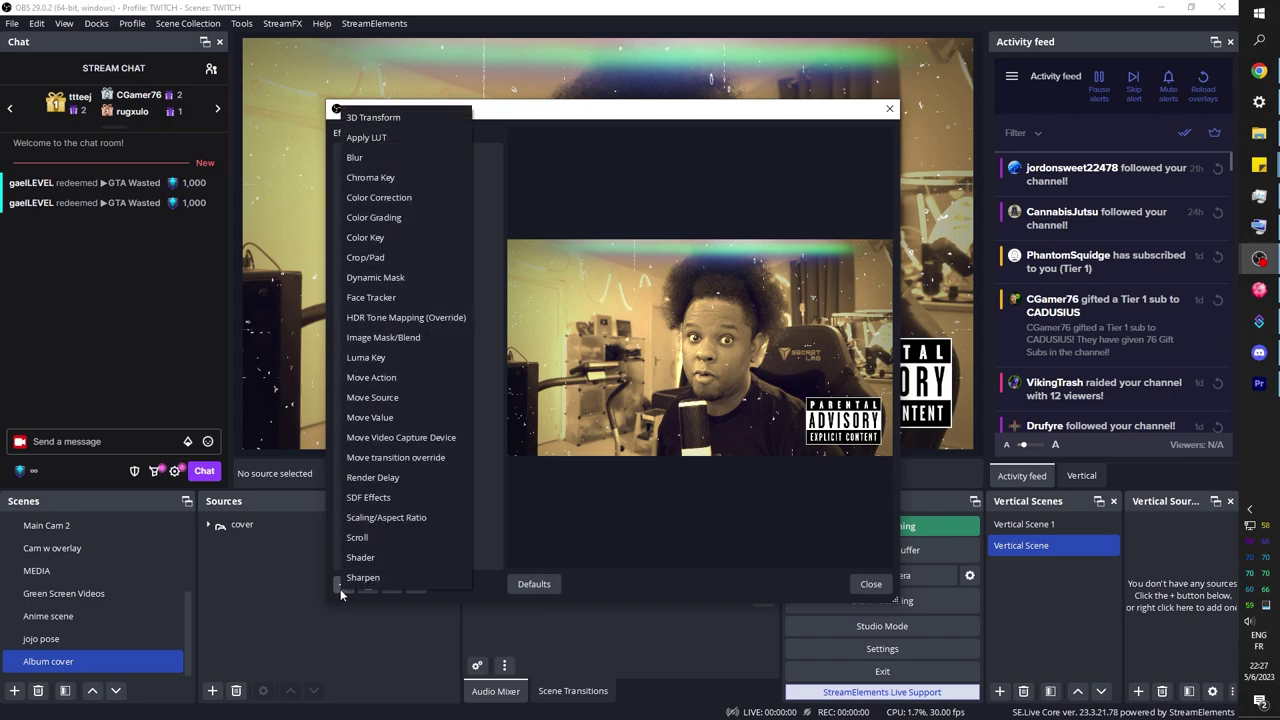
left_click(387, 398)
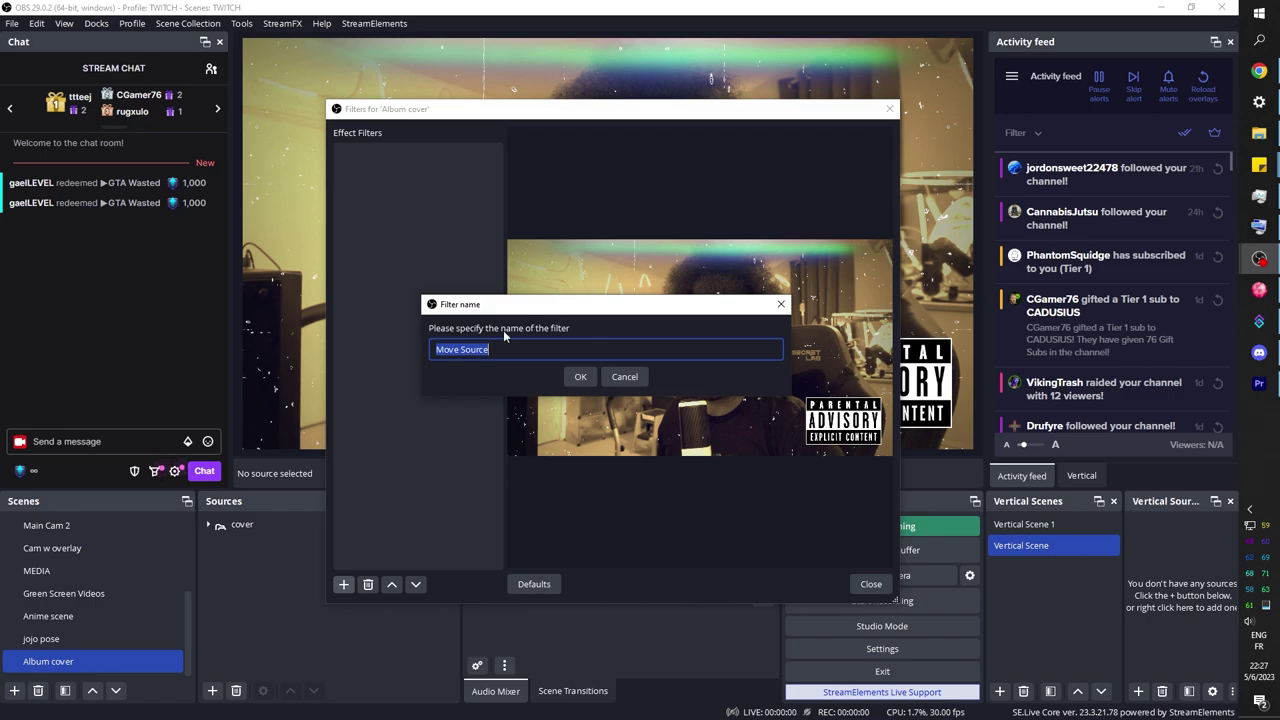
type("OG position")
left_click(580, 376)
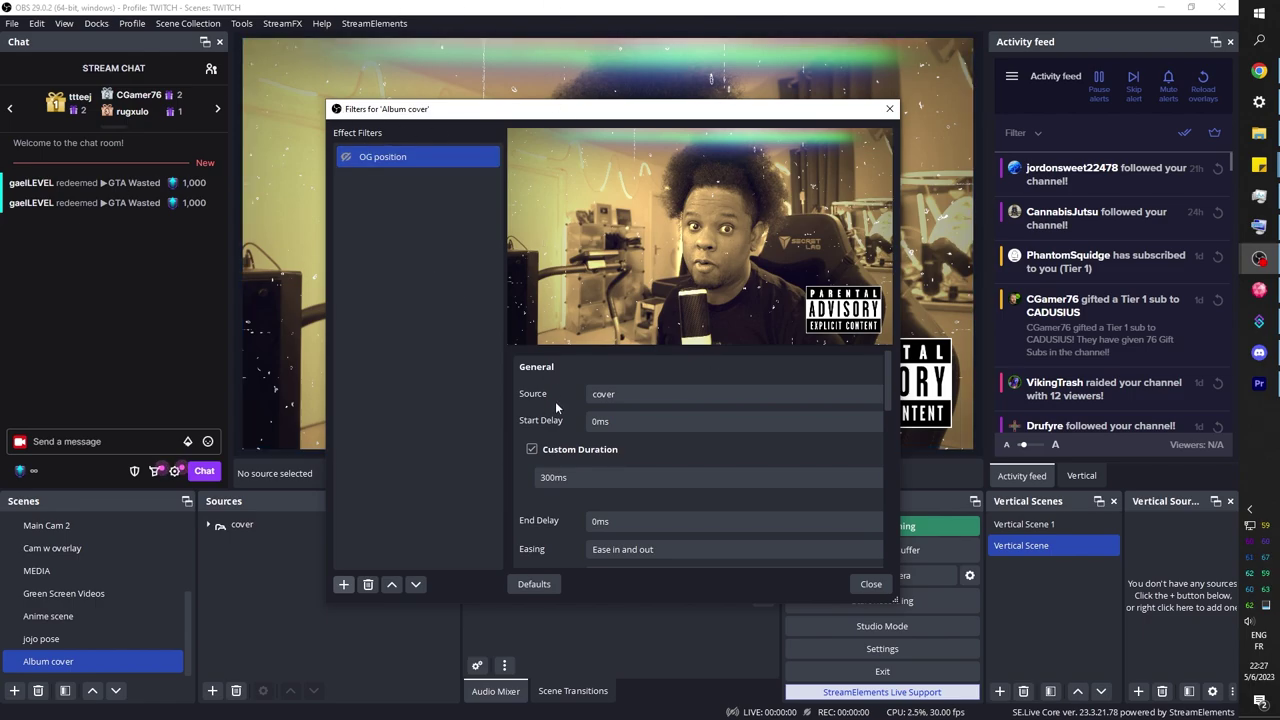
Review the OG position filter's settings and capture the cover group's current transform in it.
scroll(547, 438, "down", 3)
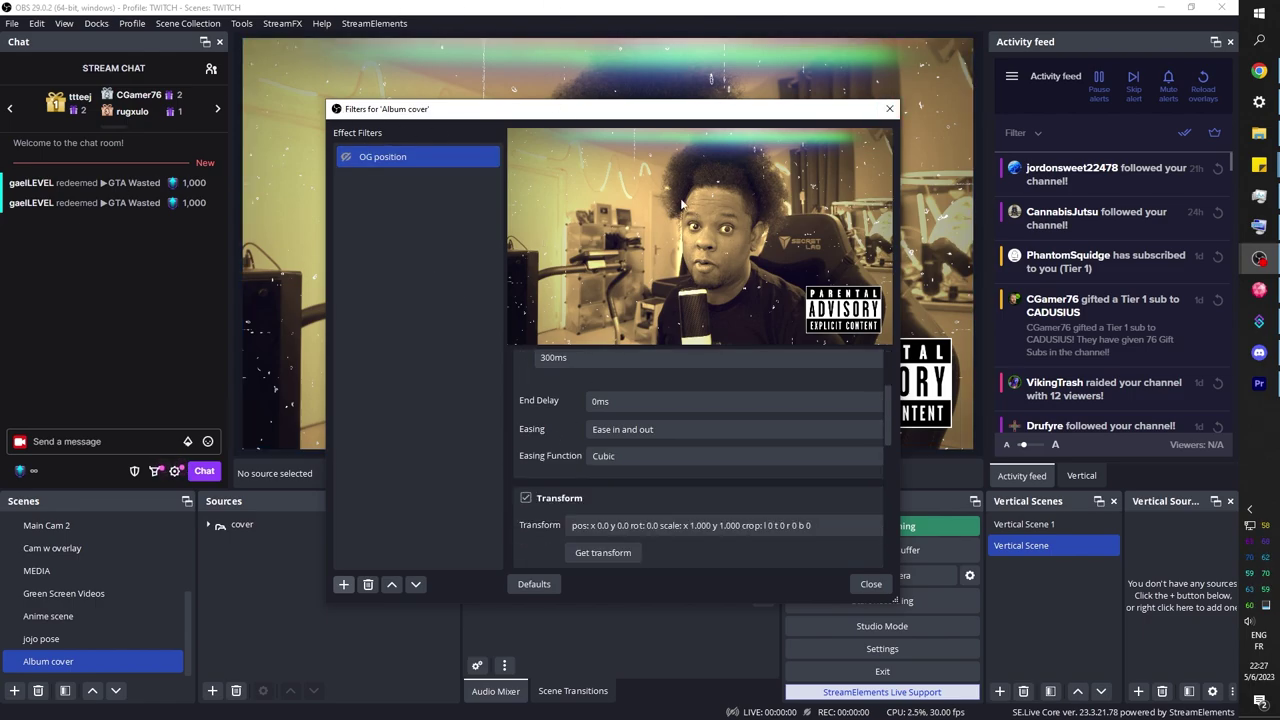
scroll(528, 469, "down", 2)
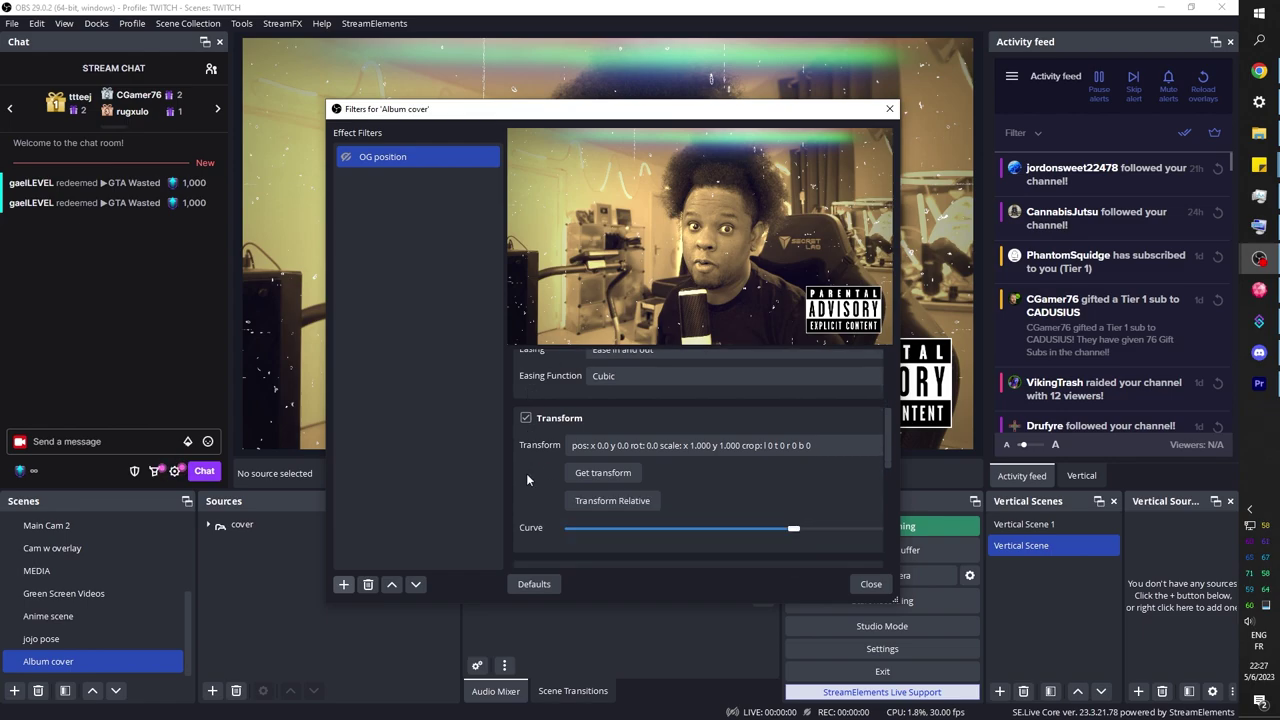
scroll(527, 415, "up", 2)
scroll(525, 421, "up", 3)
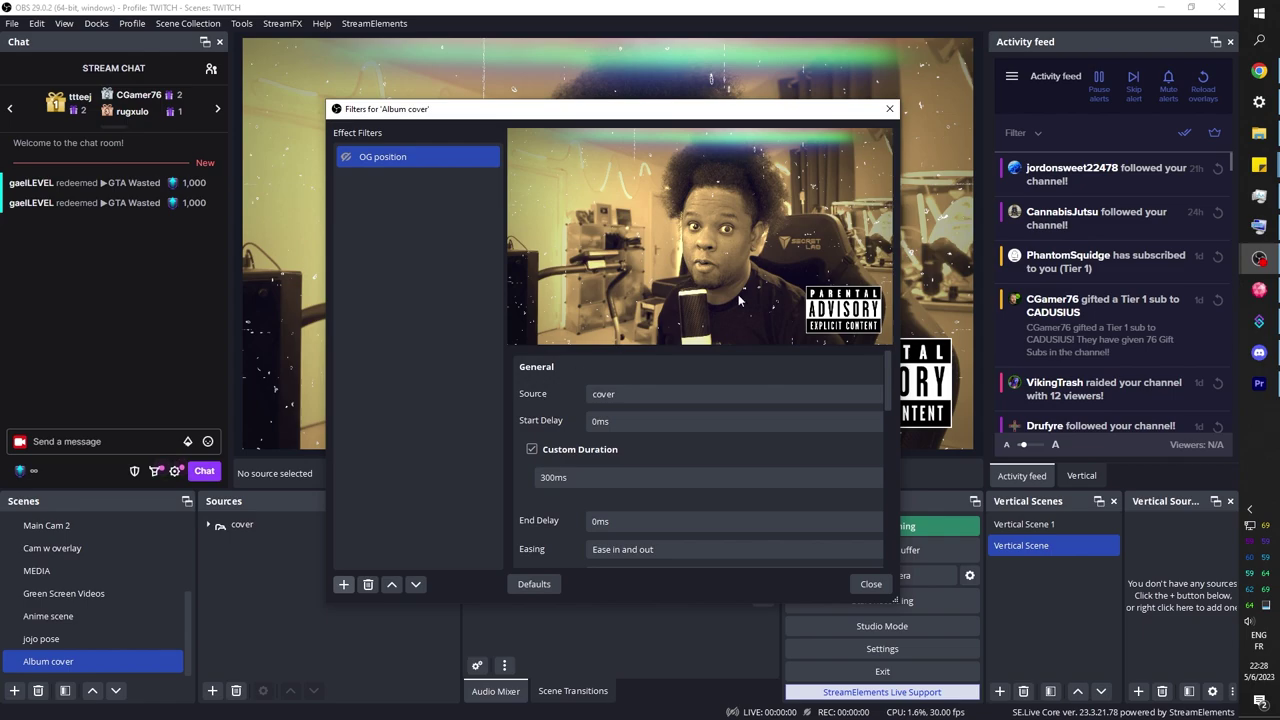
scroll(530, 430, "down", 7)
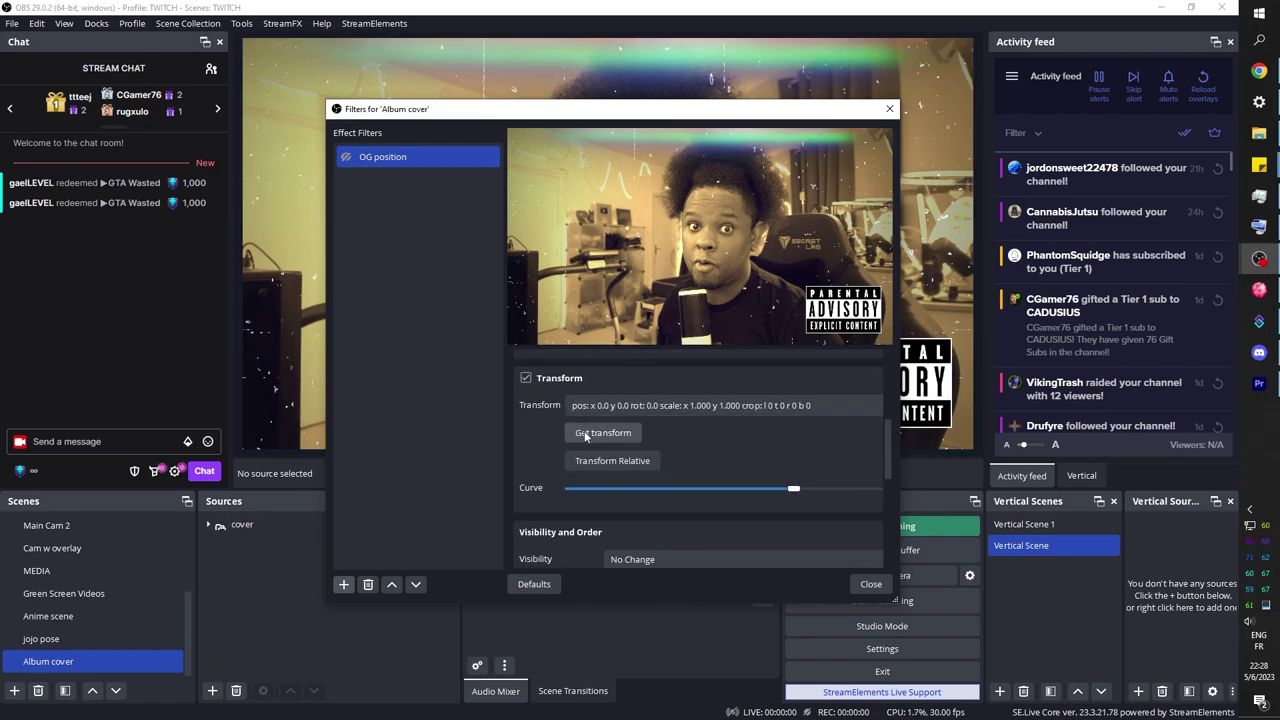
left_click(586, 436)
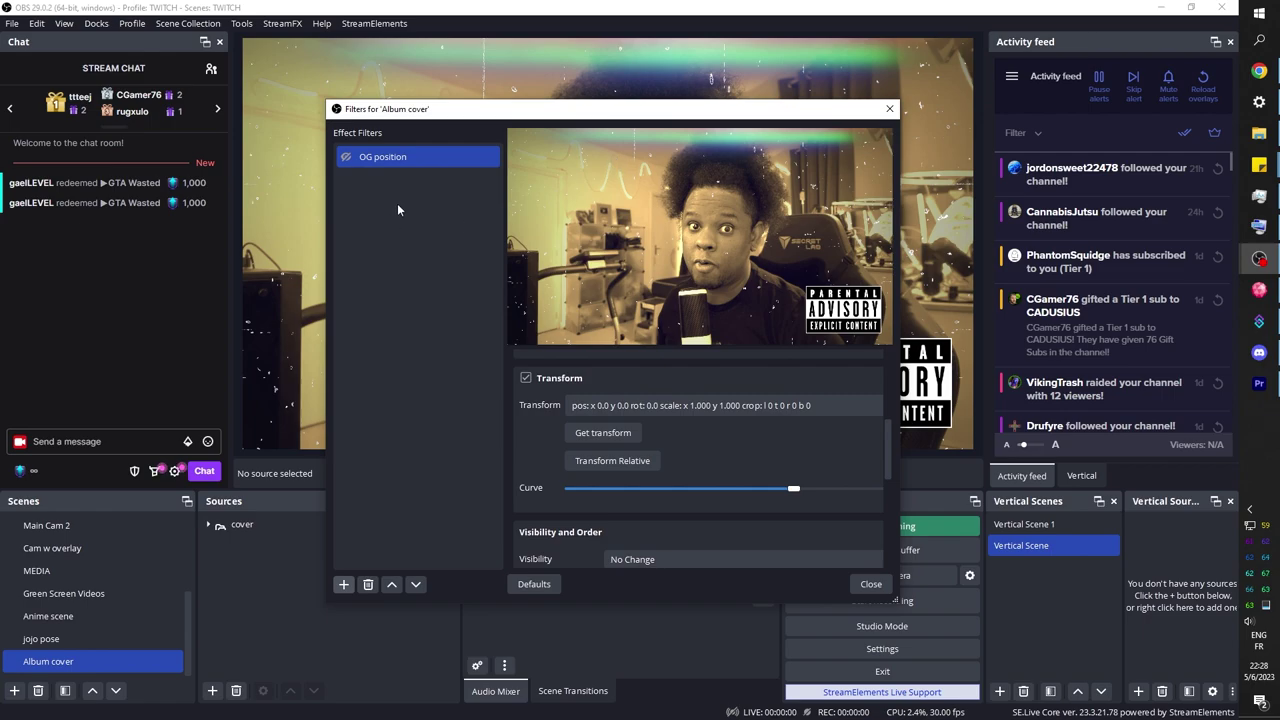
Duplicate the OG position filter and name the copy "Final position".
right_click(383, 163)
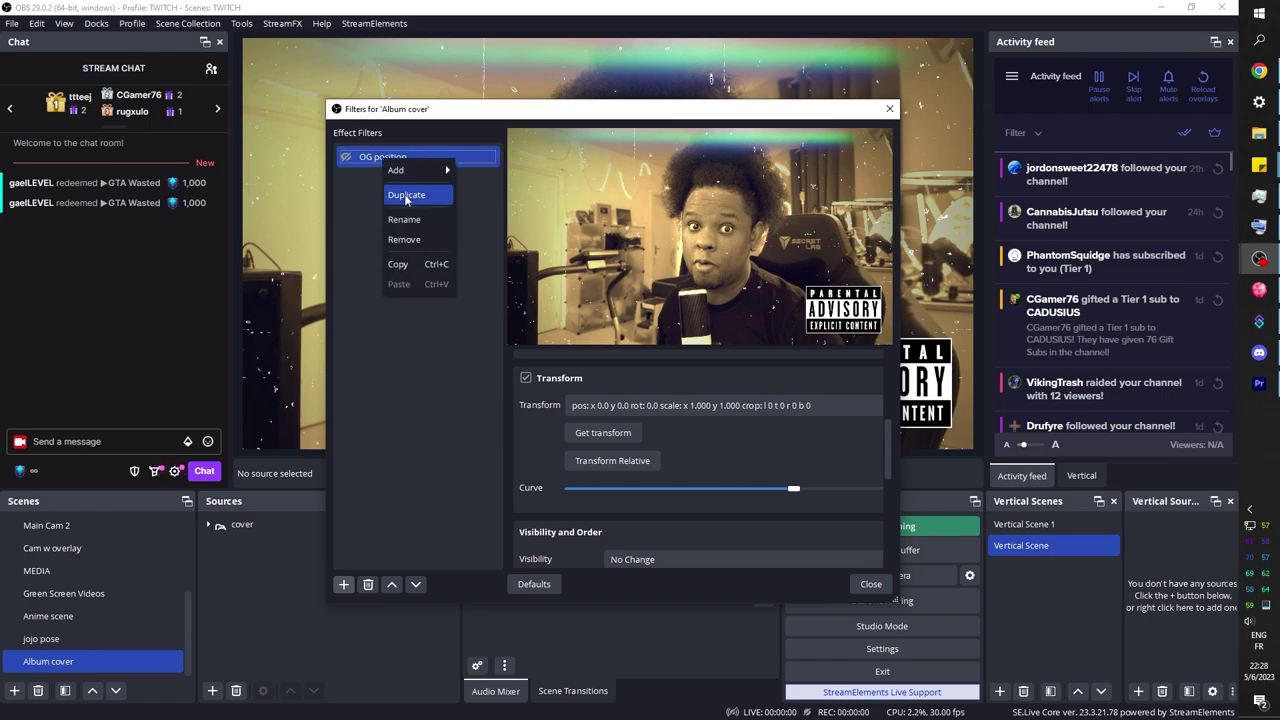
left_click(406, 194)
type("Final position 2")
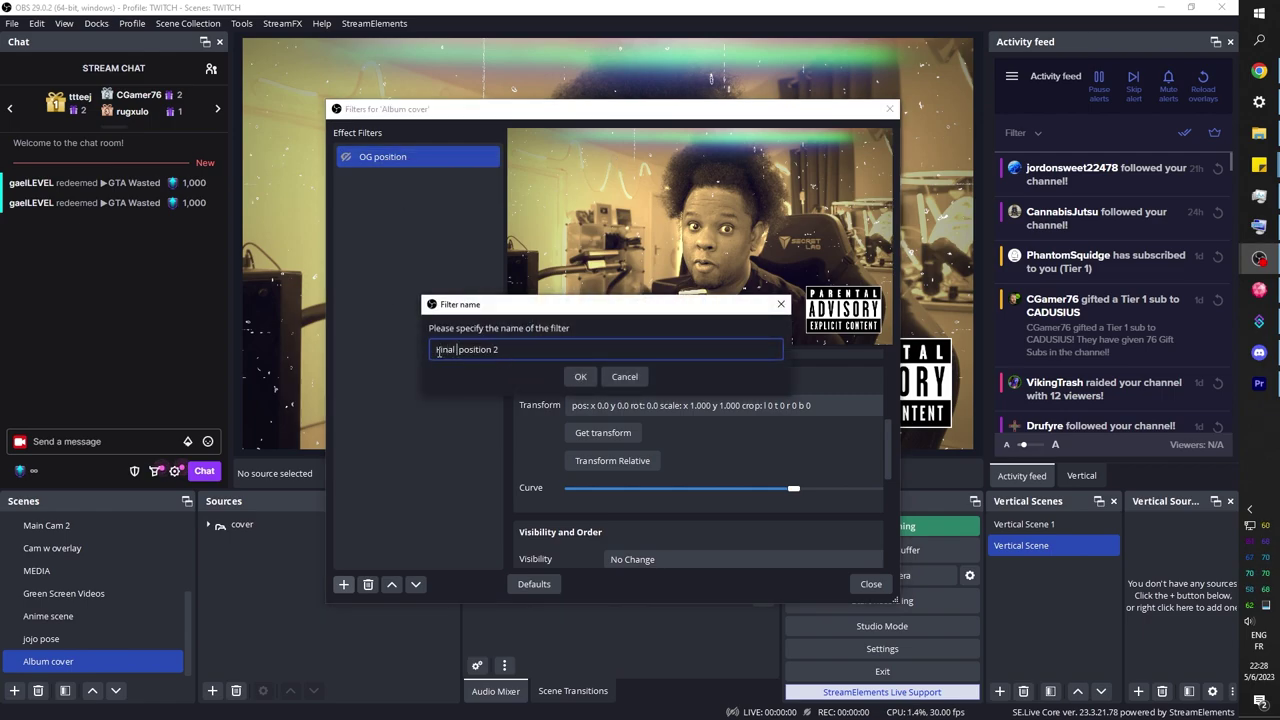
key("End")
key("BackSpace")
key("BackSpace")
key("Return")
Rename the original Move Source filter as "Fullscreen" and its duplicate as "BIG".
double_click(357, 157)
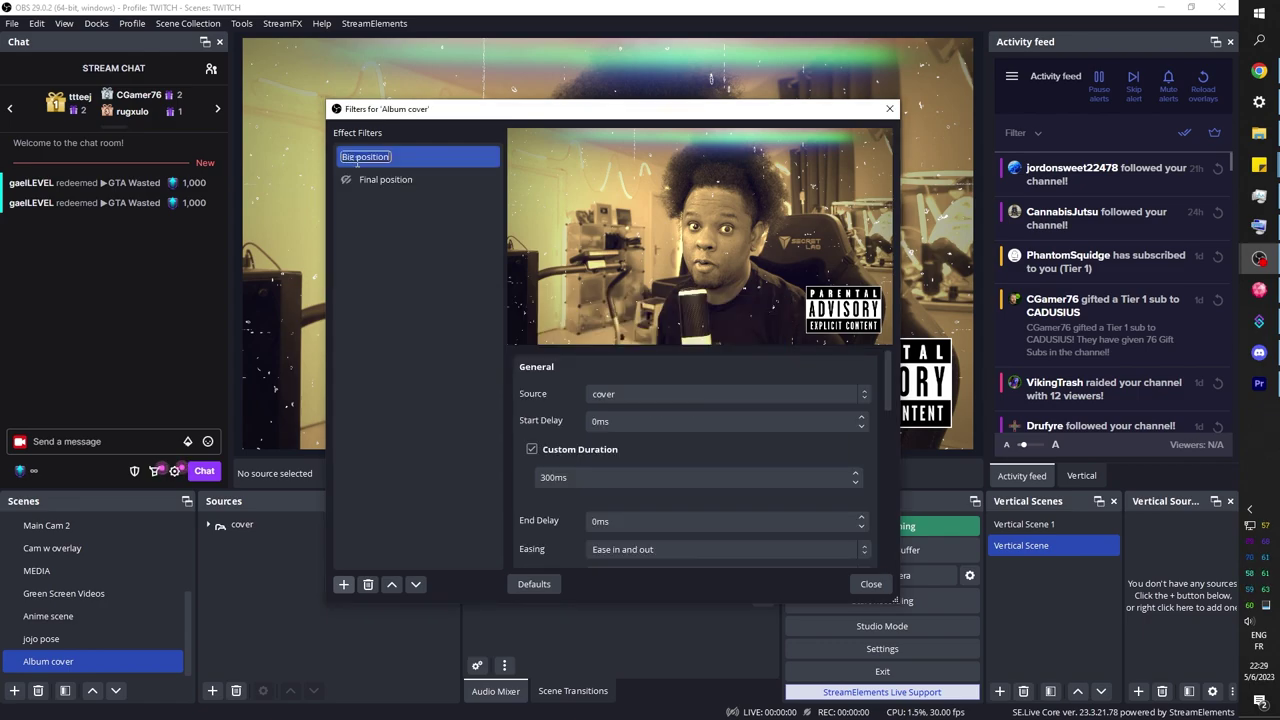
type("Fullscreen")
key("Return")
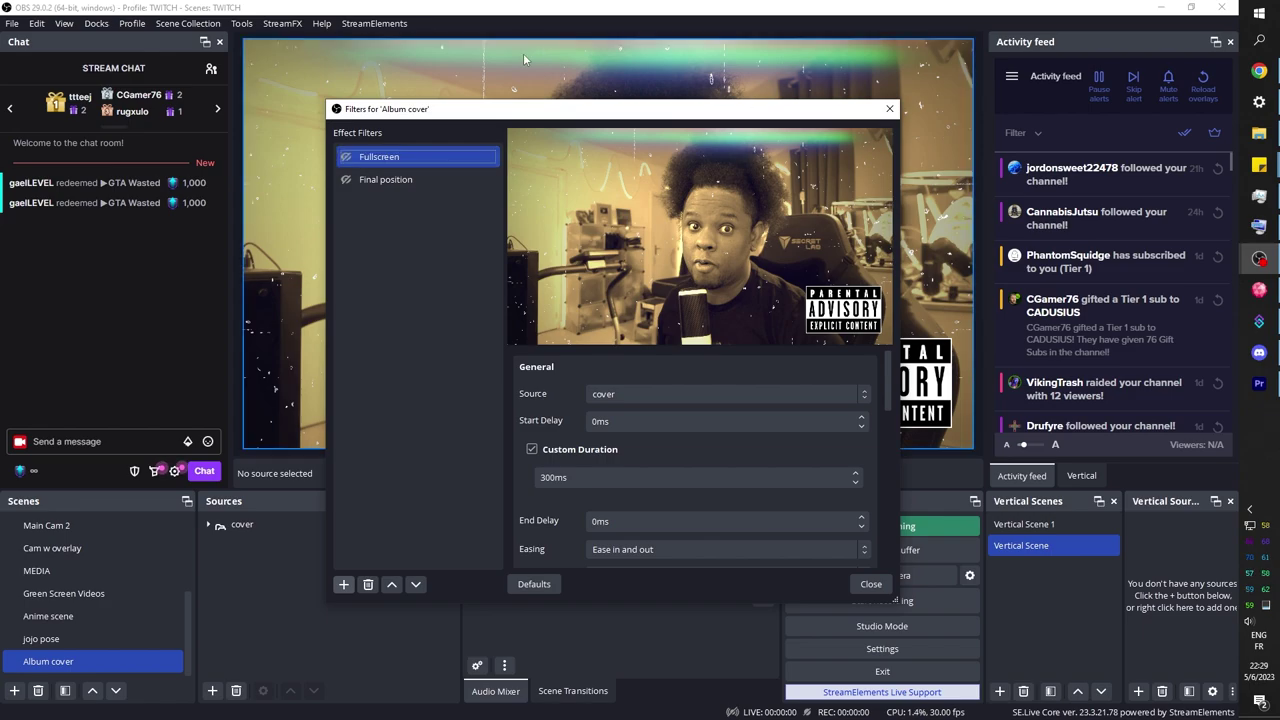
left_click(375, 181)
right_click(376, 183)
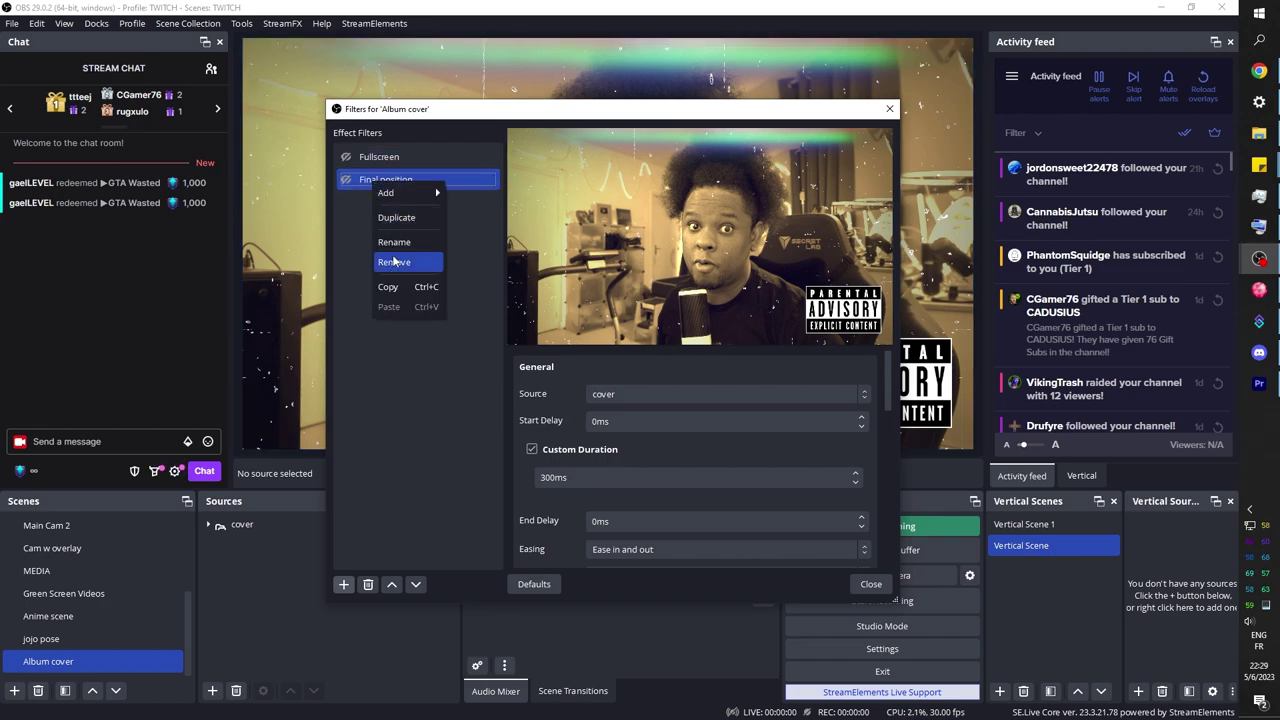
left_click(397, 240)
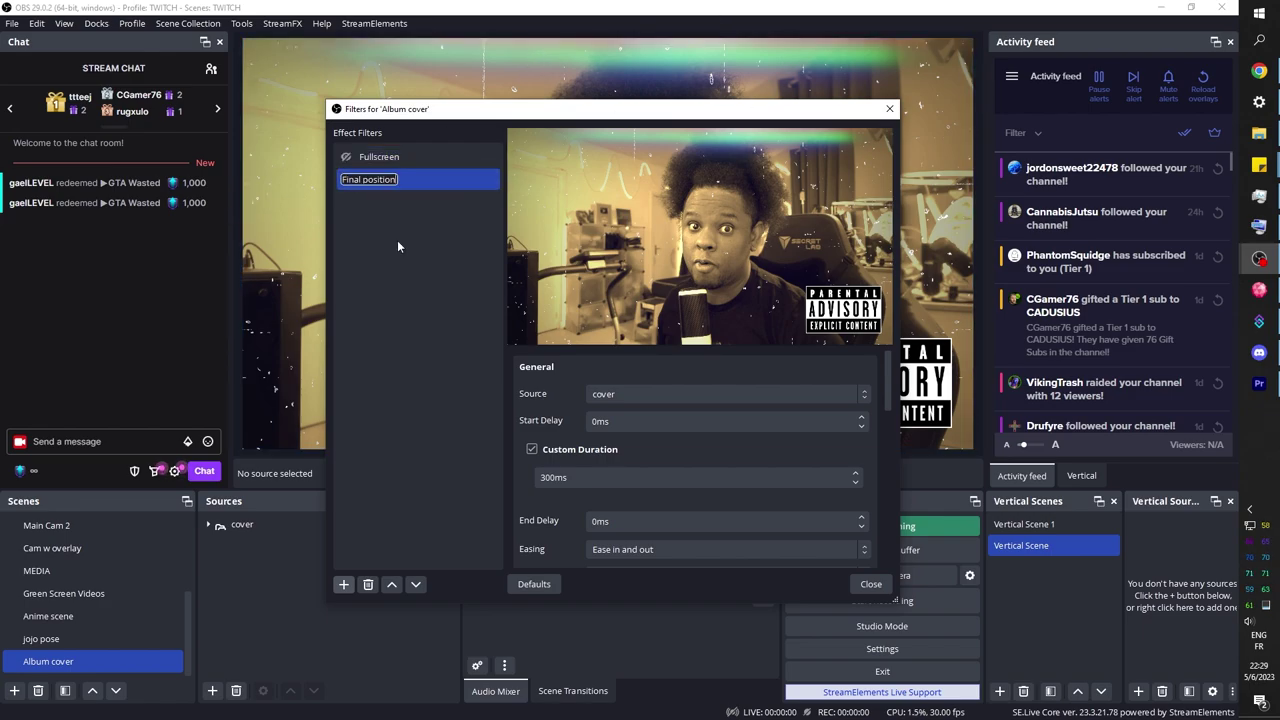
type("BIG")
left_click(387, 158)
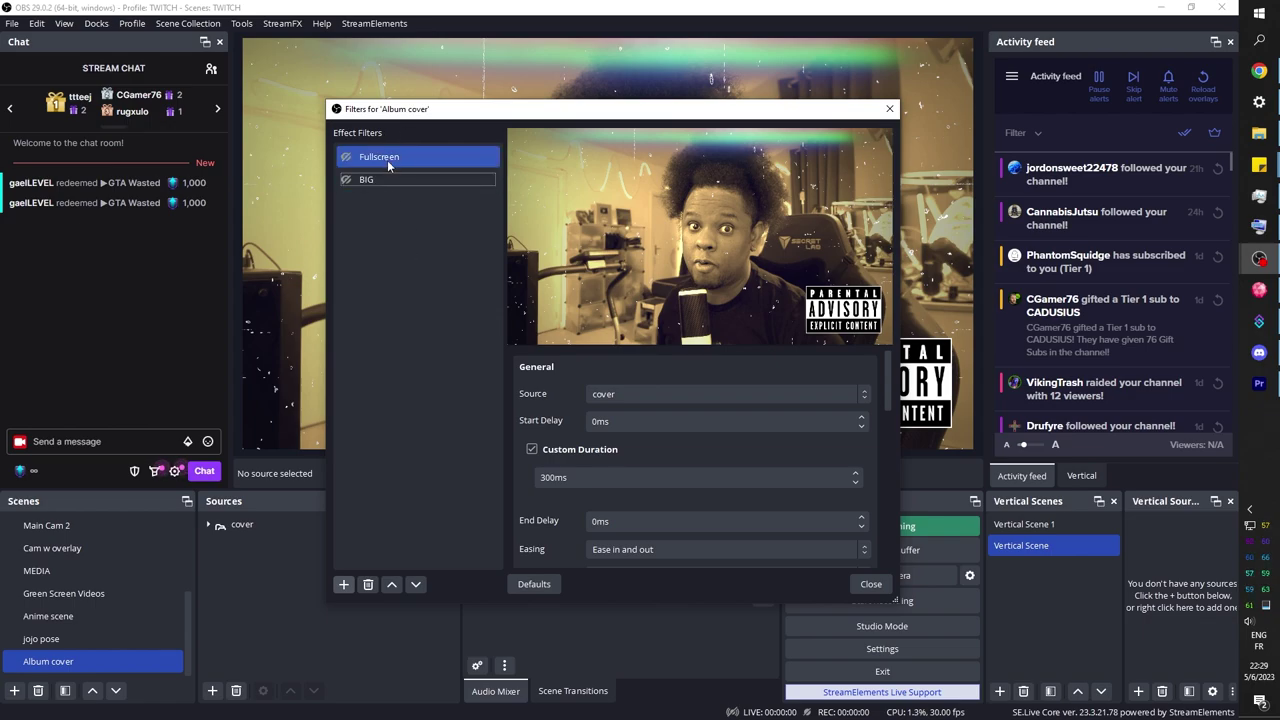
Enlarge the cover group beyond the canvas to a scale of about 1.572 and capture its transform in the BIG filter.
left_click(240, 526)
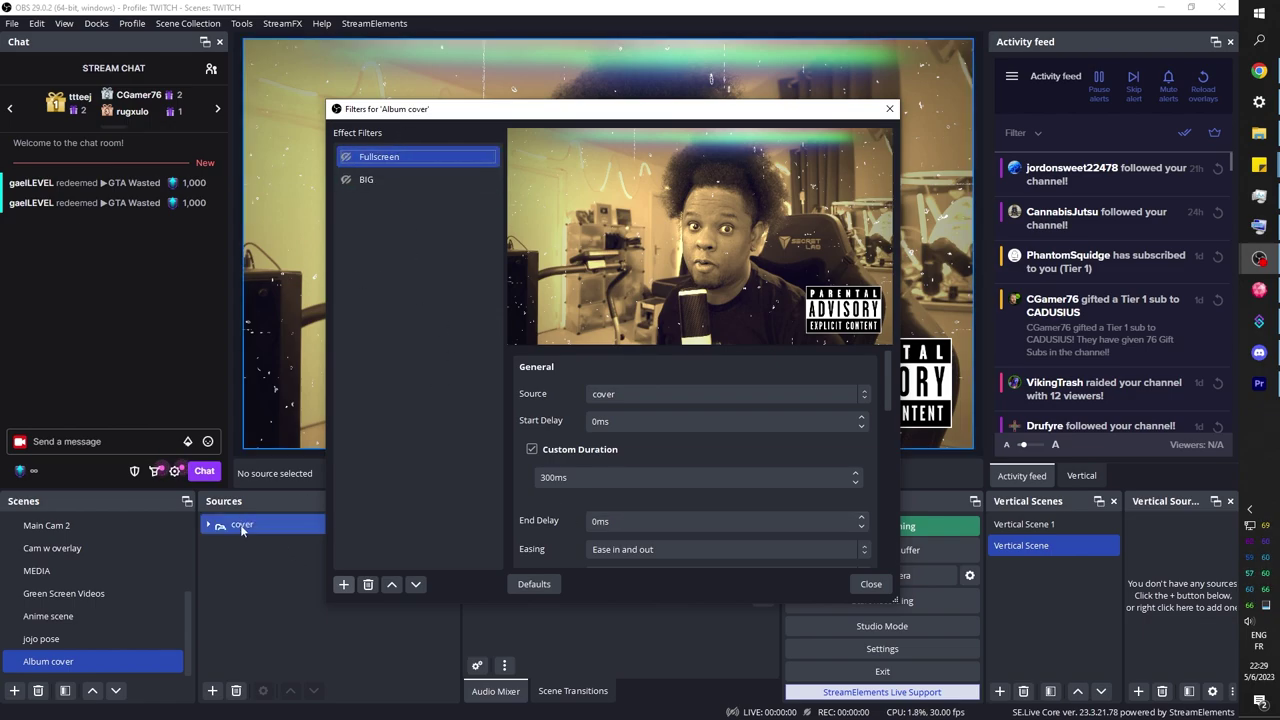
left_click_drag(421, 110, 1105, 143)
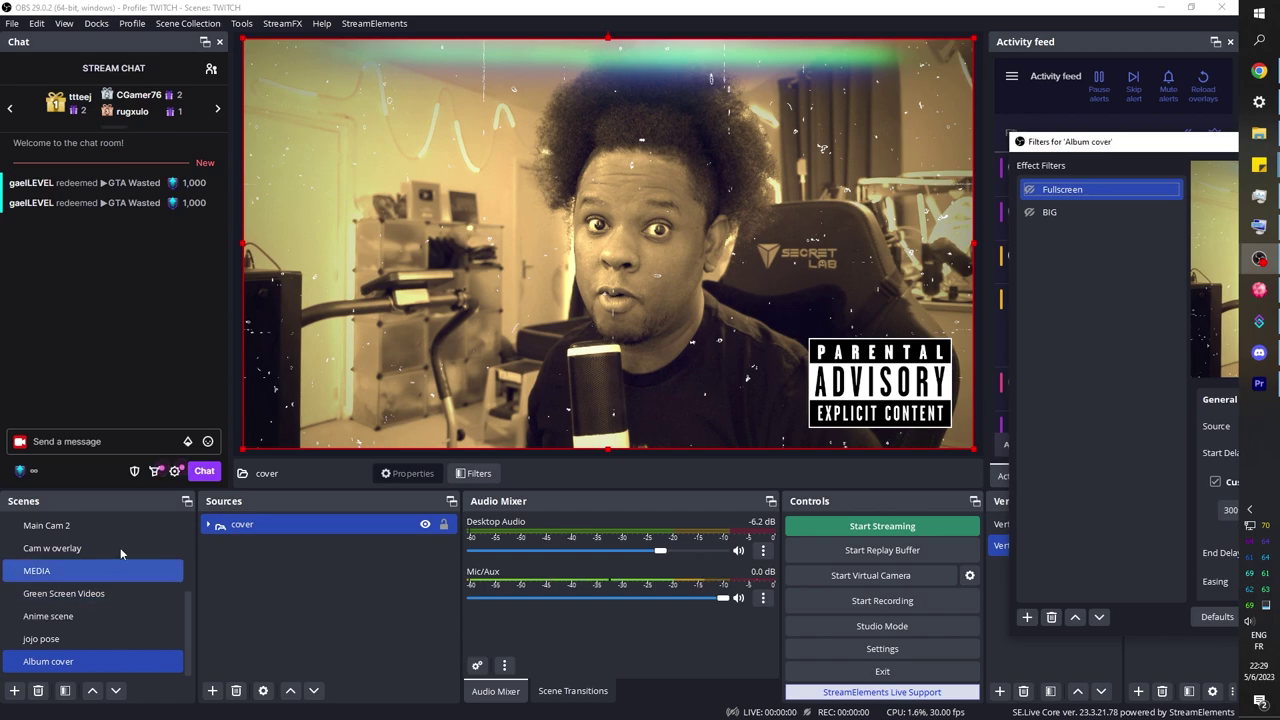
left_click(166, 509)
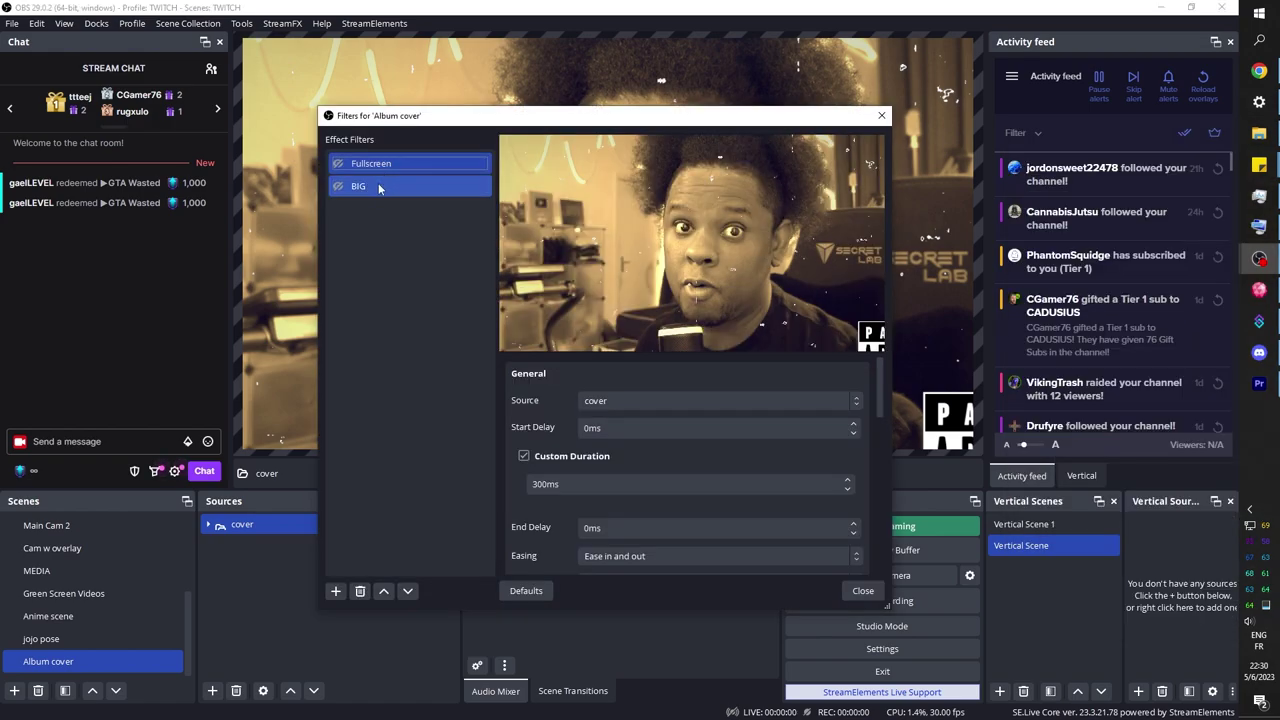
left_click(380, 186)
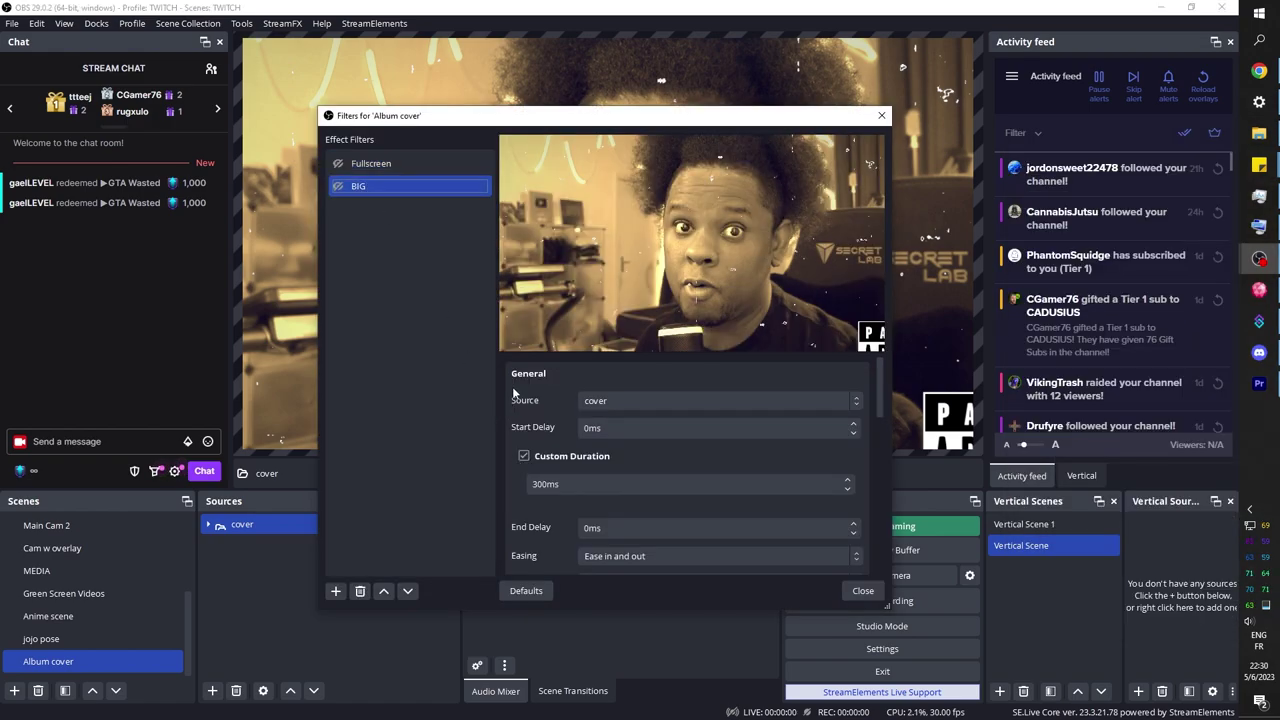
scroll(513, 393, "down", 5)
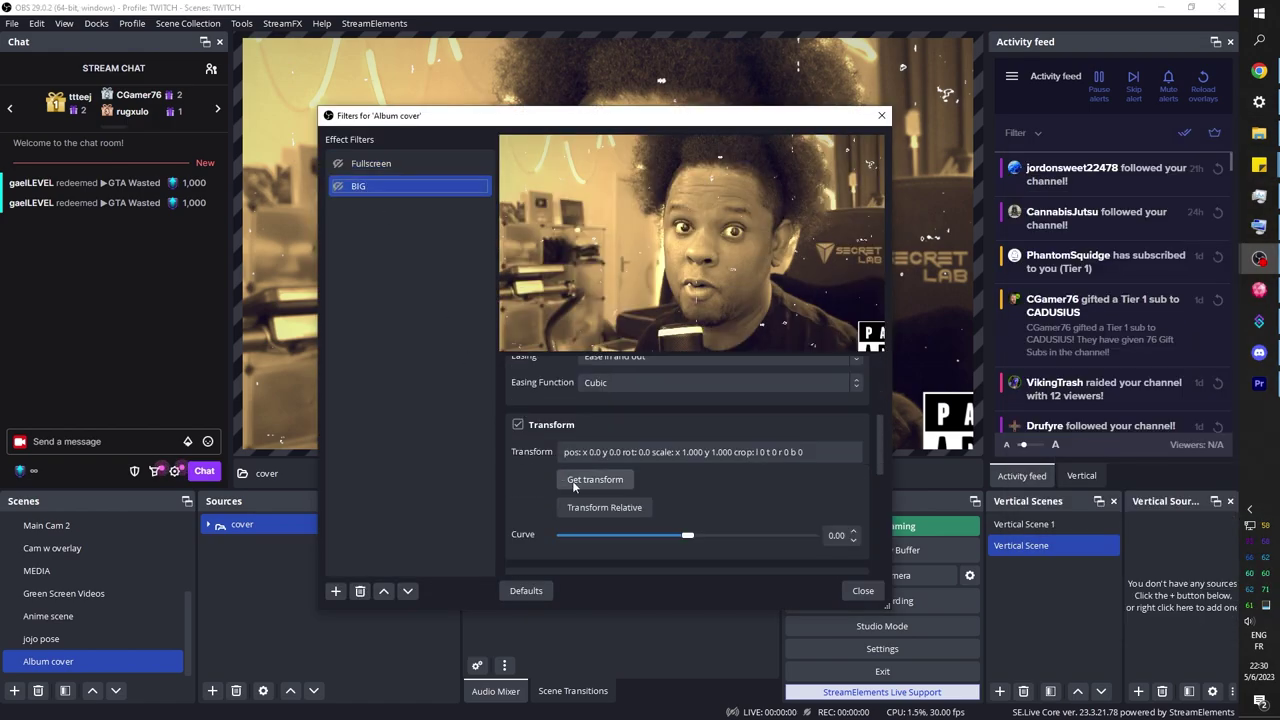
left_click(595, 480)
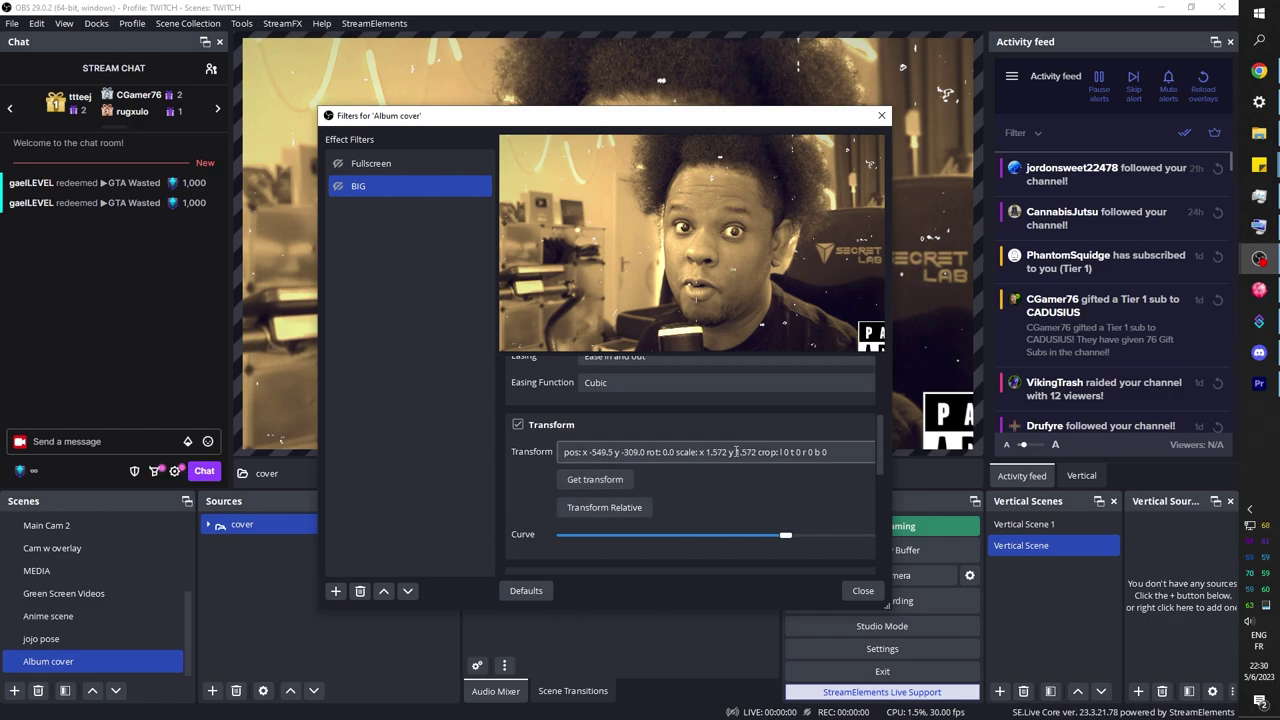
Test the Fullscreen and BIG filters alternately to preview the cover group's zoom in the canvas.
left_click(371, 163)
left_click_drag(370, 118, 1006, 135)
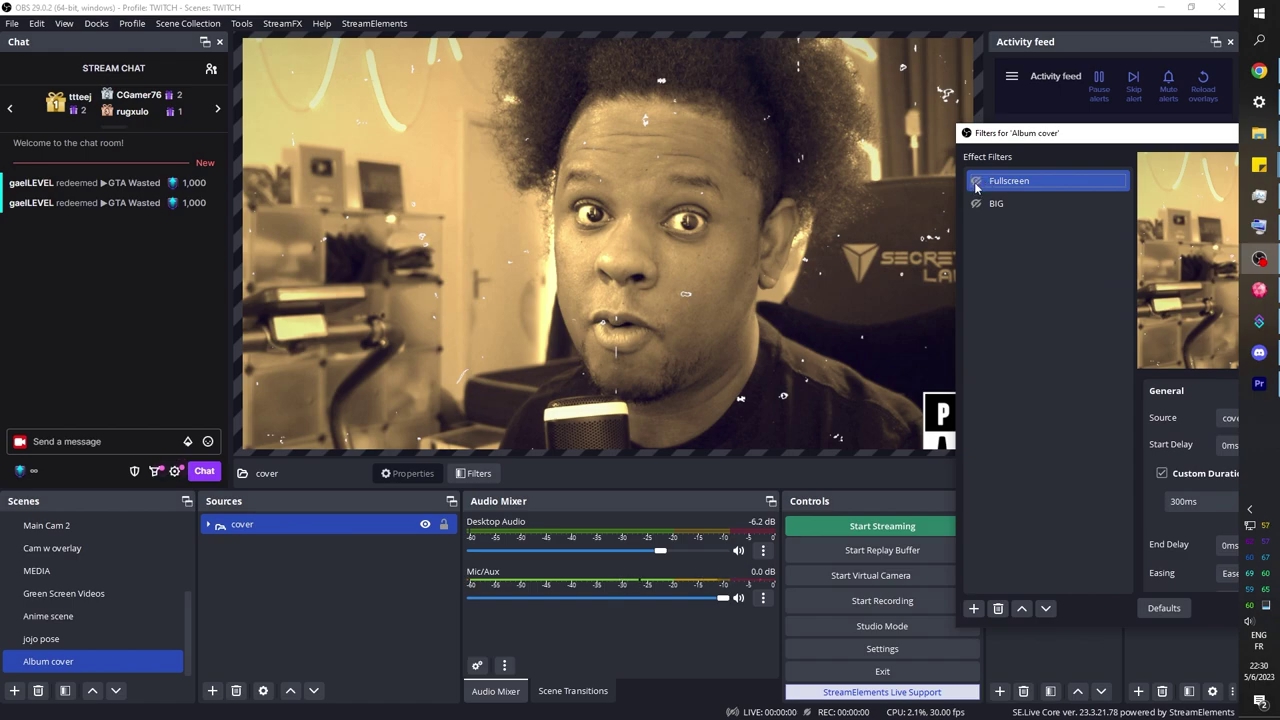
left_click(976, 183)
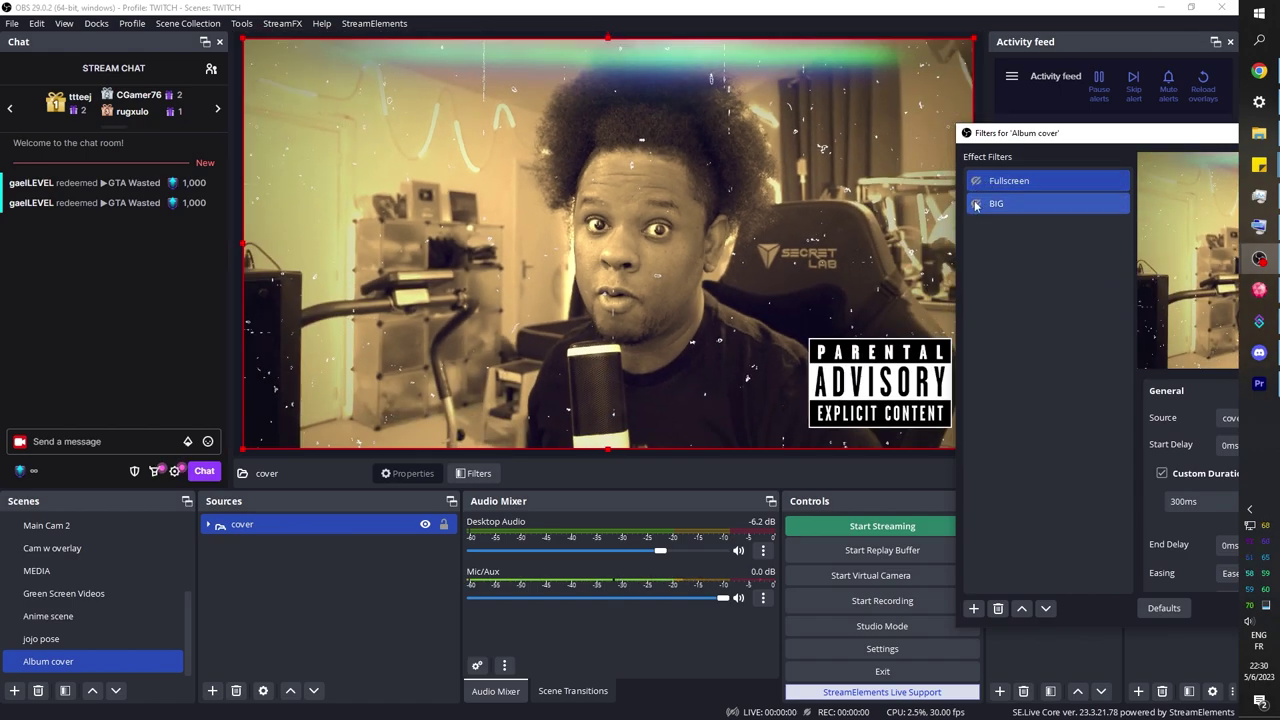
left_click(976, 204)
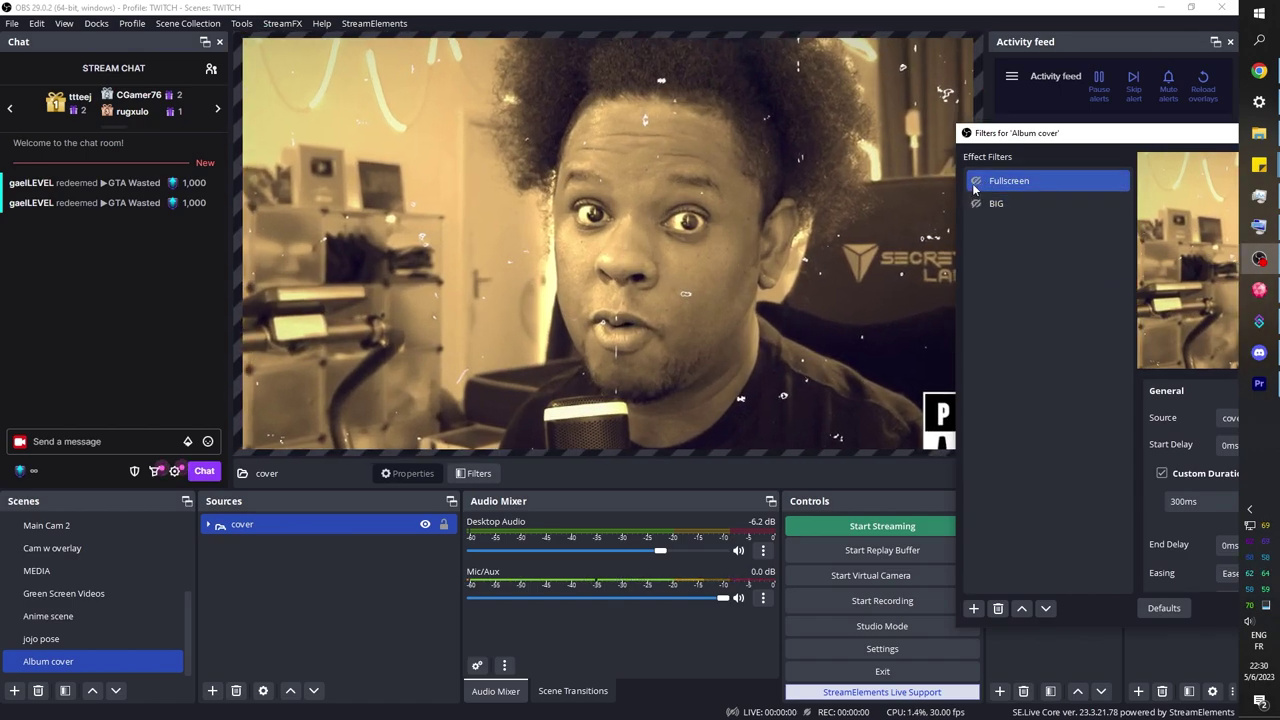
left_click(975, 188)
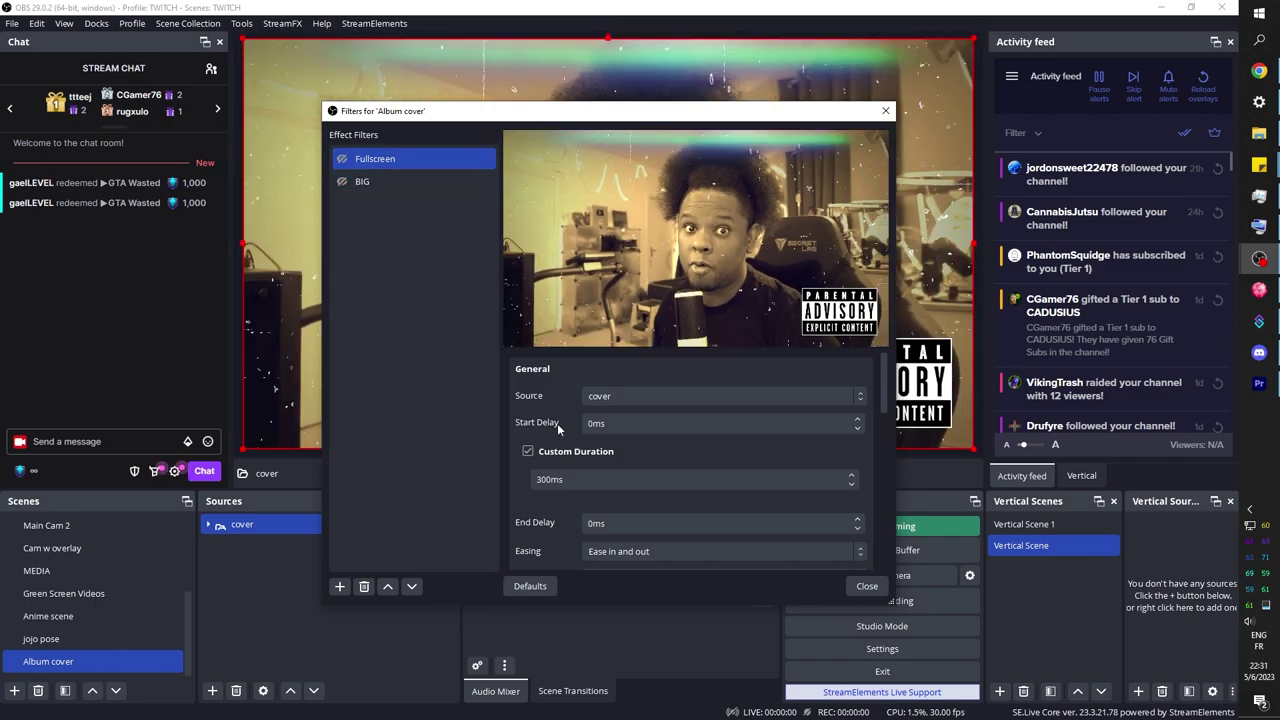
Try custom durations of 600 ms and 1000 ms on the Fullscreen filter, previewing the zoom movement with each.
scroll(534, 511, "down", 1)
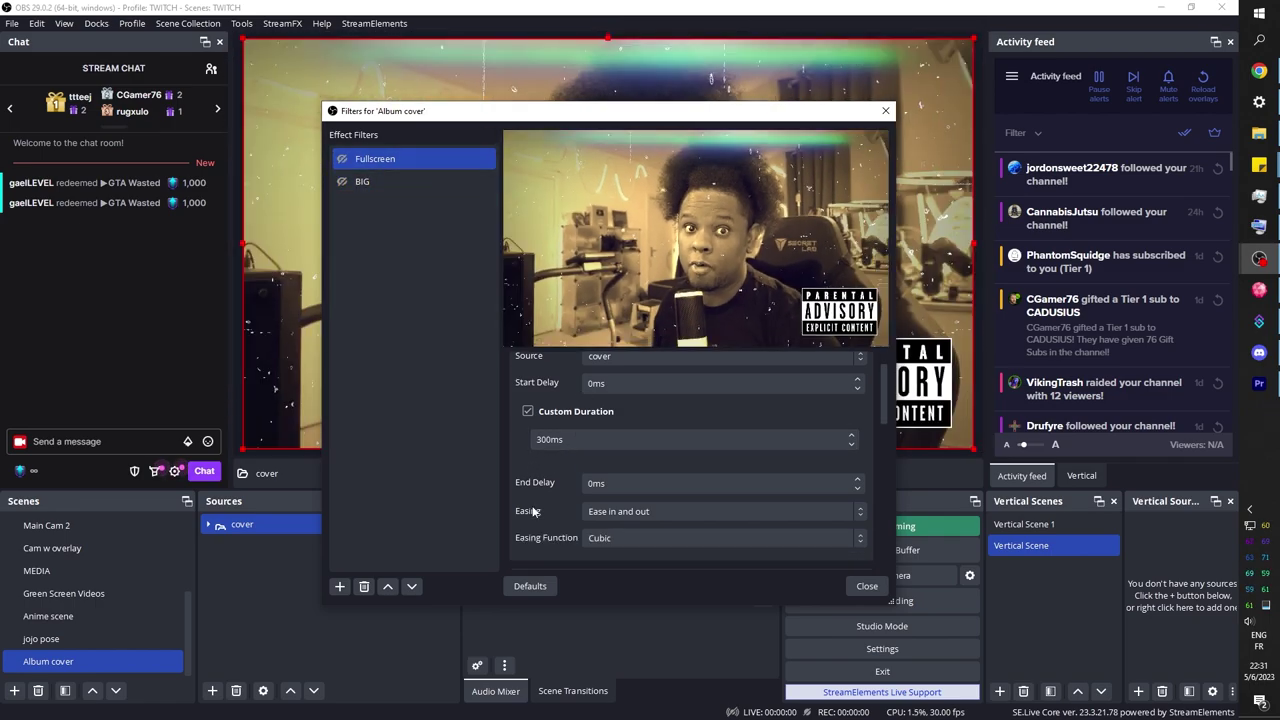
left_click(537, 441)
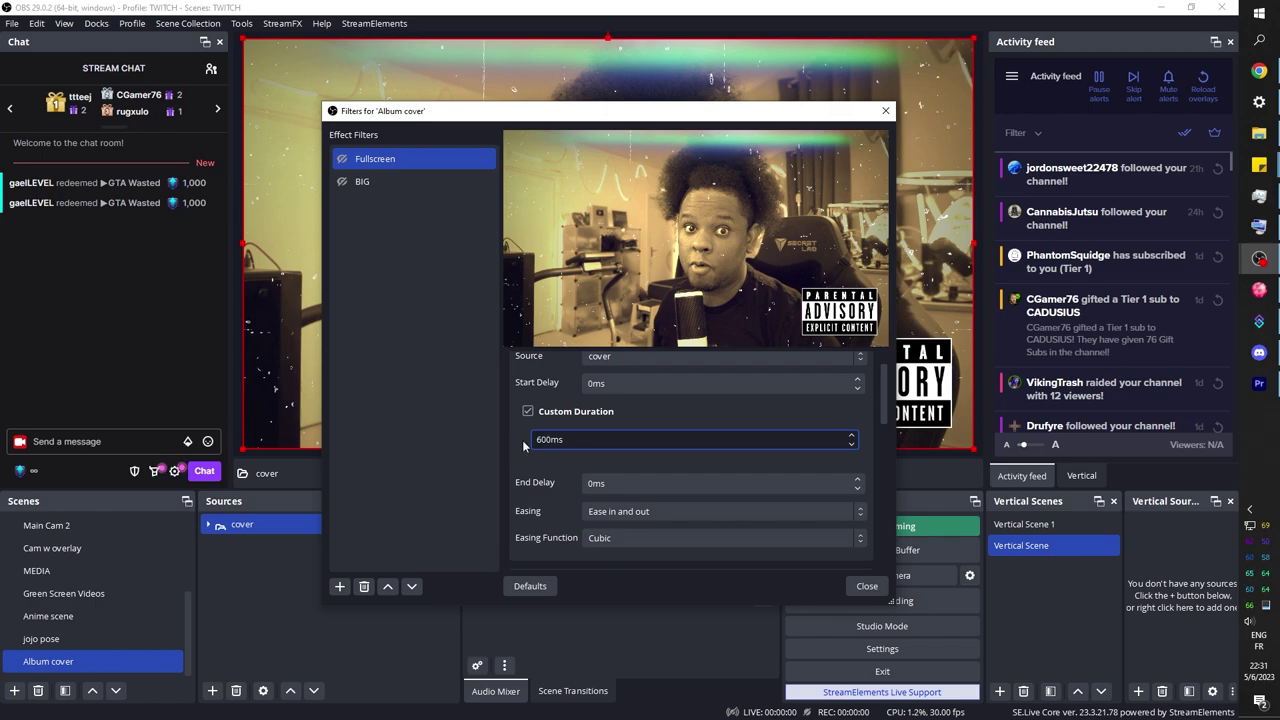
left_click(338, 164)
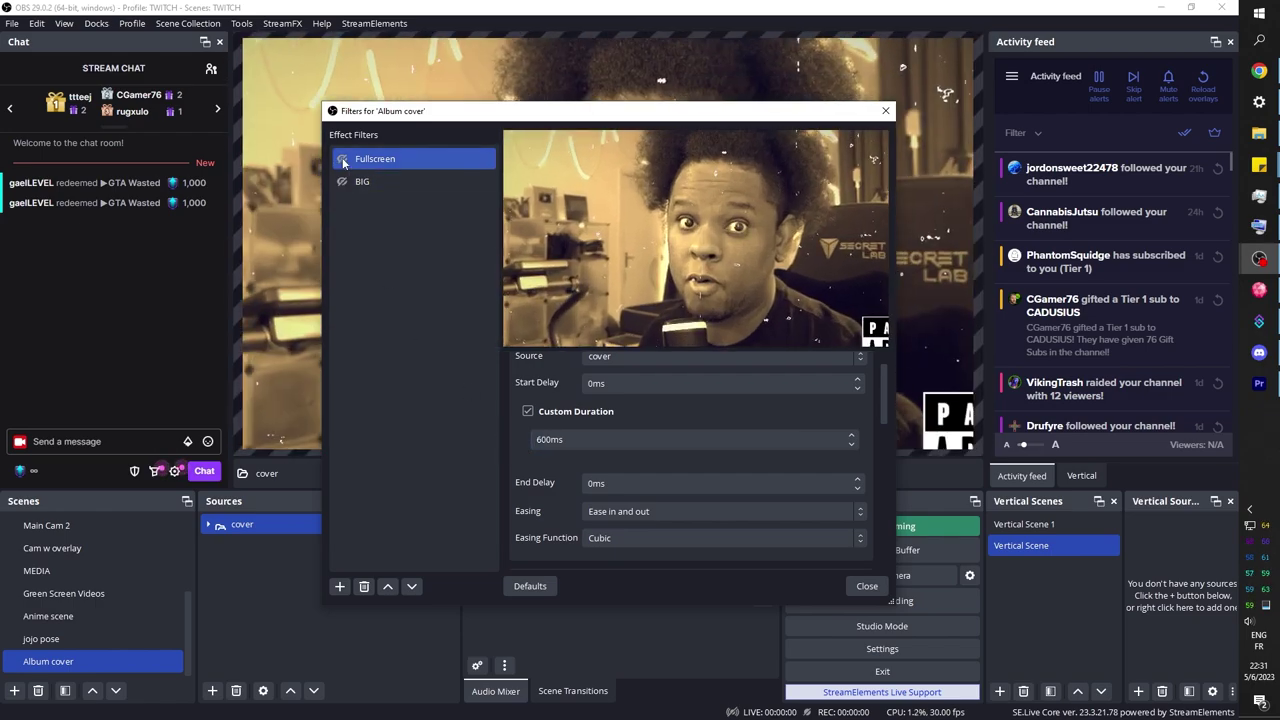
left_click_drag(450, 110, 662, 114)
type("1000")
left_click(600, 274)
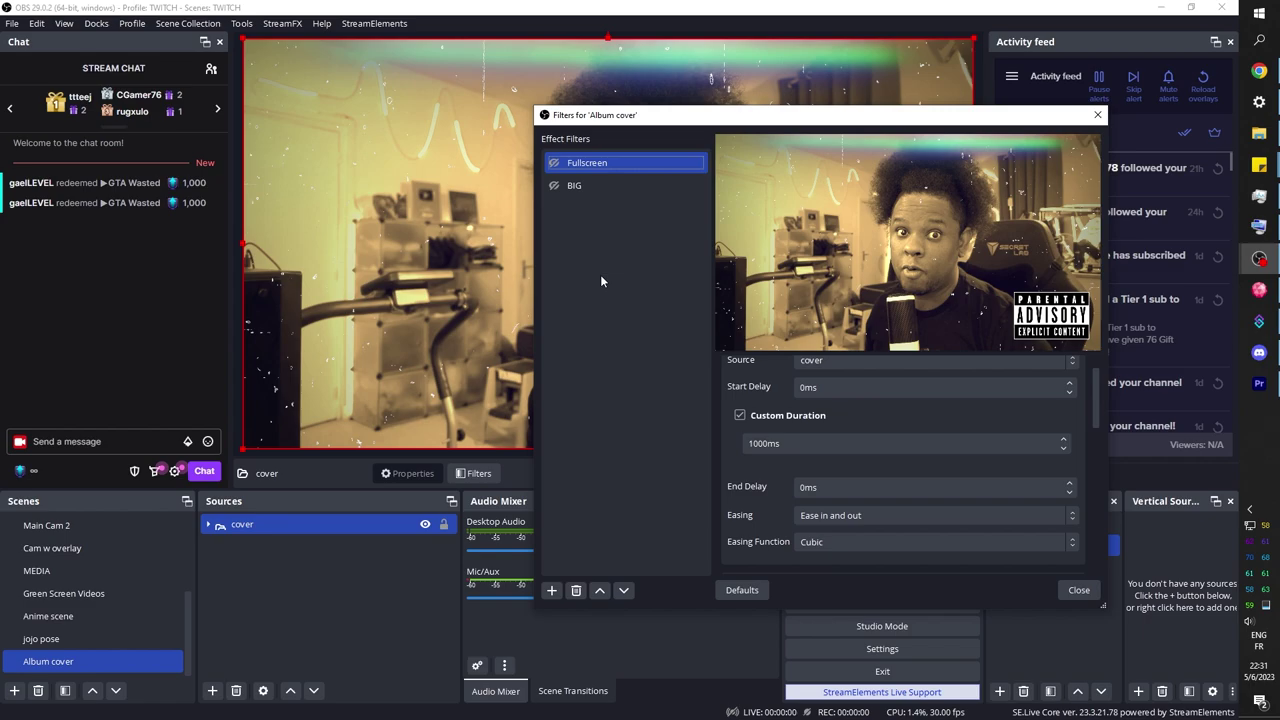
left_click(556, 164)
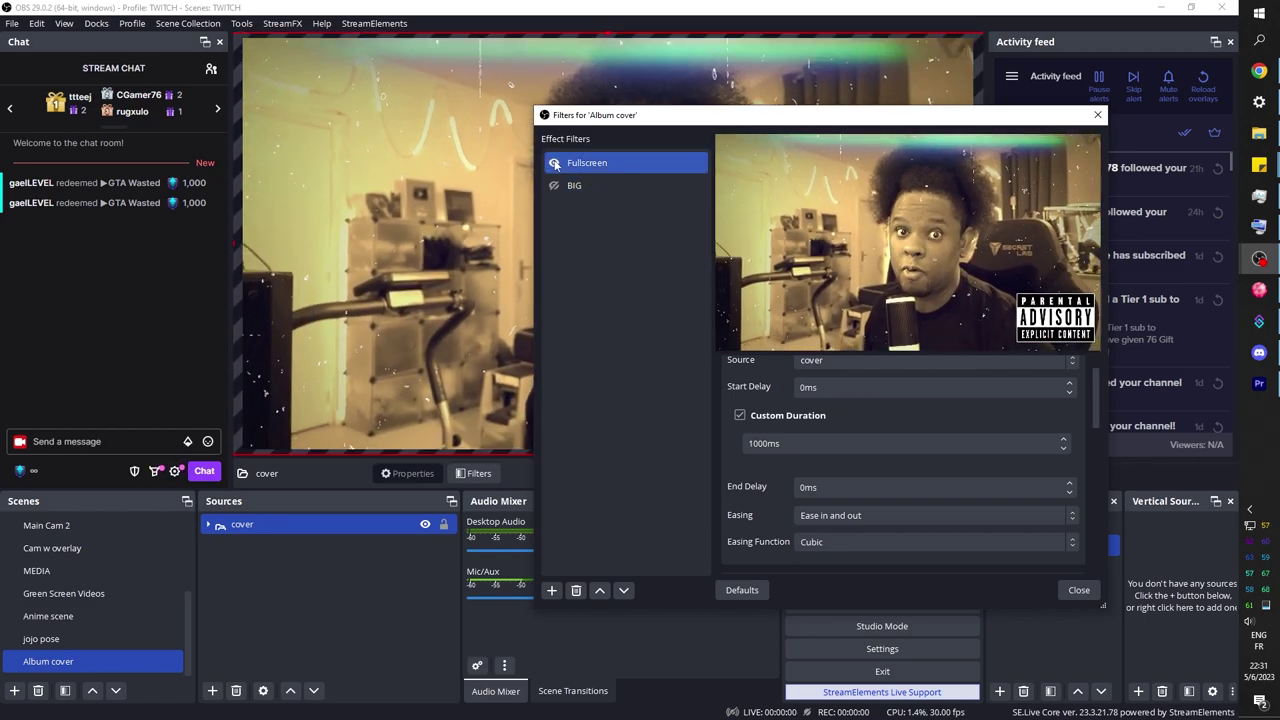
Set the Fullscreen filter's custom duration to 2000 ms, preview the movement, and close the filters window.
left_click_drag(650, 114, 579, 139)
double_click(692, 468)
type("2000")
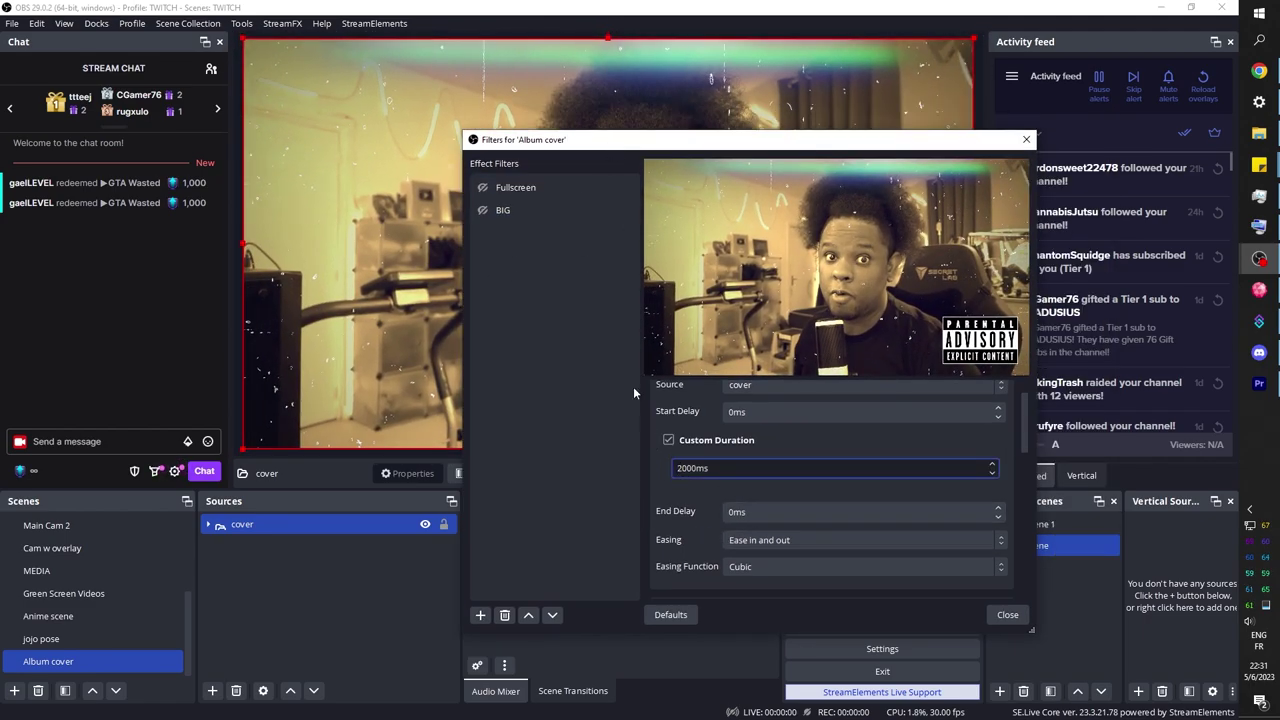
left_click(524, 281)
left_click(495, 210)
left_click(480, 188)
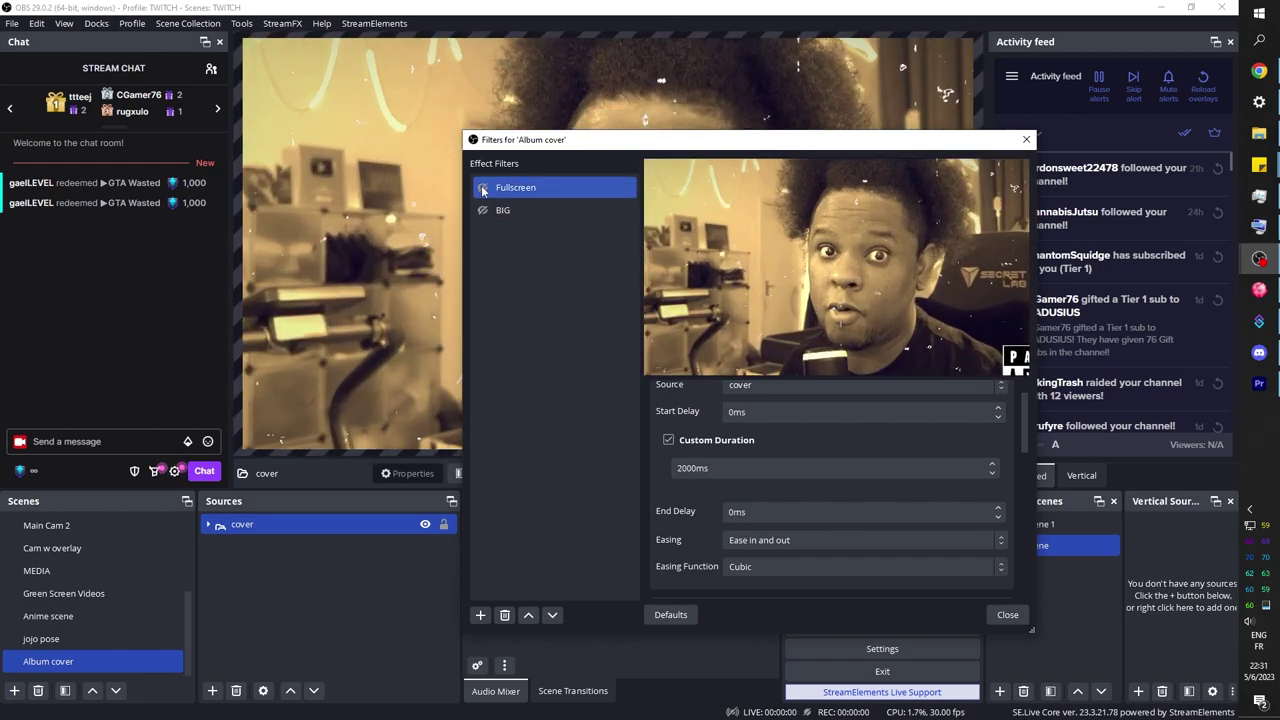
left_click(482, 188)
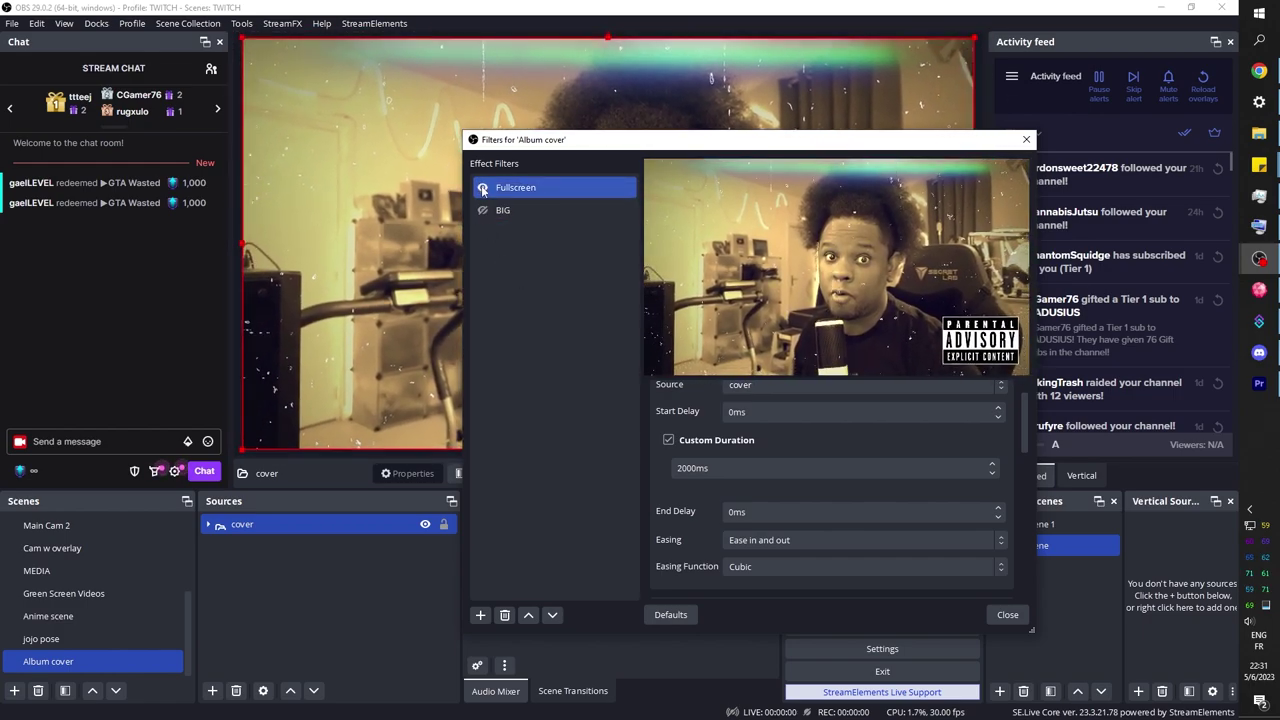
key("Escape")
In Streamer.bot, add a Set Scene Filter State sub-action to Album cover, making that scene's Fullscreen filter Visible.
left_click(1259, 321)
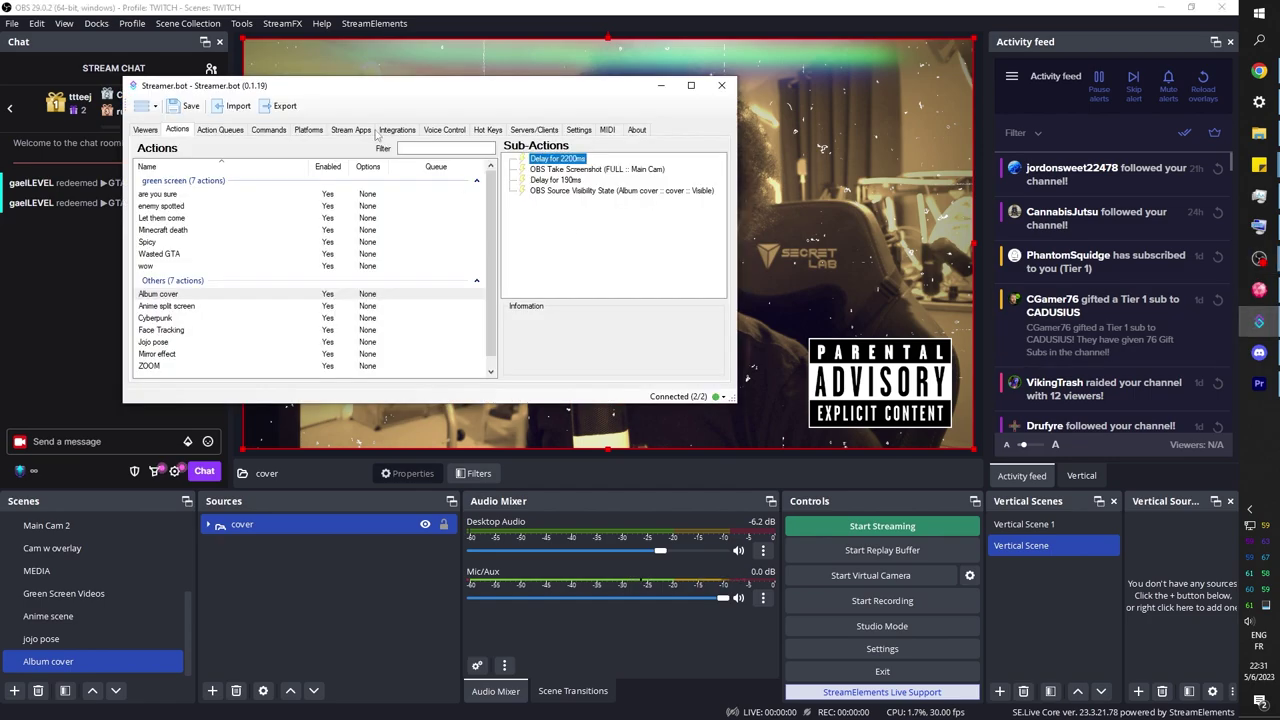
left_click_drag(377, 82, 507, 134)
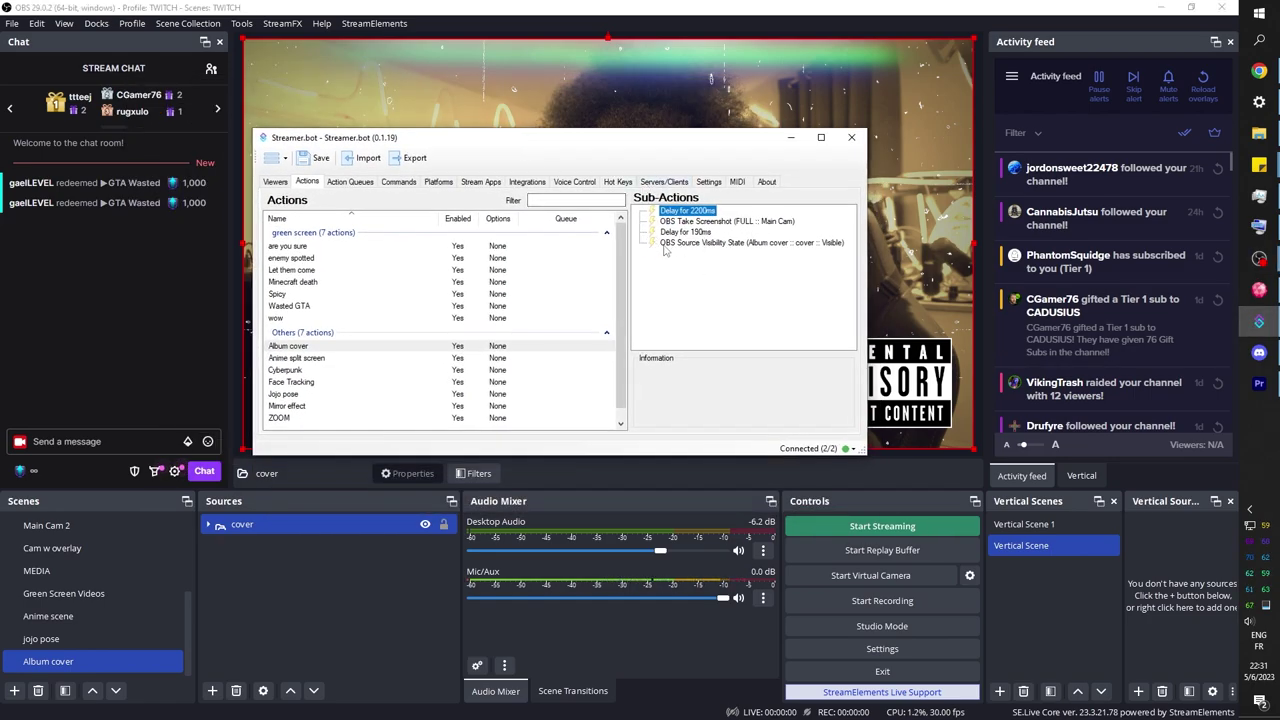
right_click(677, 266)
mouse_move(742, 397)
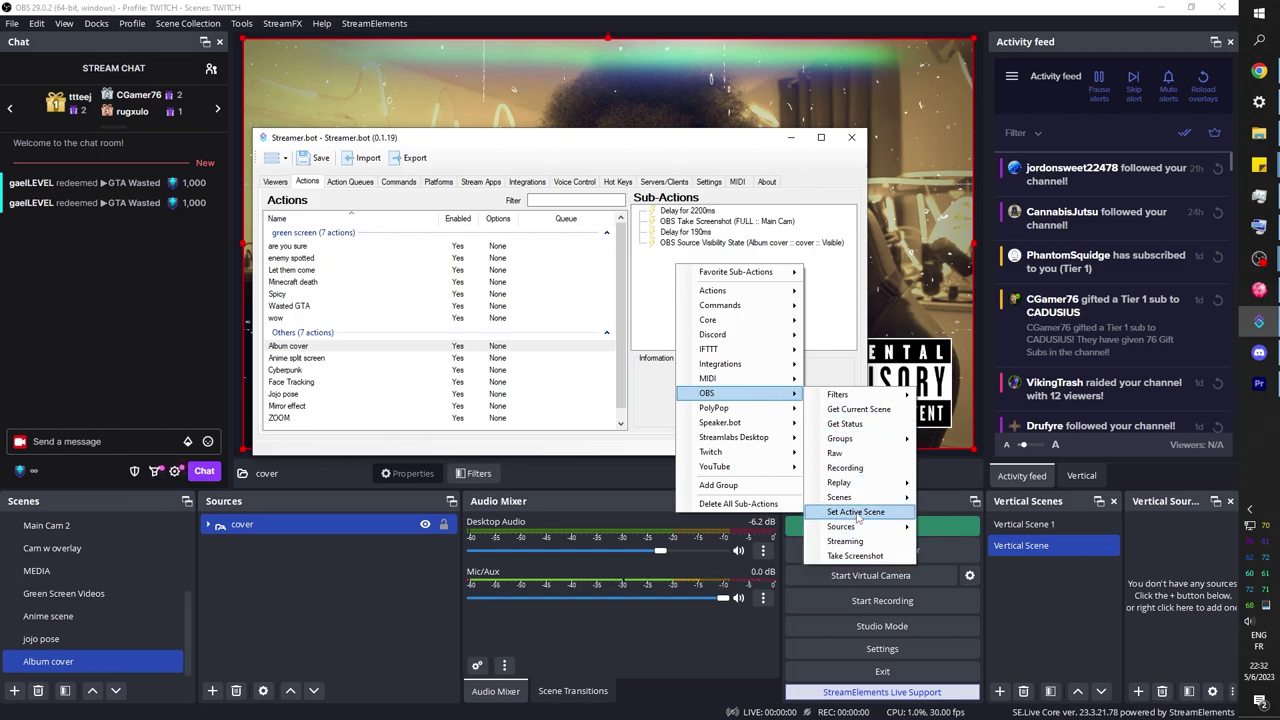
mouse_move(860, 503)
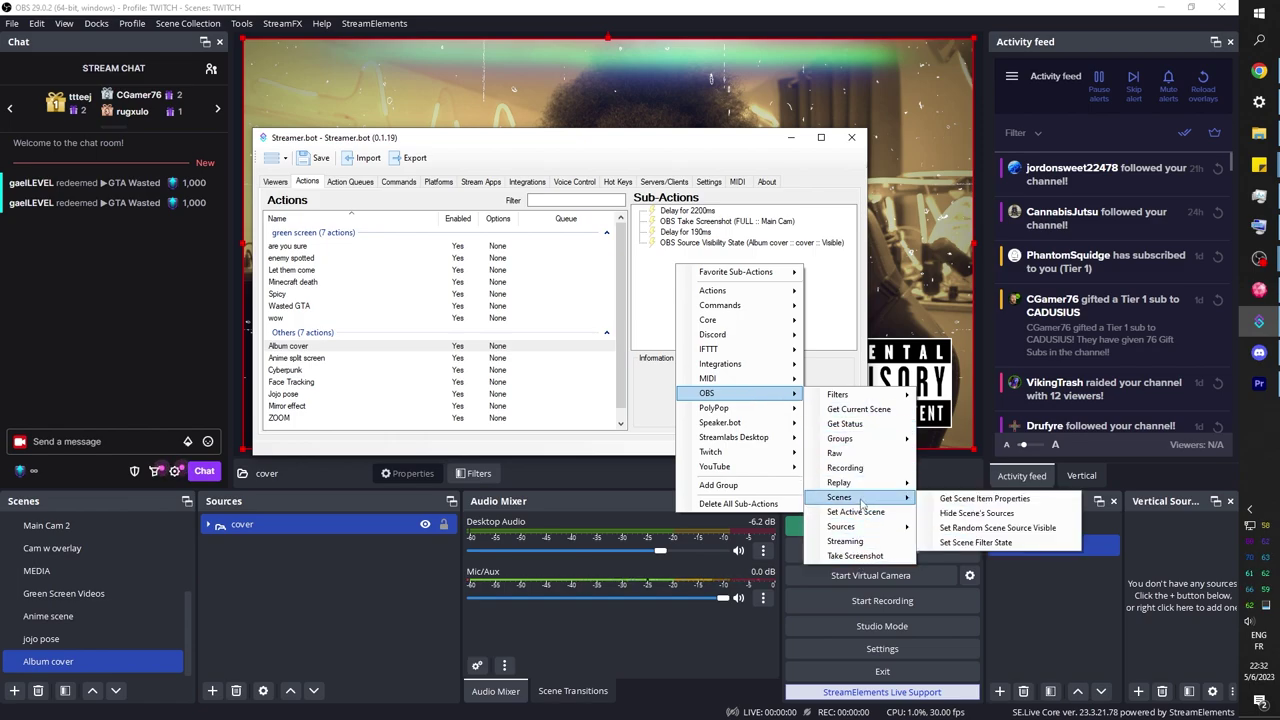
left_click(996, 546)
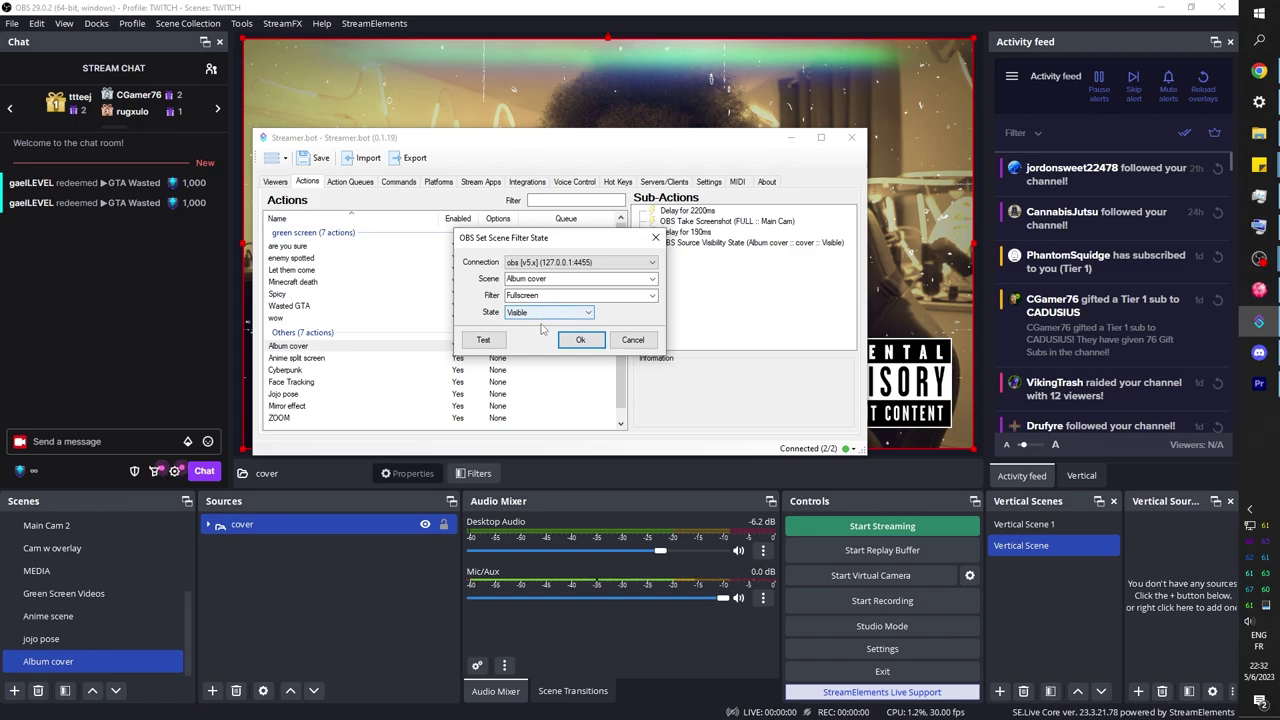
left_click(578, 339)
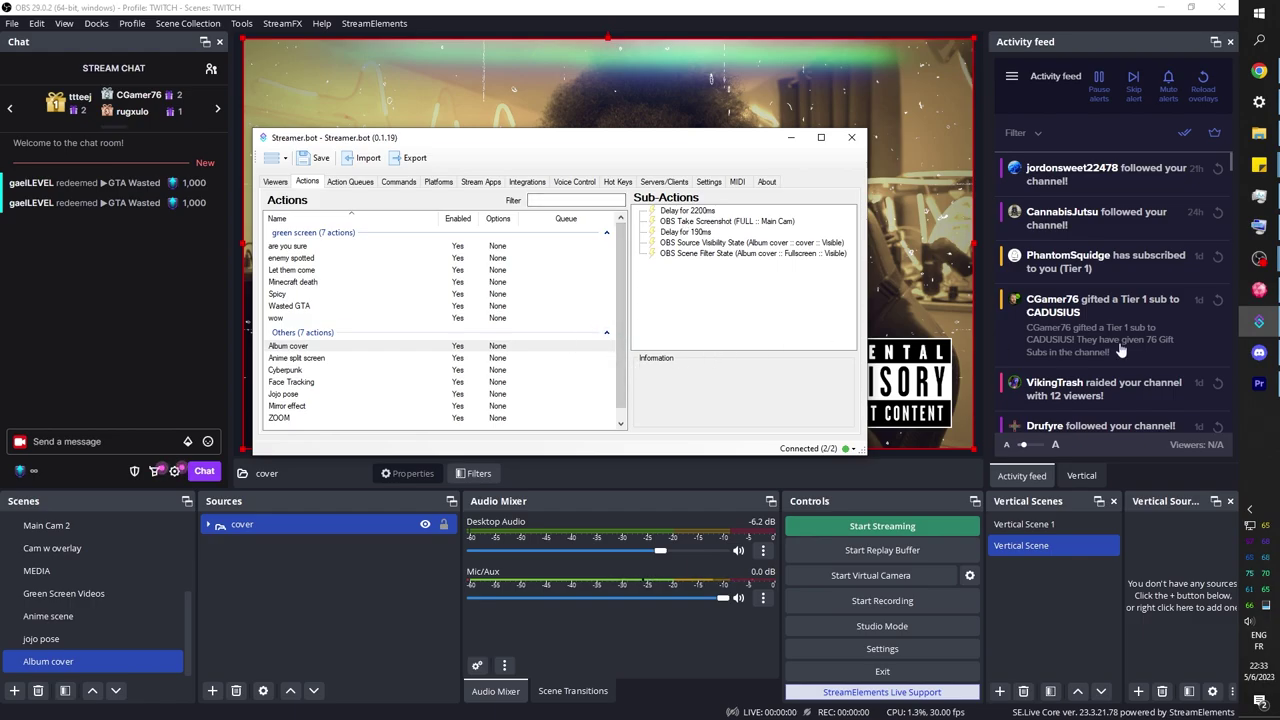
Switch to Premiere Pro and mark the out point at the end of the audio sequence, at 00;00;09;01.
key("alt+Tab")
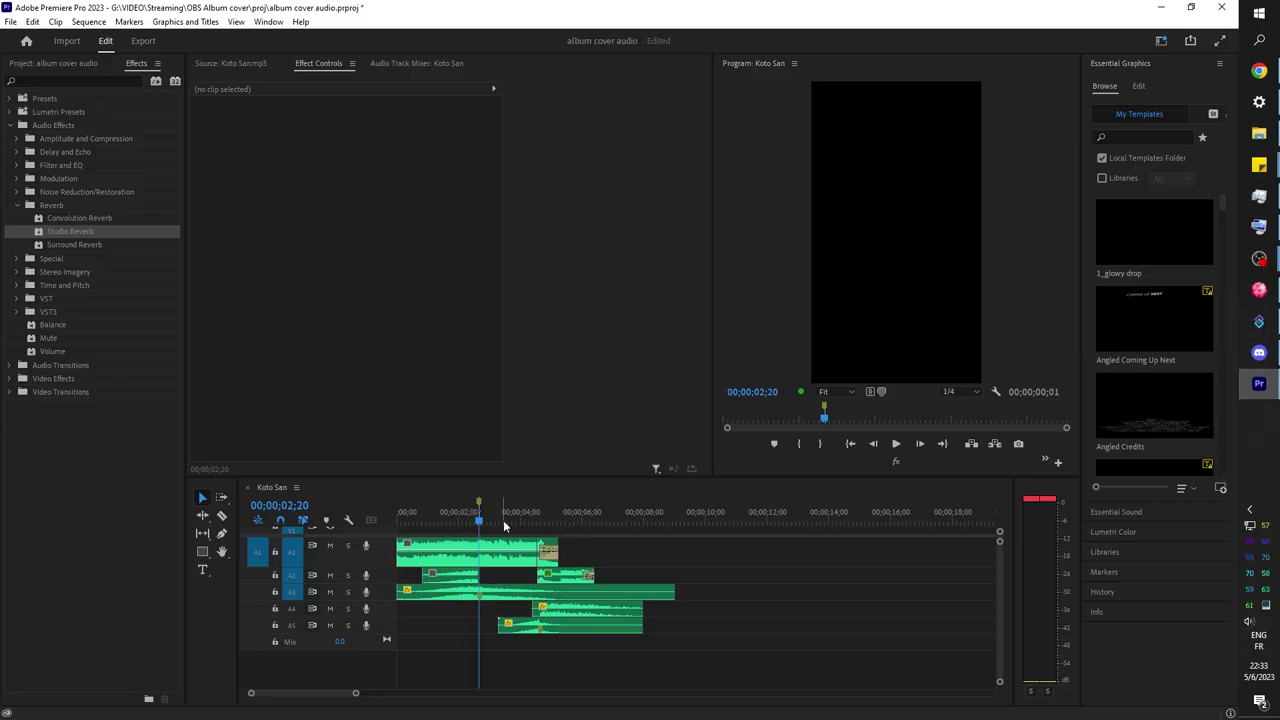
key("space")
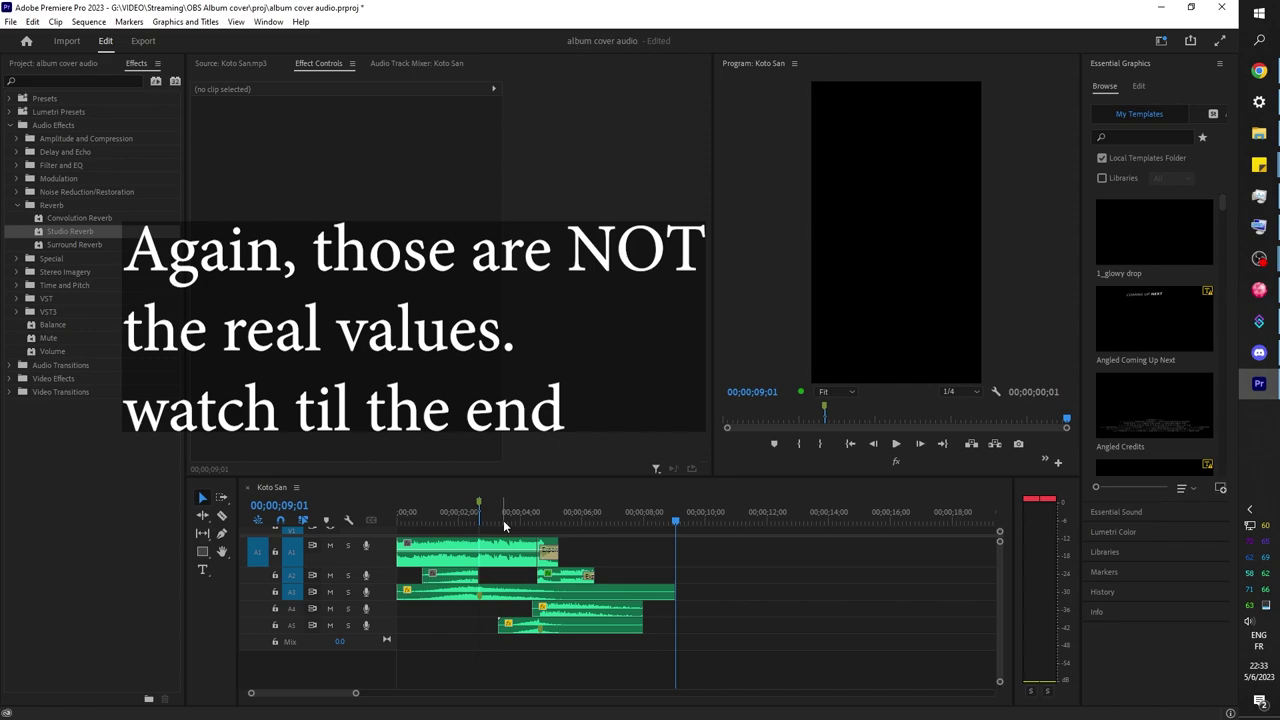
key("o")
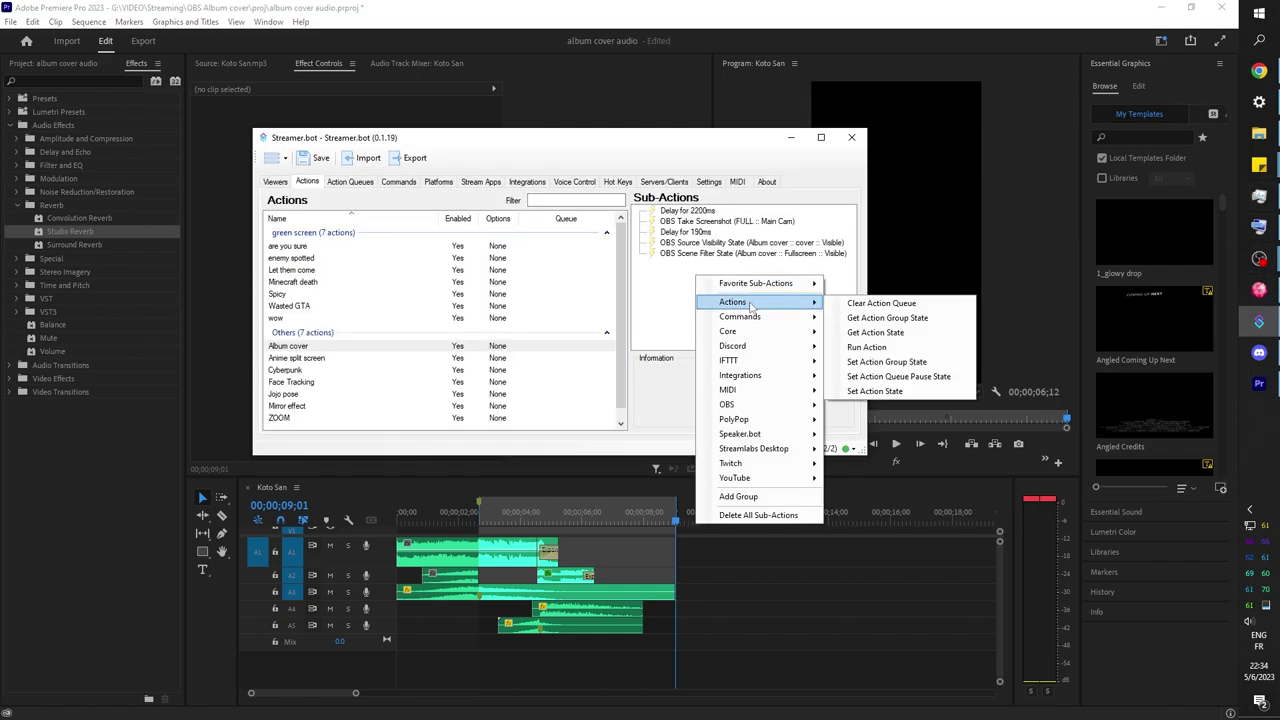
Back in Streamer.bot, add a 6120 ms delay after the Fullscreen scene filter sub-action.
mouse_move(775, 414)
left_click(860, 358)
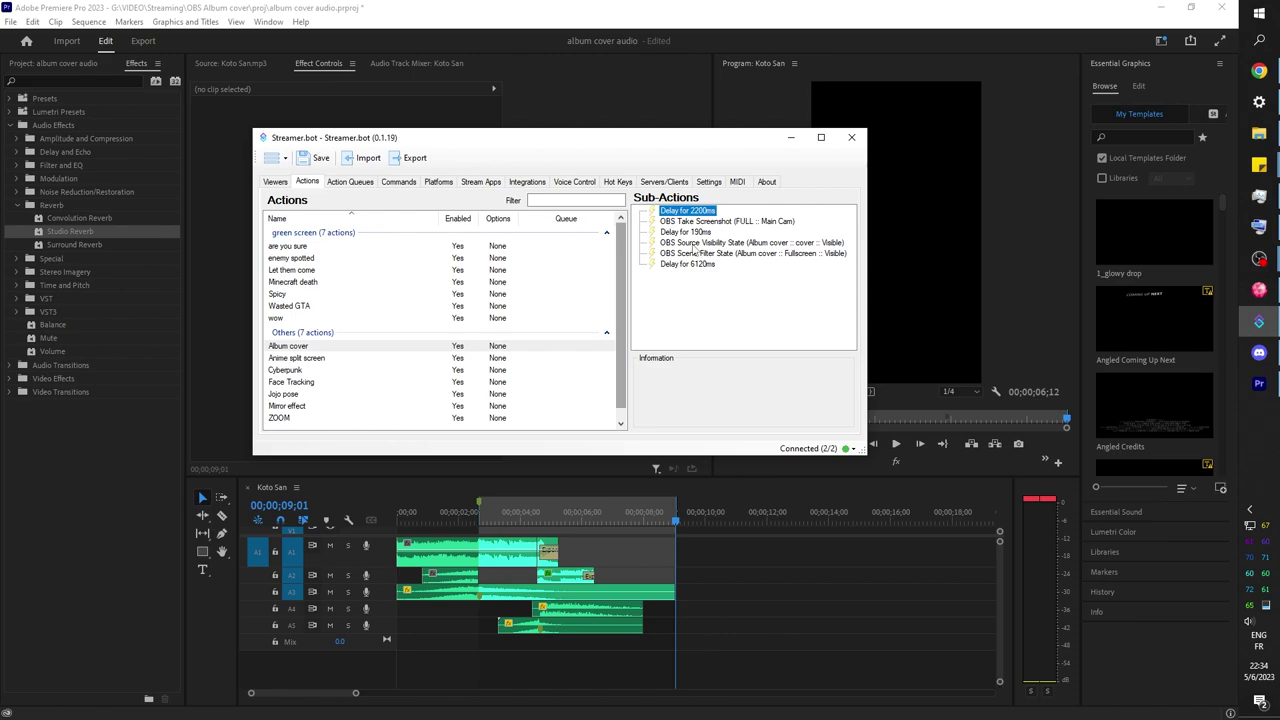
Duplicate the cover source visibility sub-action at the end of the list and set the copy's state to Hidden.
left_click(697, 243)
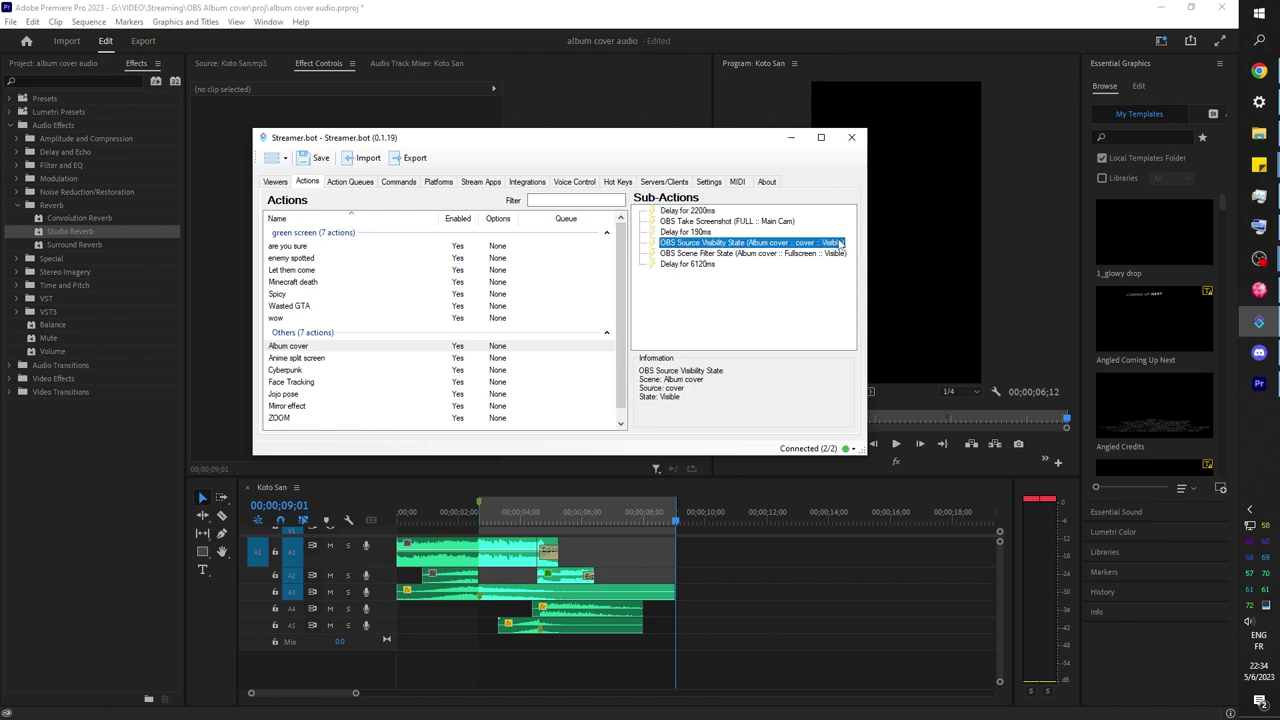
right_click(718, 245)
left_click(760, 546)
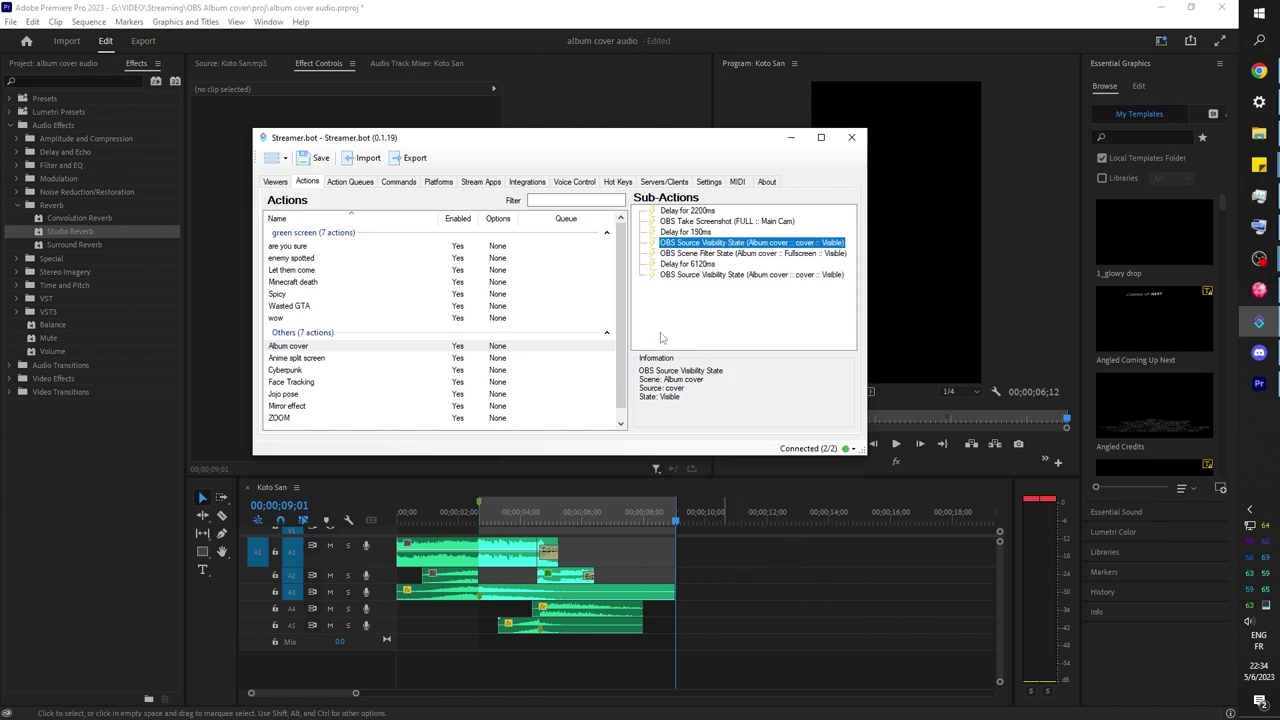
double_click(710, 275)
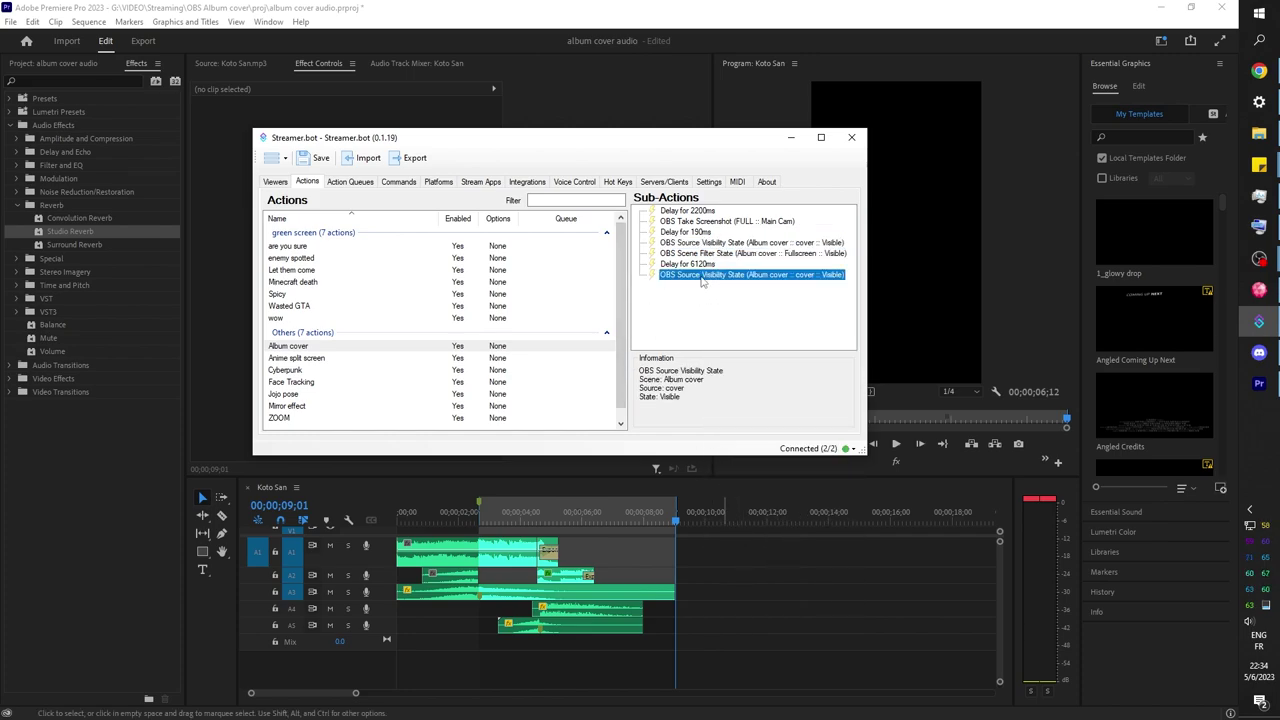
left_click(550, 314)
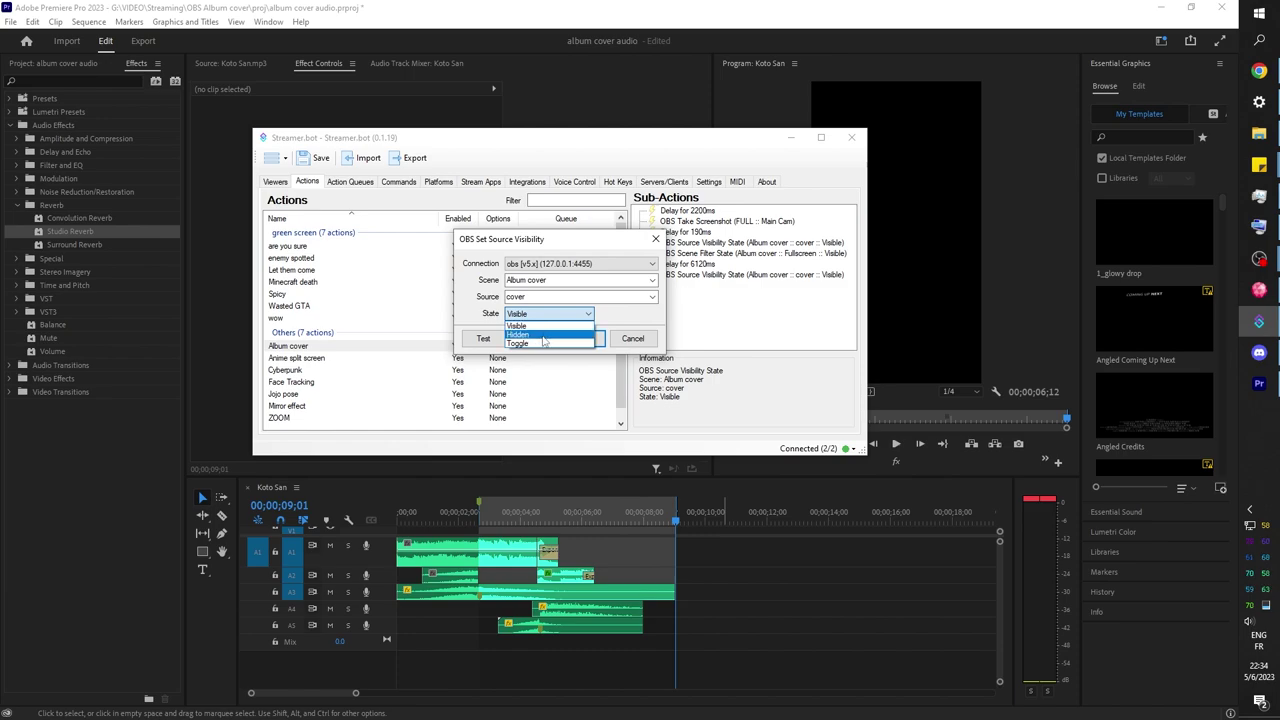
left_click(544, 334)
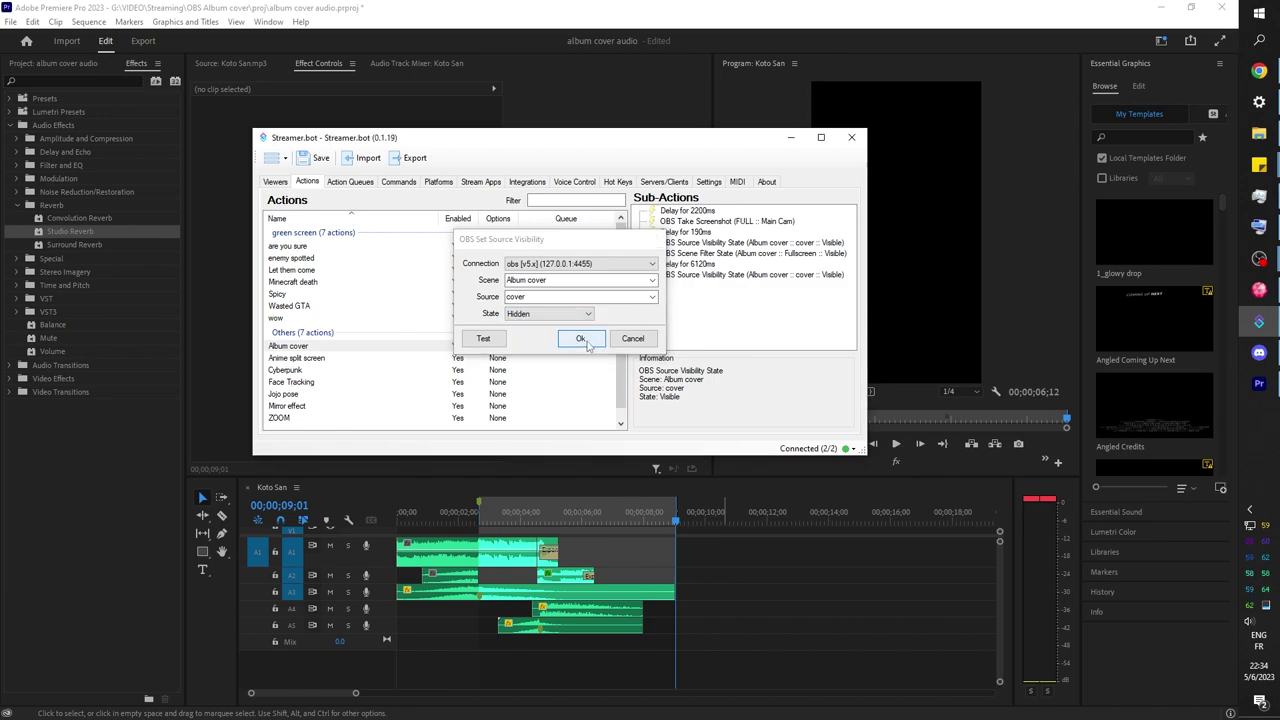
left_click(584, 341)
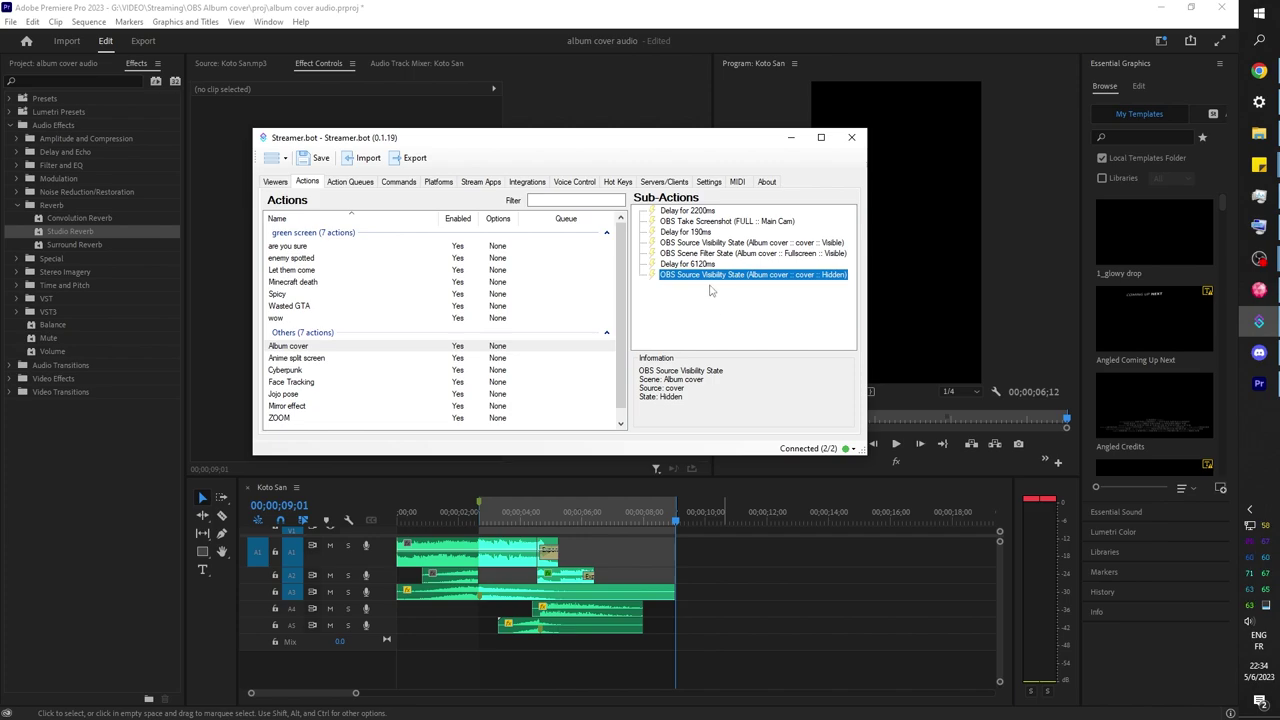
Duplicate the Fullscreen scene filter sub-action of the Album cover action and set the copy's filter to BIG.
left_click(703, 254)
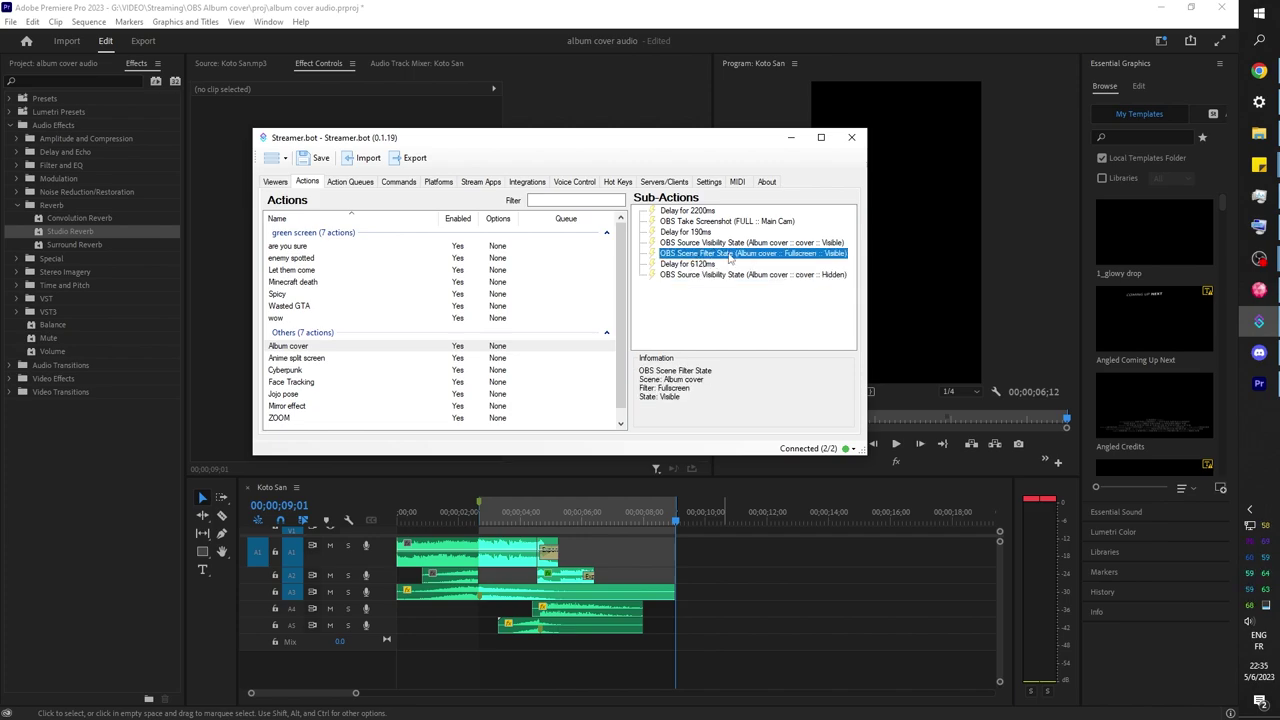
right_click(729, 257)
left_click(737, 526)
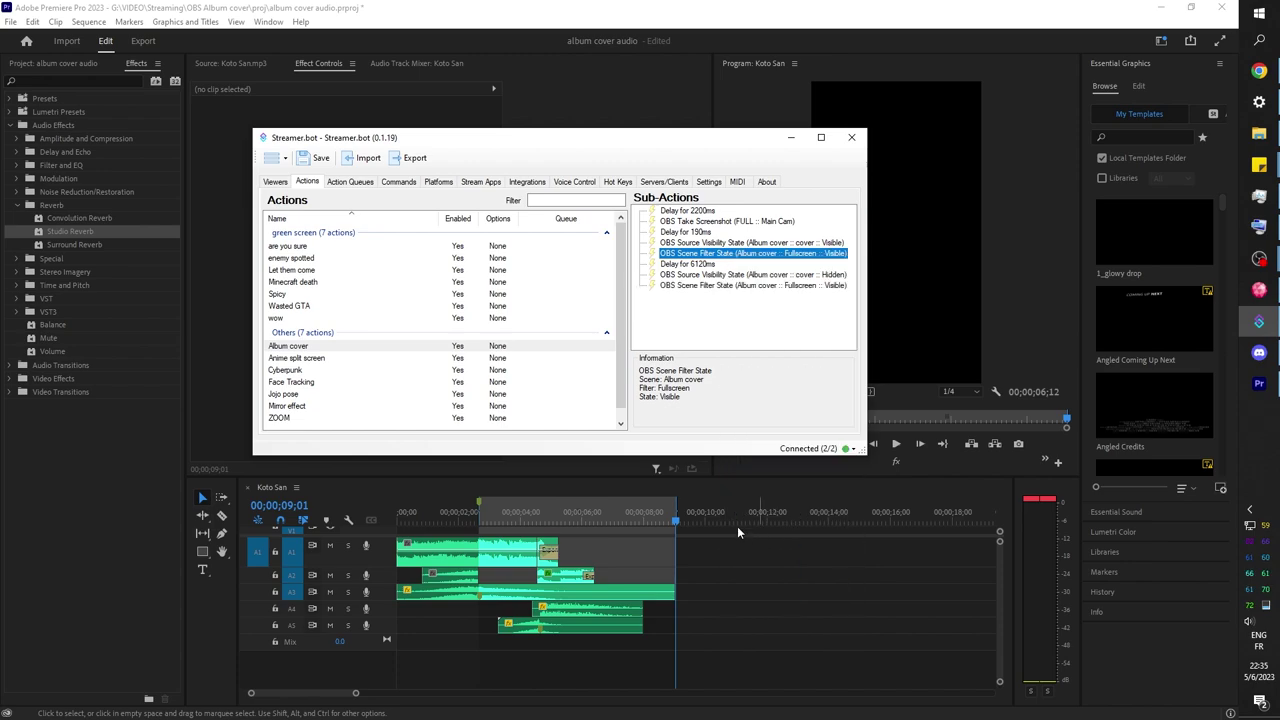
double_click(699, 288)
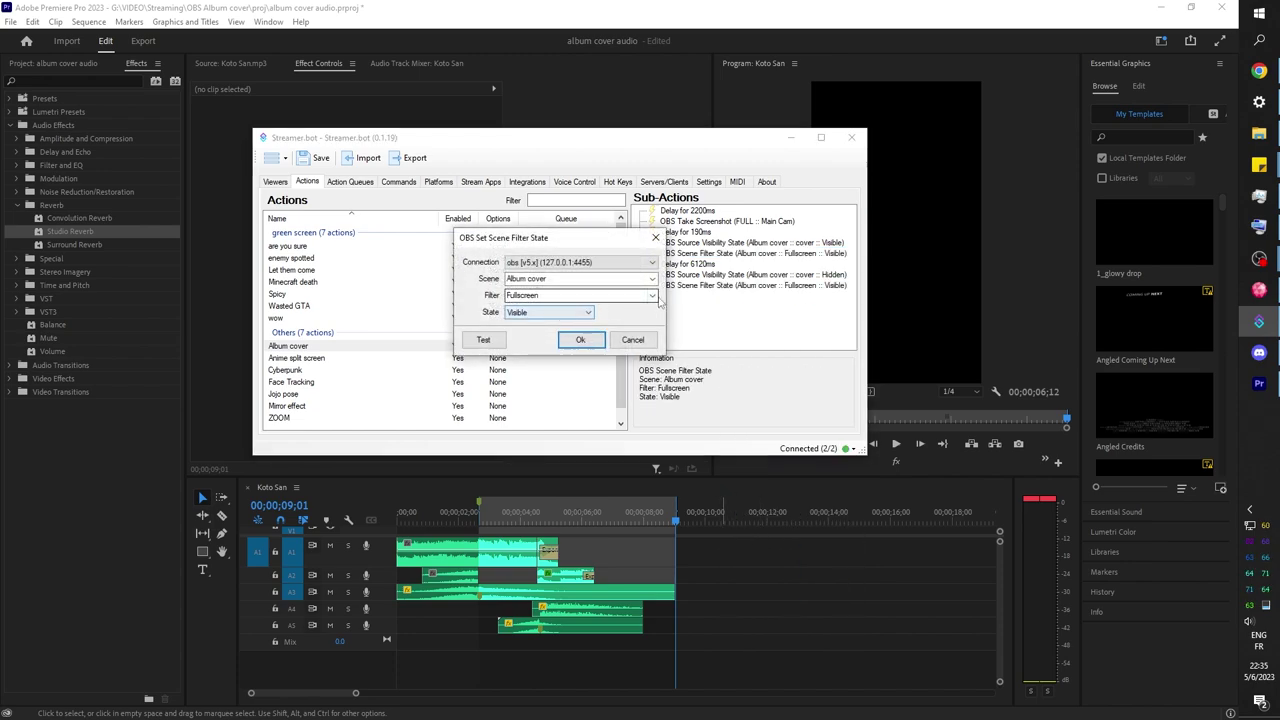
left_click(652, 296)
left_click(573, 318)
left_click(580, 339)
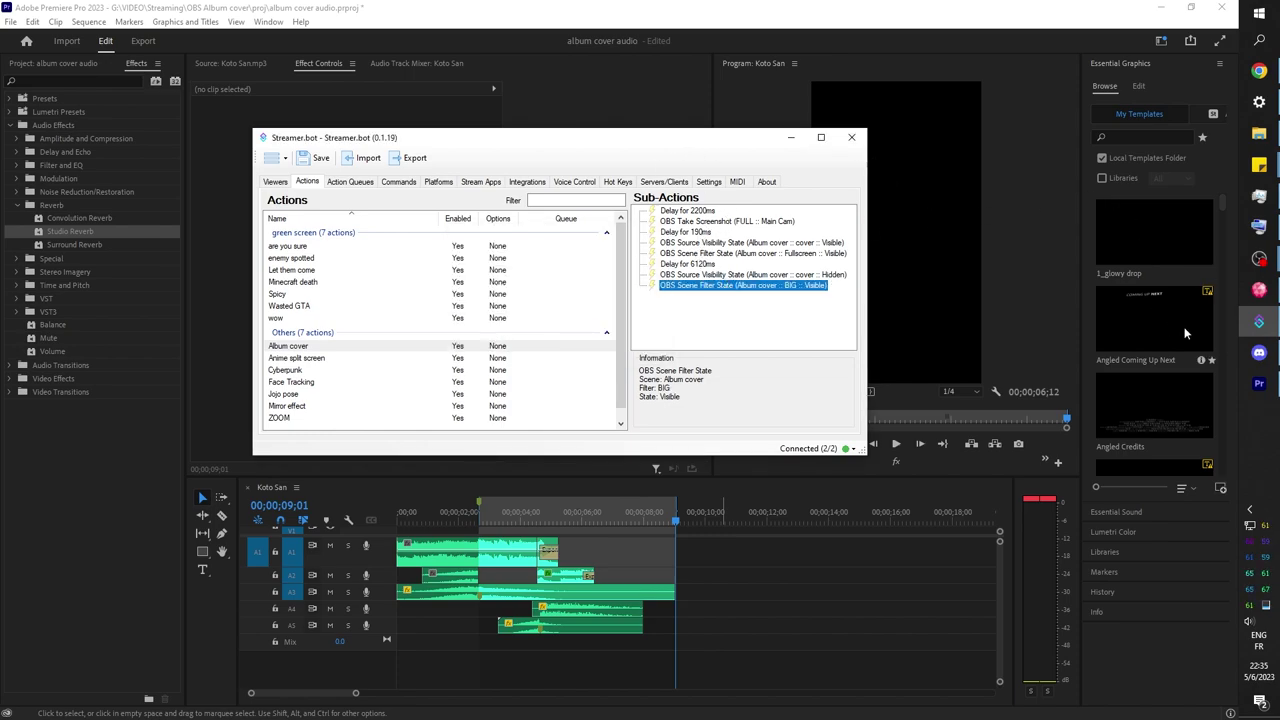
Switch to OBS, check the Album cover scene's Fullscreen and BIG filters against the sub-actions, and close the filters window.
left_click(1259, 262)
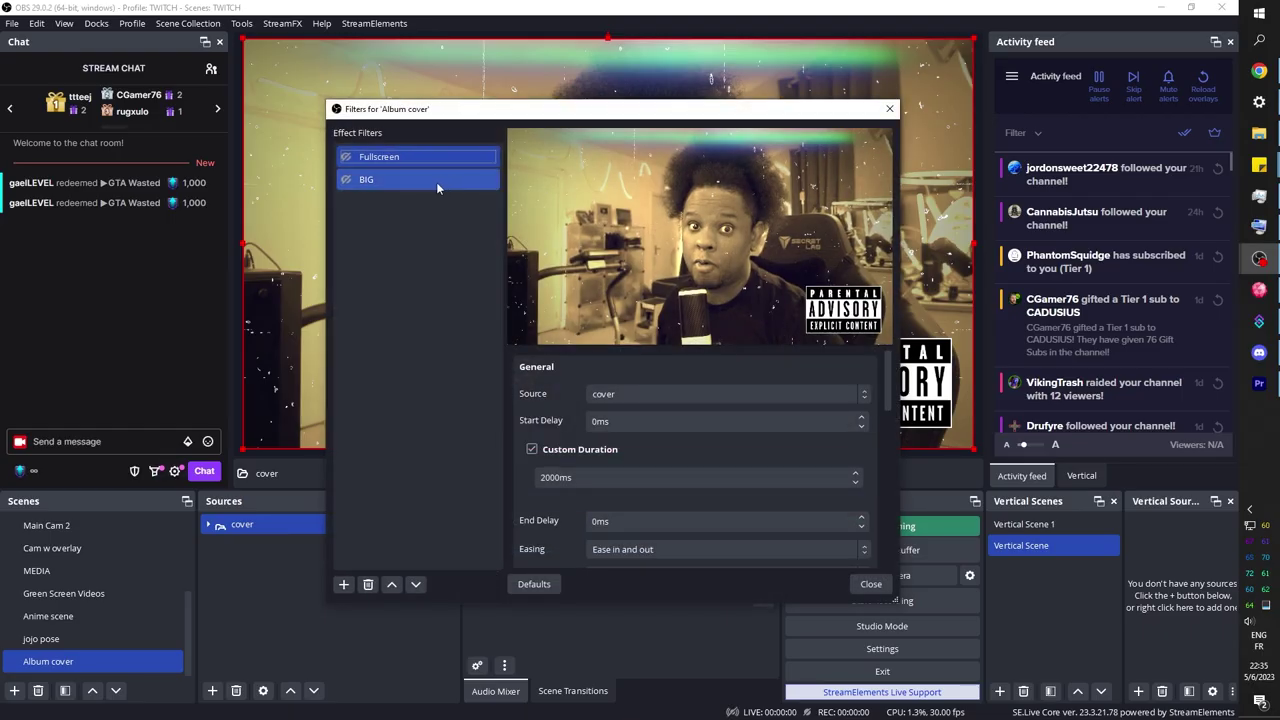
left_click(345, 160)
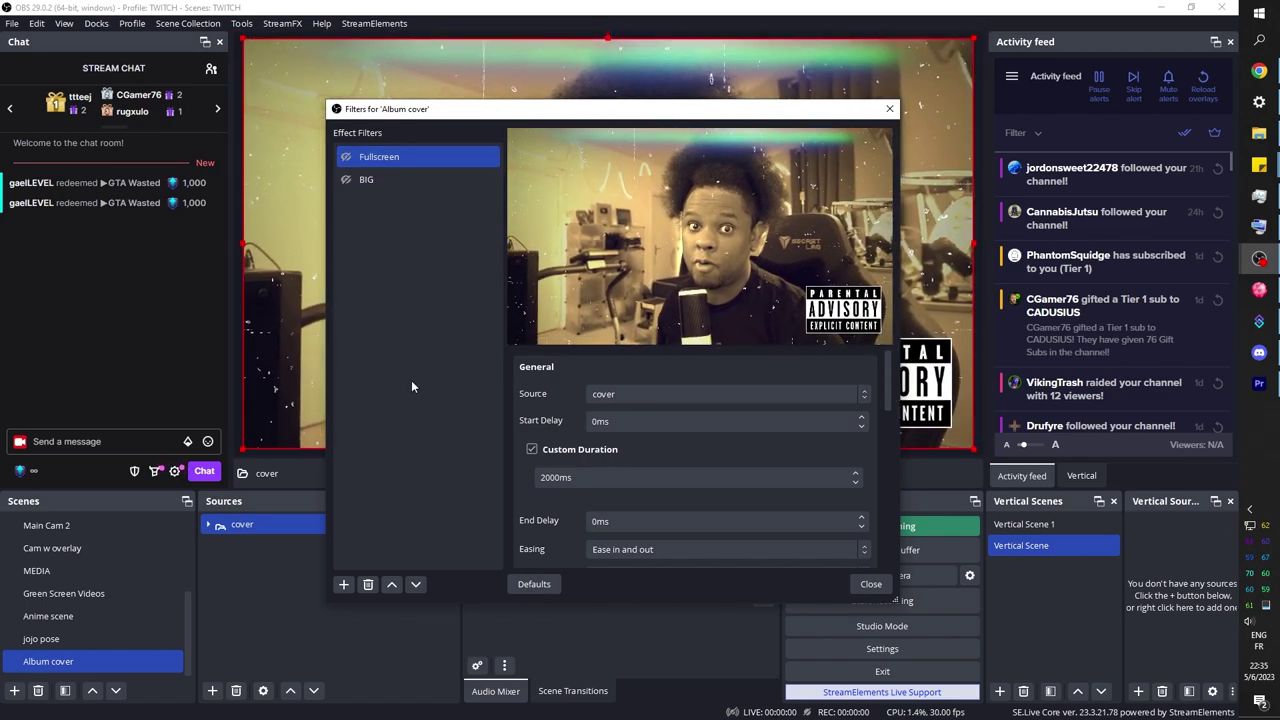
key("alt+Tab")
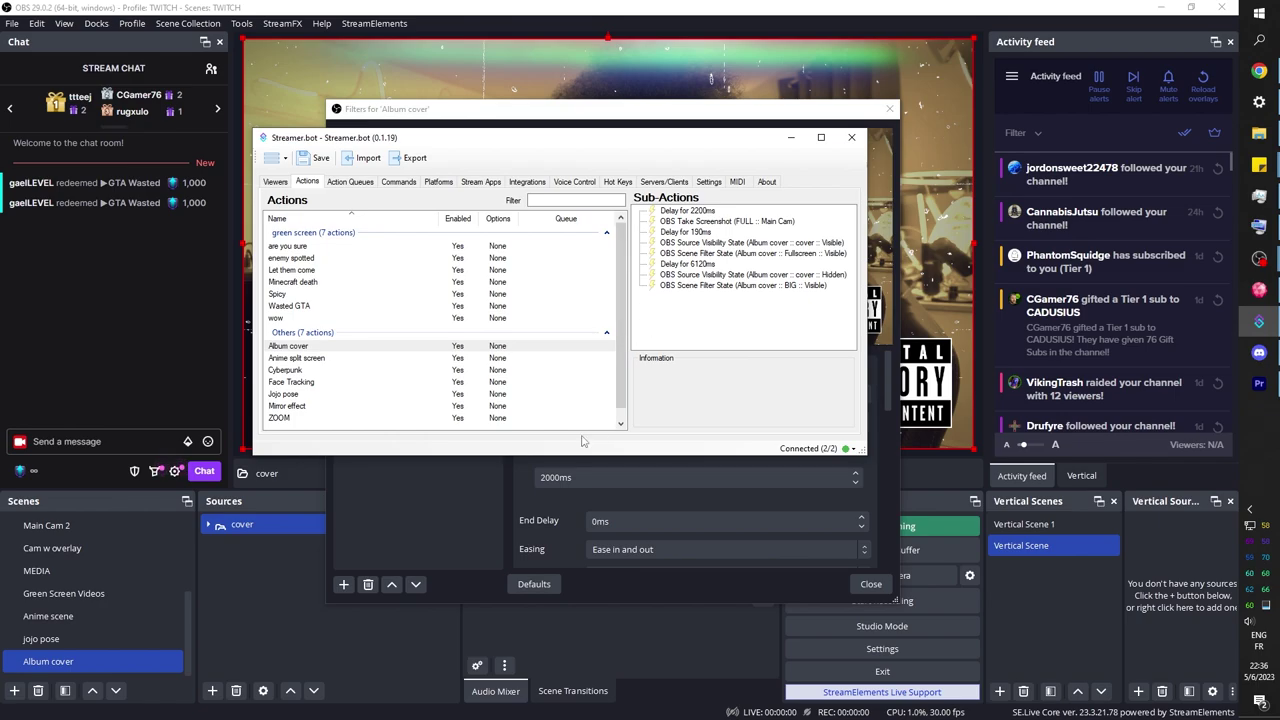
key("alt+Tab")
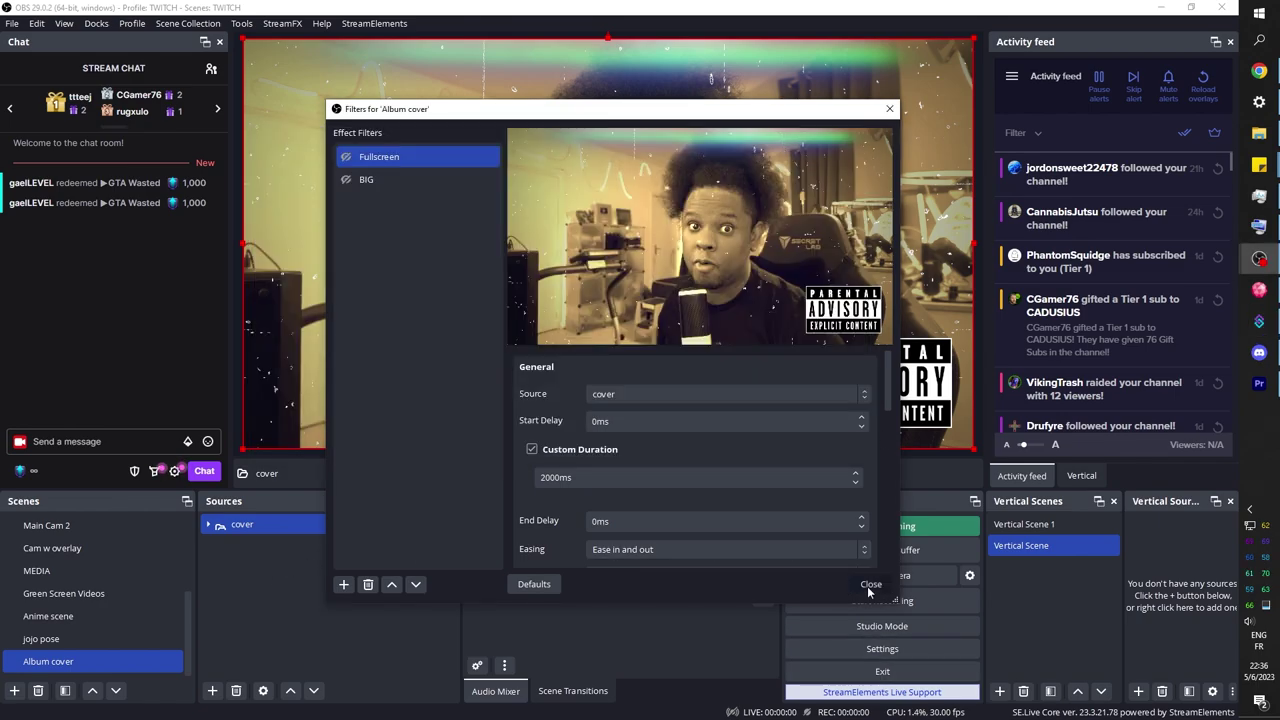
left_click(869, 586)
Add a new media source named "Msuic" to the Album cover scene.
left_click(212, 690)
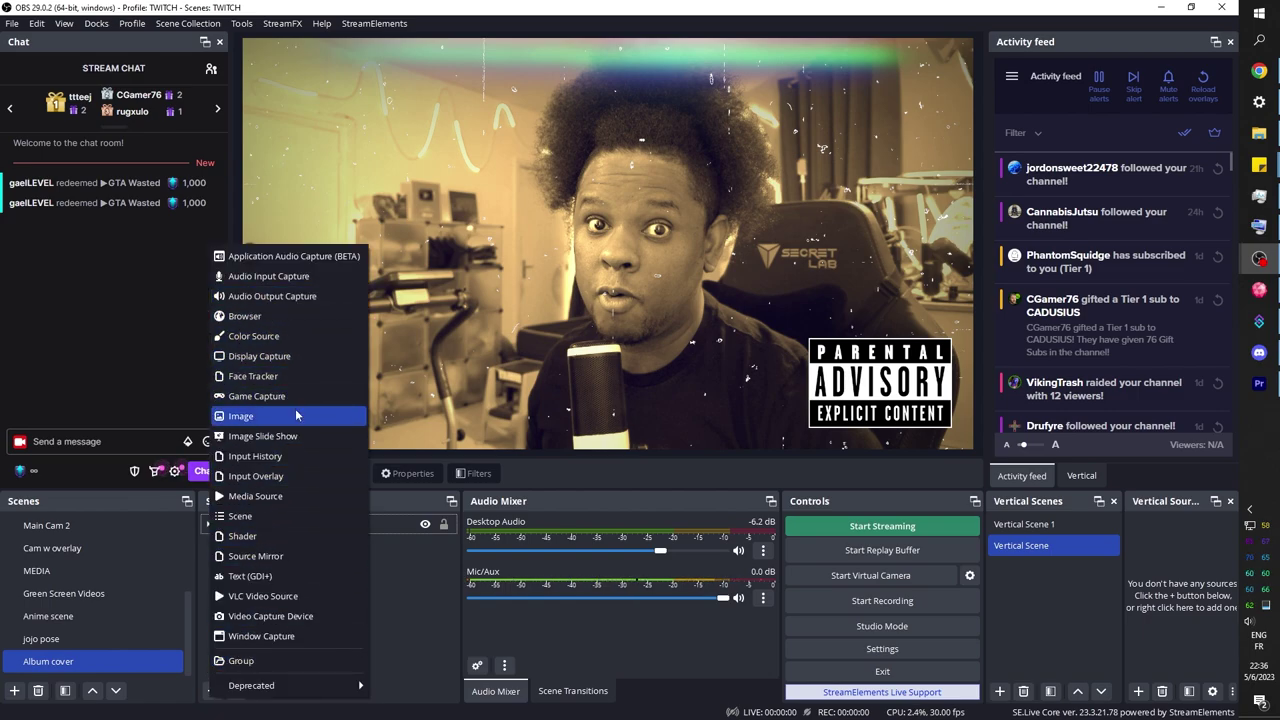
left_click(281, 497)
type("Msuic")
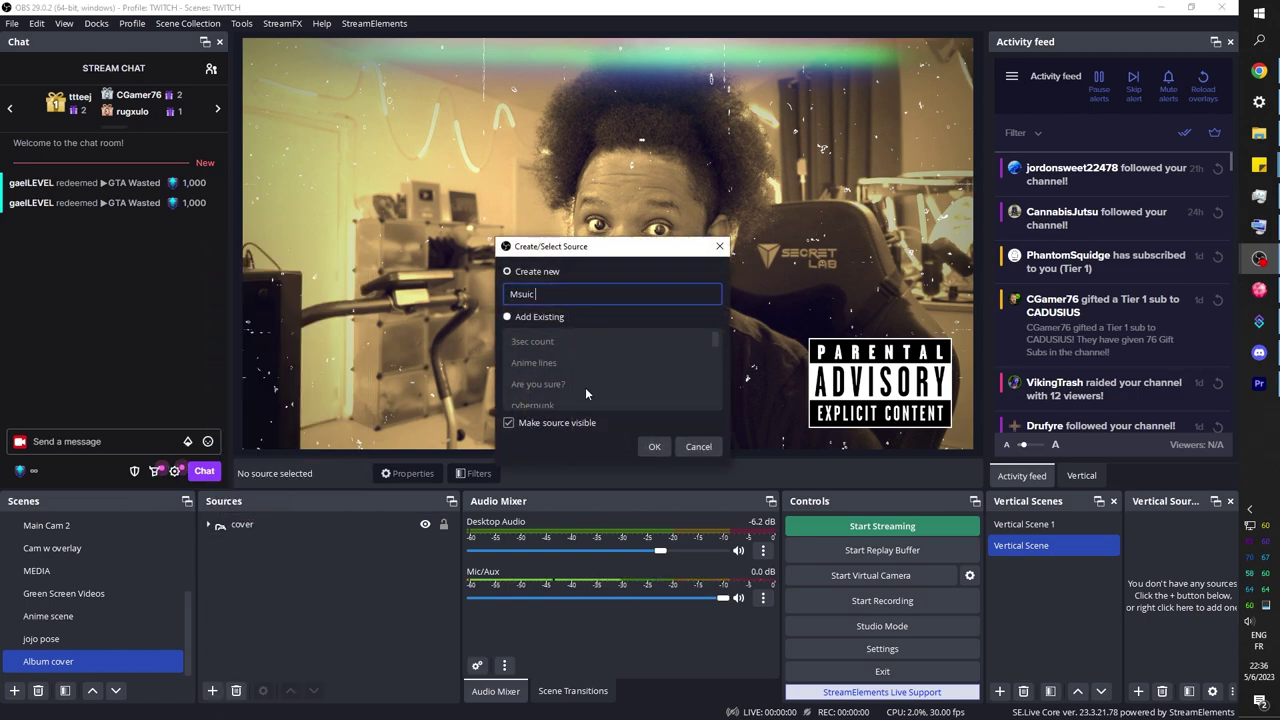
left_click(654, 447)
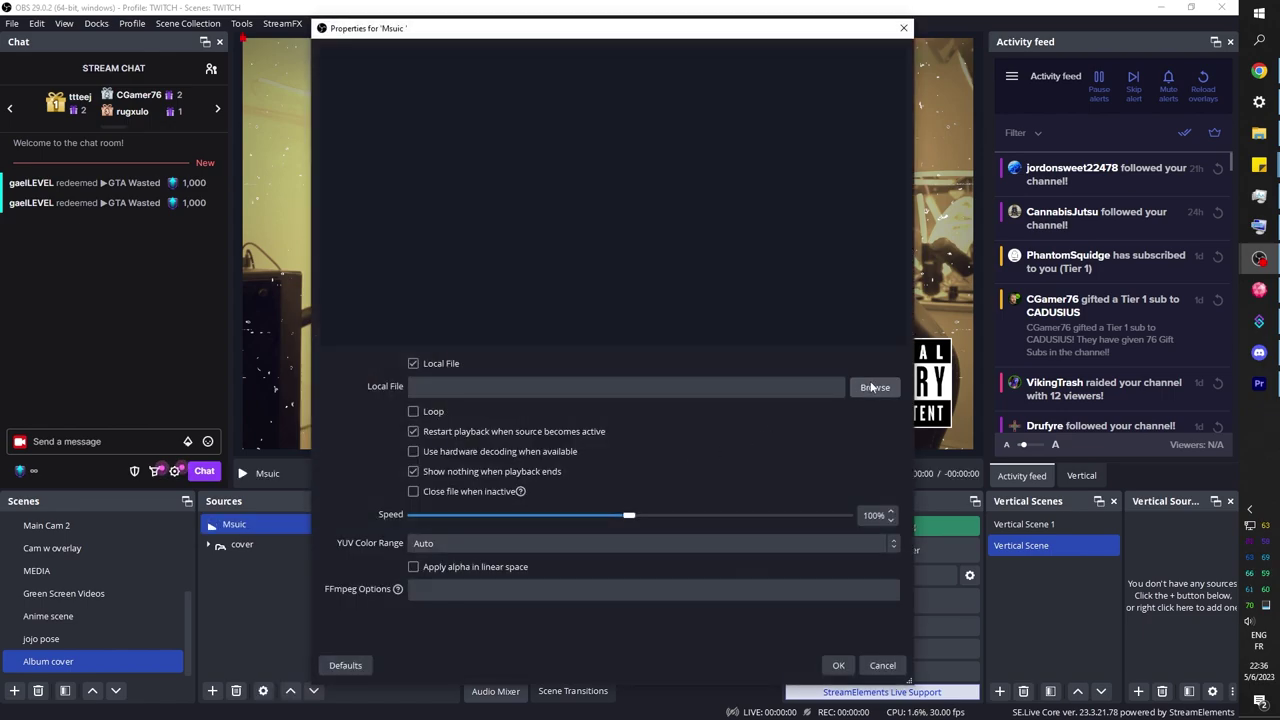
Load "Koto San x Album cover sound.mp3" from the OBS Album cover music folder as the media source's local file.
left_click(875, 387)
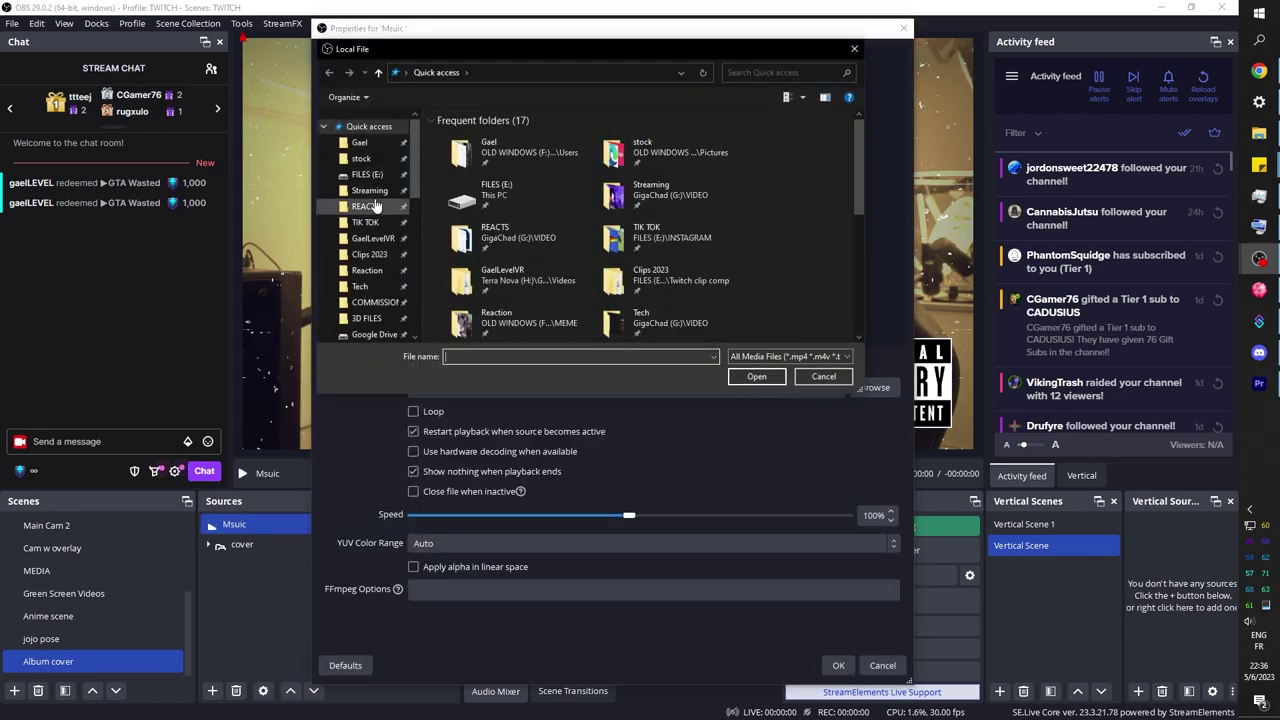
left_click(369, 190)
double_click(480, 135)
double_click(480, 131)
left_click(470, 131)
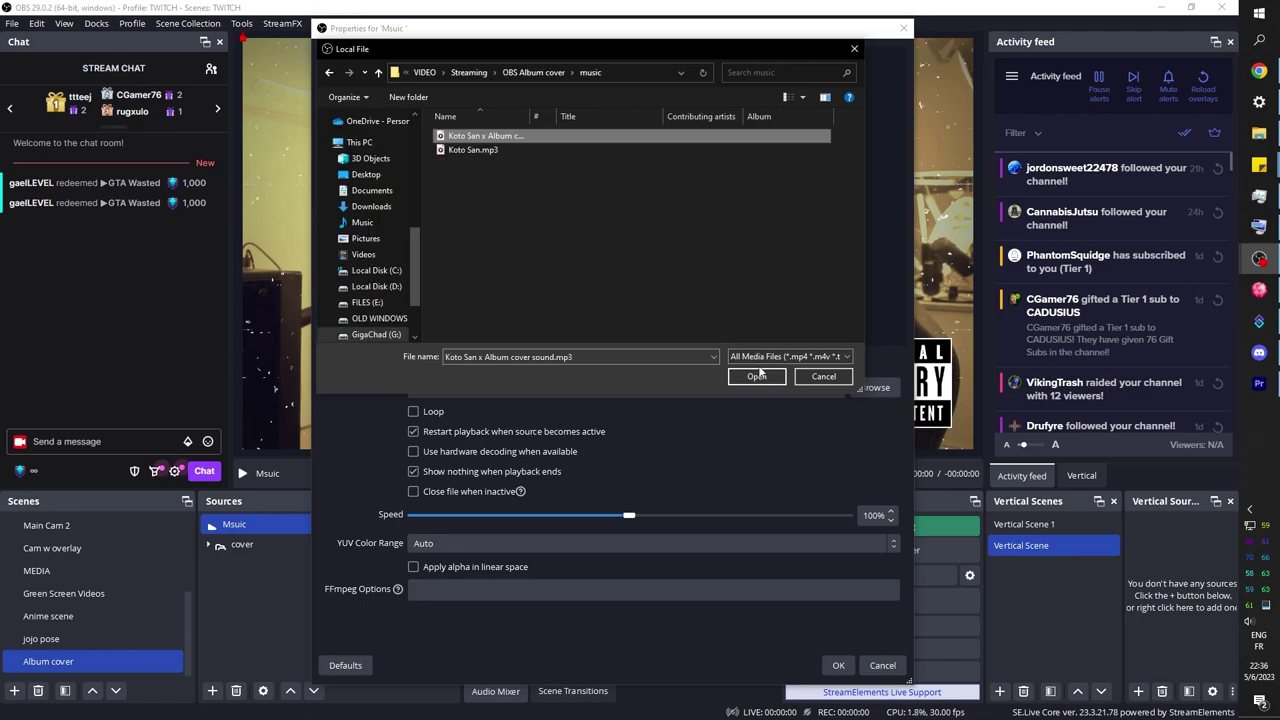
left_click(756, 376)
left_click(838, 666)
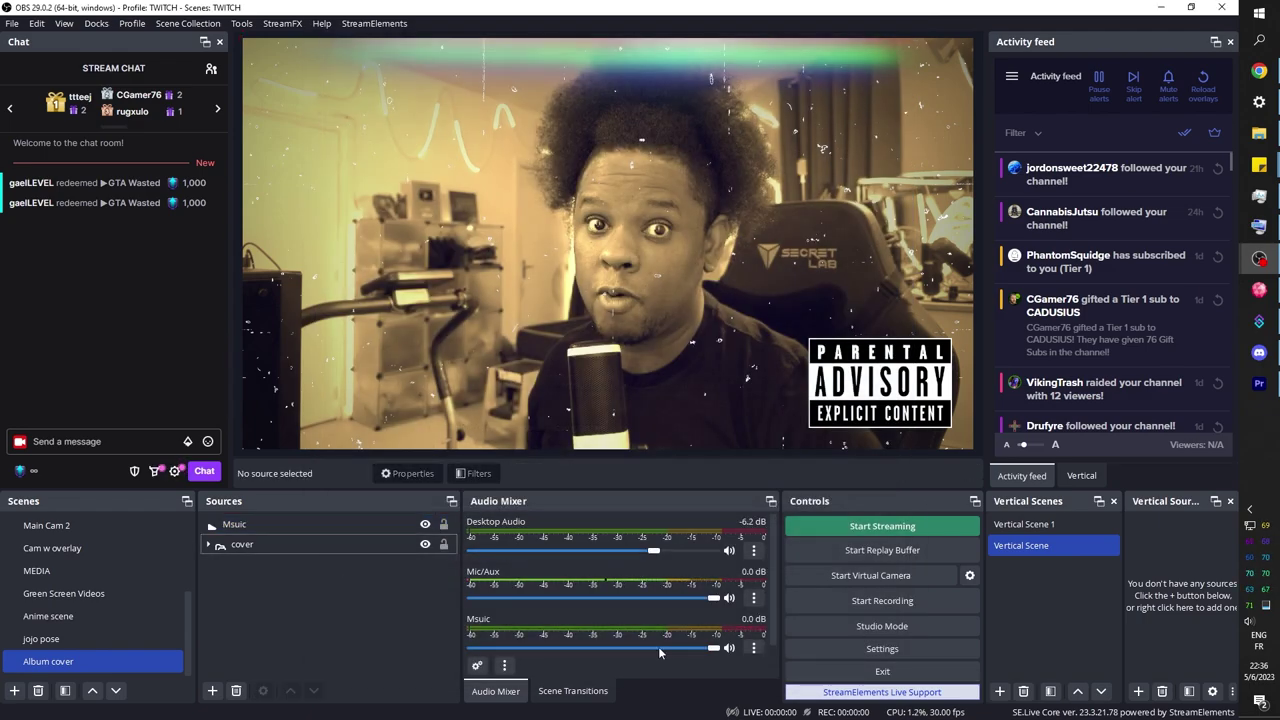
Set the Msuic source's audio monitoring to Monitor Only (mute output) and lower its volume to about -13.2 dB.
left_click_drag(659, 653, 643, 650)
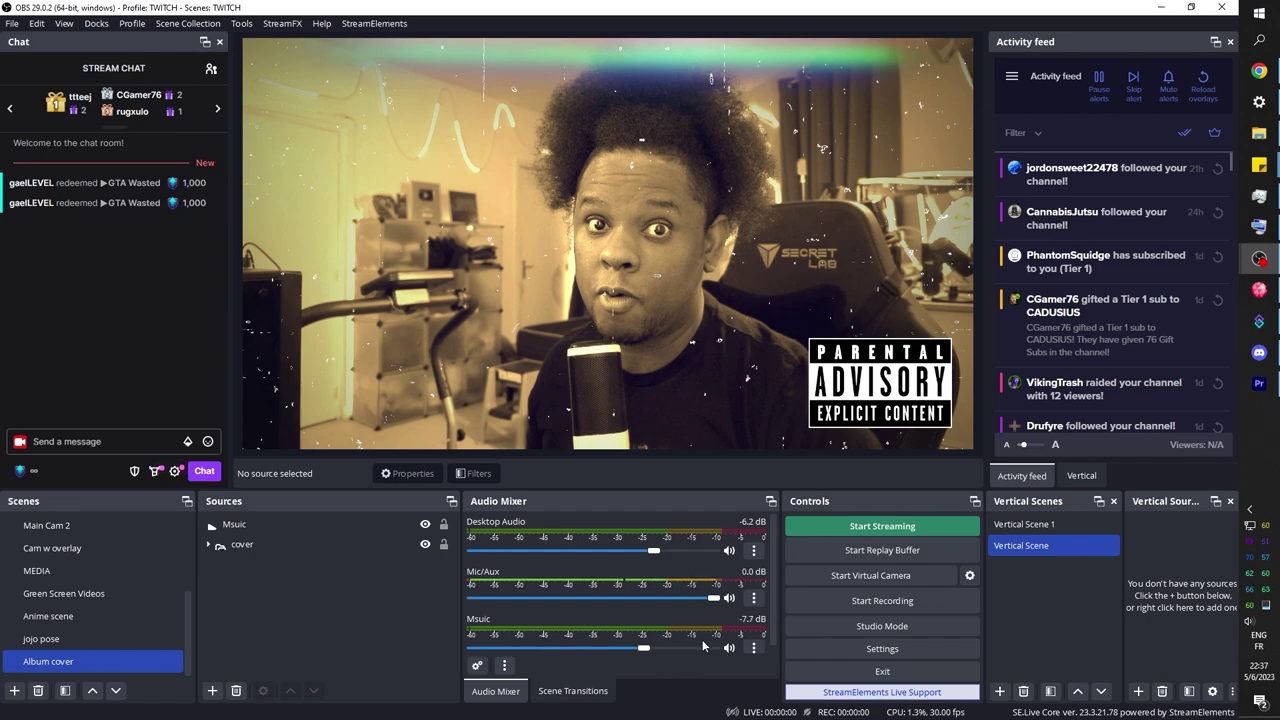
left_click(754, 647)
left_click(781, 636)
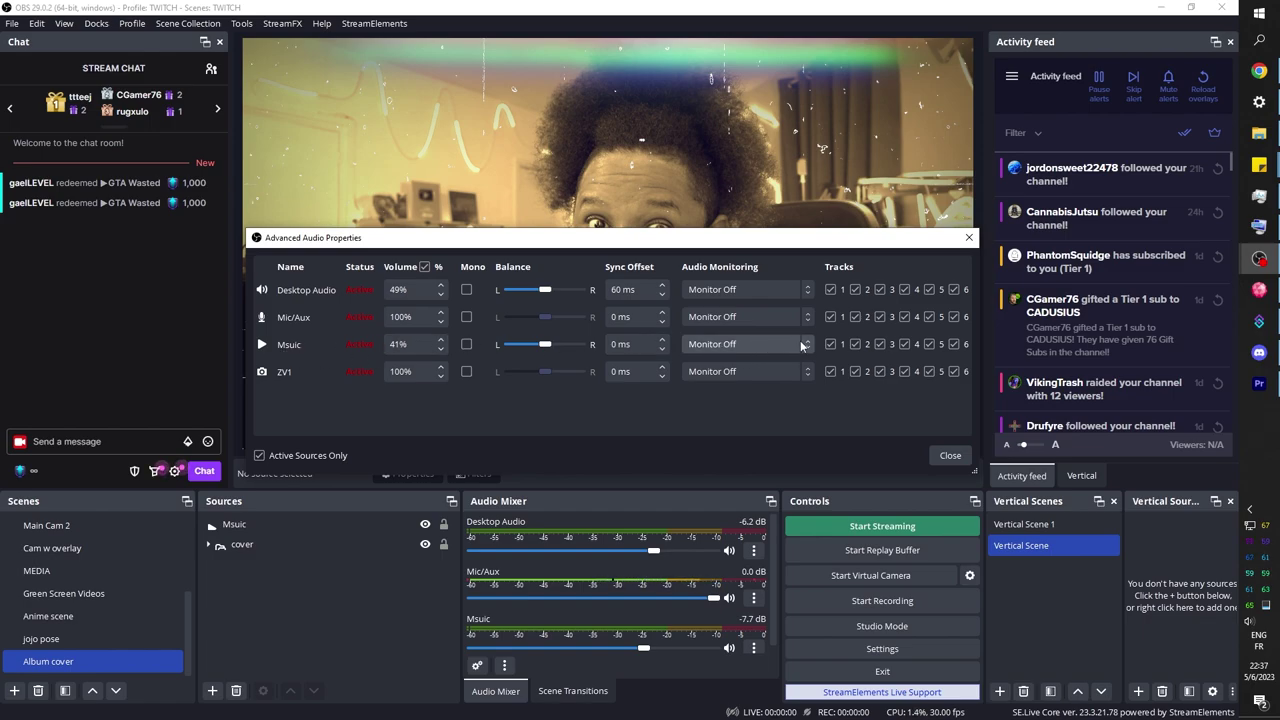
left_click(740, 344)
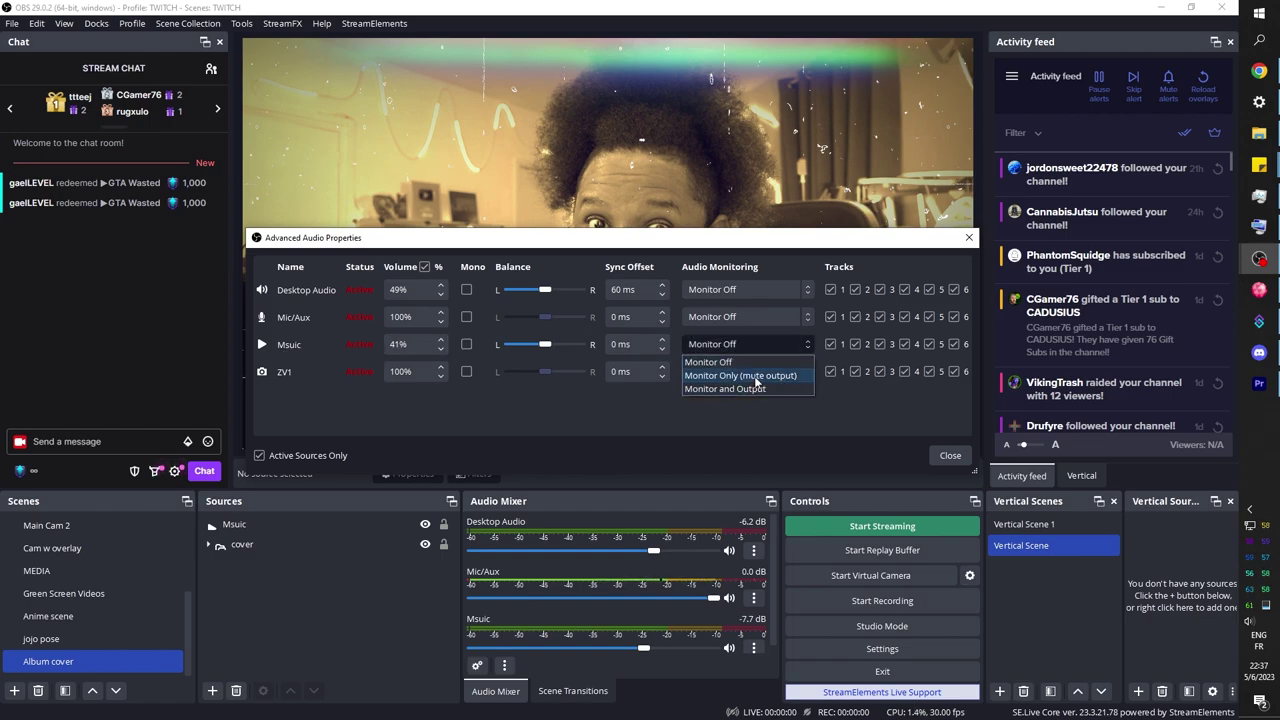
left_click(755, 376)
left_click(950, 455)
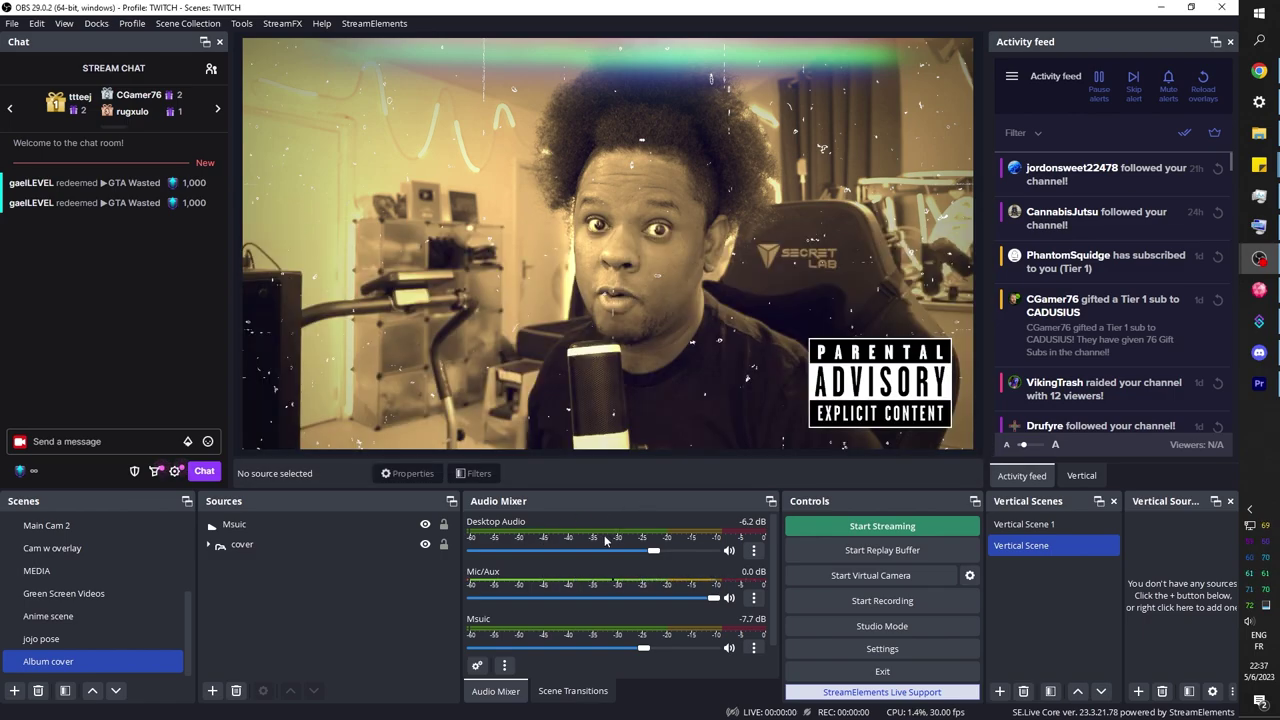
left_click_drag(643, 648, 615, 650)
Rename the Msuic source as "Music".
right_click(243, 530)
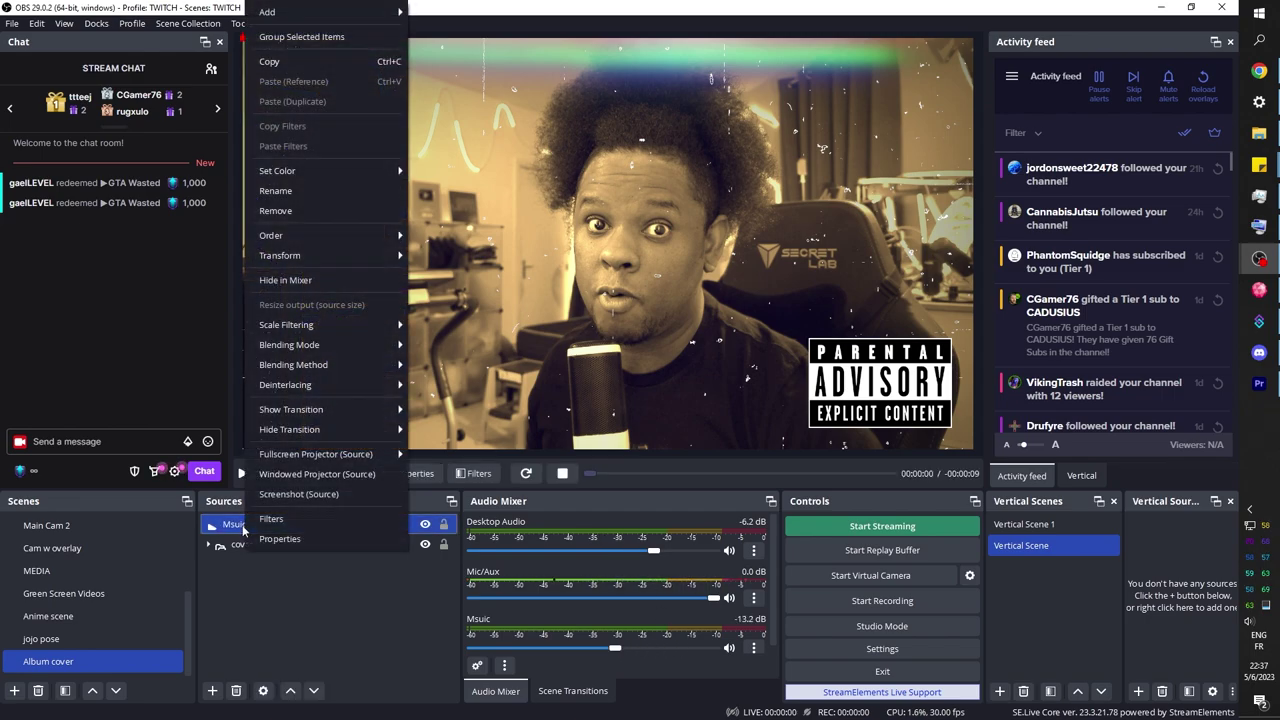
left_click(275, 190)
type("Music")
key("Return")
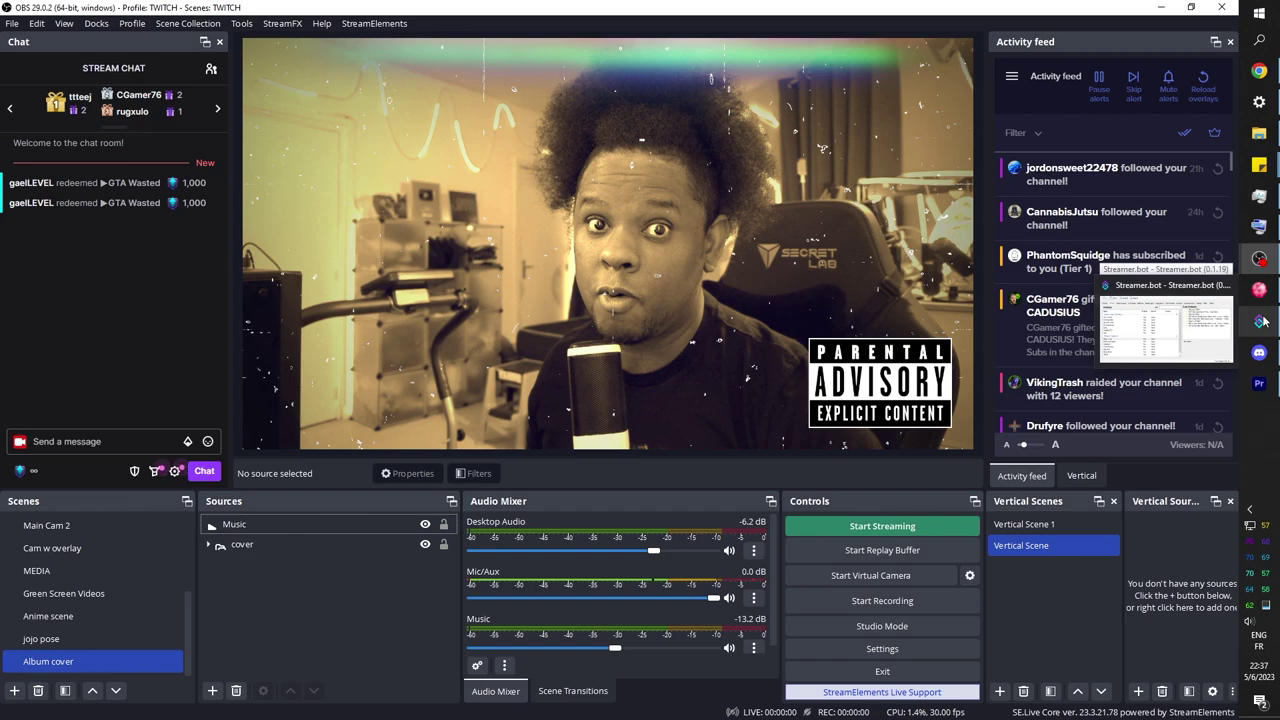
In Streamer.bot, add a Set Source Visibility State sub-action making Album cover's Music source Visible, and move it to the top of the list.
left_click(1262, 320)
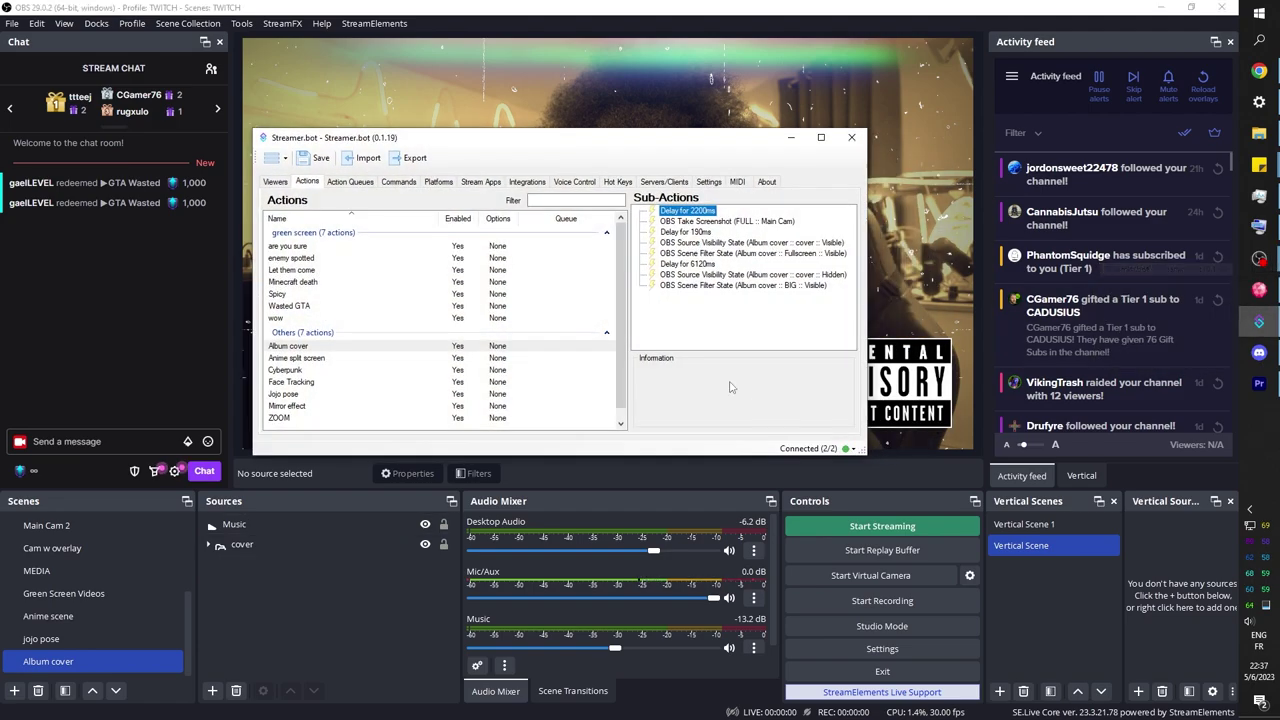
right_click(681, 315)
mouse_move(790, 440)
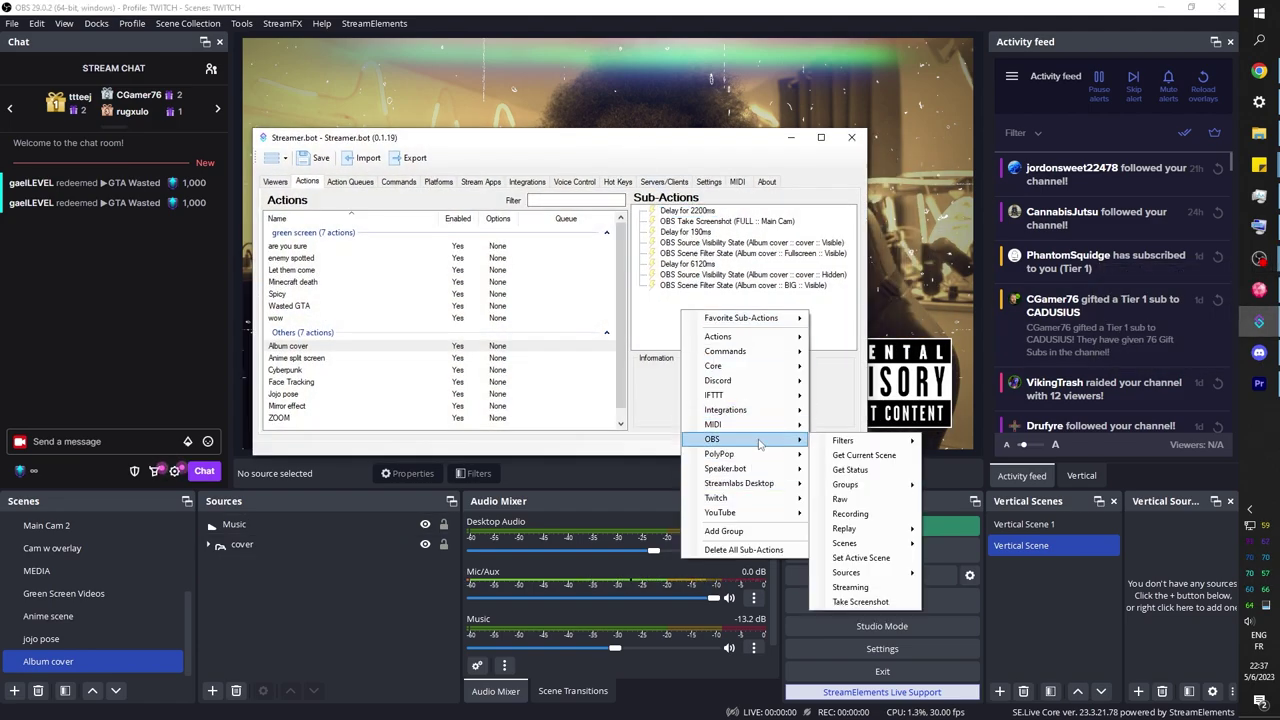
mouse_move(850, 572)
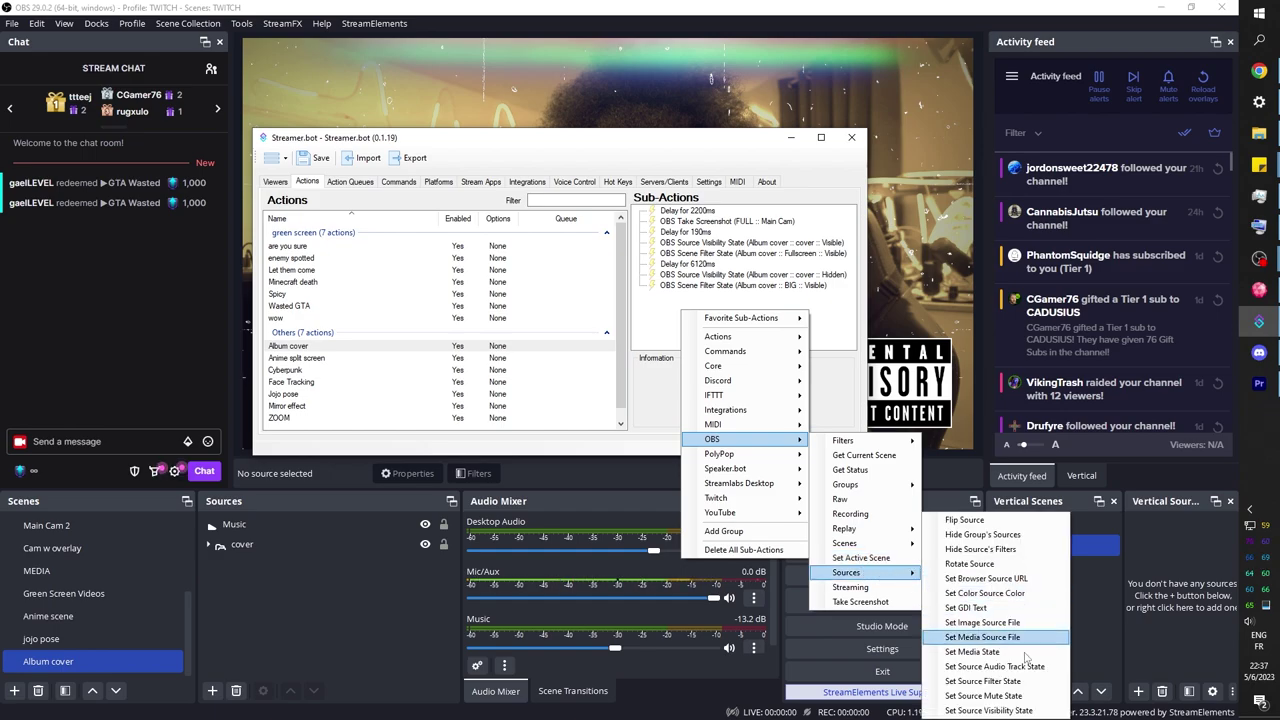
left_click(1010, 711)
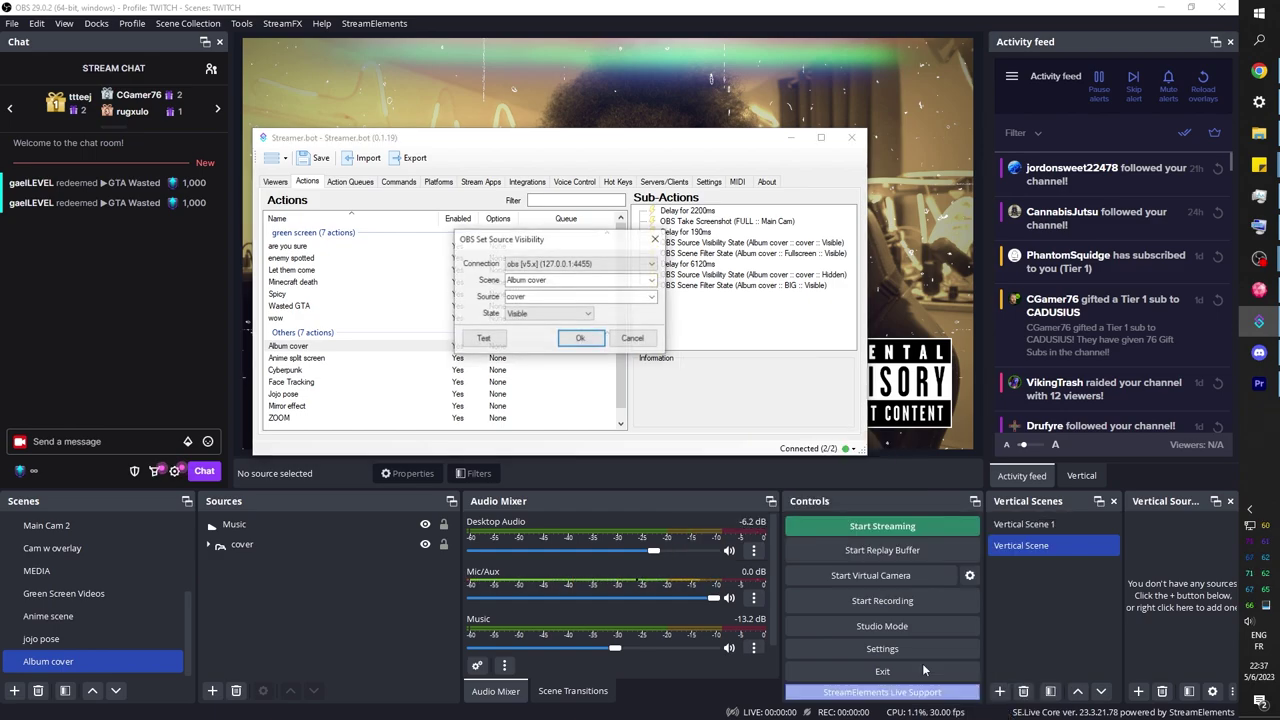
left_click(652, 298)
left_click(580, 307)
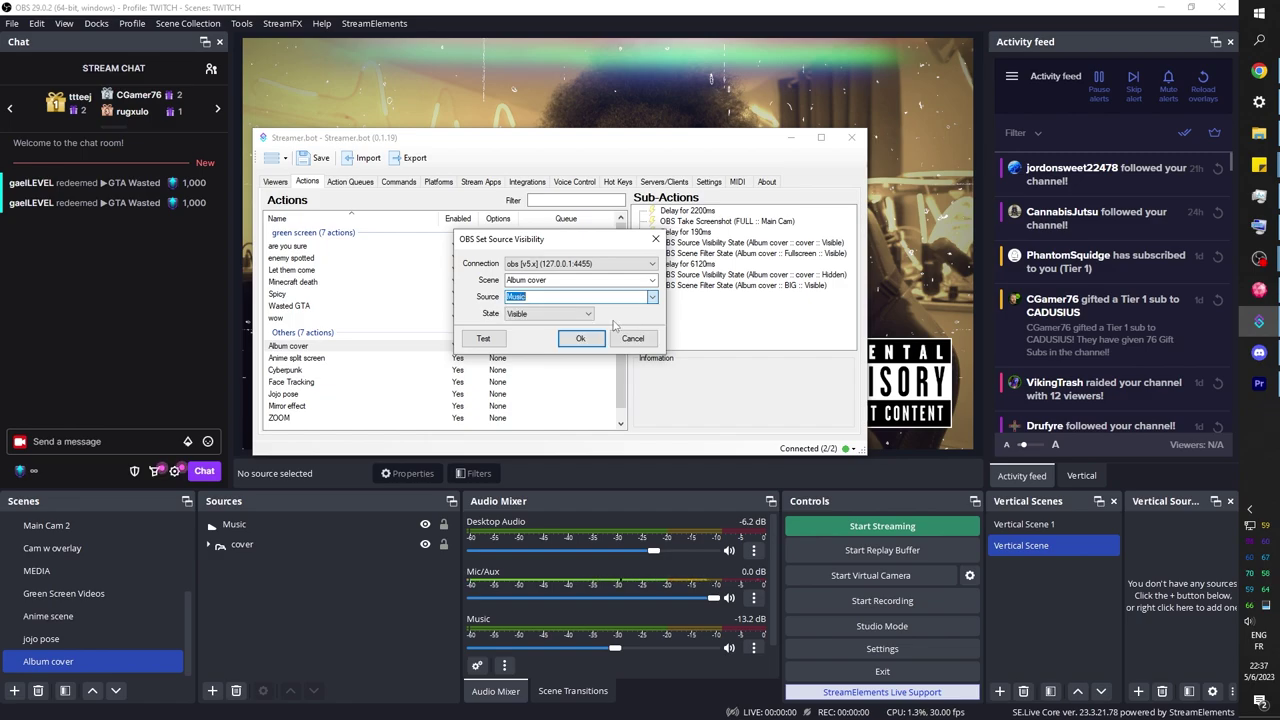
left_click(579, 339)
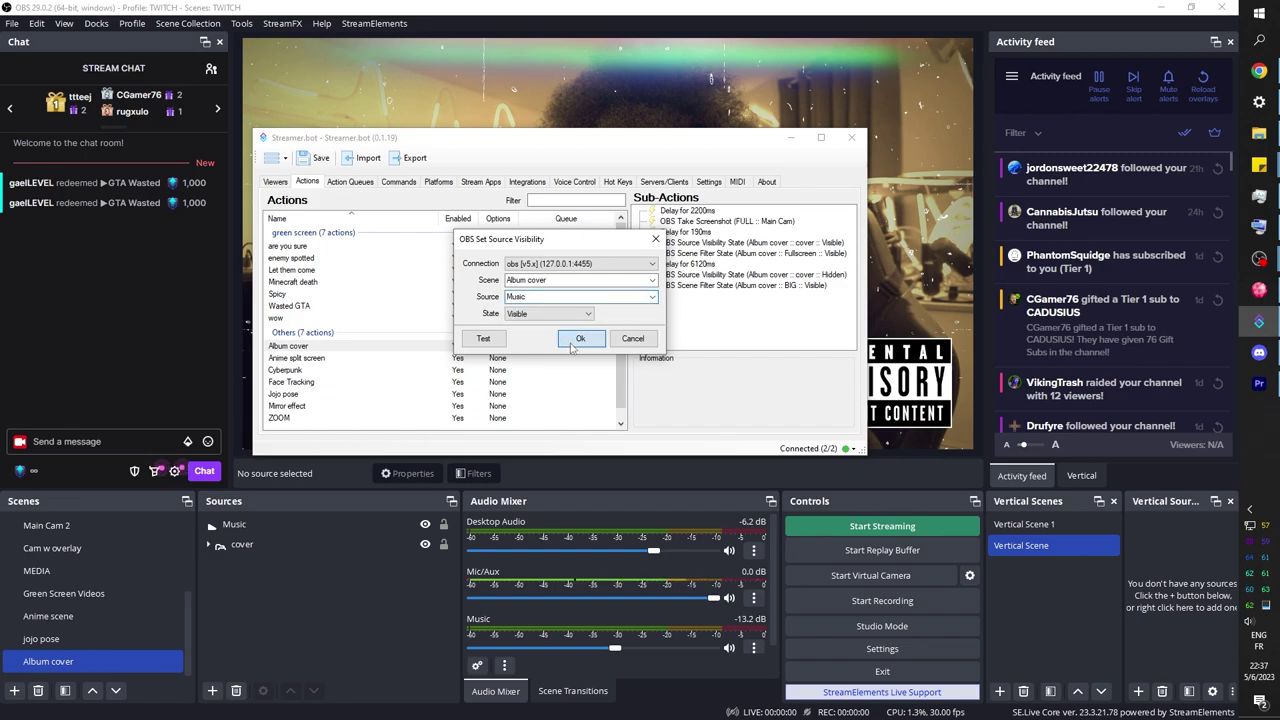
left_click(690, 297)
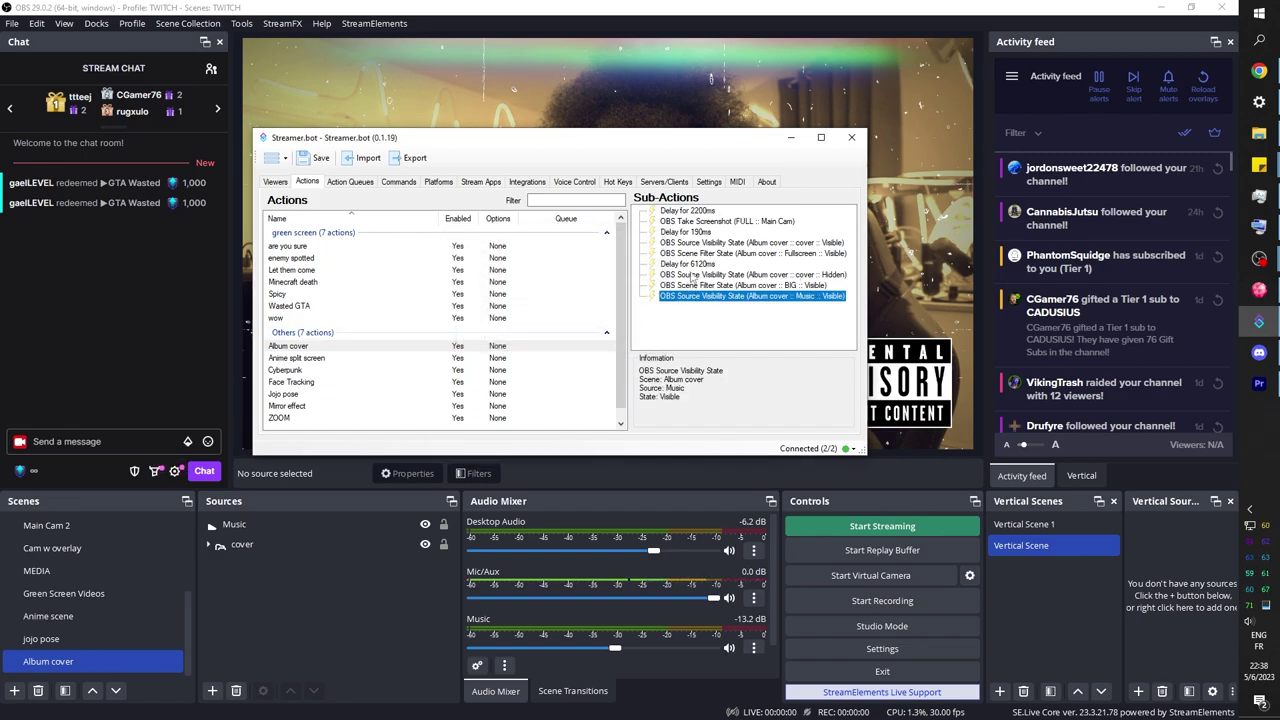
left_click_drag(685, 302, 661, 226)
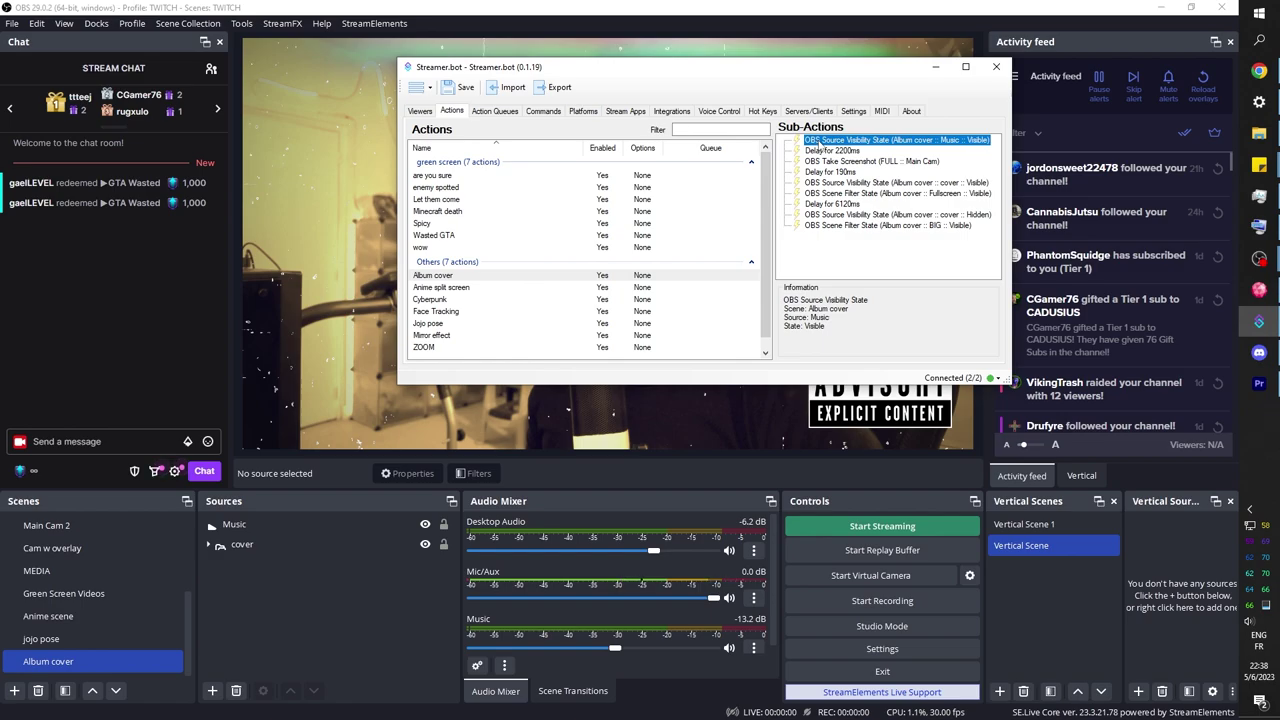
Duplicate the Music source visibility sub-action and set the copy at the end of the list to Hidden.
right_click(827, 141)
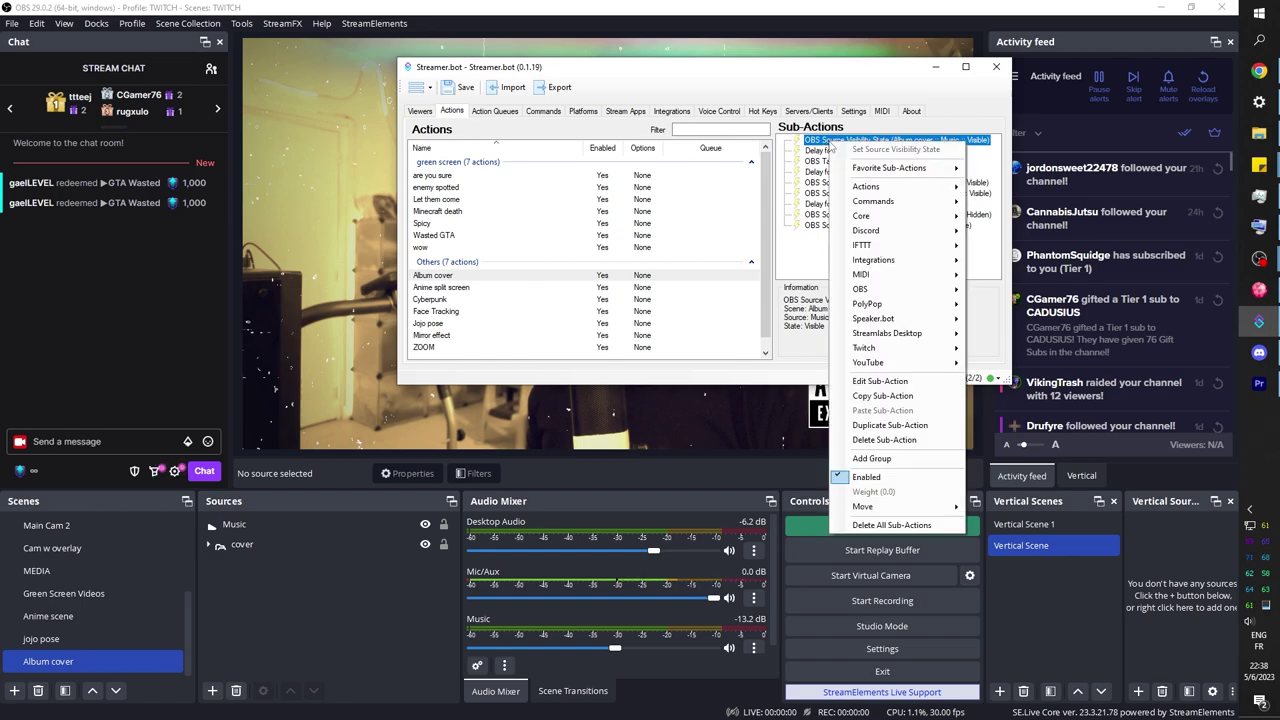
left_click(870, 426)
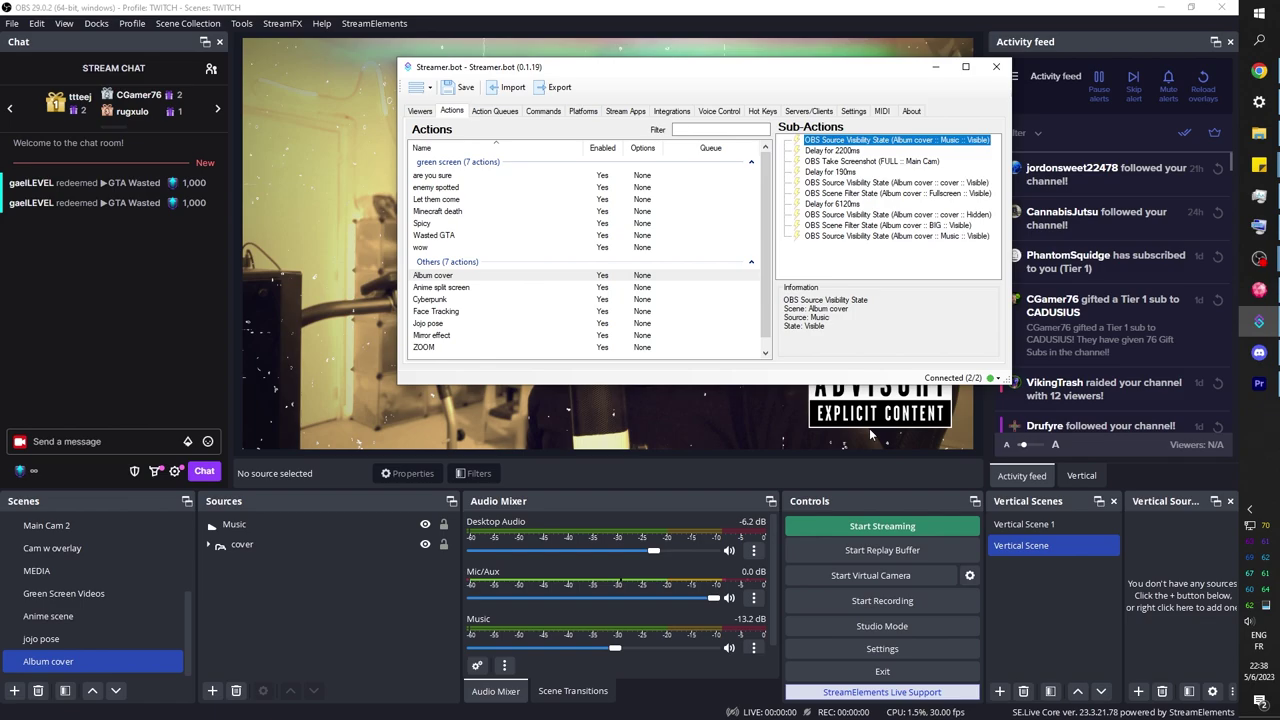
double_click(845, 236)
left_click(693, 243)
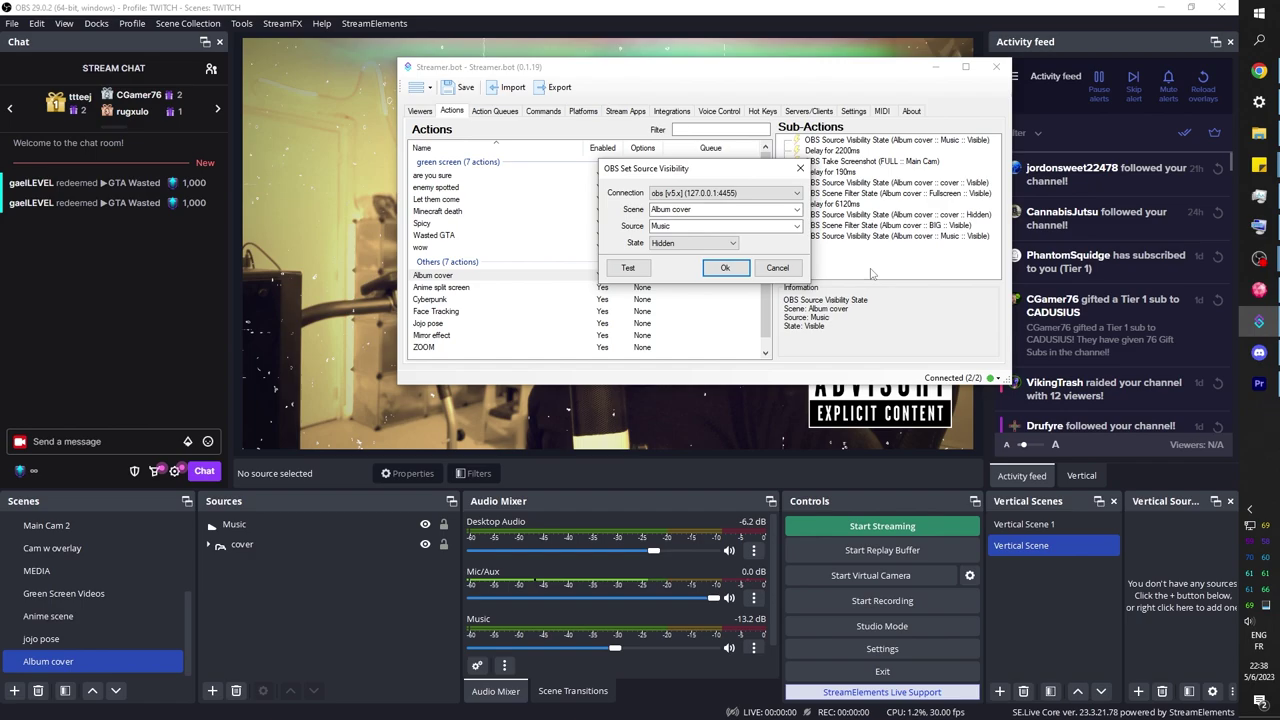
left_click(725, 267)
left_click(818, 260)
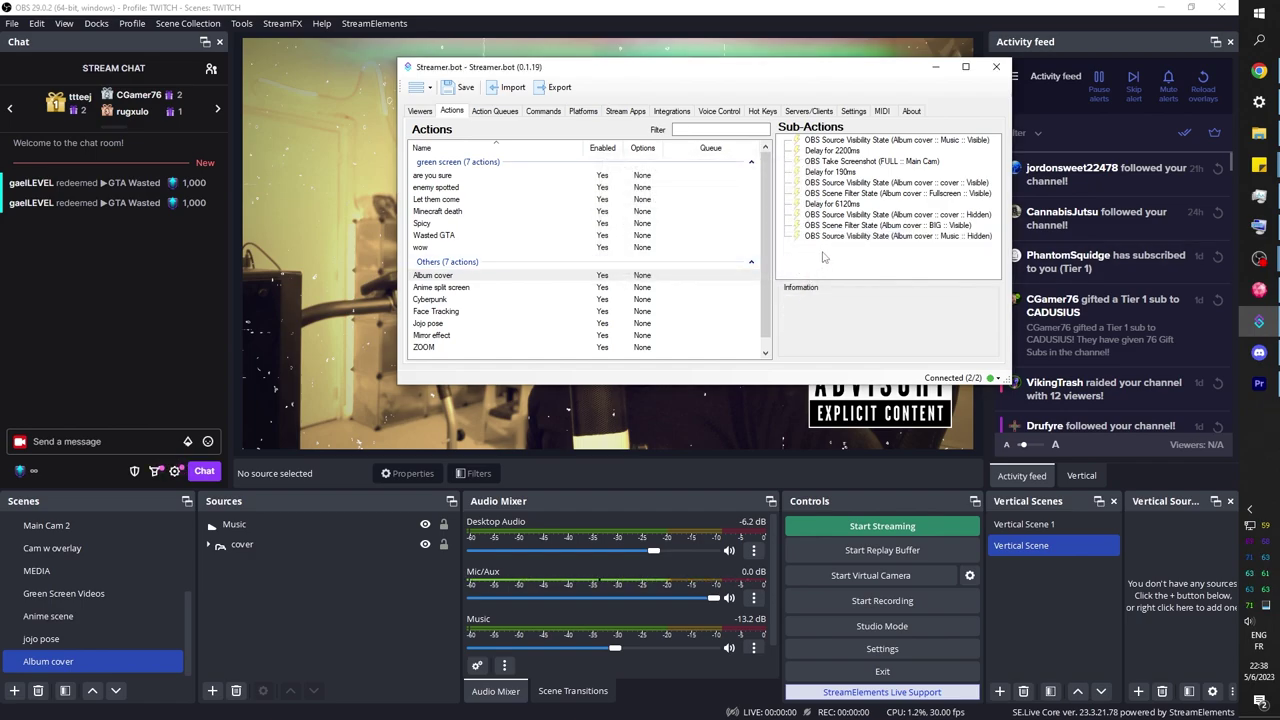
Review the Album cover action's sub-actions in order, from showing the Music source to hiding it at the end.
left_click(818, 141)
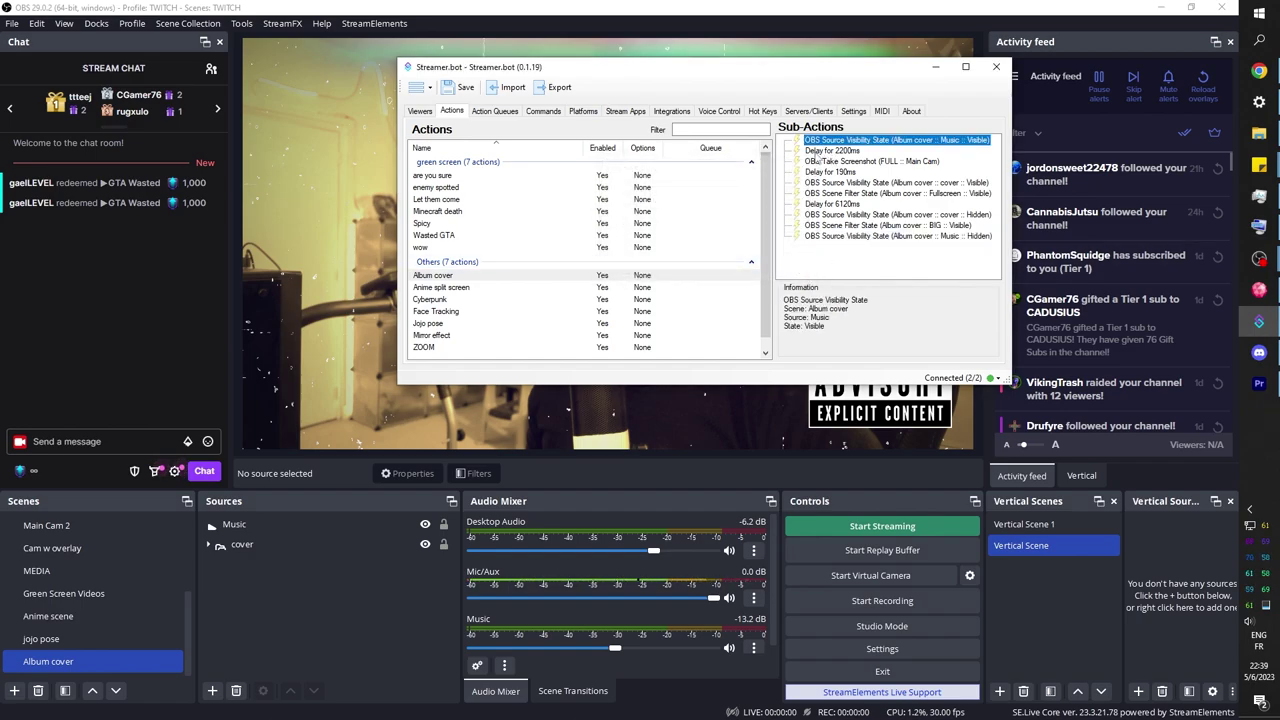
left_click(818, 151)
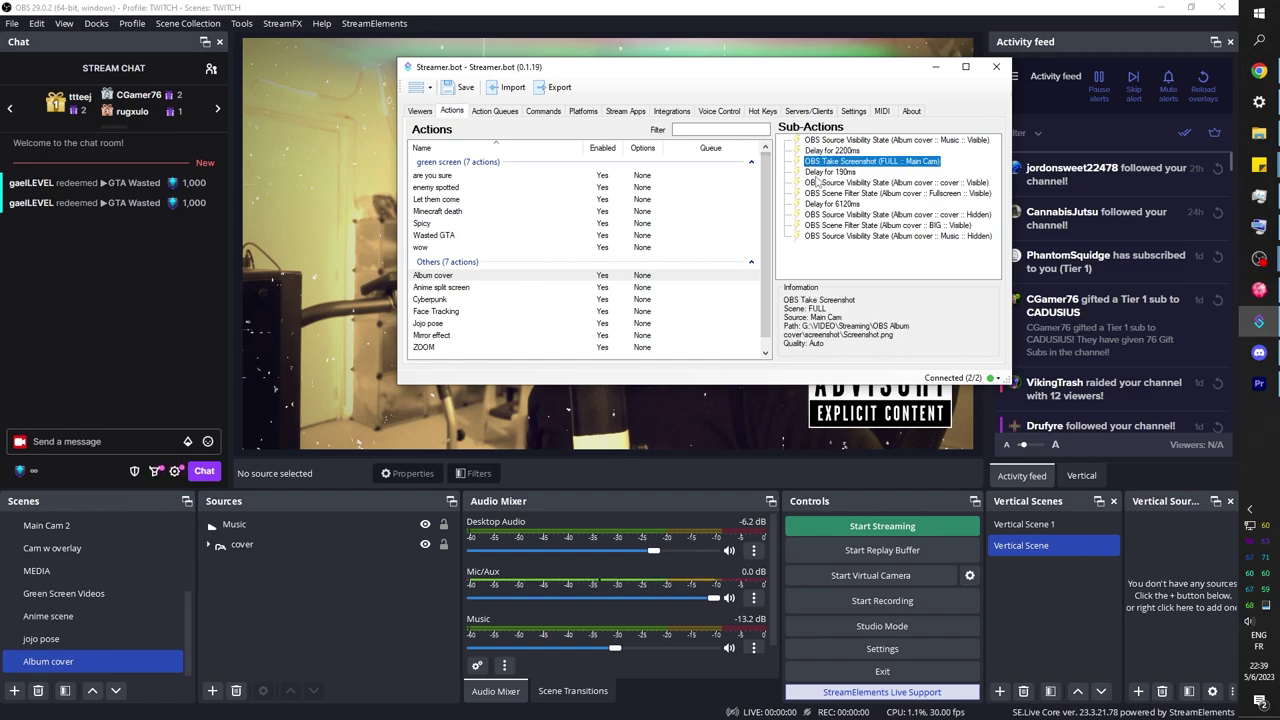
left_click(818, 174)
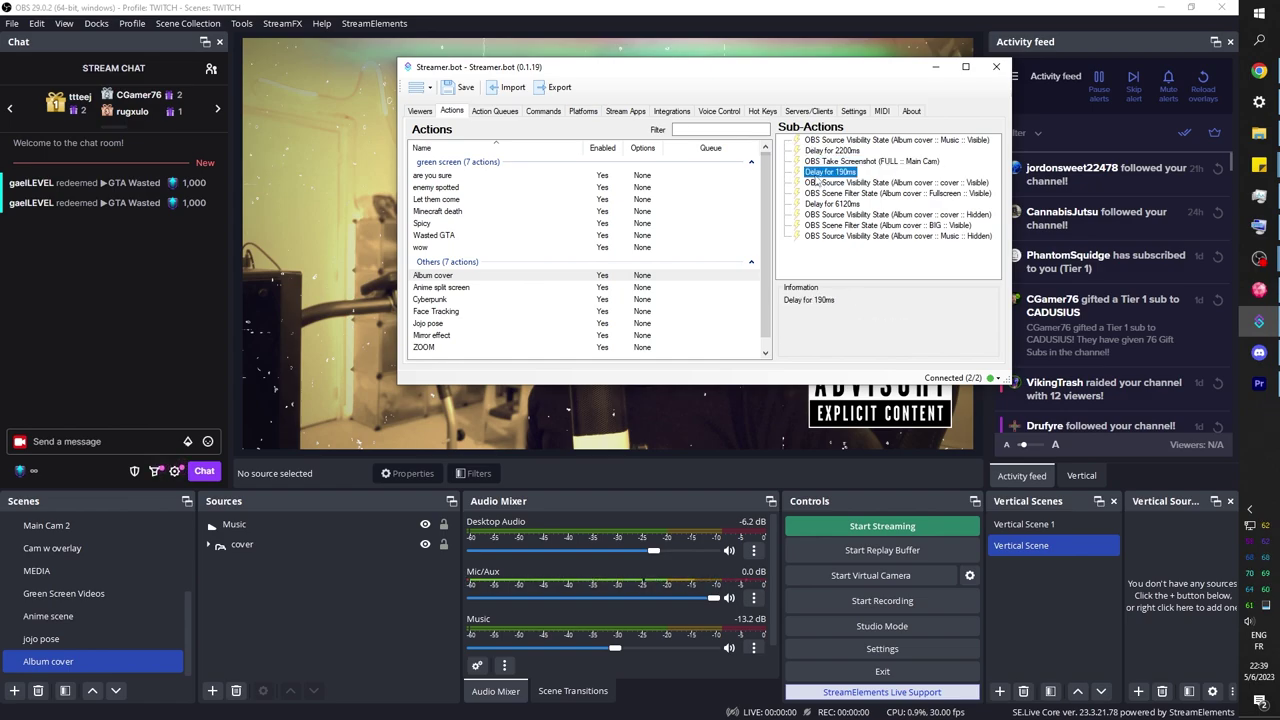
left_click(818, 183)
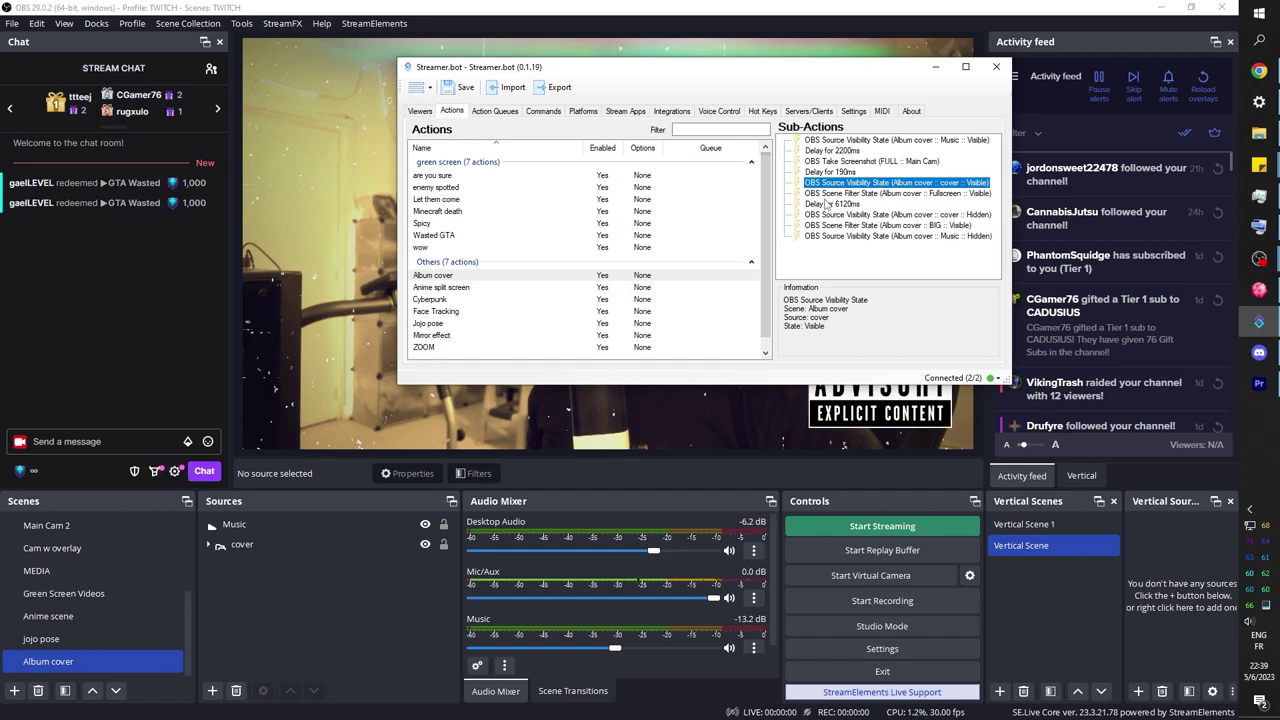
left_click(826, 193)
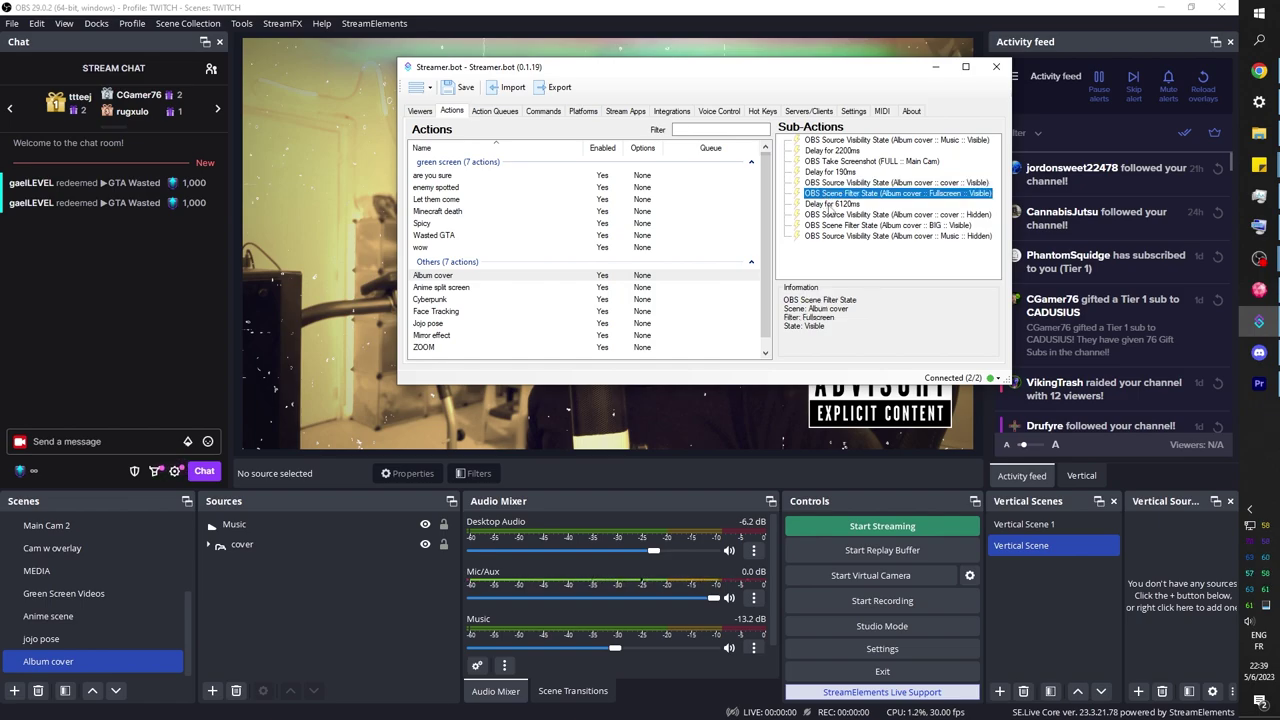
left_click(828, 204)
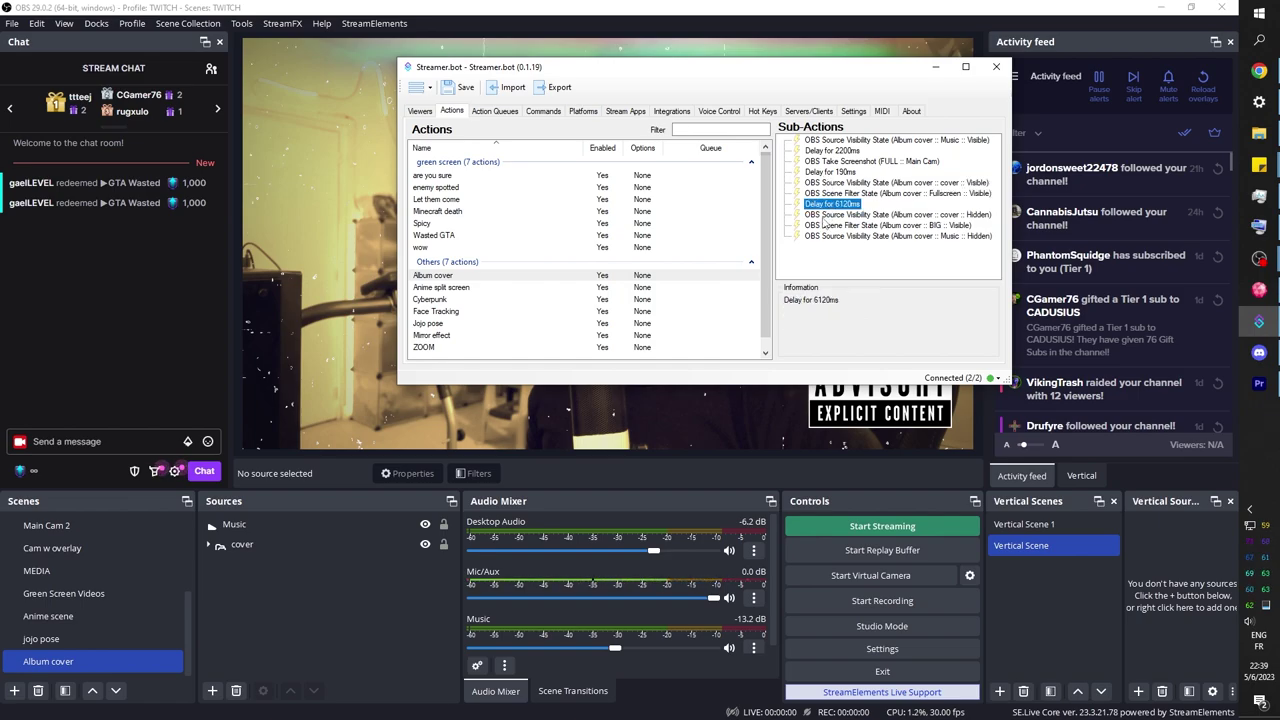
left_click(822, 215)
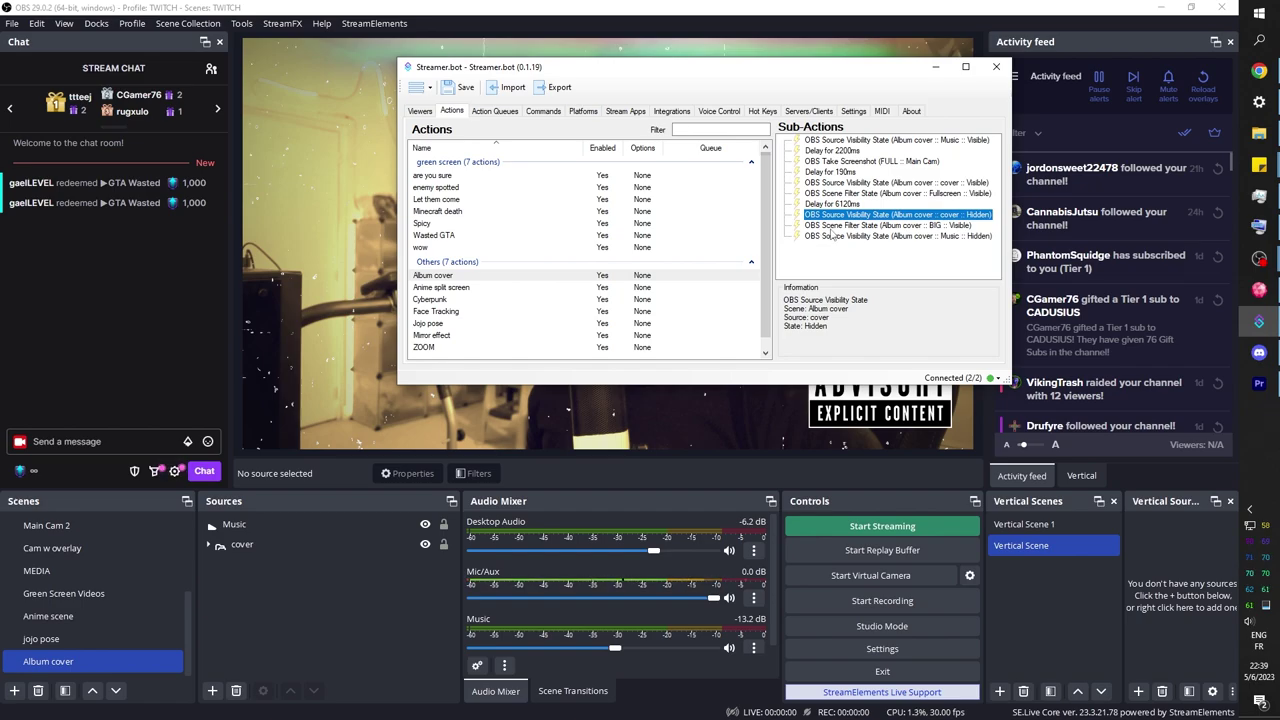
left_click(862, 226)
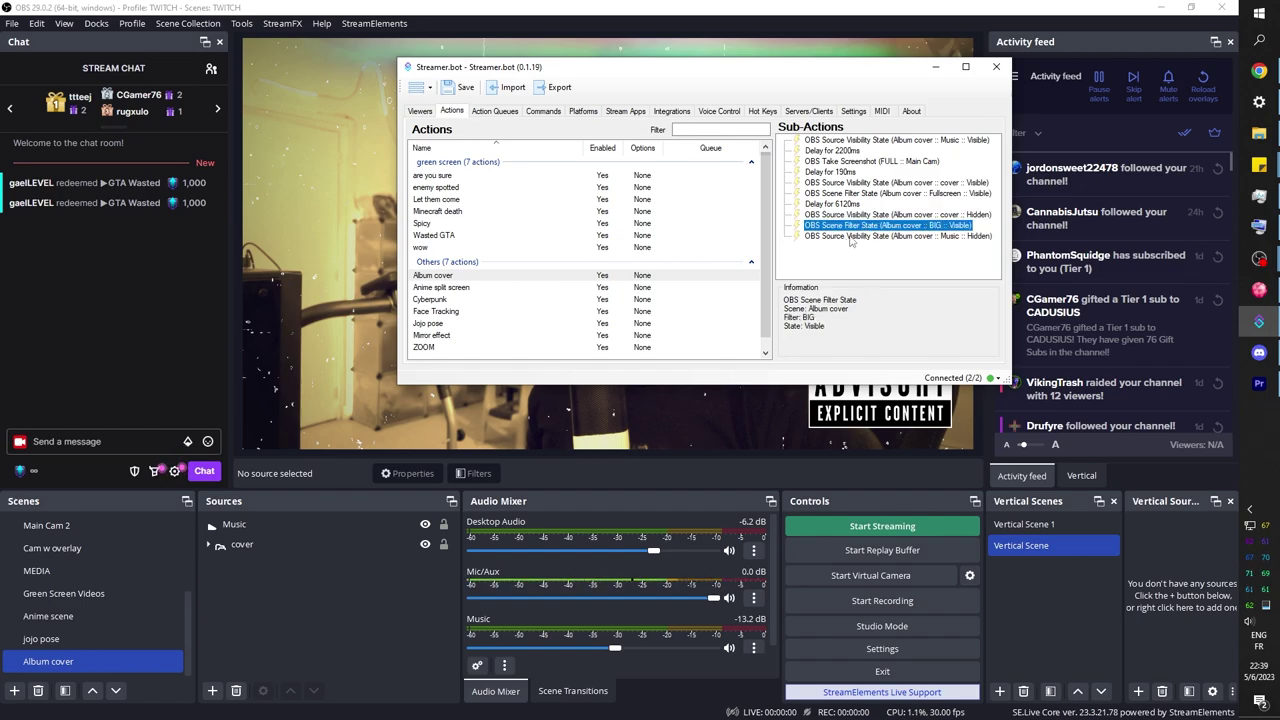
left_click(850, 238)
In OBS, give the cover group a Fade hide transition and test it by showing and hiding the group.
left_click(304, 625)
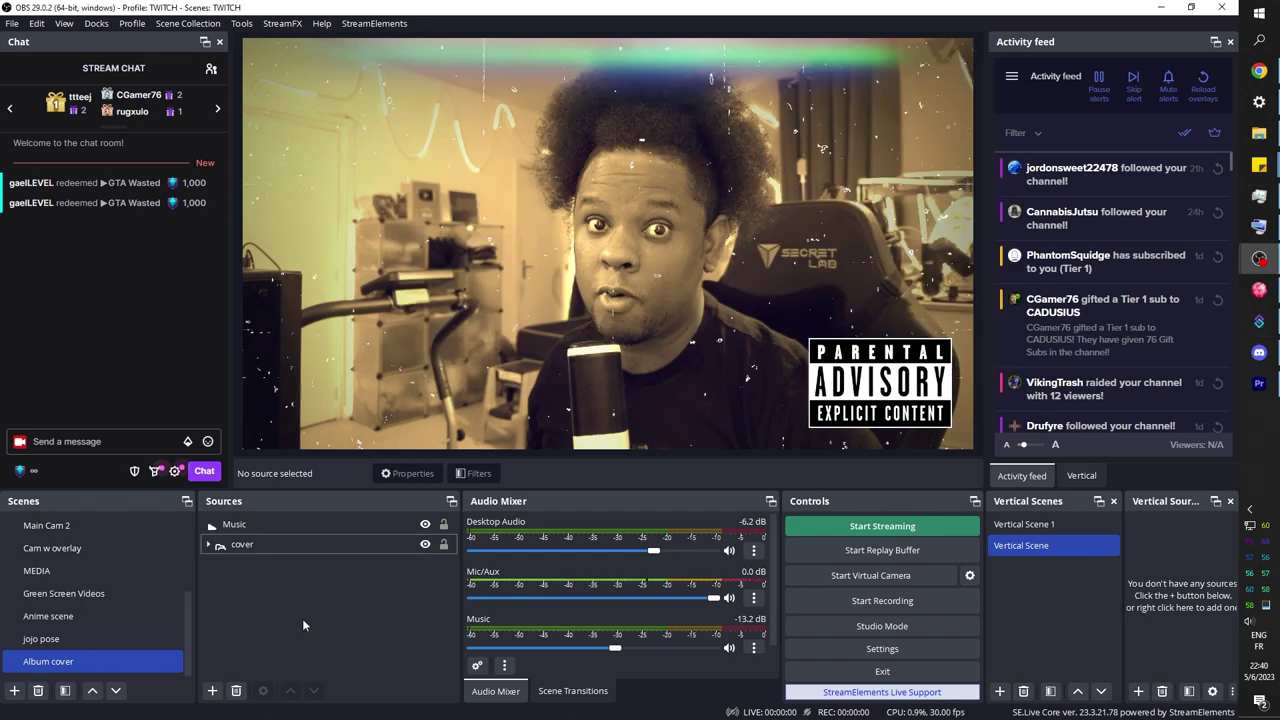
left_click(424, 544)
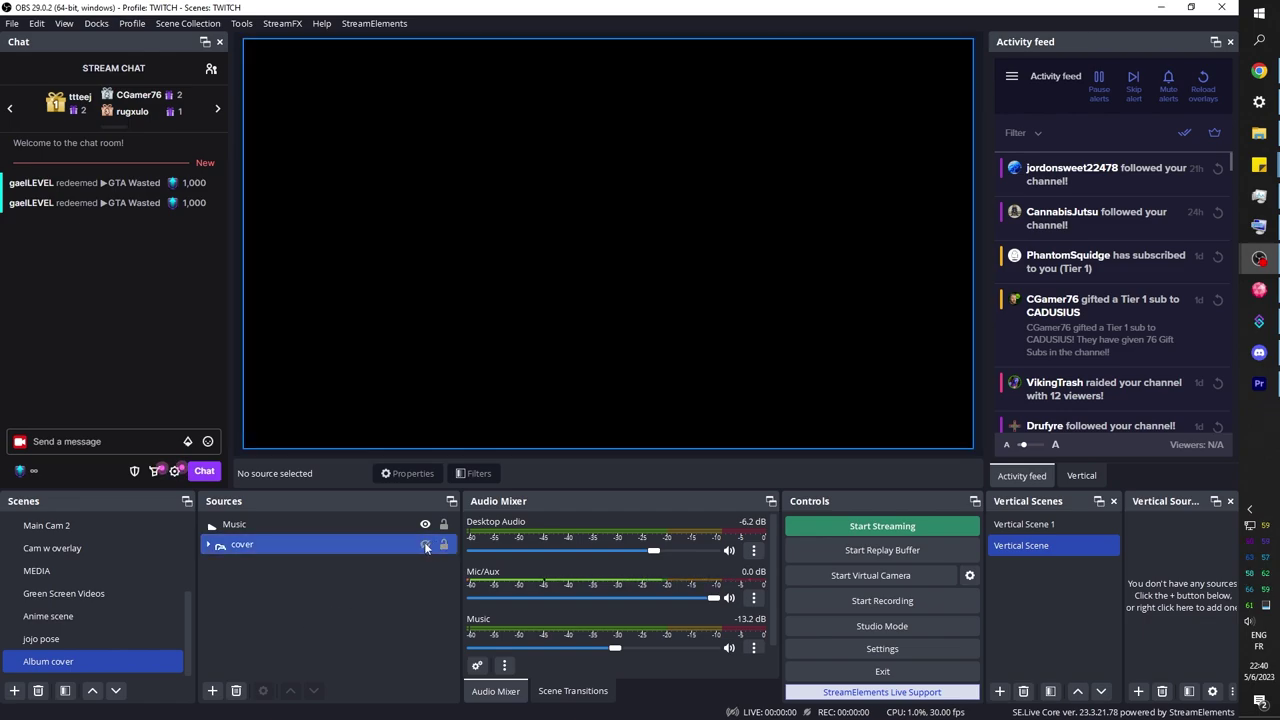
left_click(300, 545)
right_click(258, 545)
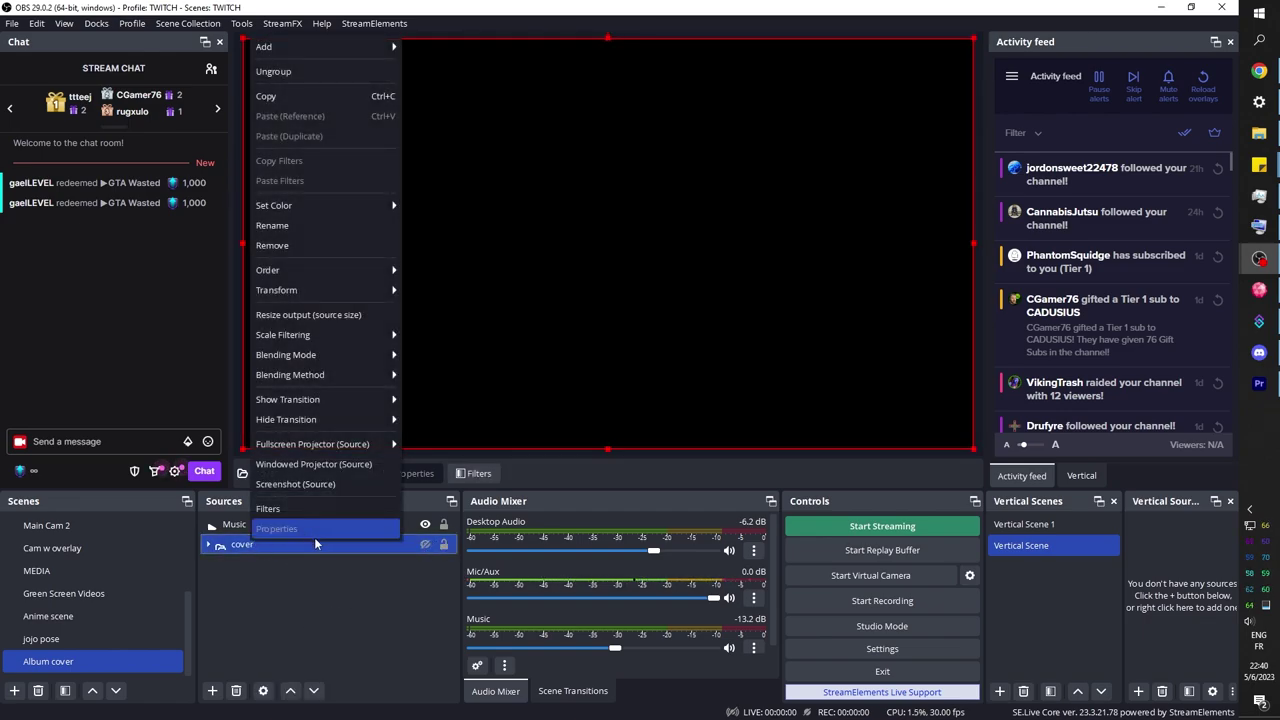
mouse_move(331, 426)
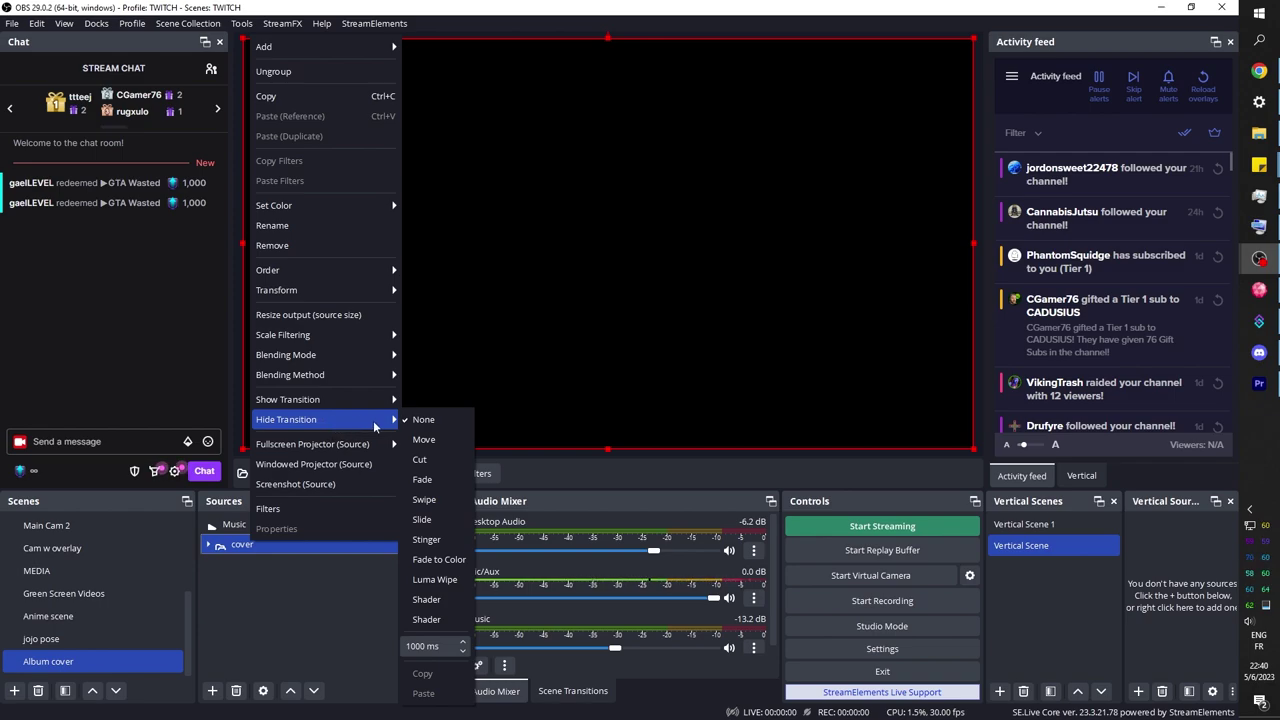
left_click(423, 480)
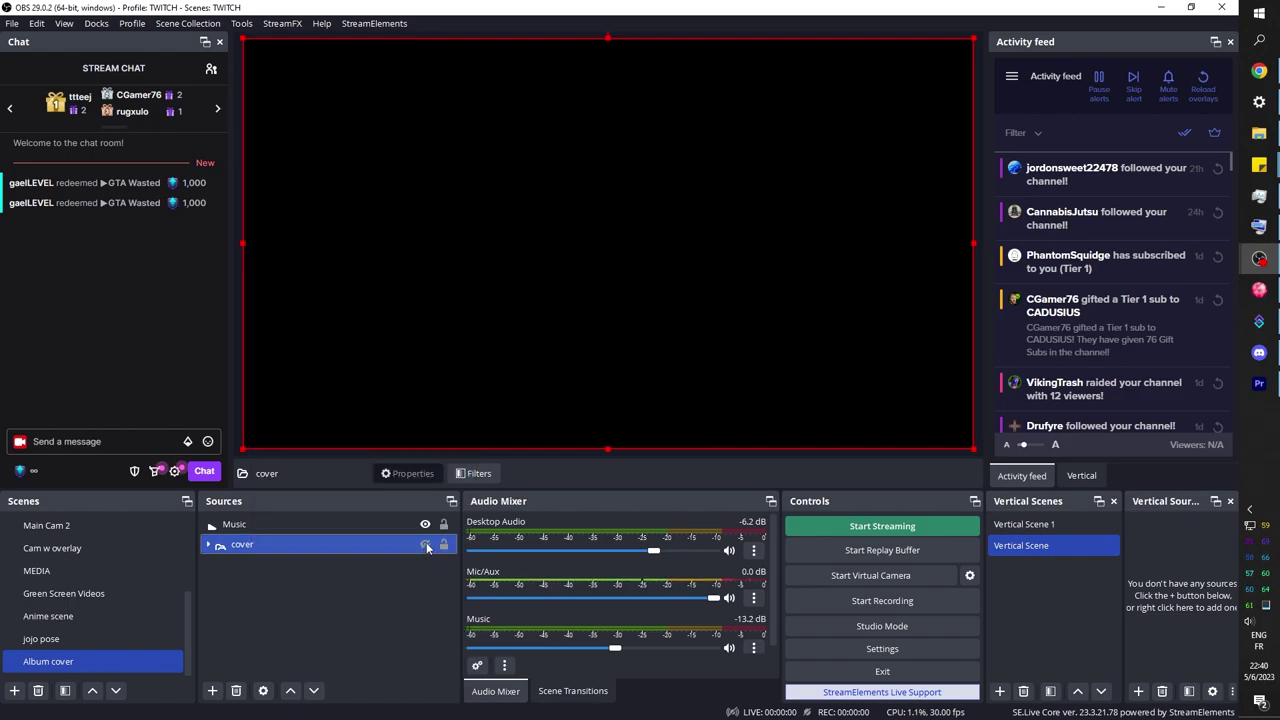
left_click(425, 545)
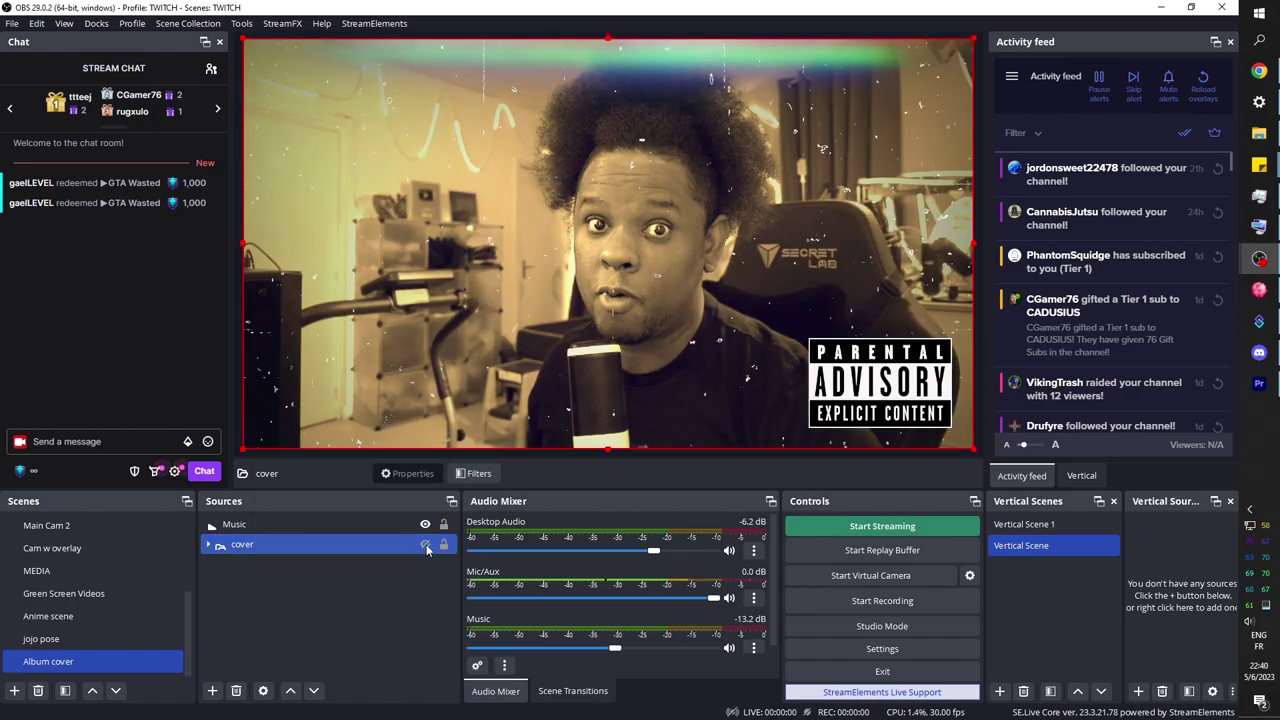
left_click(425, 545)
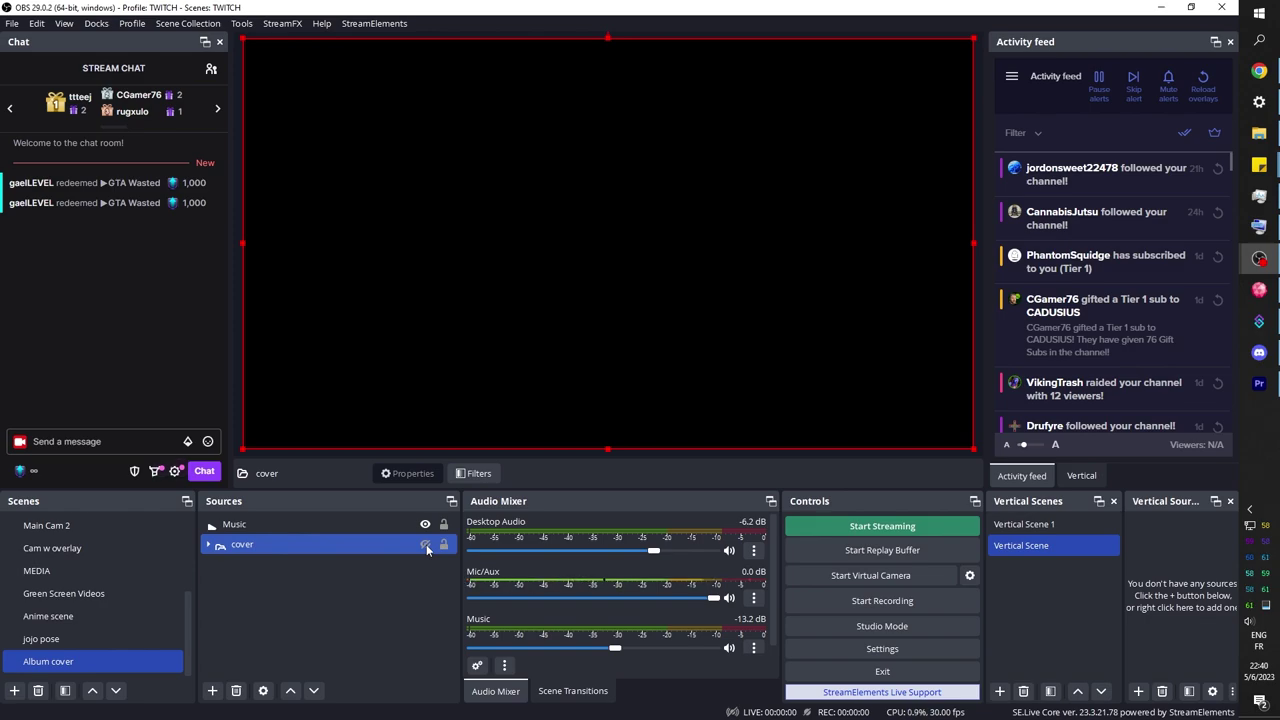
Enable the BIG filter on the Album cover scene and close its filters.
left_click(330, 524)
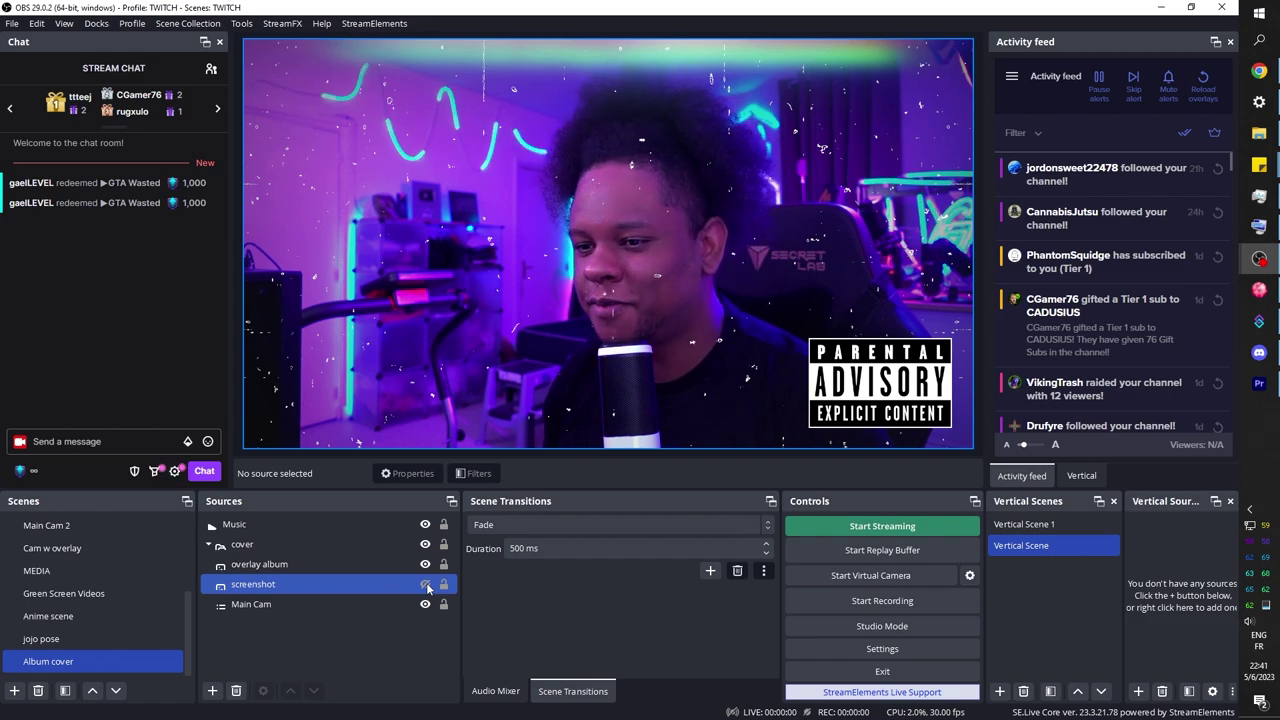
right_click(72, 661)
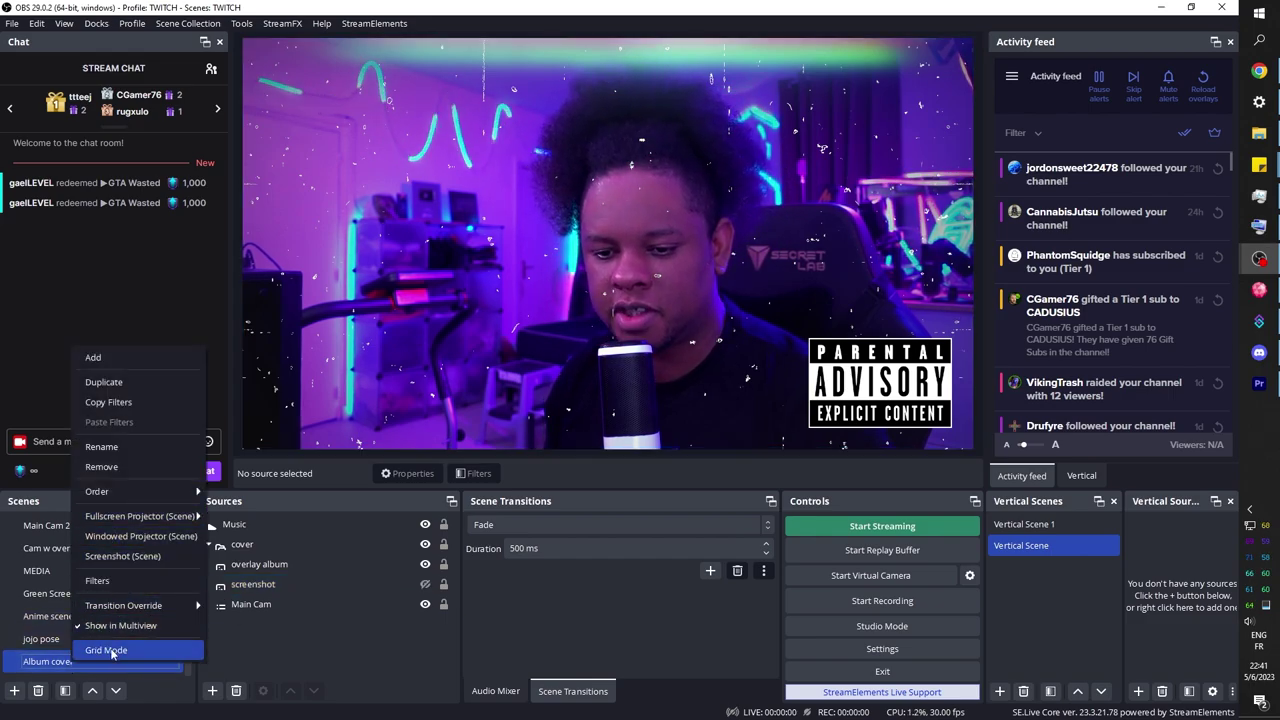
left_click(97, 581)
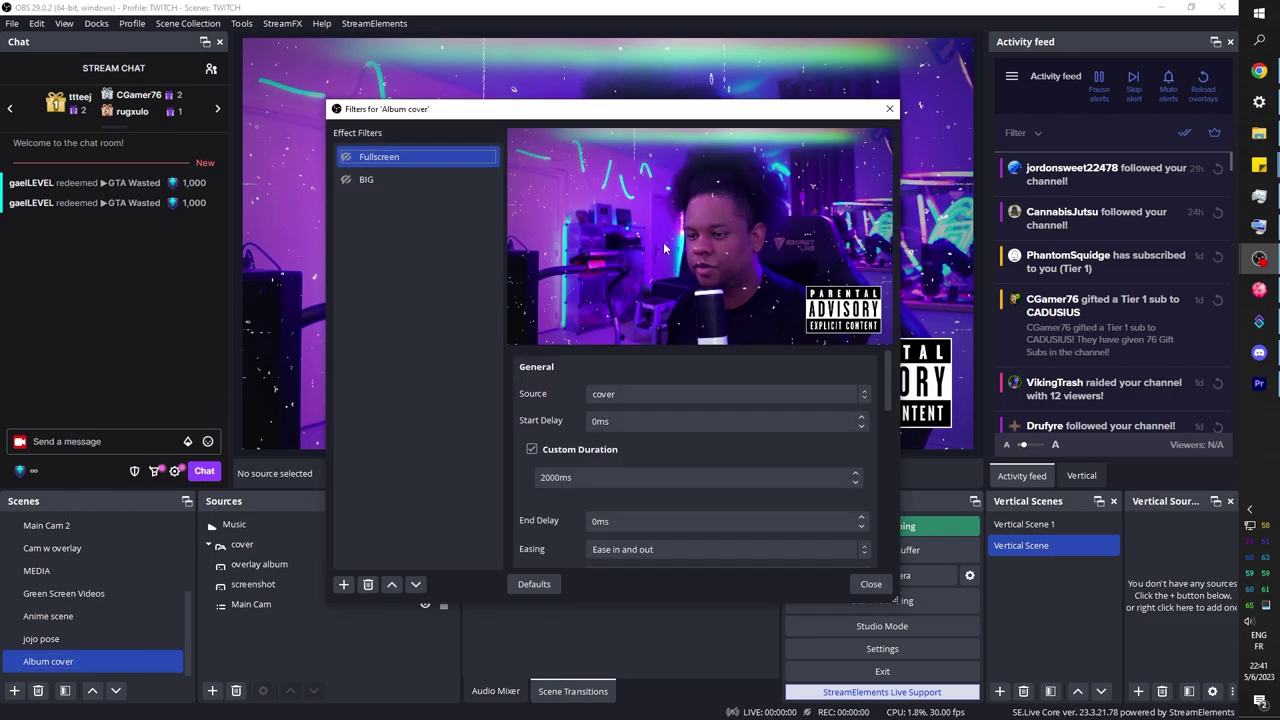
left_click(342, 180)
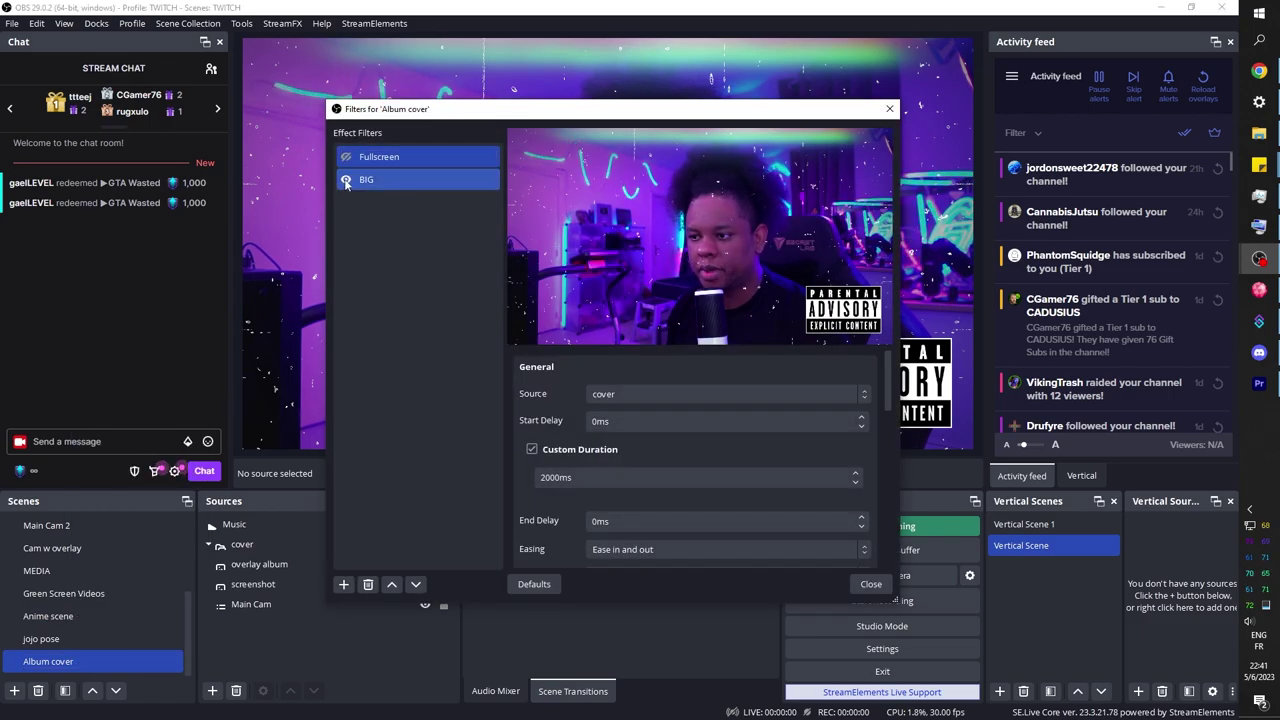
left_click(863, 587)
Make the screenshot source visible, then collapse and hide the cover group along with the Music source.
left_click(426, 584)
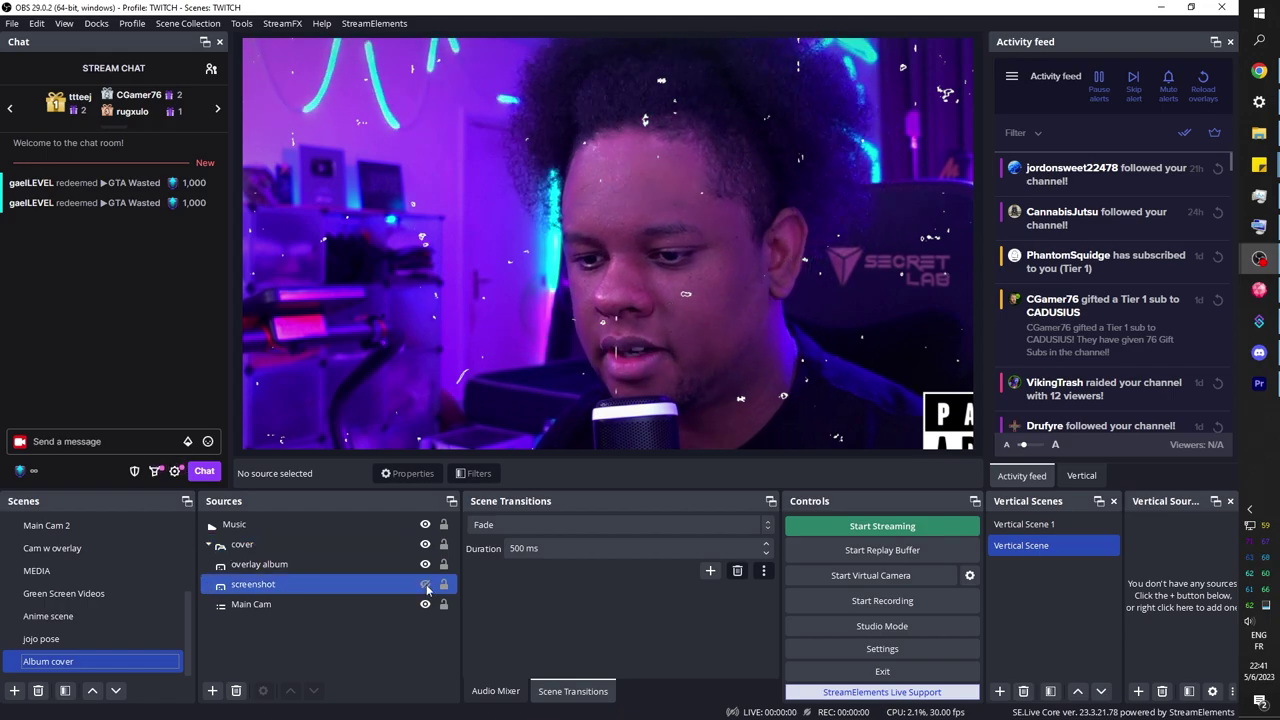
left_click(426, 584)
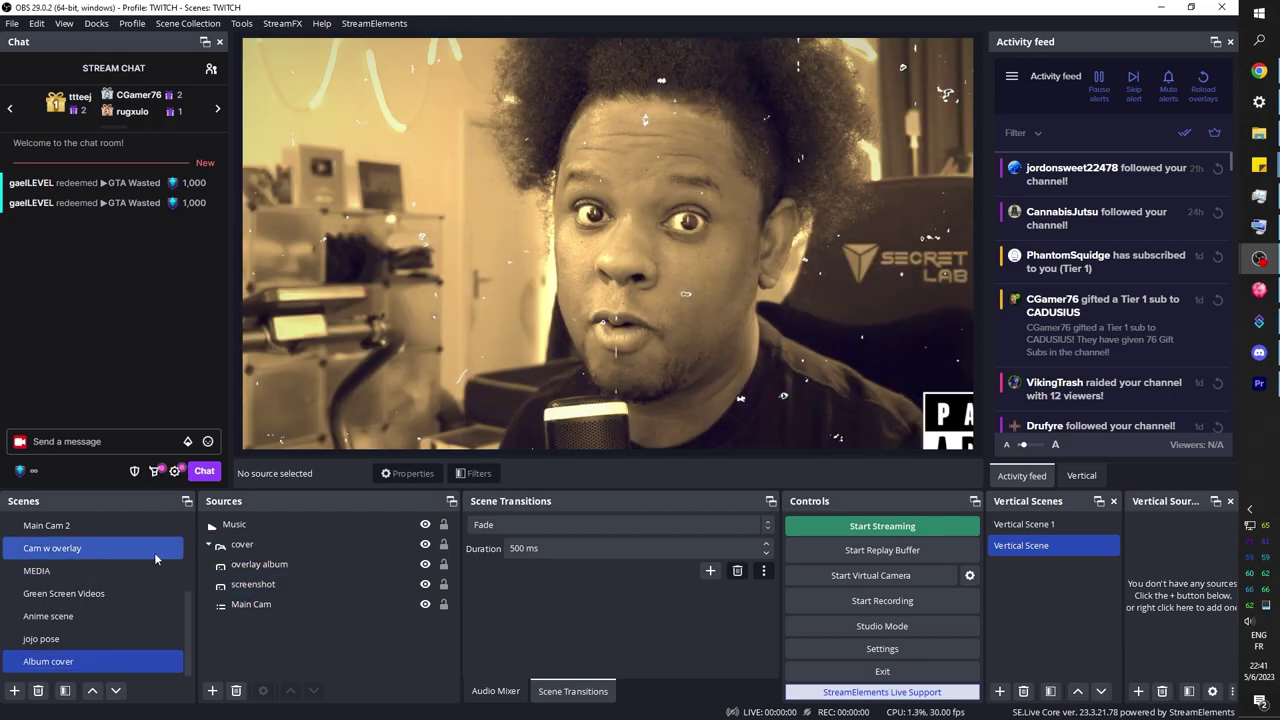
left_click(210, 544)
left_click(208, 544)
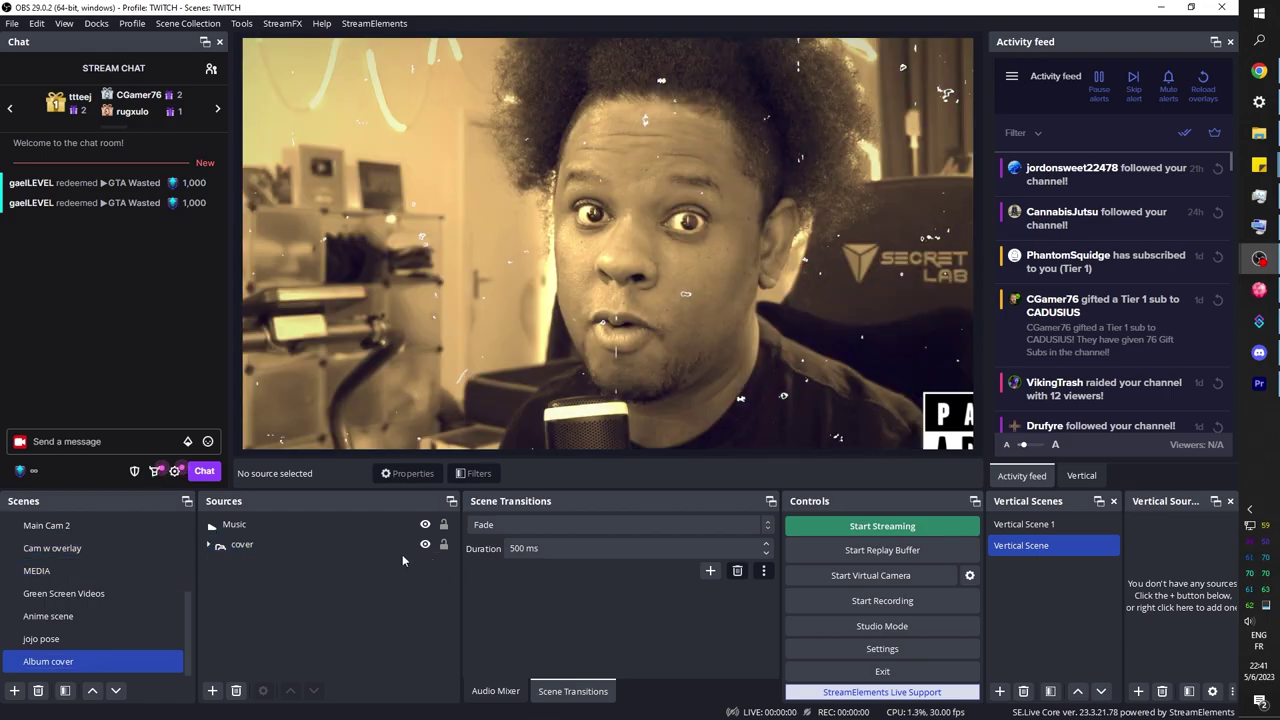
left_click(425, 544)
left_click(425, 526)
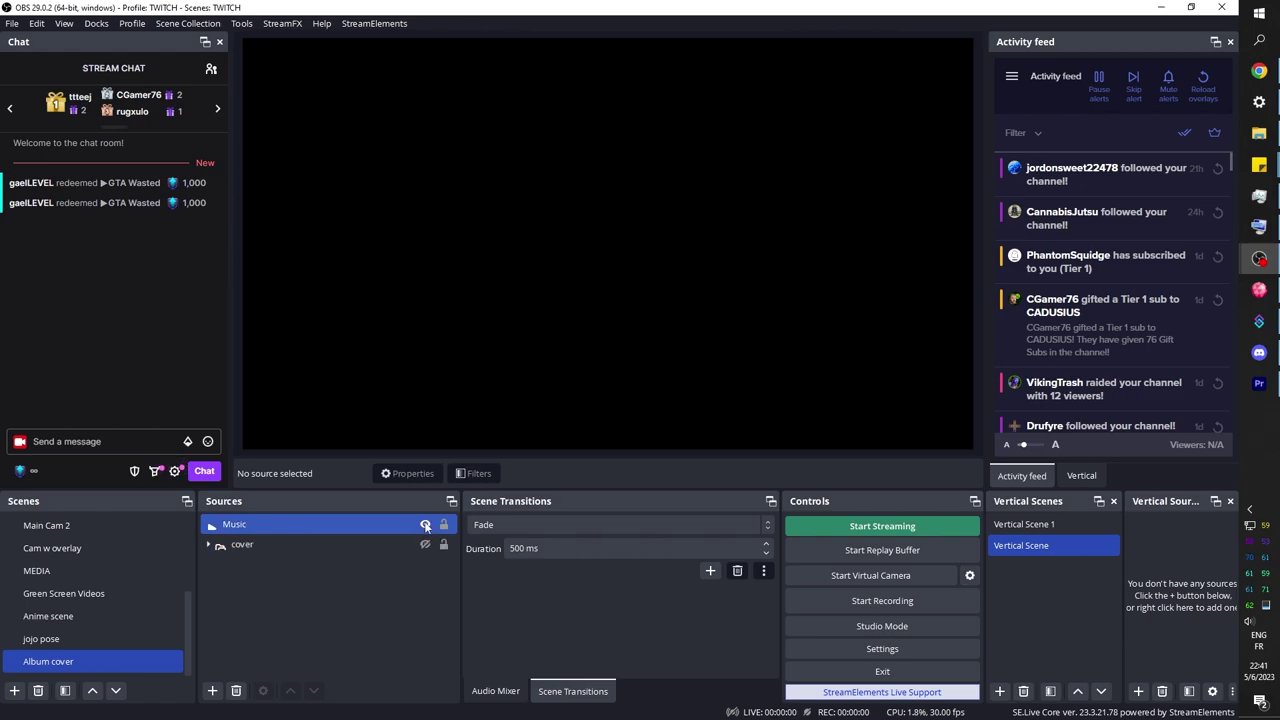
In Streamer.bot, create a Twitch channel point reward titled "Album Cover" costing 1000, with a prompt about turning the streamer into an album cover.
key("alt+Tab")
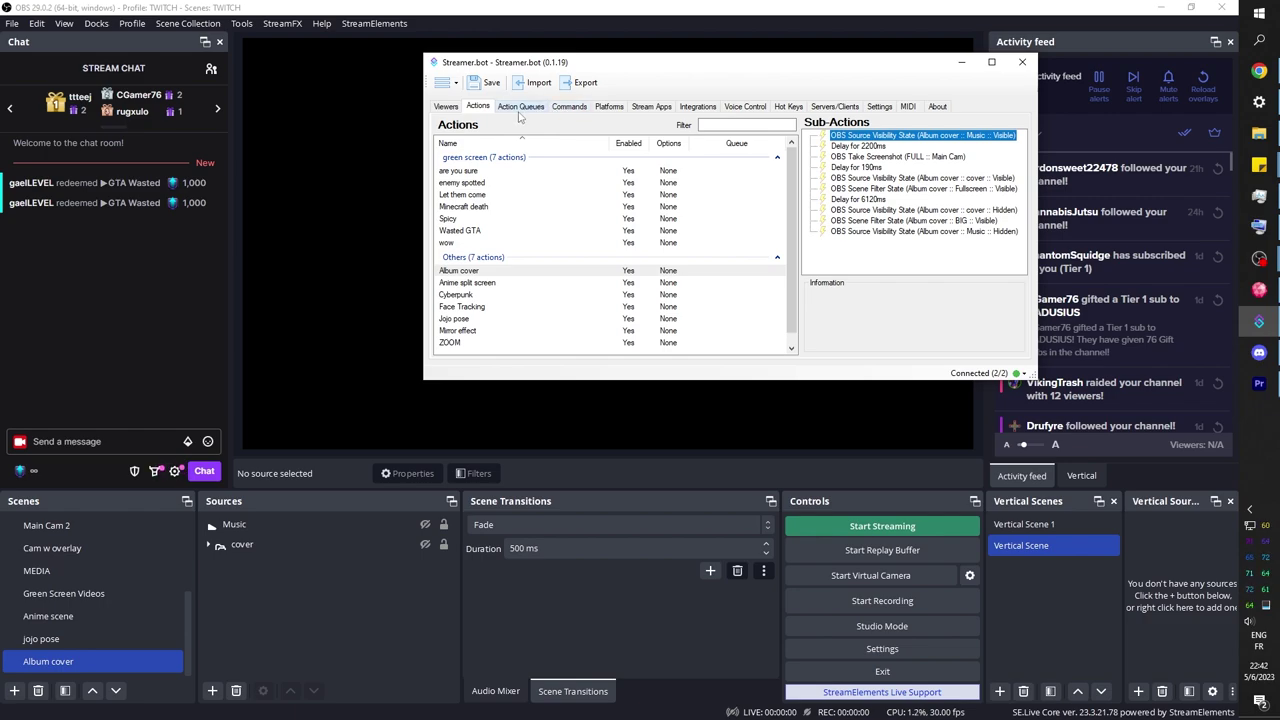
left_click(610, 108)
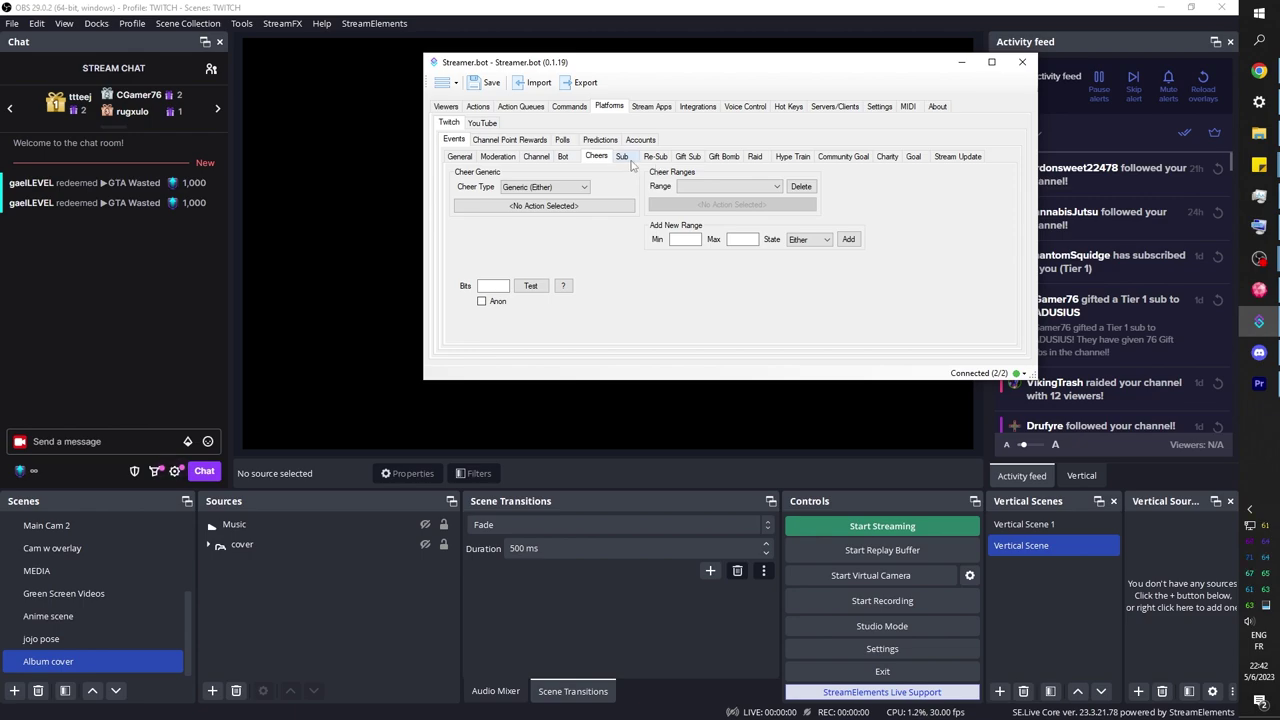
left_click(505, 140)
scroll(612, 246, "down", 3)
right_click(584, 322)
left_click(608, 334)
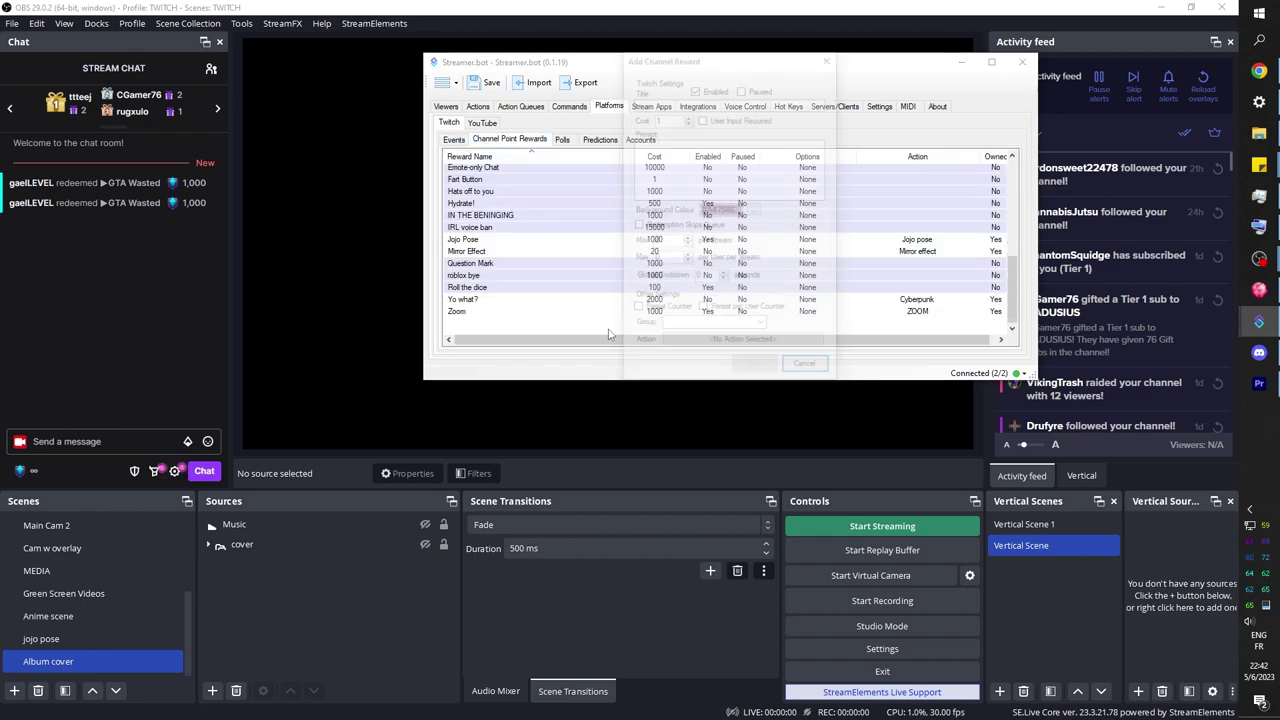
type("Album ")
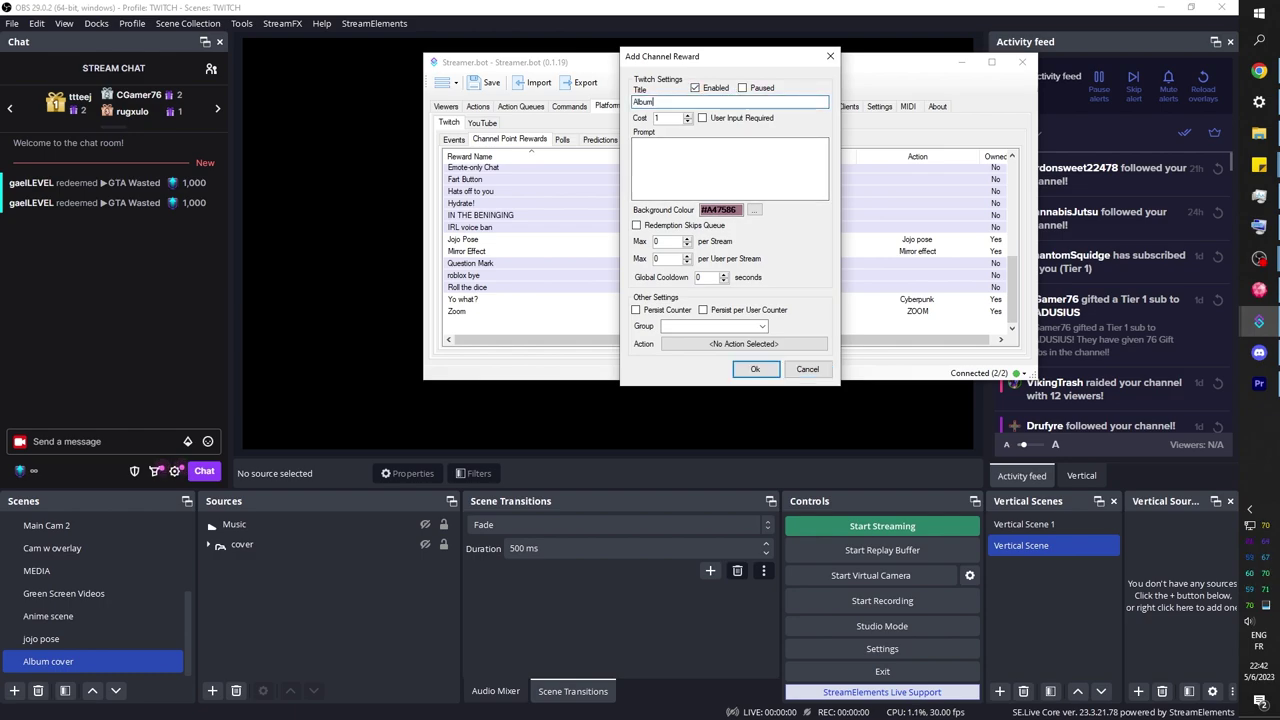
type("Cover")
left_click(677, 174)
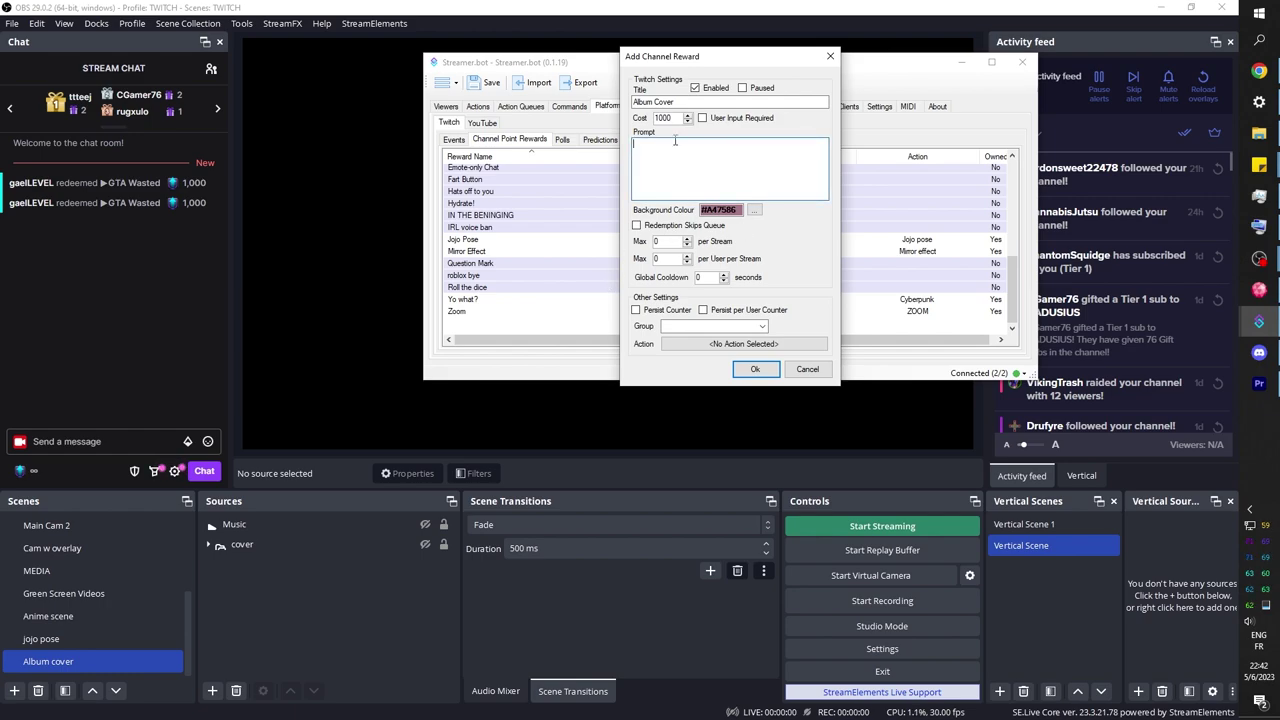
type("Turn Gael to an Album cover")
Assign the Album cover action to the new reward and save the reward.
left_click(750, 344)
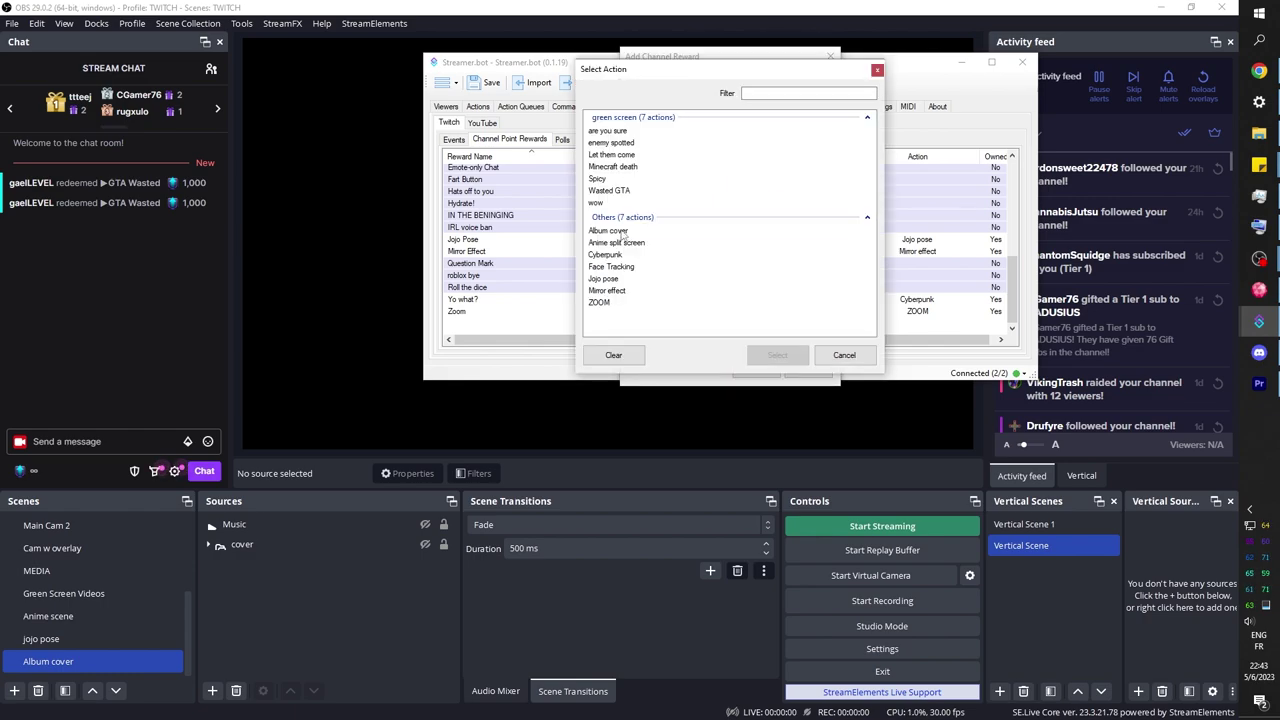
left_click(620, 231)
left_click(777, 355)
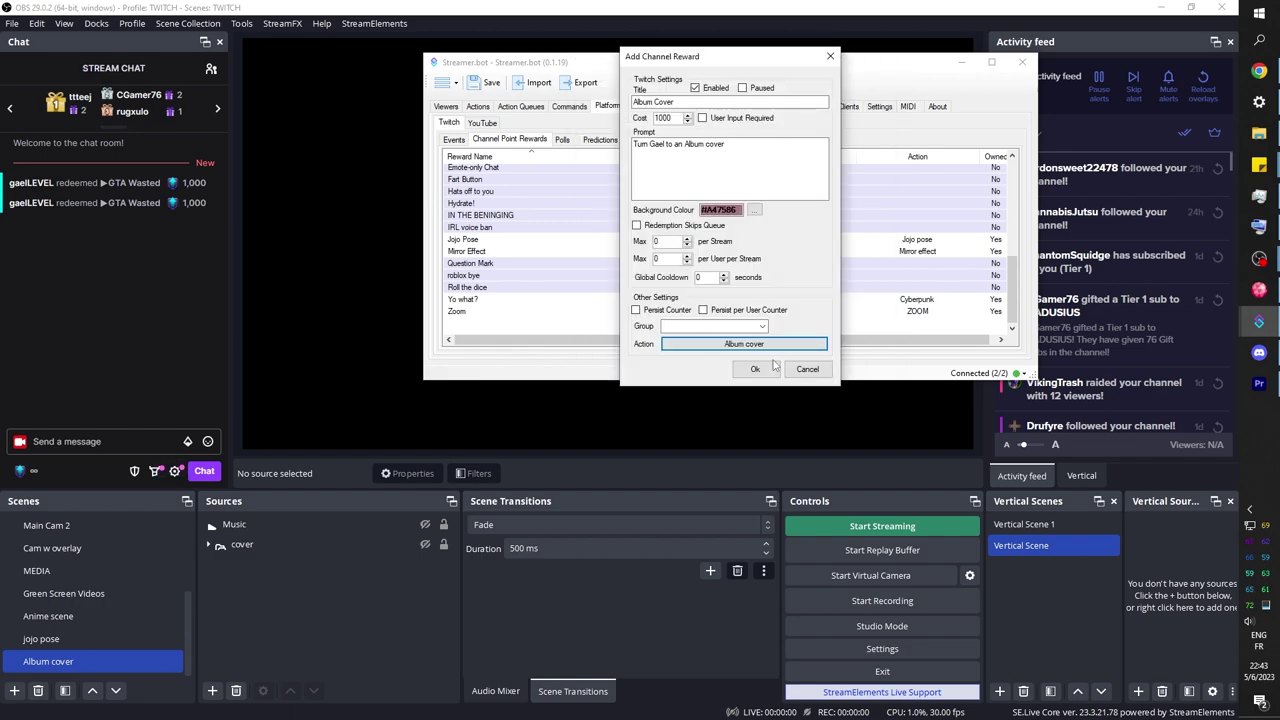
left_click(756, 370)
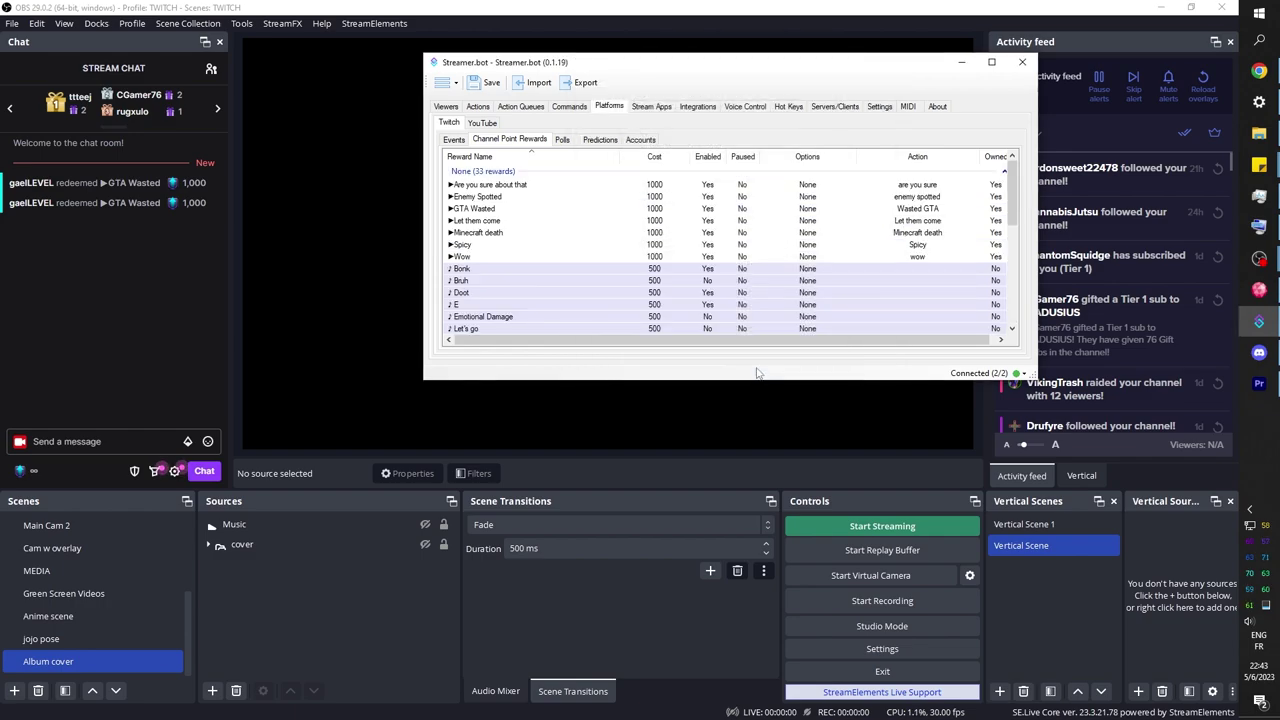
Minimize Streamer.bot, switch OBS to the FULL scene and select its Album cover source.
left_click(958, 62)
scroll(60, 593, "up", 2)
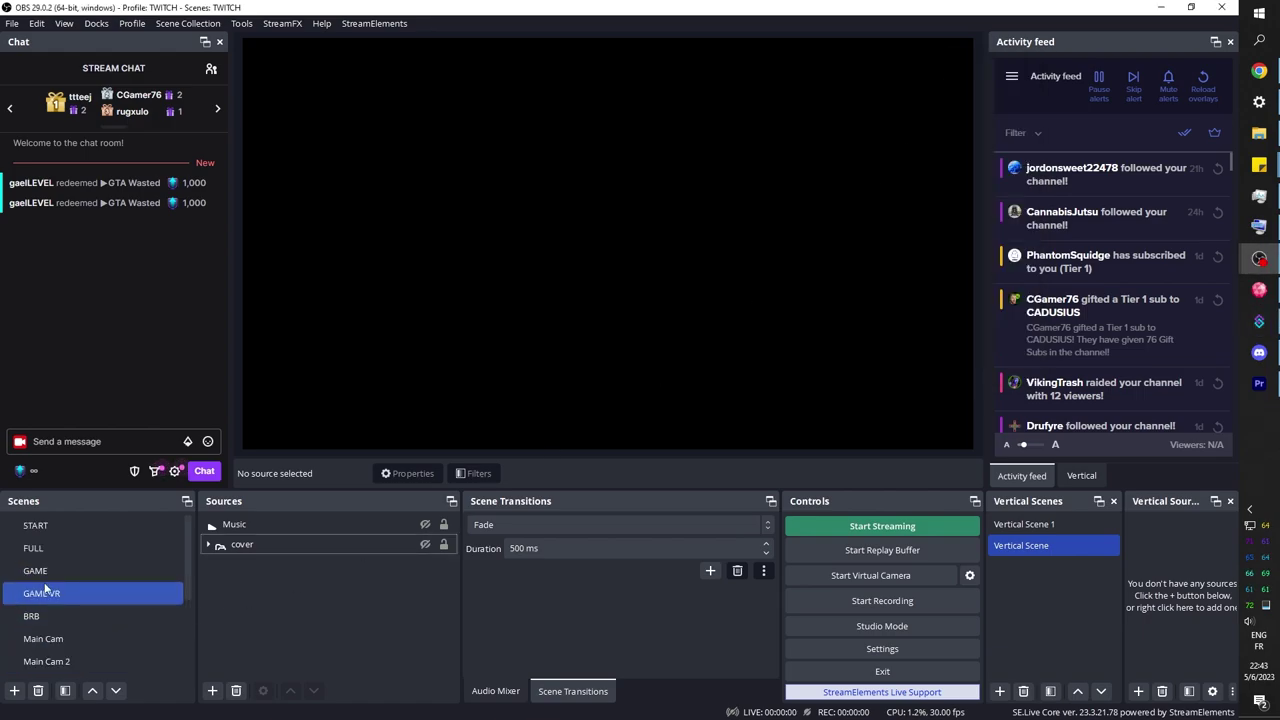
left_click(66, 548)
left_click(284, 545)
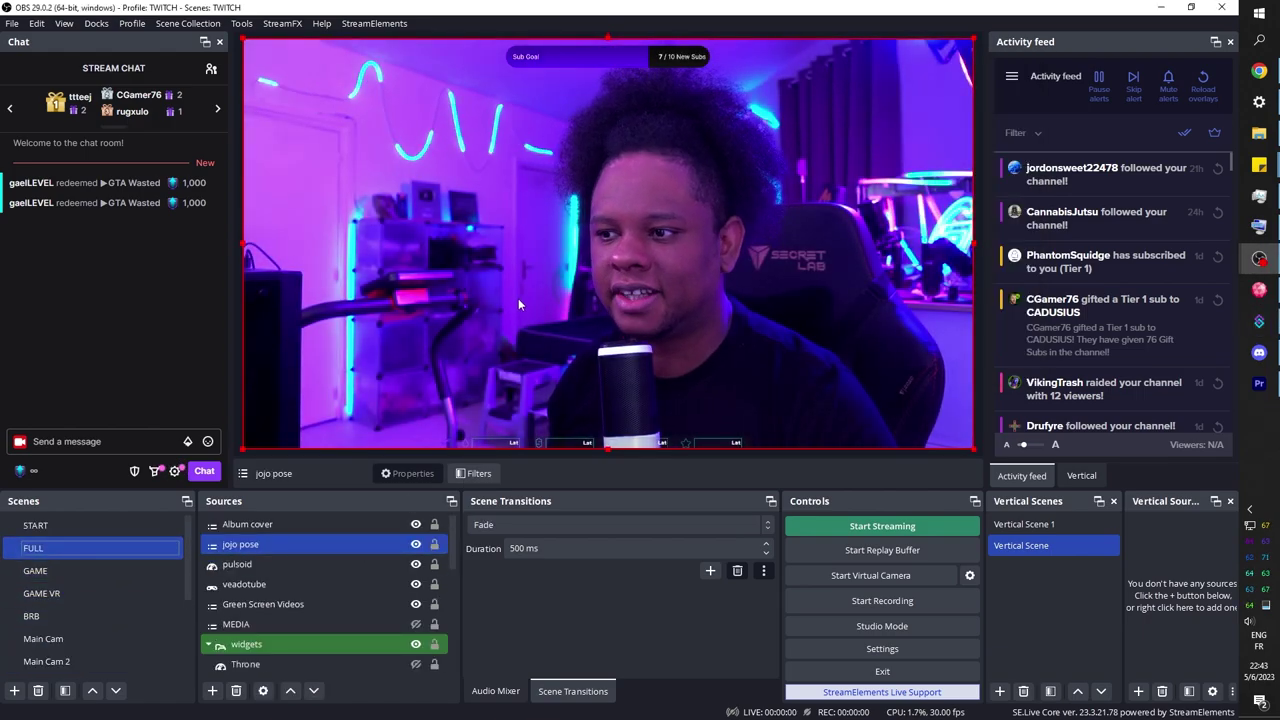
left_click(280, 524)
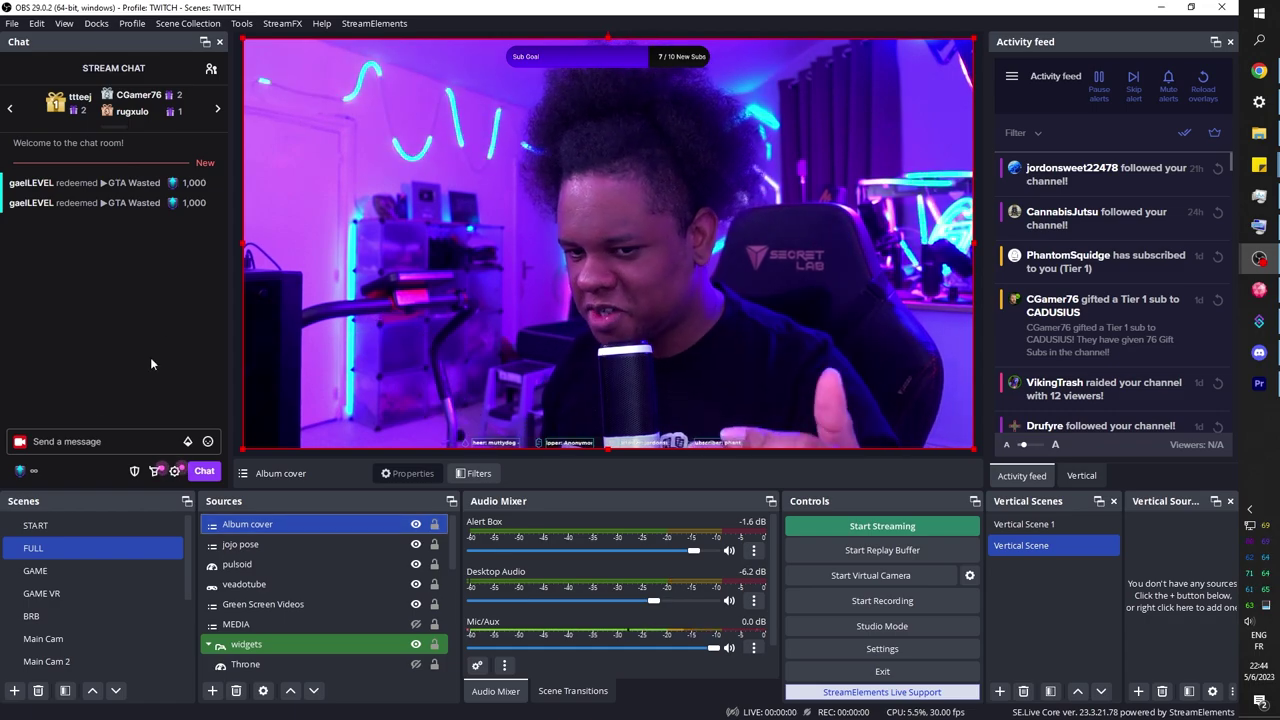
Redeem the Album Cover channel point reward from the stream chat to test the effect.
left_click(20, 470)
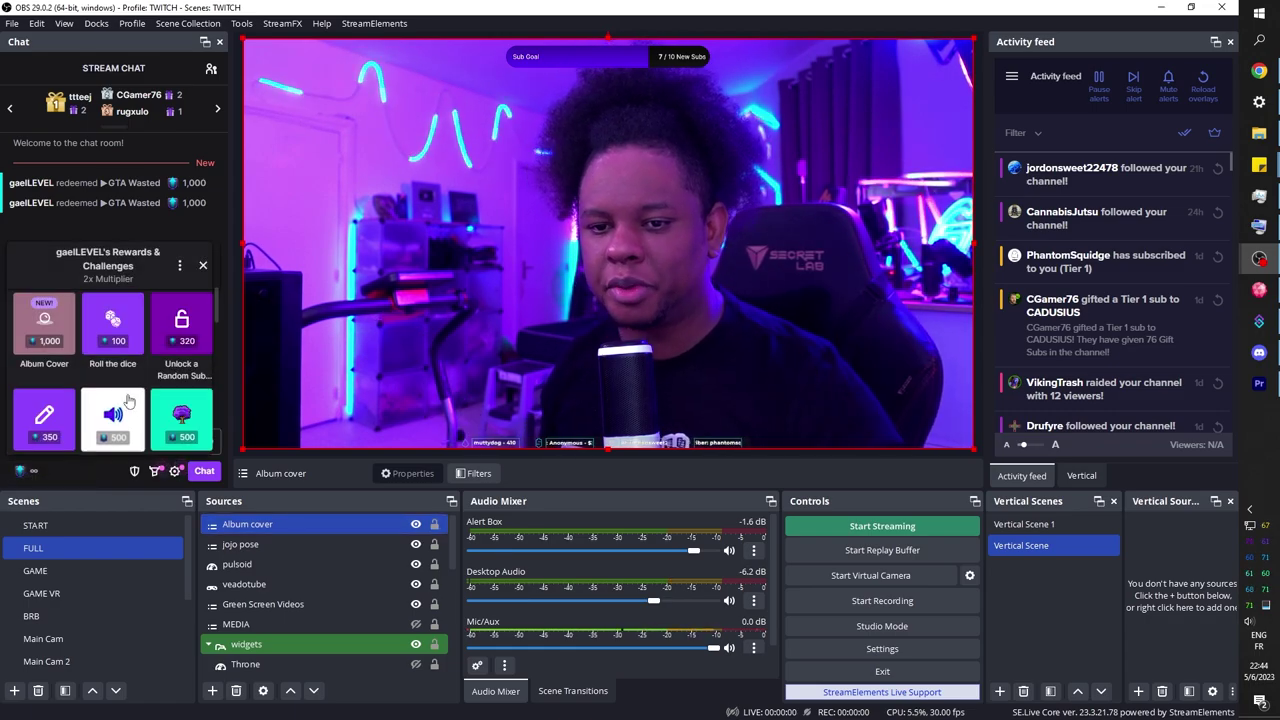
left_click(48, 326)
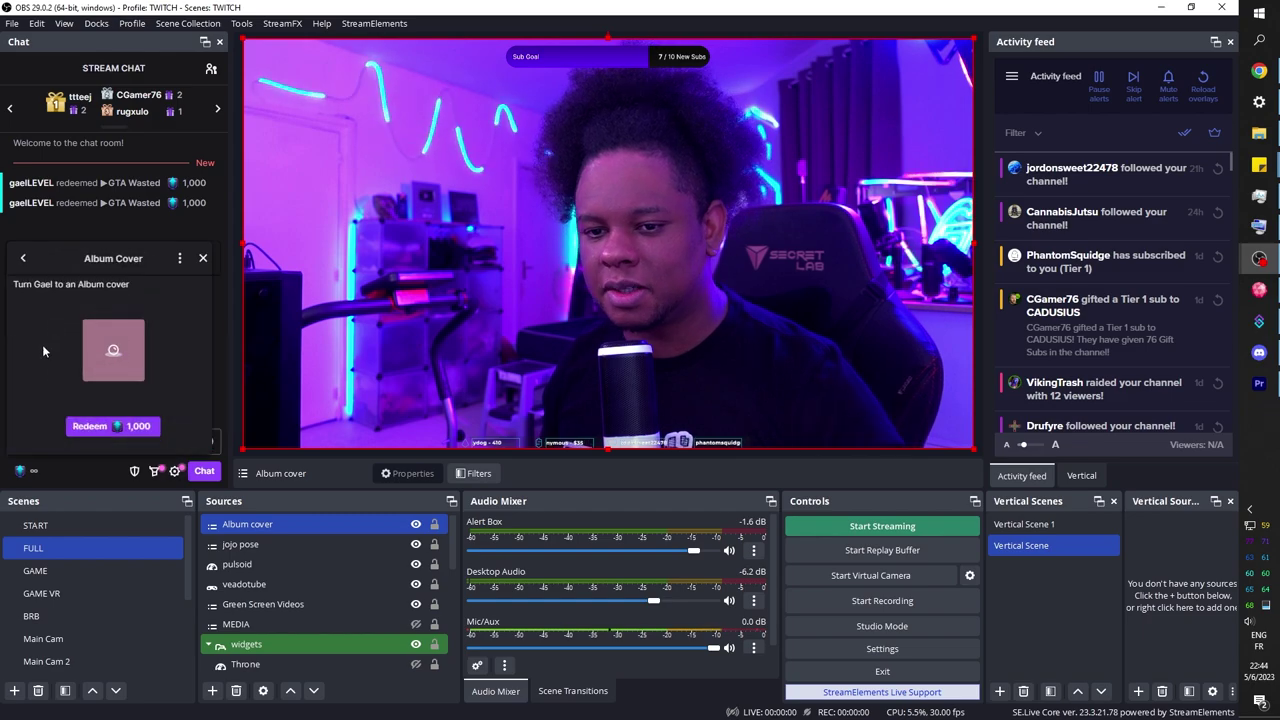
left_click_drag(12, 284, 130, 288)
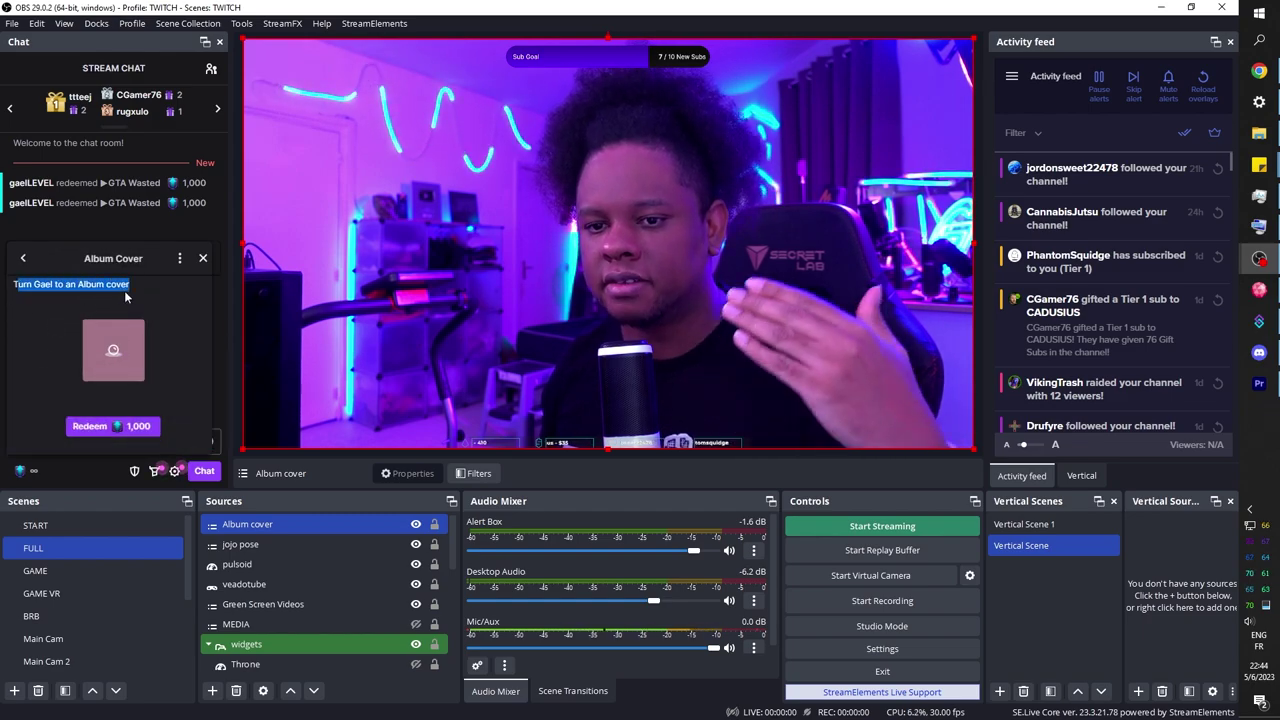
left_click(99, 428)
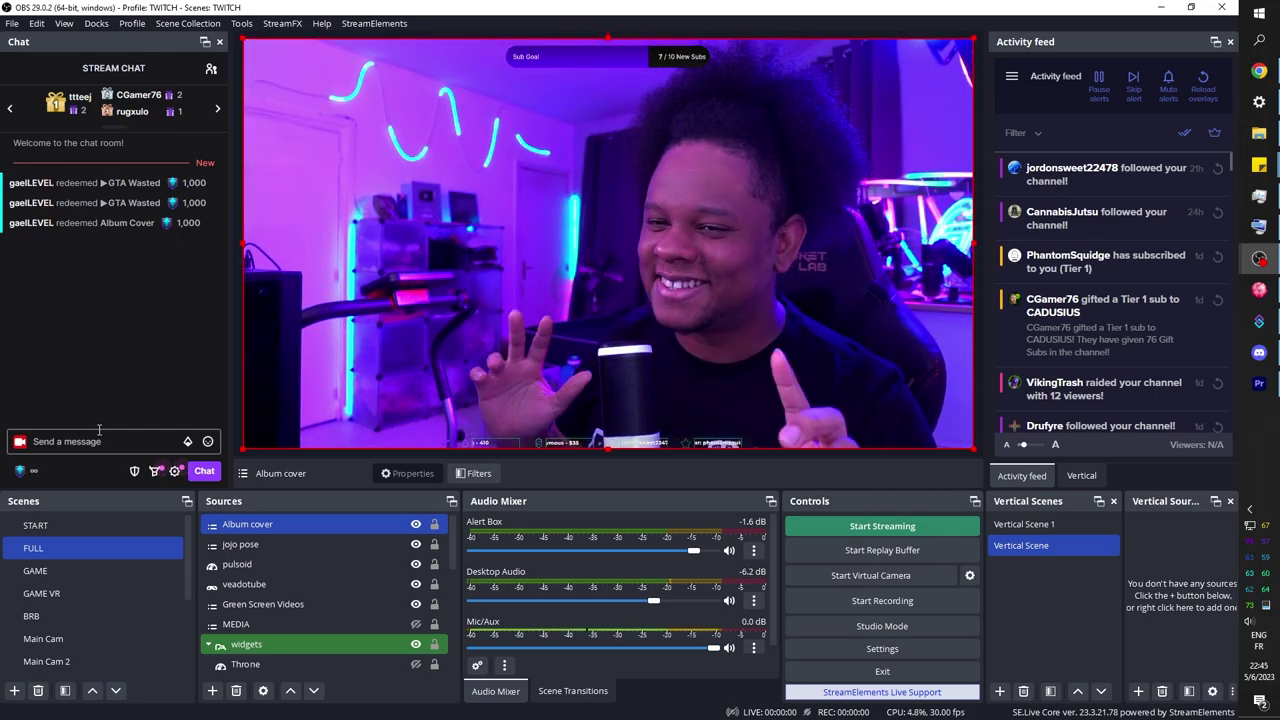
Place the playhead at 00;00;01;26 in the Premiere Pro audio timeline, and set the Album cover action's first delay to 1260 ms in Streamer.bot.
left_click(1259, 383)
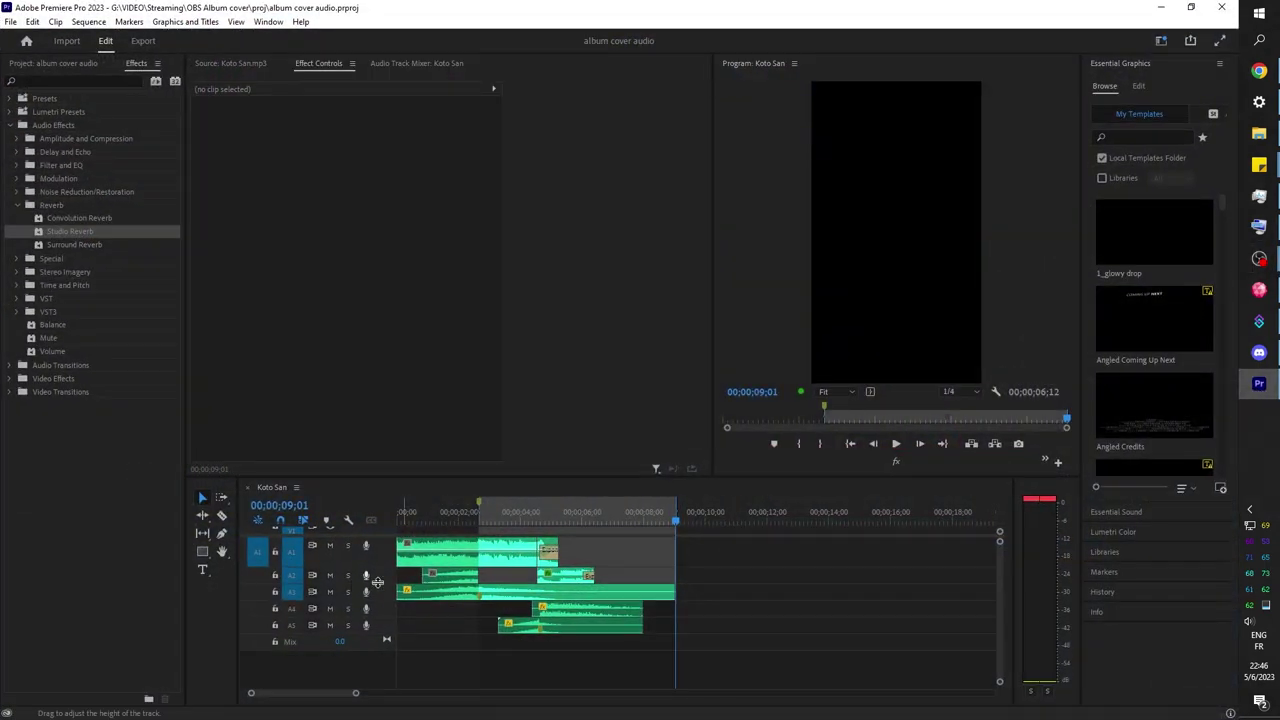
left_click(528, 512)
key("alt+Tab")
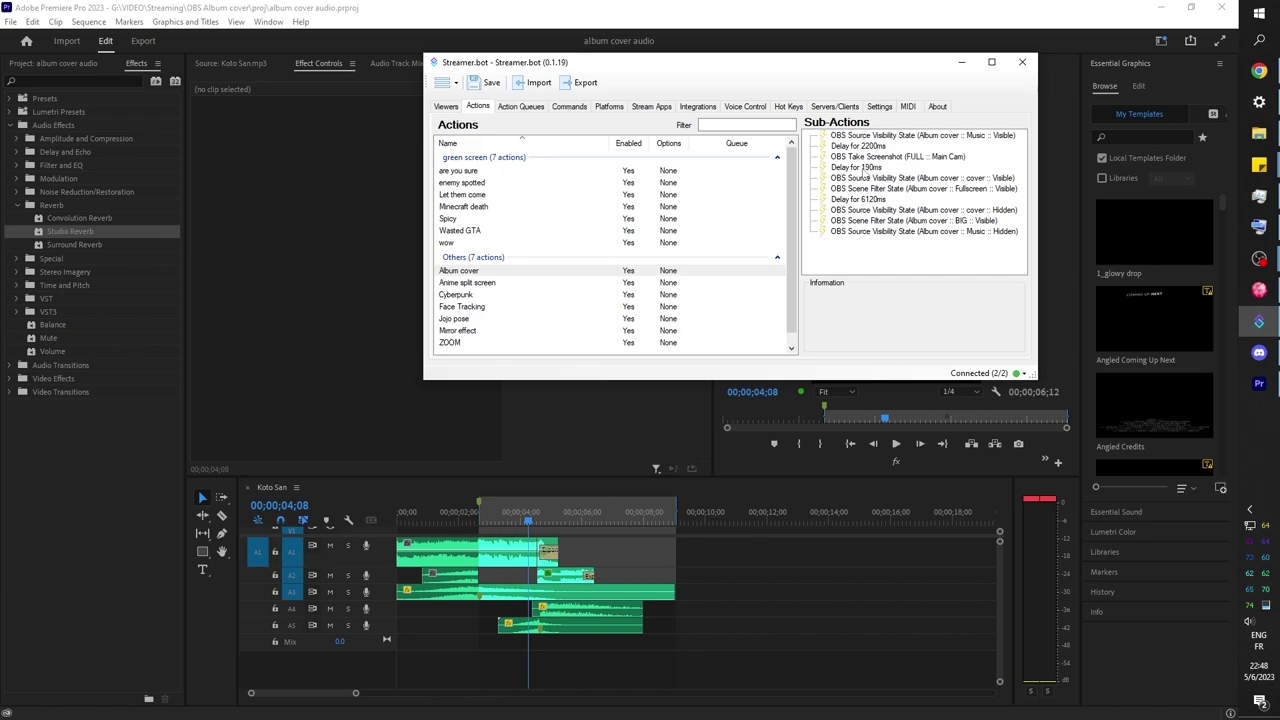
left_click(455, 515)
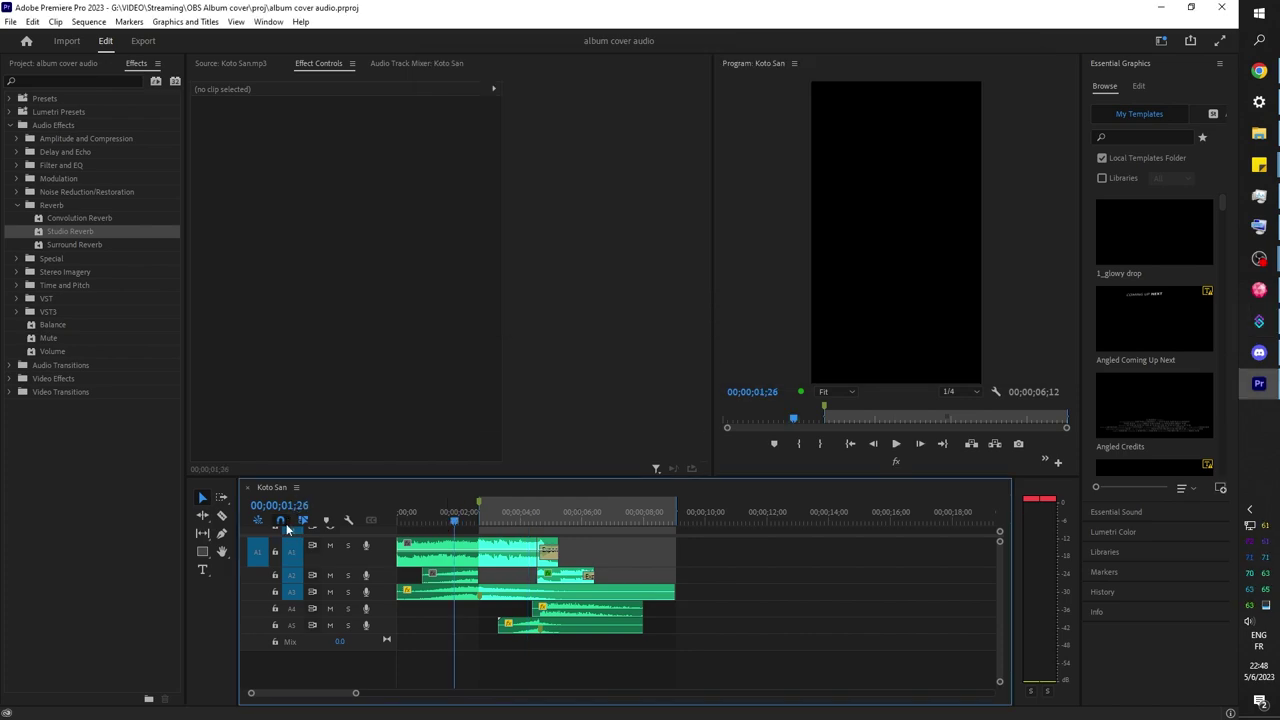
left_click(1259, 321)
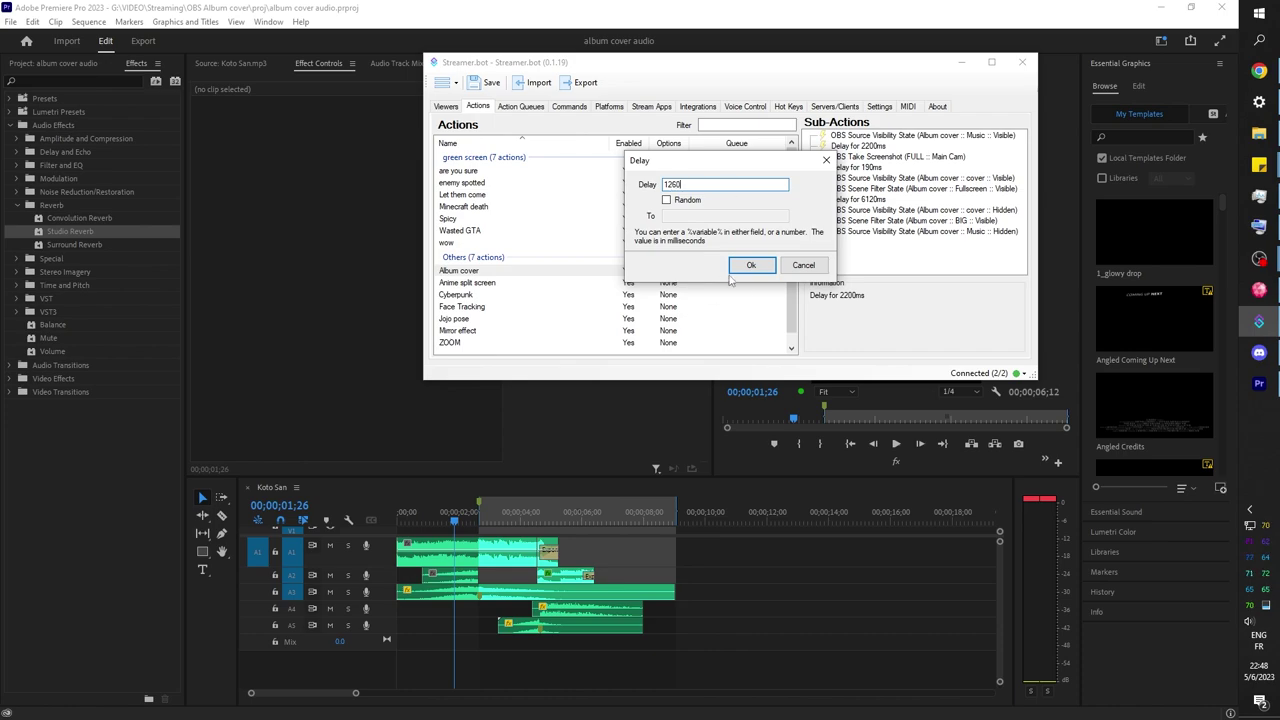
Mark 00;00;01;26 to 00;00;02;20 on the Premiere Pro timeline, and set the delay after the screenshot sub-action to 250 ms in Streamer.bot.
right_click(472, 518)
left_click(449, 520)
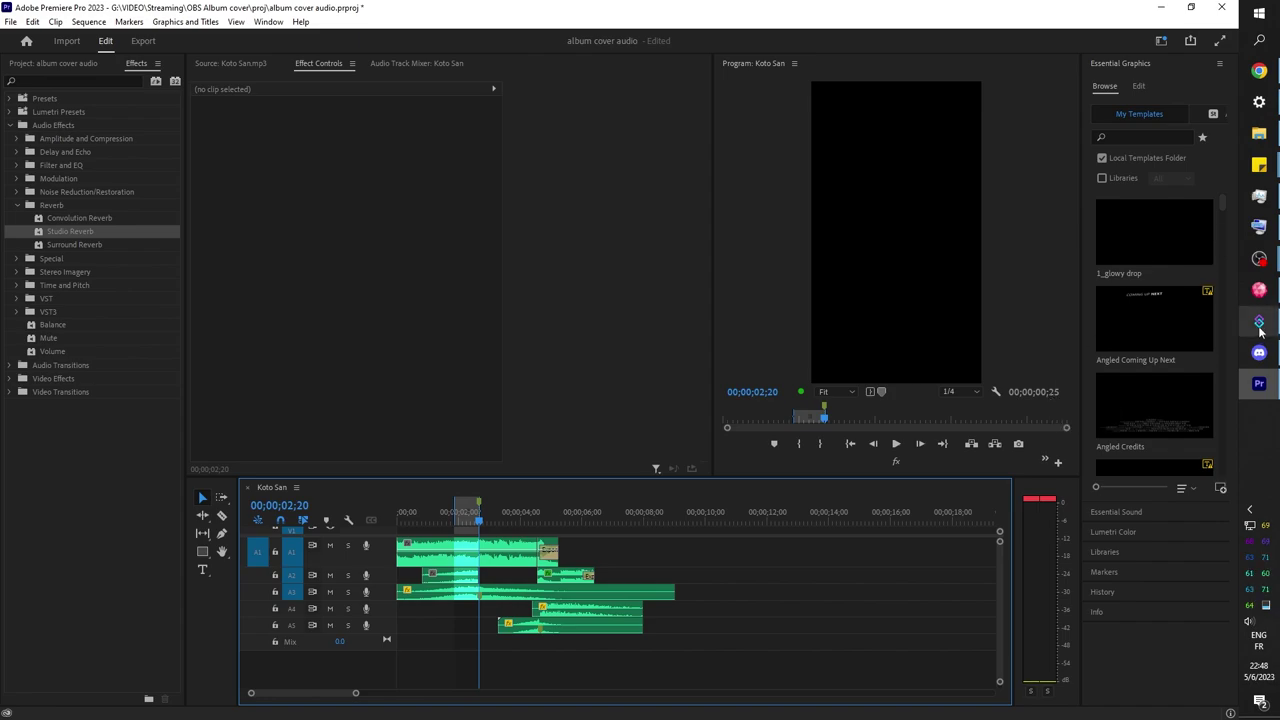
mouse_move(1259, 326)
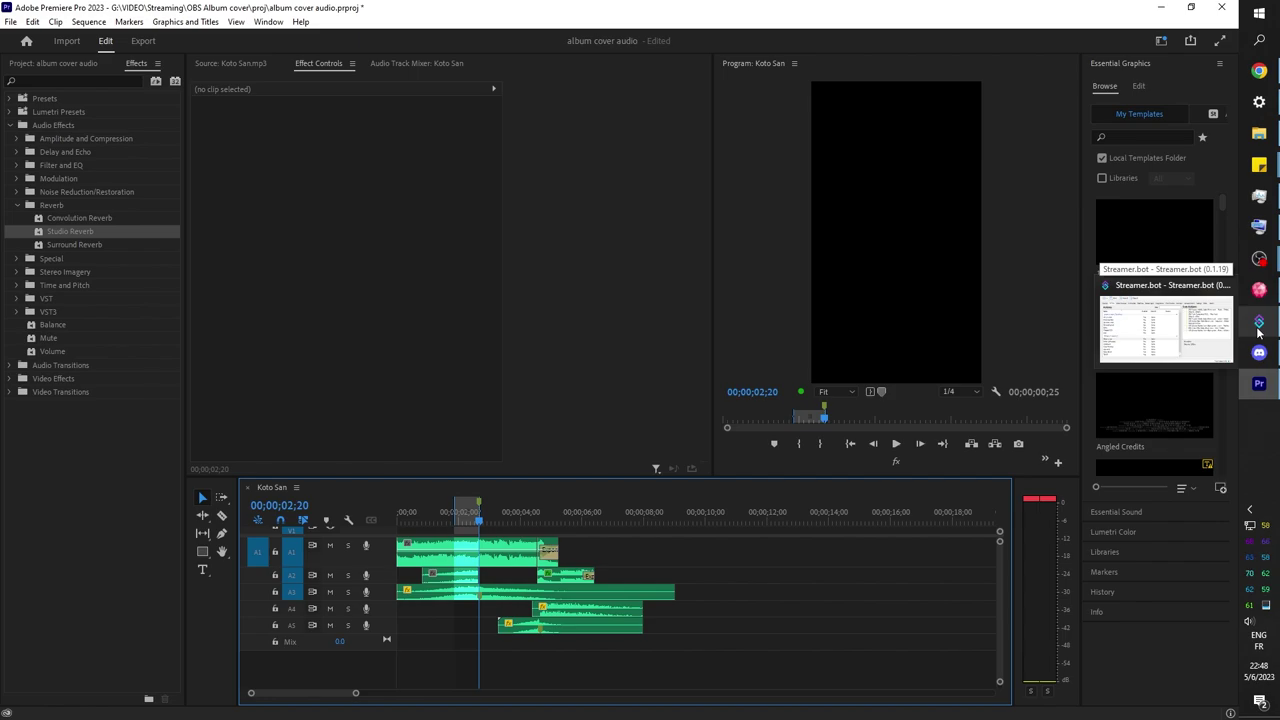
left_click(1259, 330)
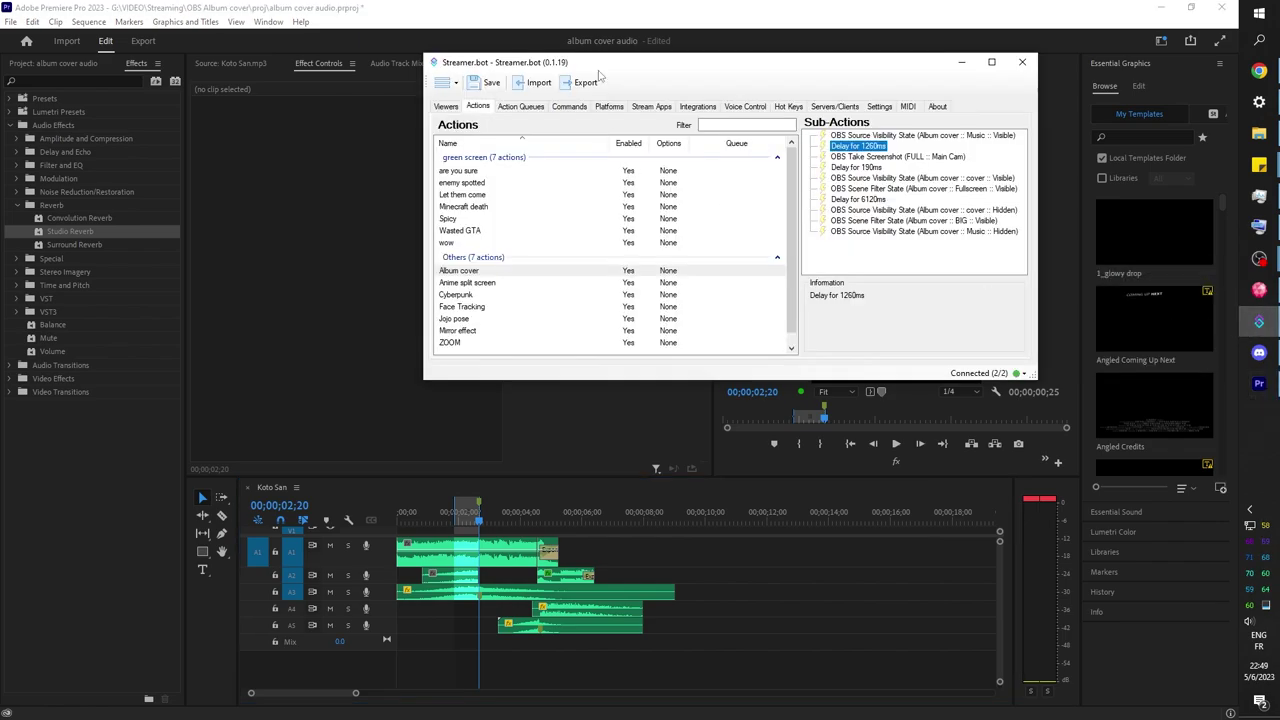
double_click(857, 167)
type("250")
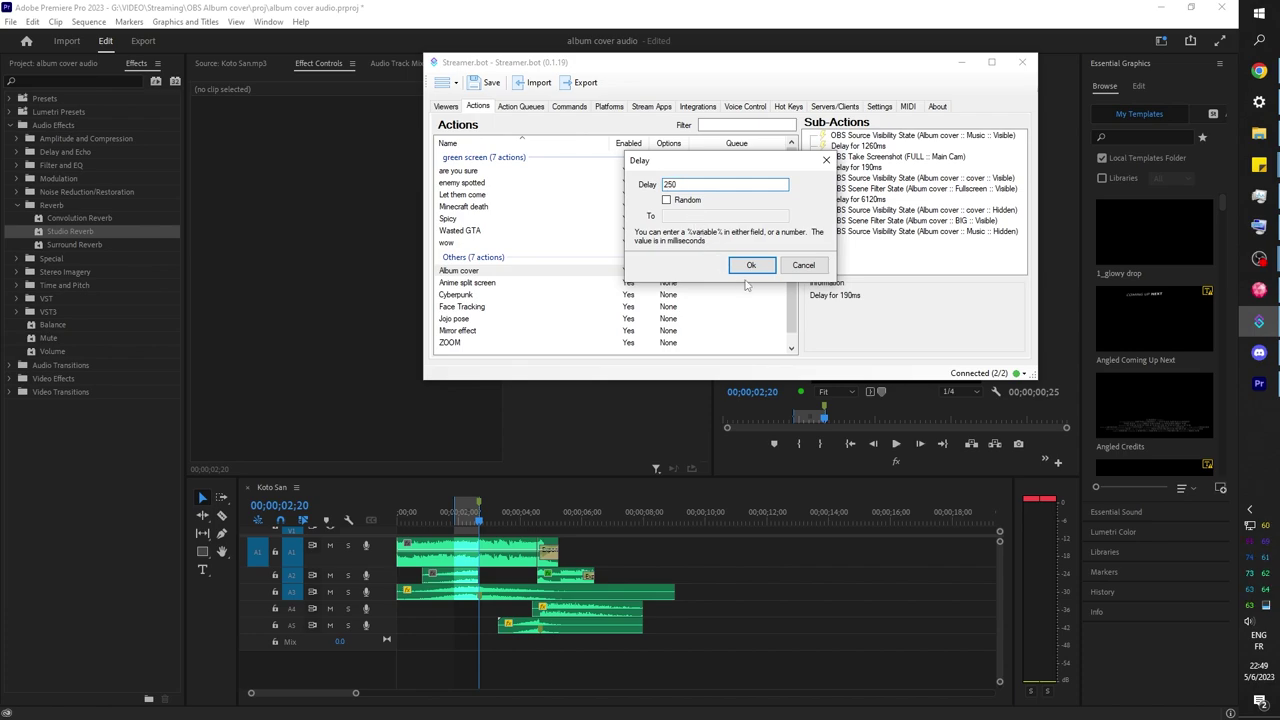
left_click(750, 265)
Mark 00;00;02;20 to 00;00;04;20 on the Premiere Pro timeline, and set the delay before hiding the cover to 2010 ms in Streamer.bot.
left_click(500, 522)
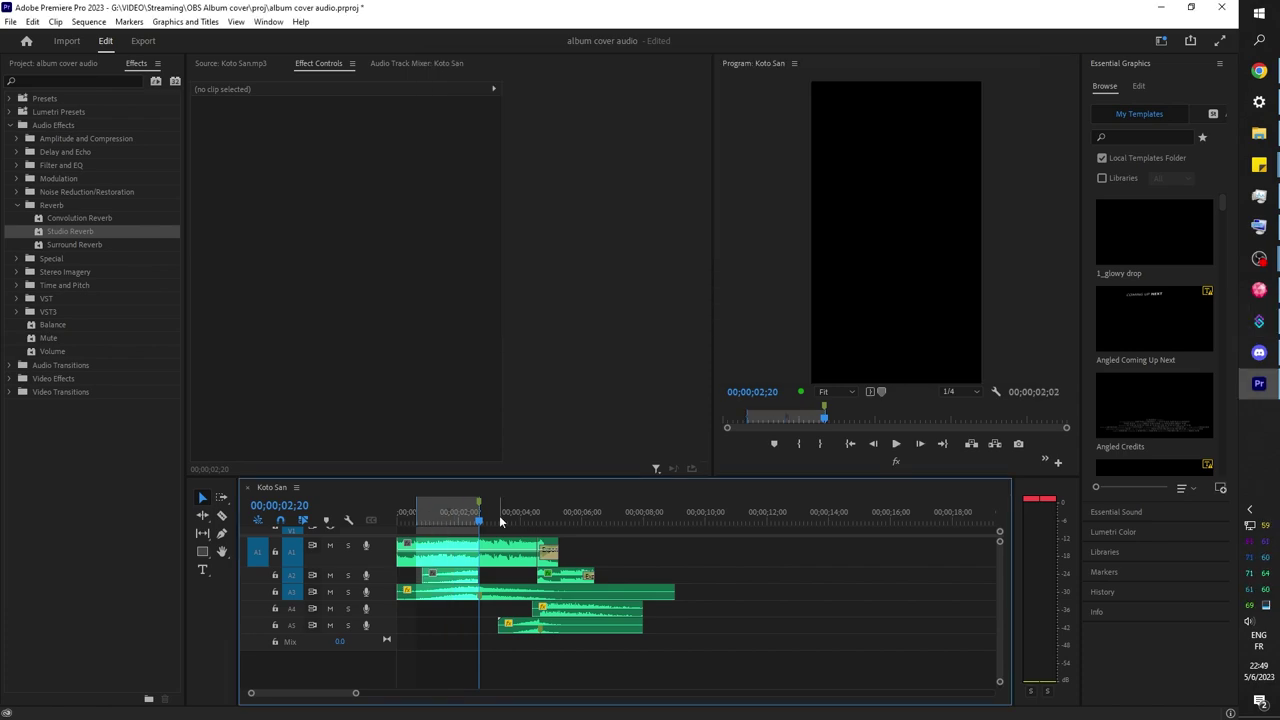
key("ctrl+shift+x")
key("Down")
key("o")
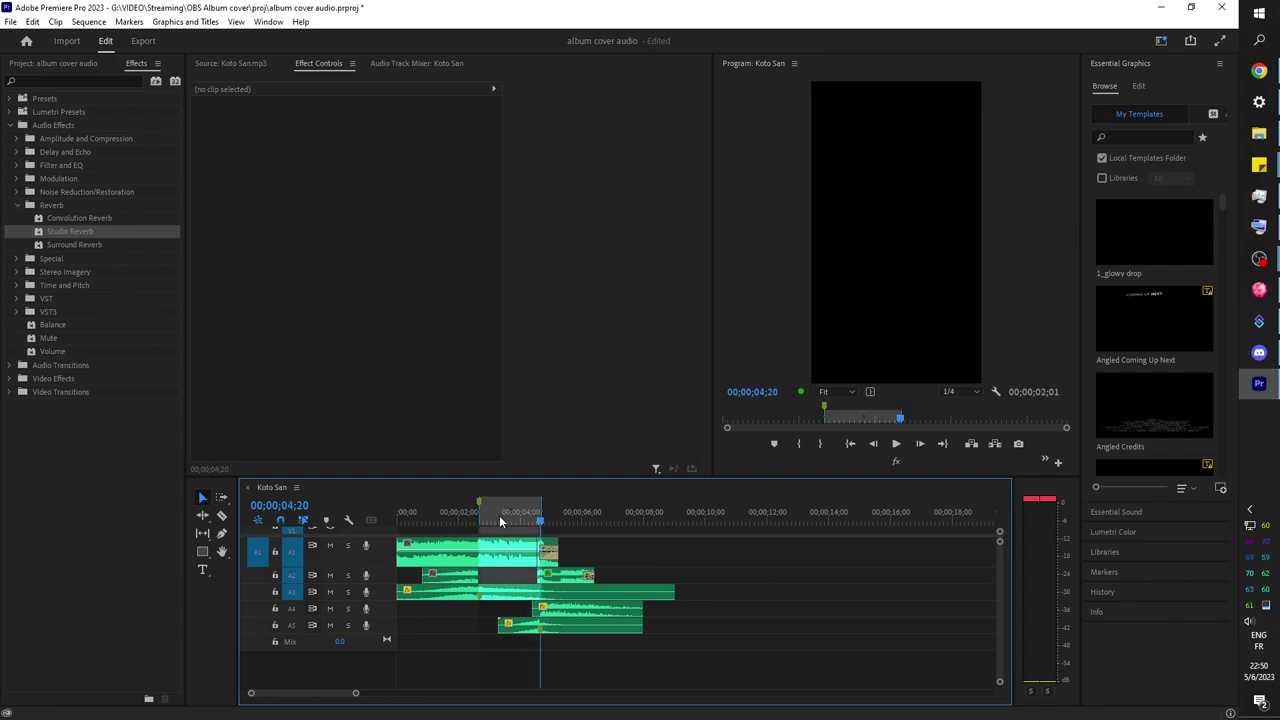
left_click(1259, 321)
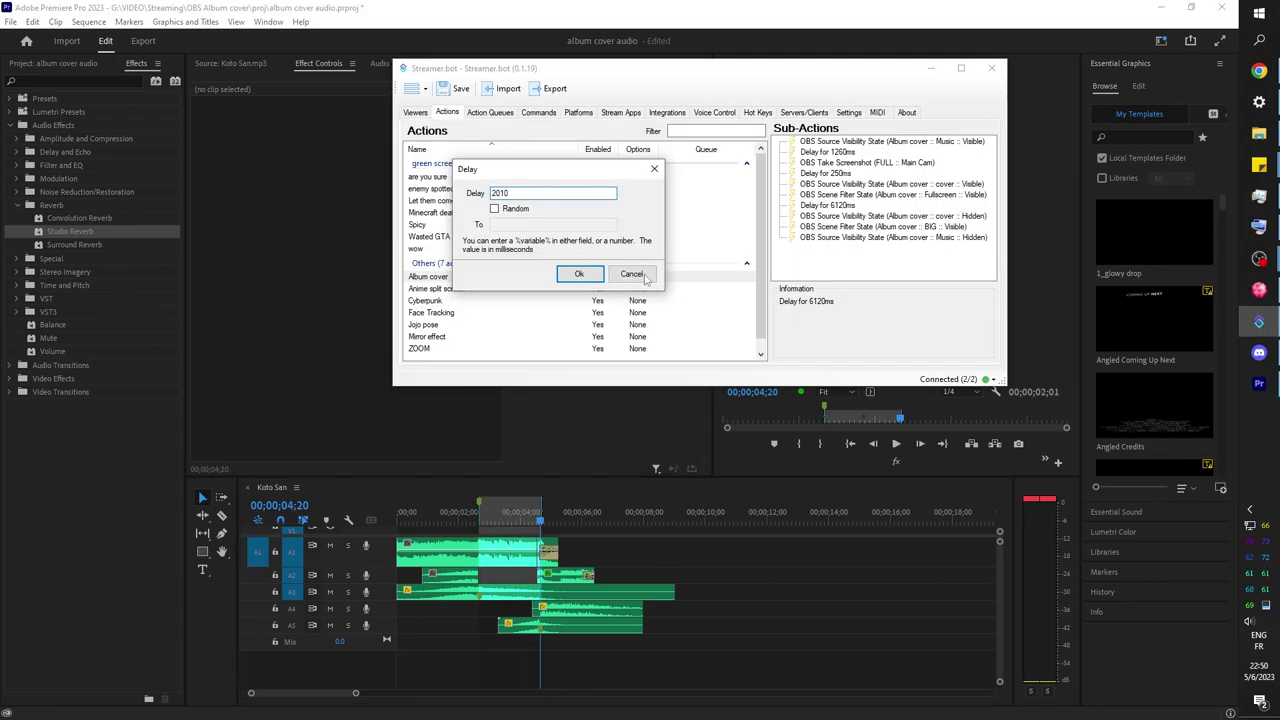
left_click(579, 277)
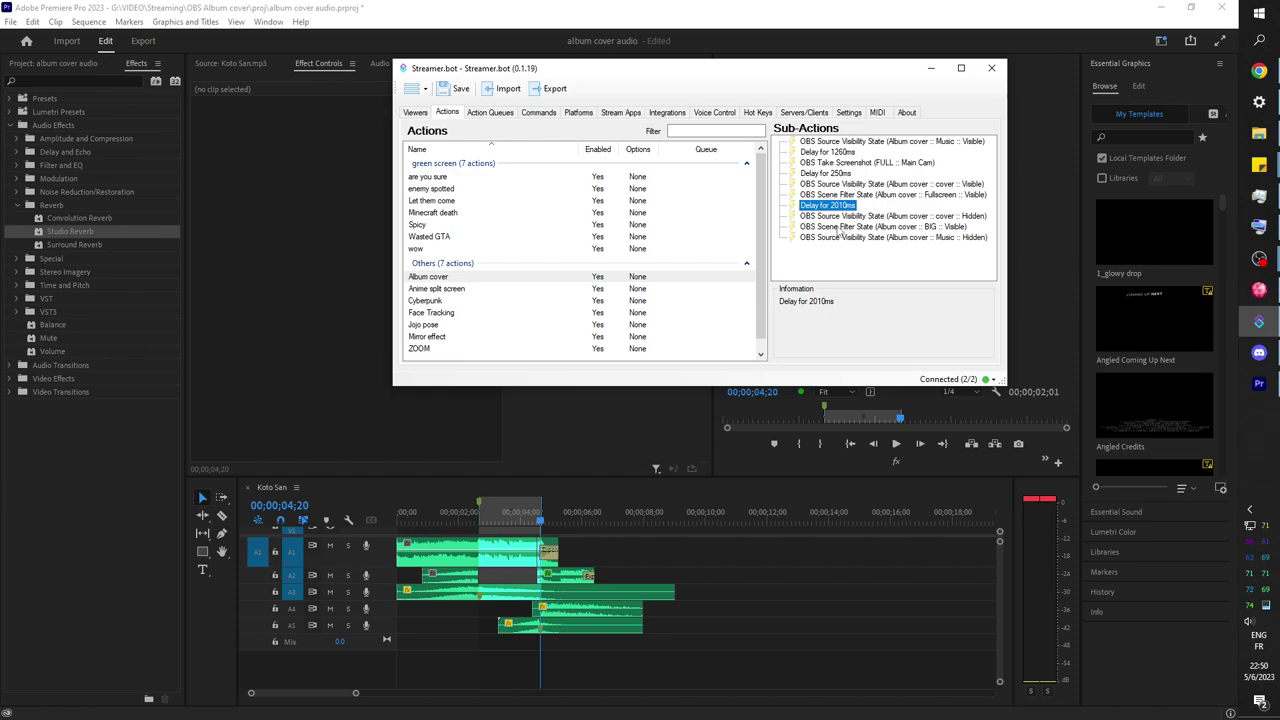
Start a new Core Delay sub-action in the Album cover action.
left_click(826, 227)
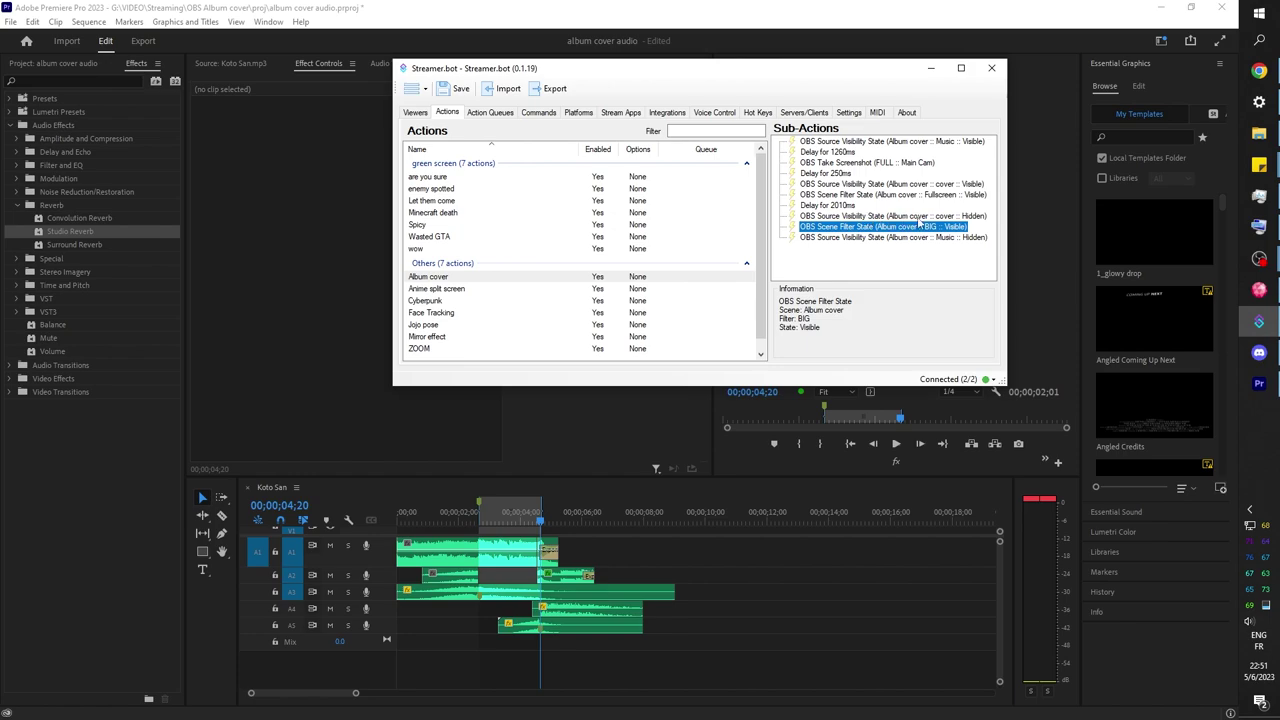
right_click(817, 251)
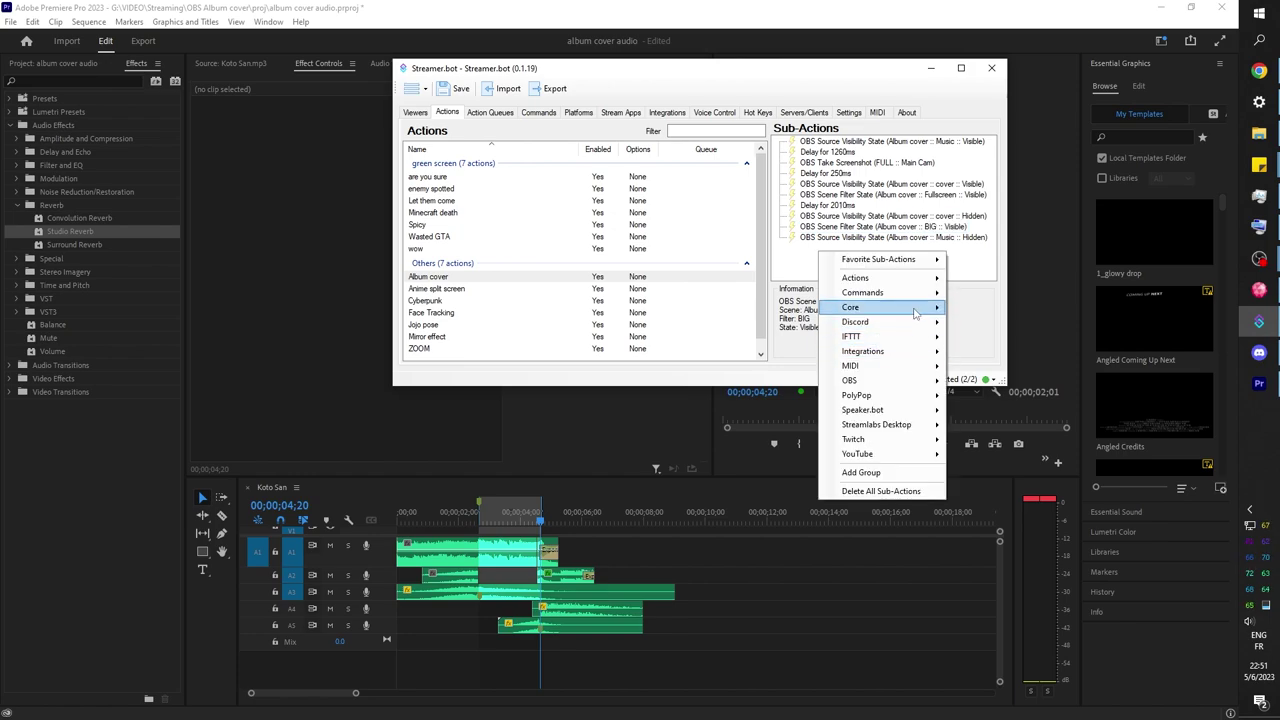
left_click(1000, 342)
left_click_drag(704, 168, 648, 146)
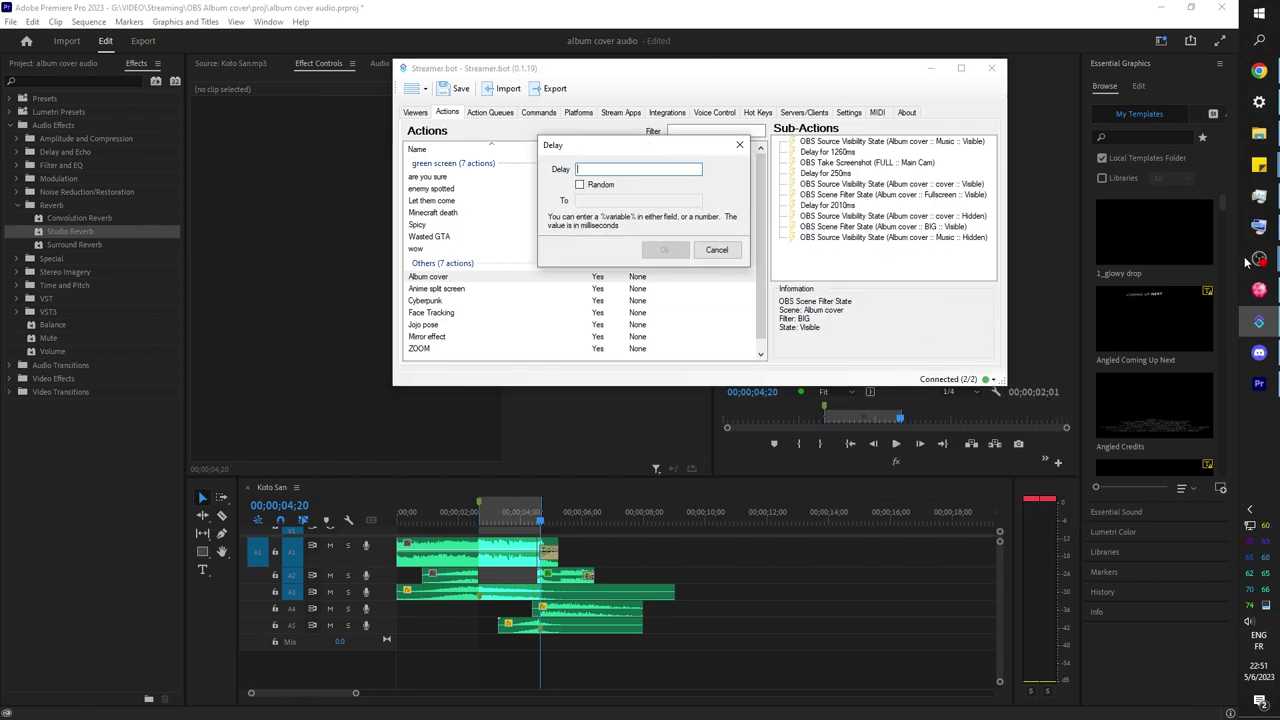
Switch to OBS and check the type and duration of the cover group's hide transition.
mouse_move(1259, 258)
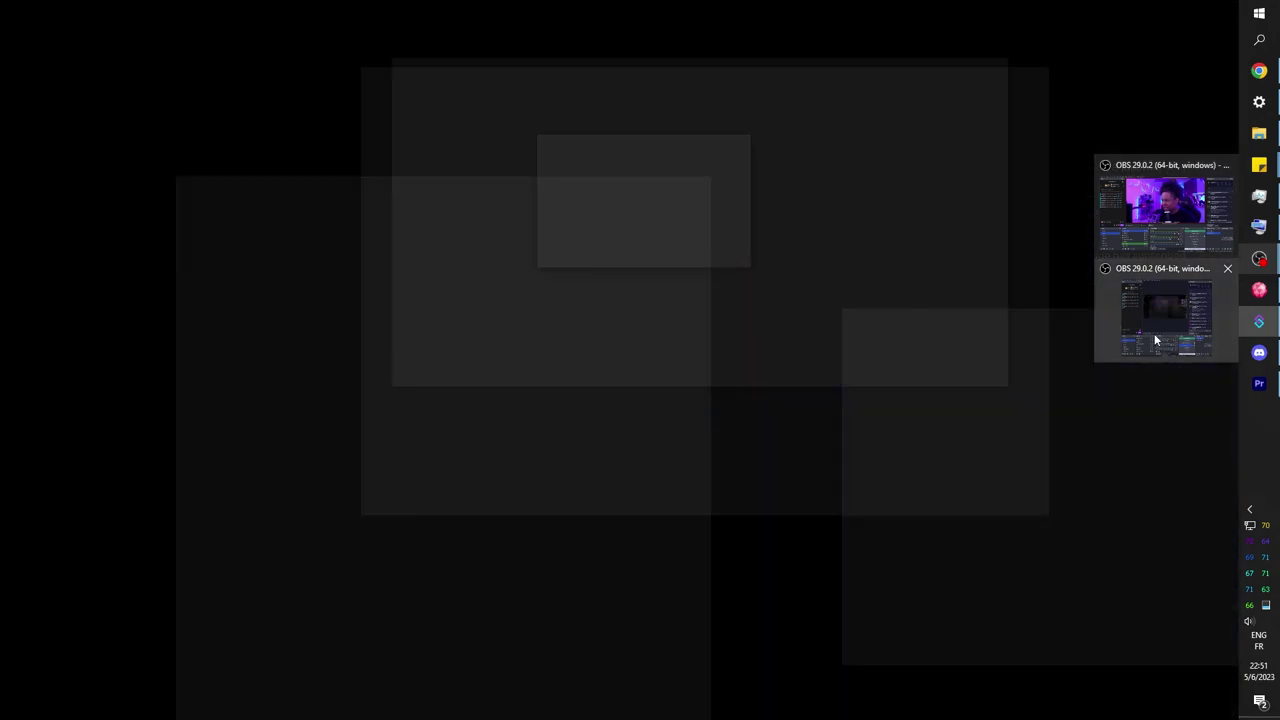
left_click(1154, 330)
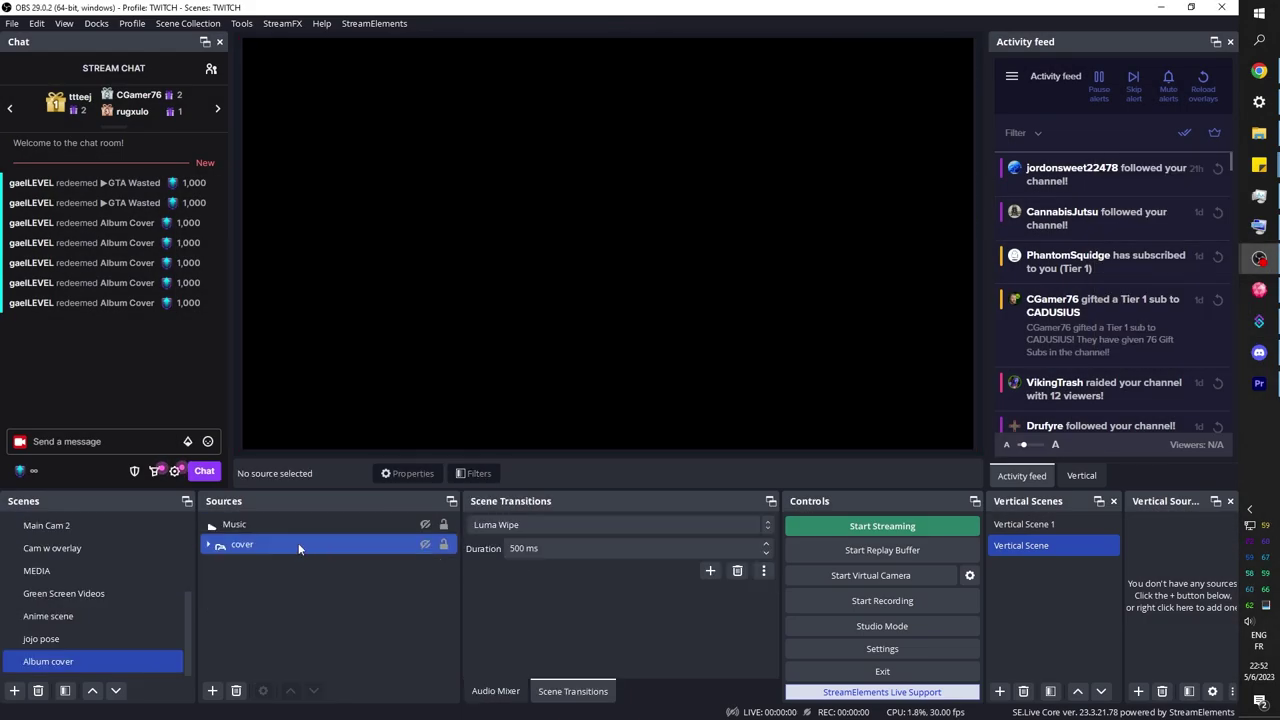
right_click(298, 548)
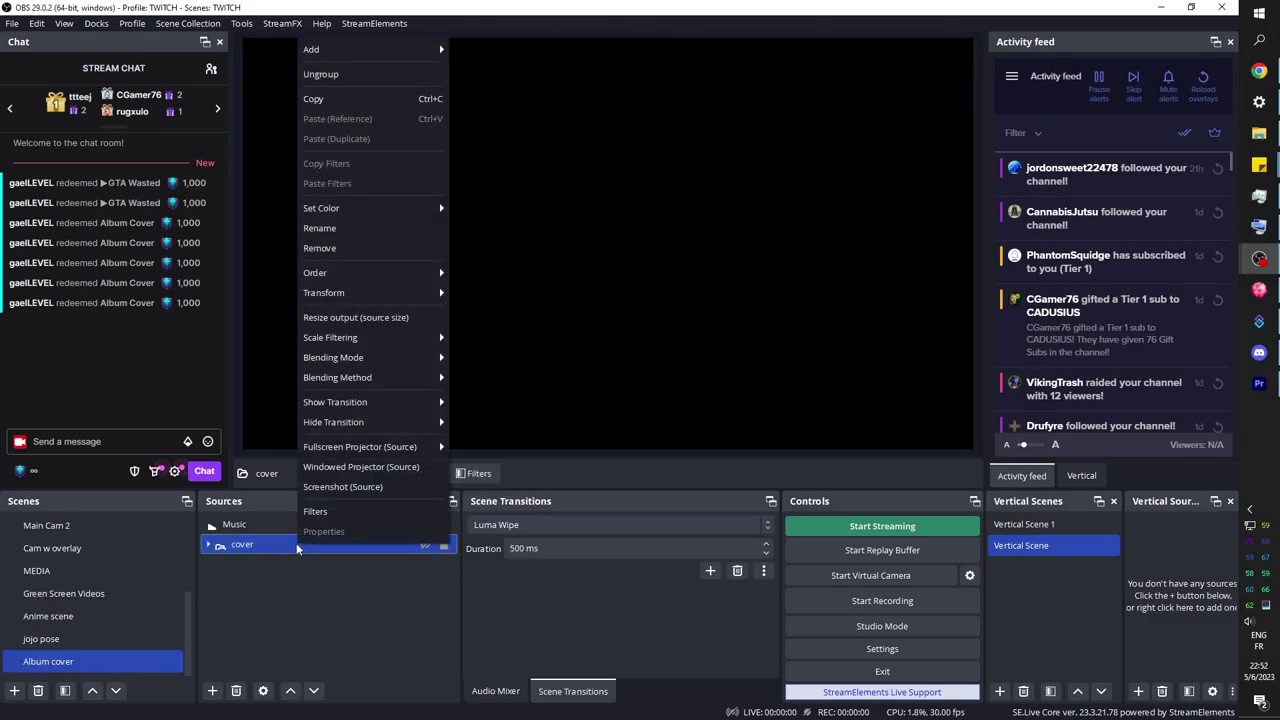
mouse_move(390, 425)
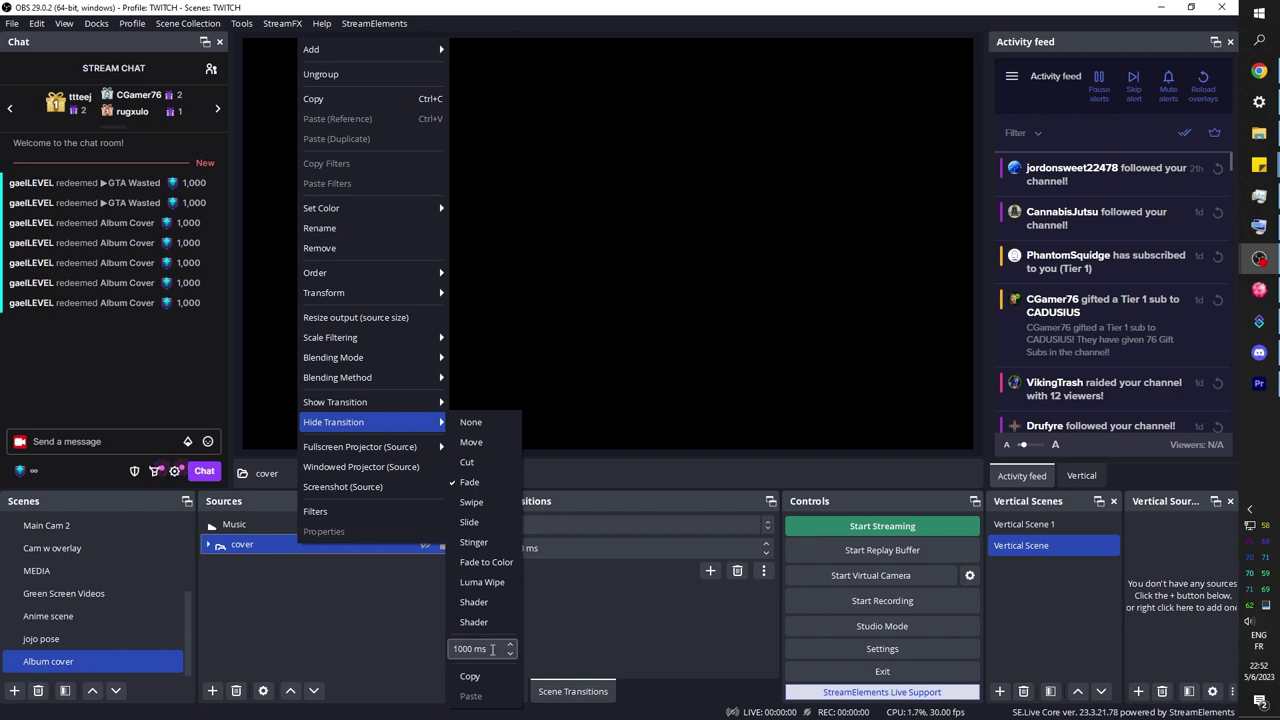
left_click(268, 591)
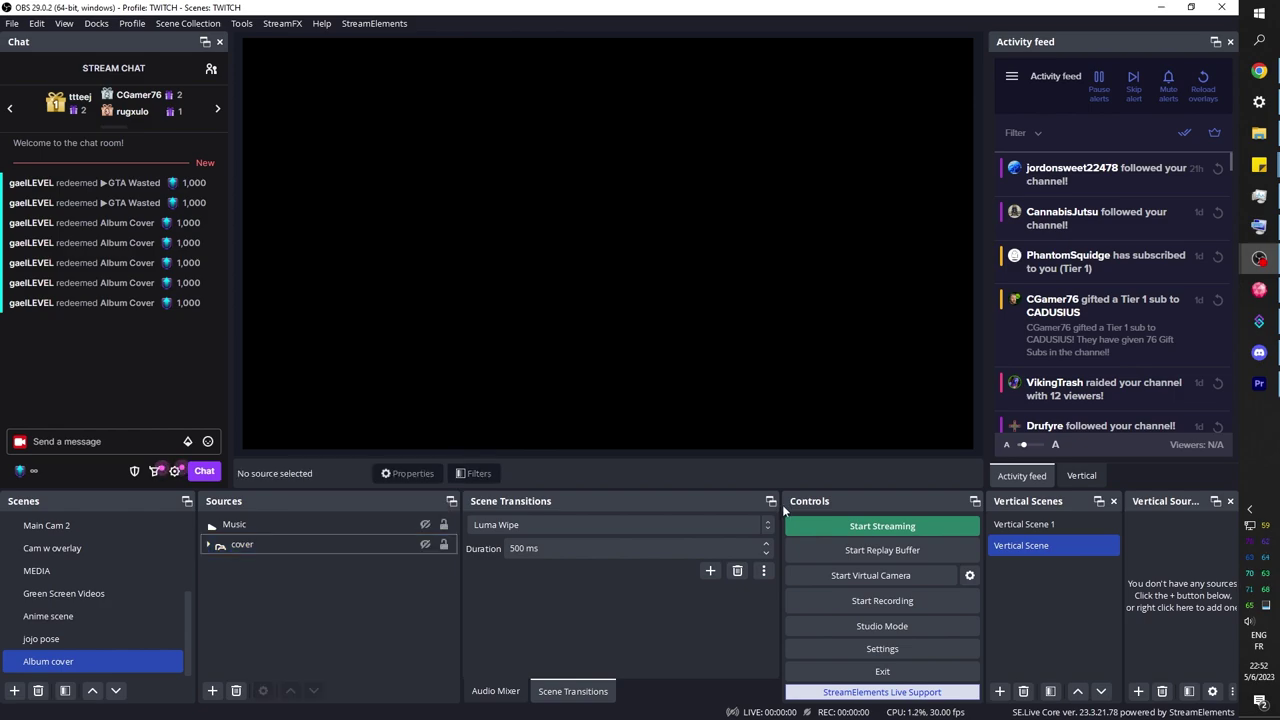
Back in Streamer.bot, set the new delay to 1500 ms and place it between hiding the cover and enabling the BIG filter.
left_click(1259, 322)
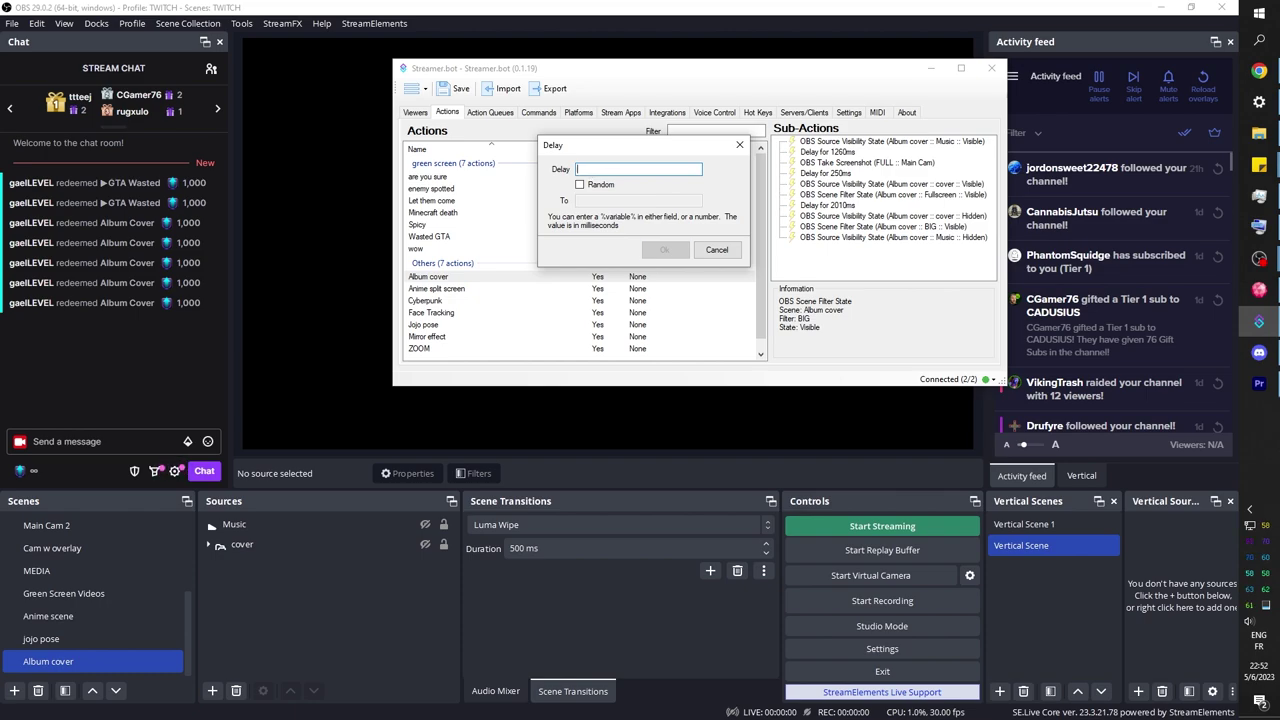
type("1500")
key("Return")
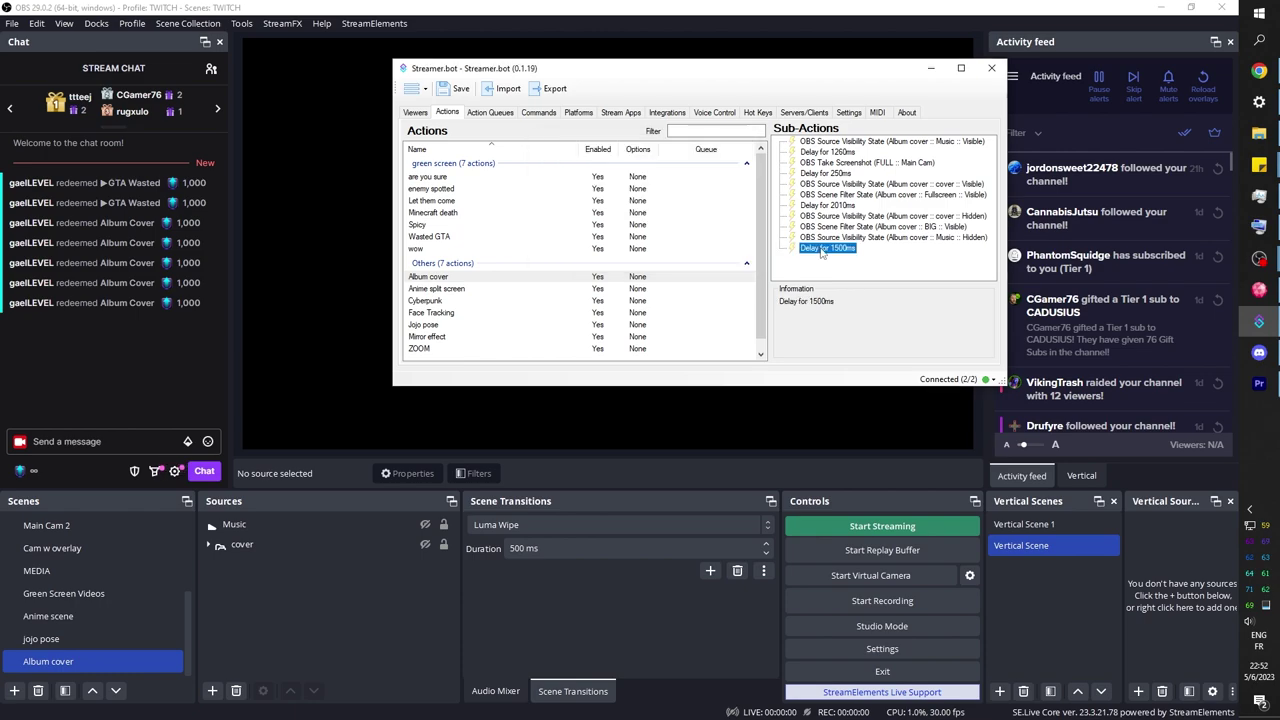
left_click_drag(833, 248, 834, 226)
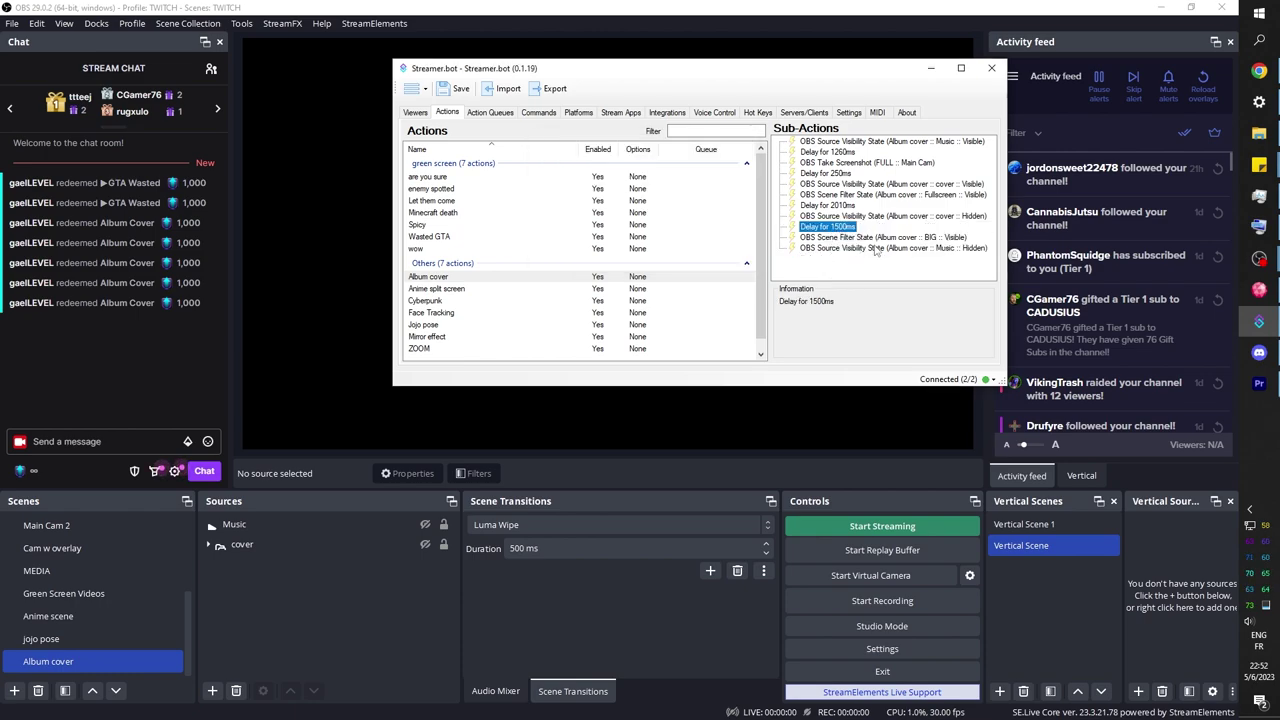
left_click(867, 276)
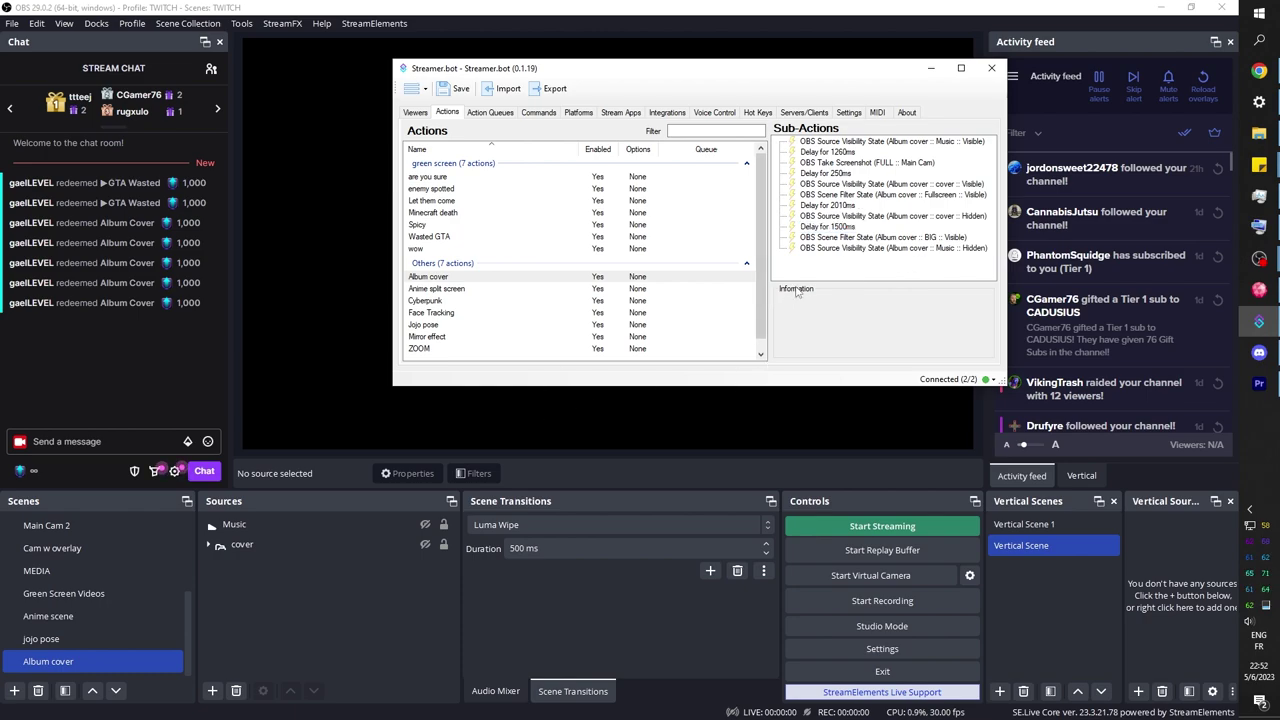
Switch OBS to the FULL scene and redeem the Album Cover reward again to test the adjusted timing.
scroll(64, 596, "up", 2)
left_click(65, 550)
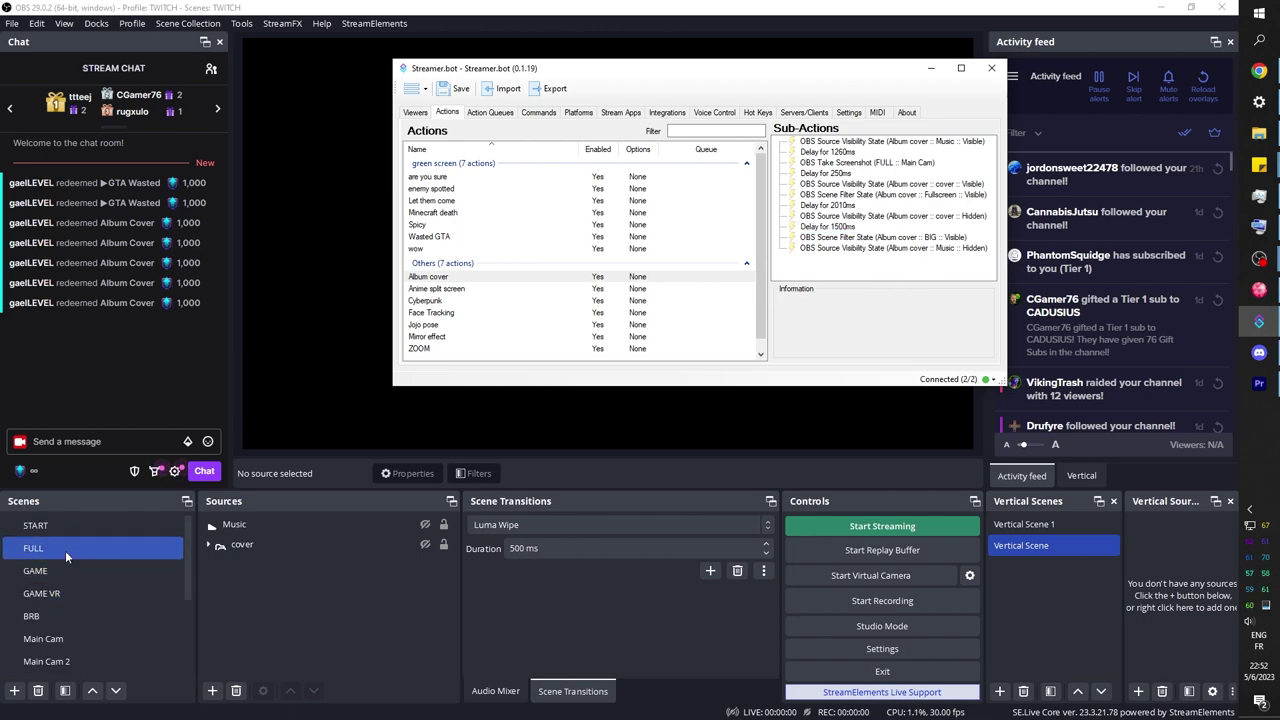
left_click(65, 550)
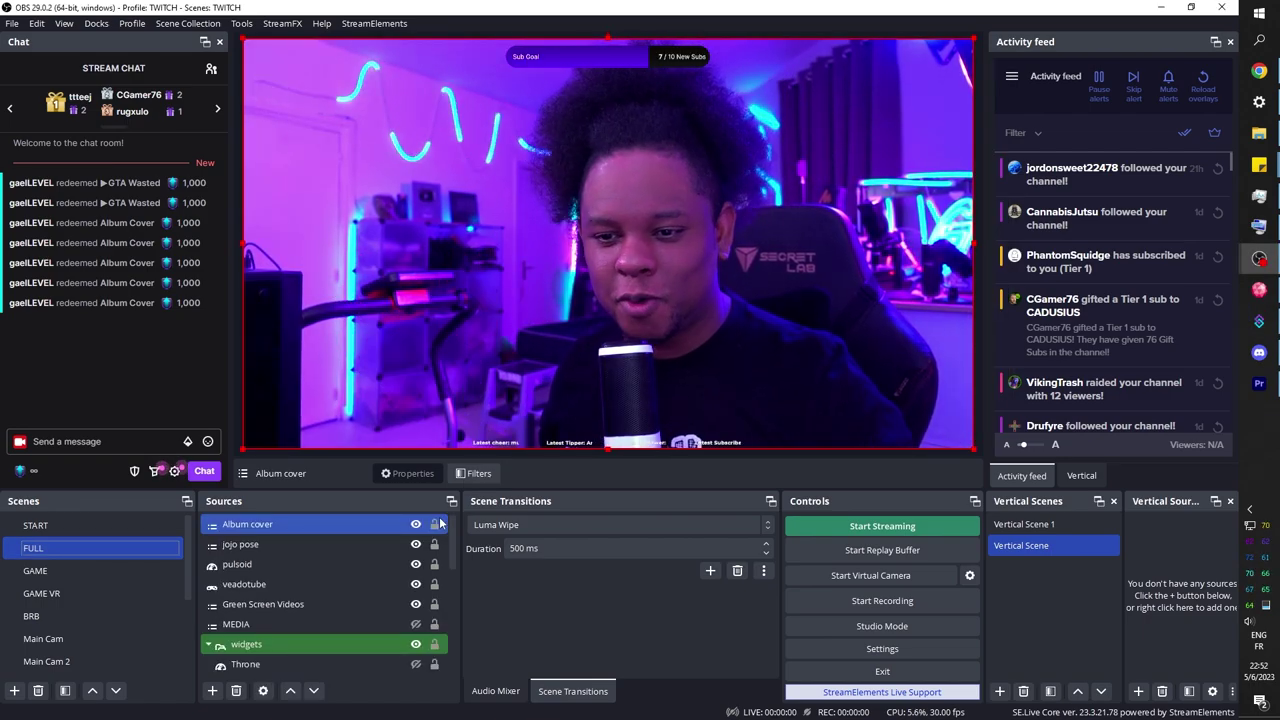
left_click(26, 470)
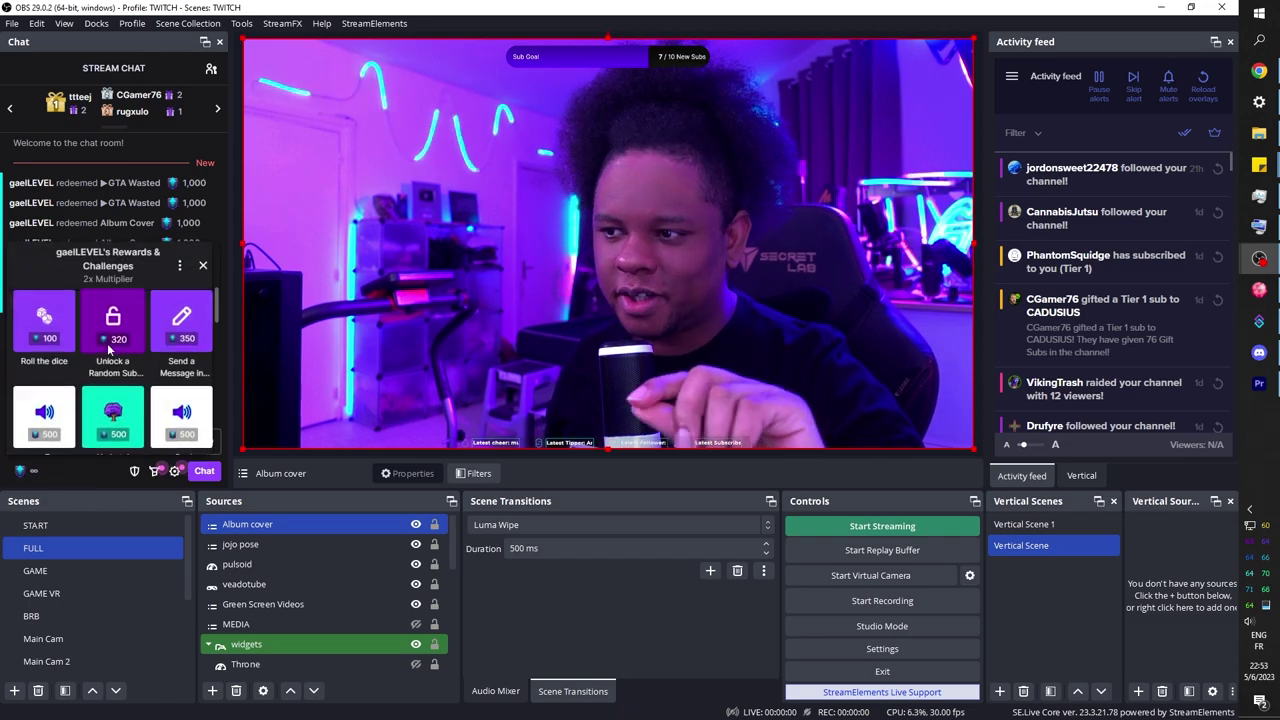
scroll(110, 350, "down", 5)
left_click(110, 350)
left_click(90, 418)
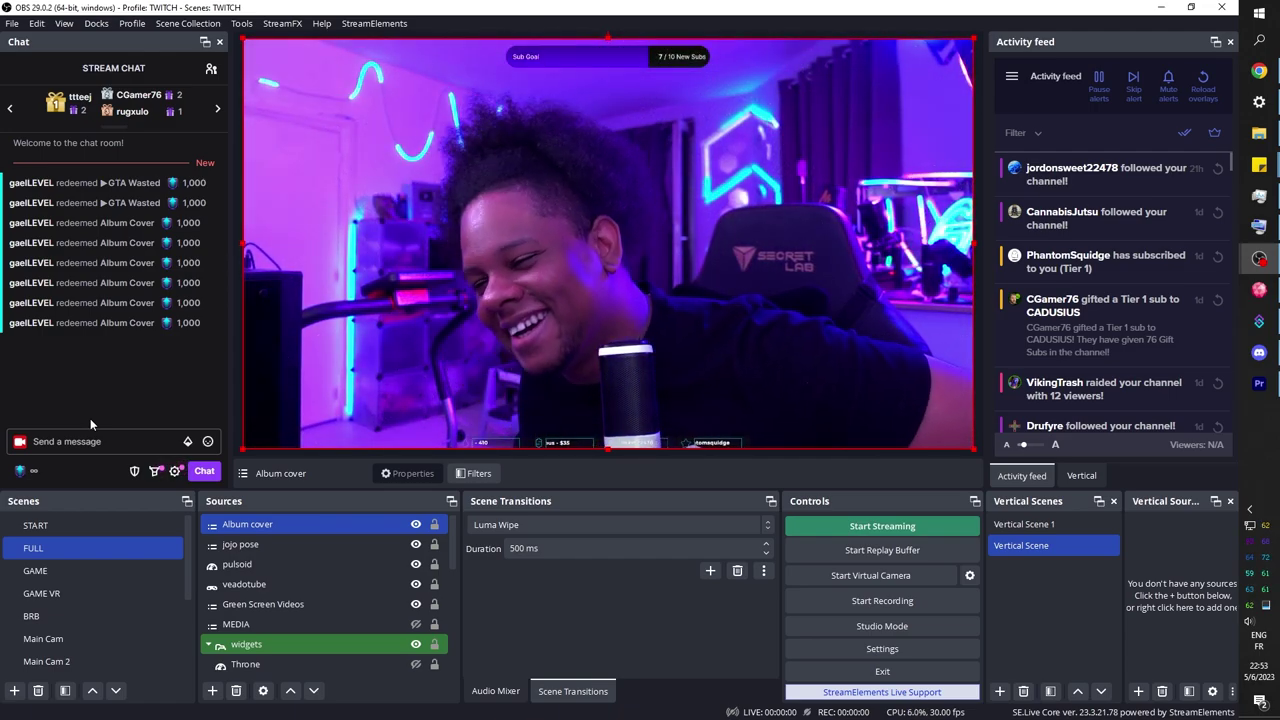
Redeem the Album Cover reward two more times from the Twitch chat to test the effect in the FULL scene.
left_click(24, 470)
scroll(113, 380, "down", 2)
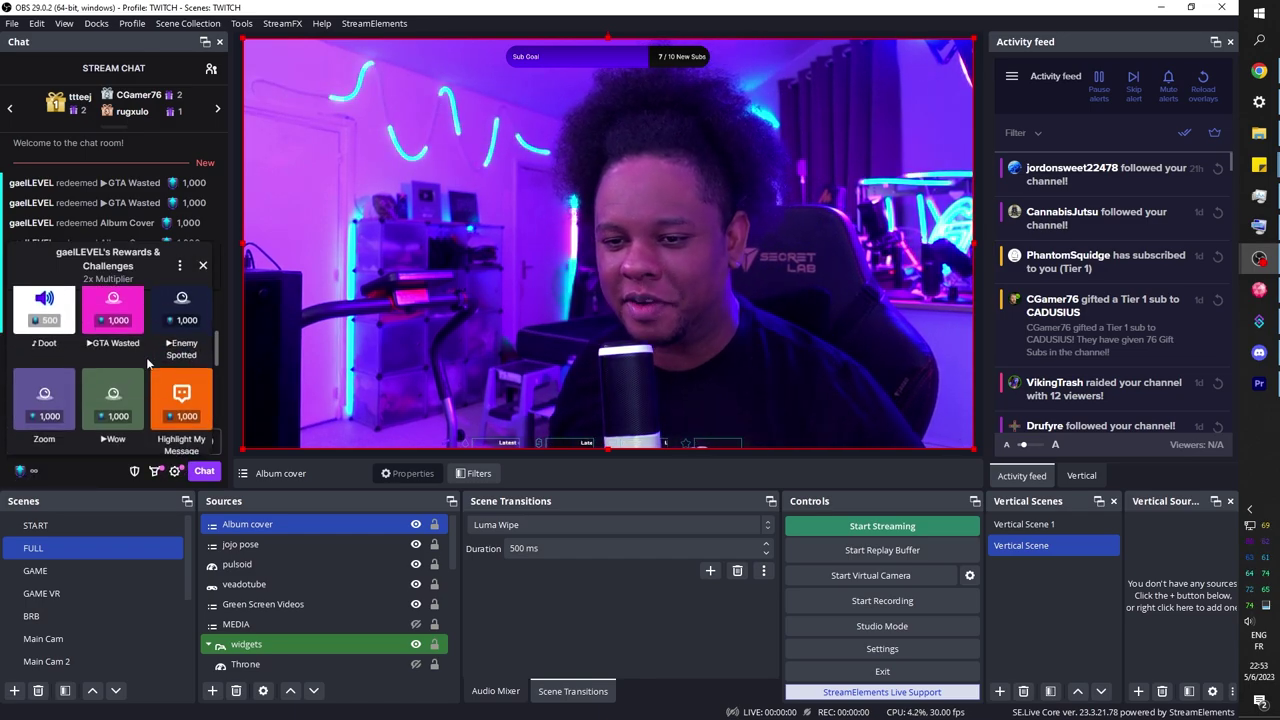
left_click(165, 314)
left_click(101, 428)
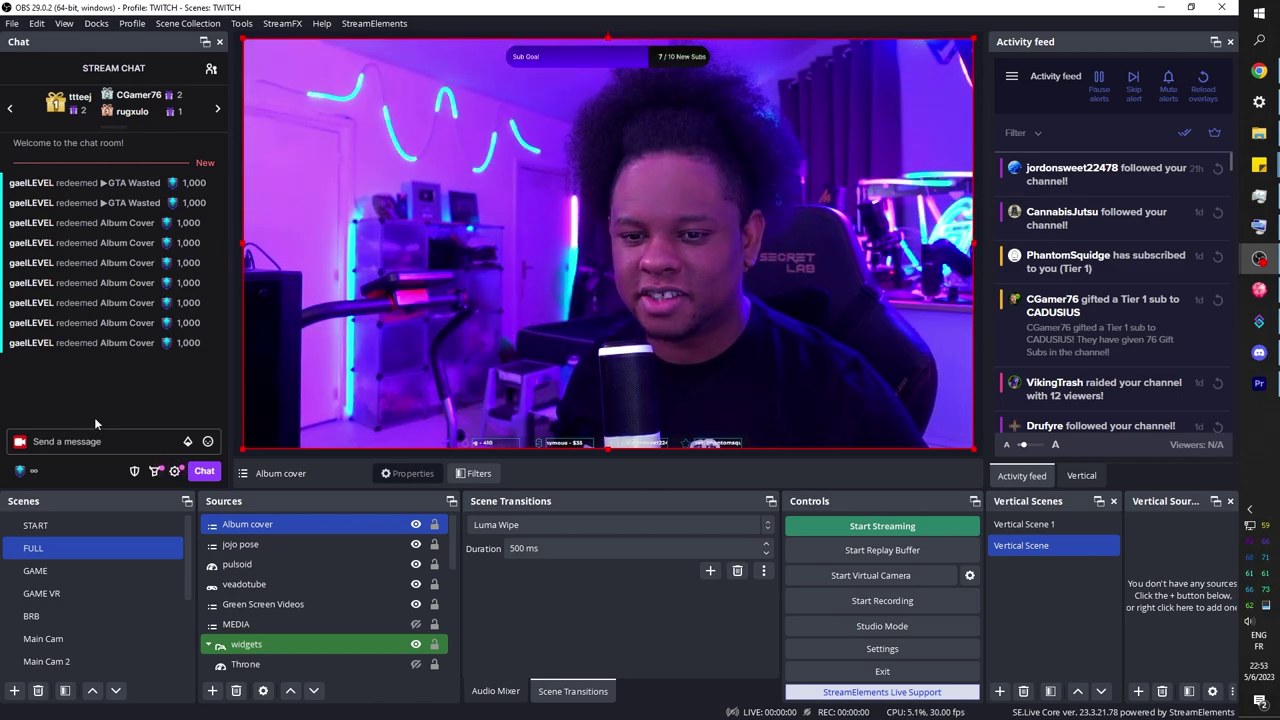
left_click(38, 471)
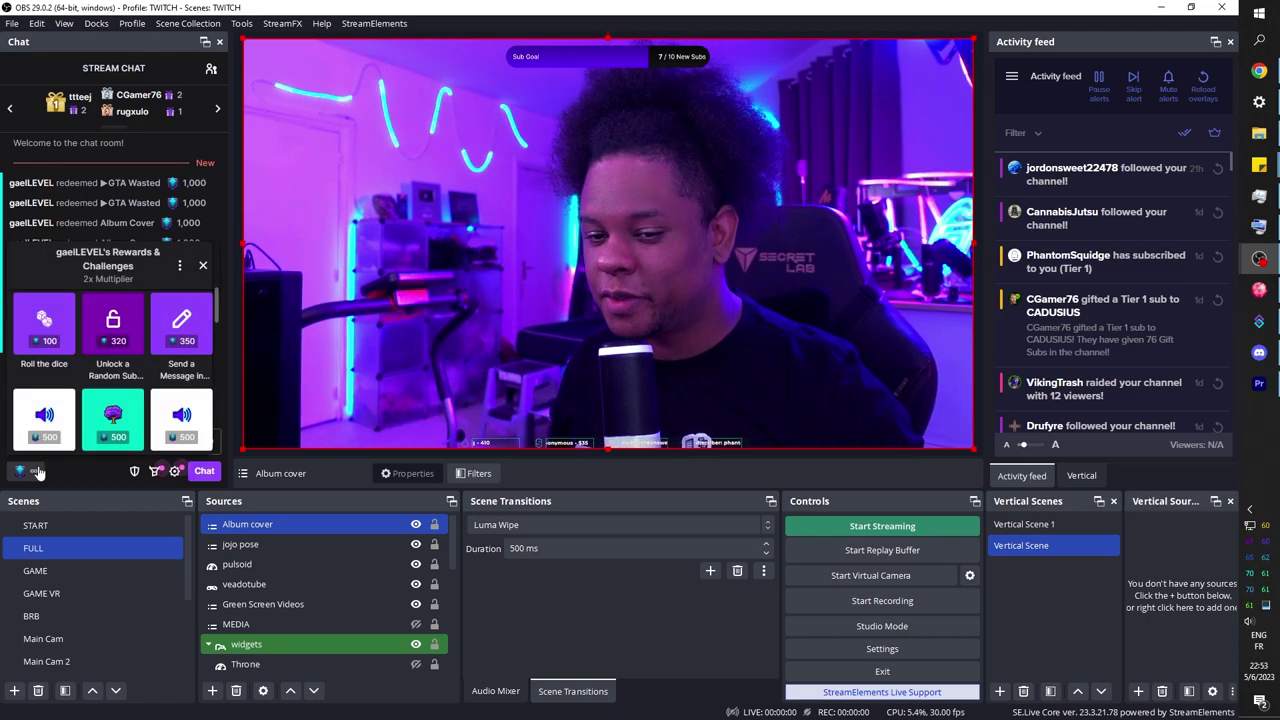
scroll(92, 405, "down", 3)
scroll(92, 400, "down", 2)
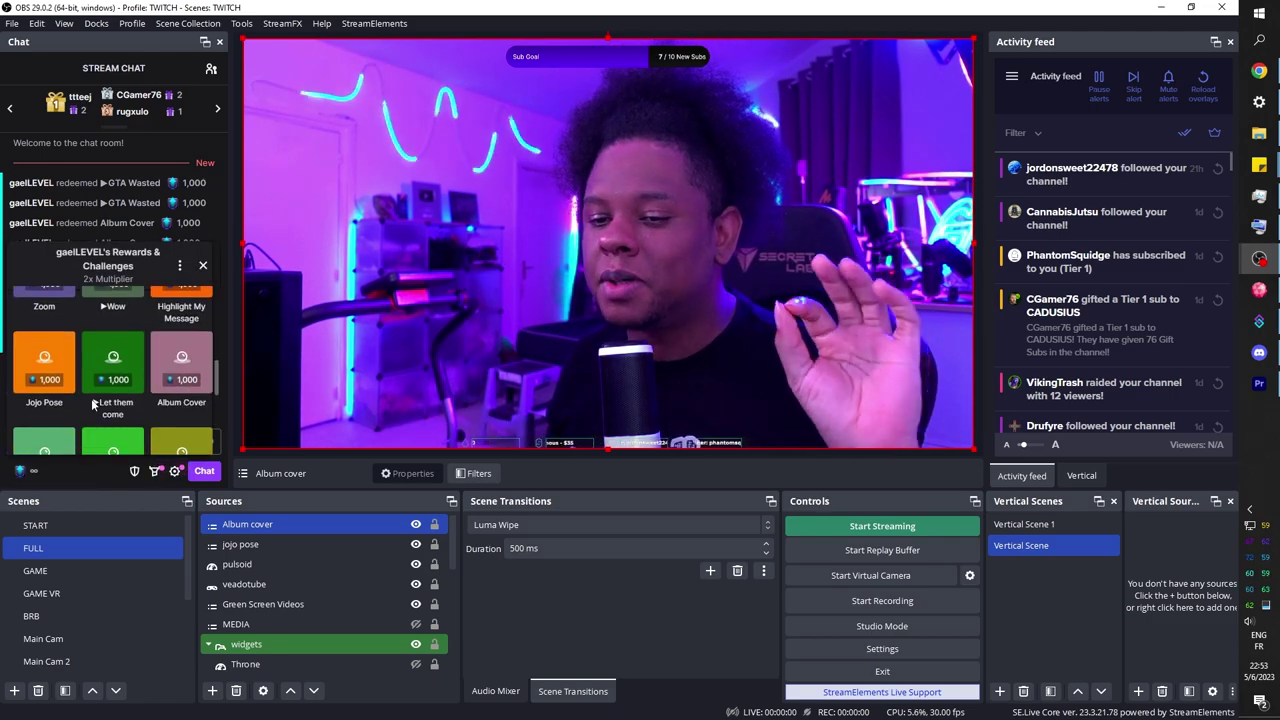
left_click(182, 305)
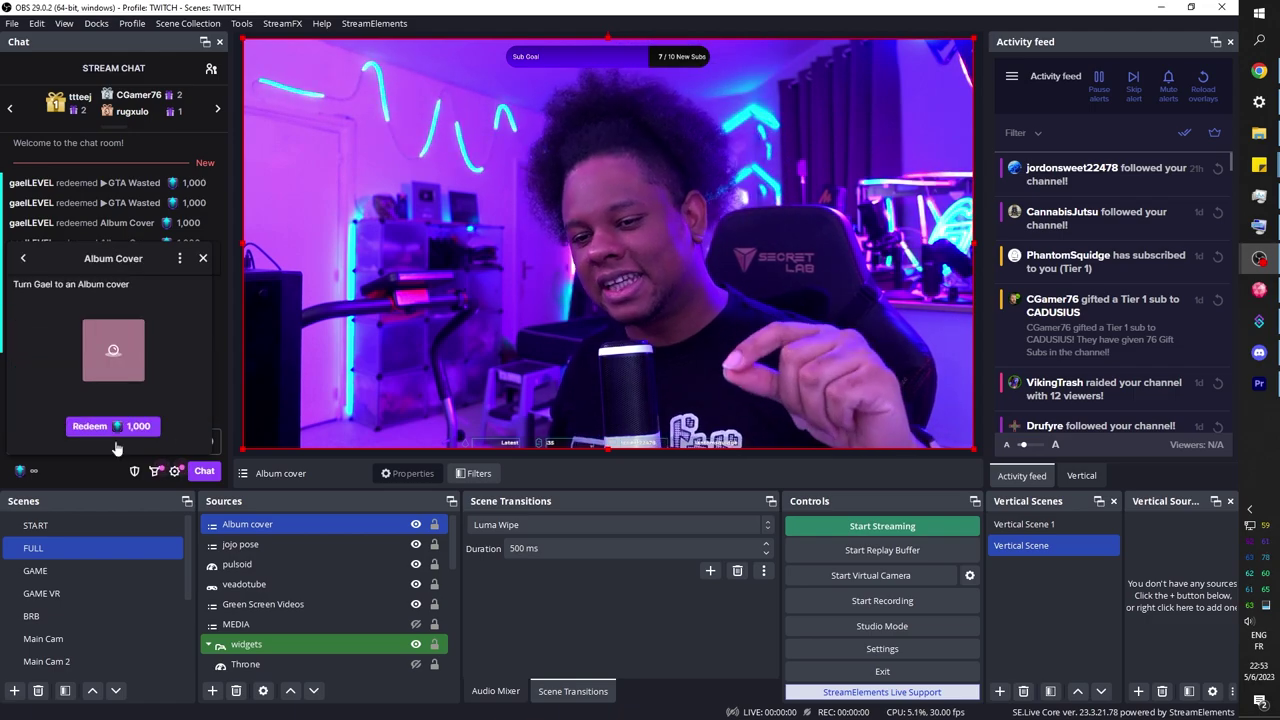
left_click(108, 423)
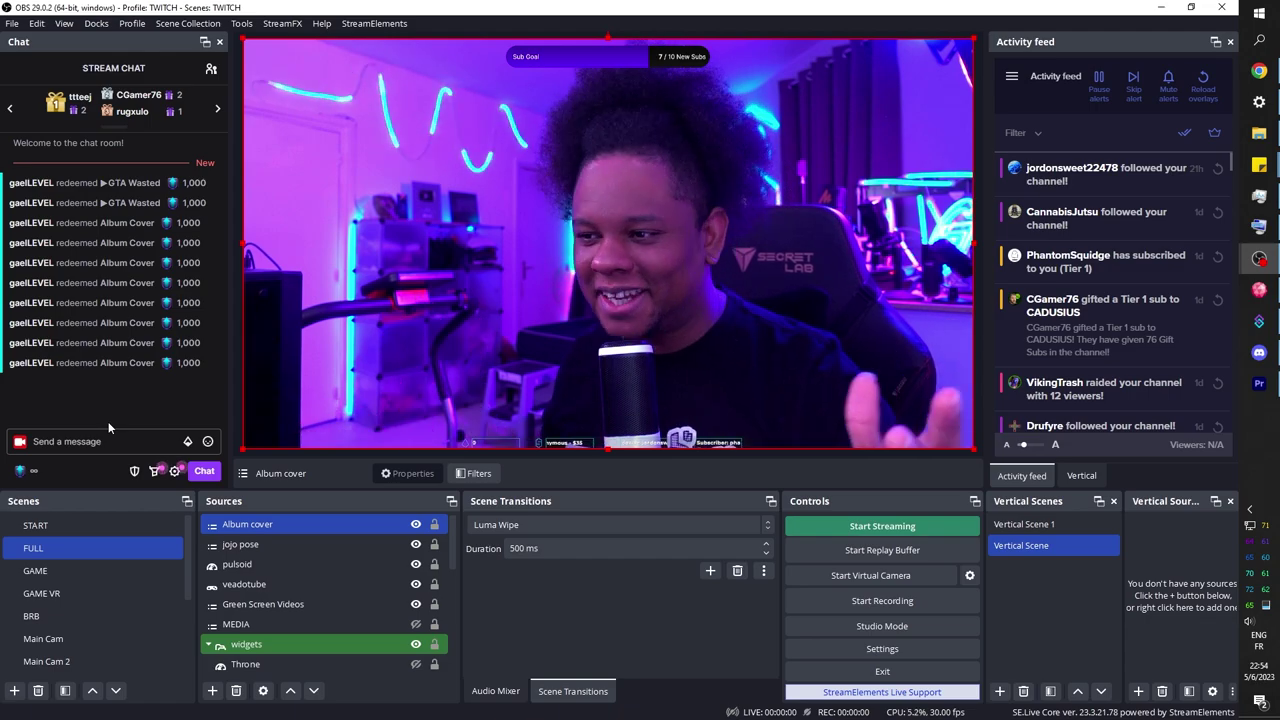
Switch to Streamer.bot and review the Album cover action's sub-actions in order, from showing the music source to hiding it.
left_click(1259, 321)
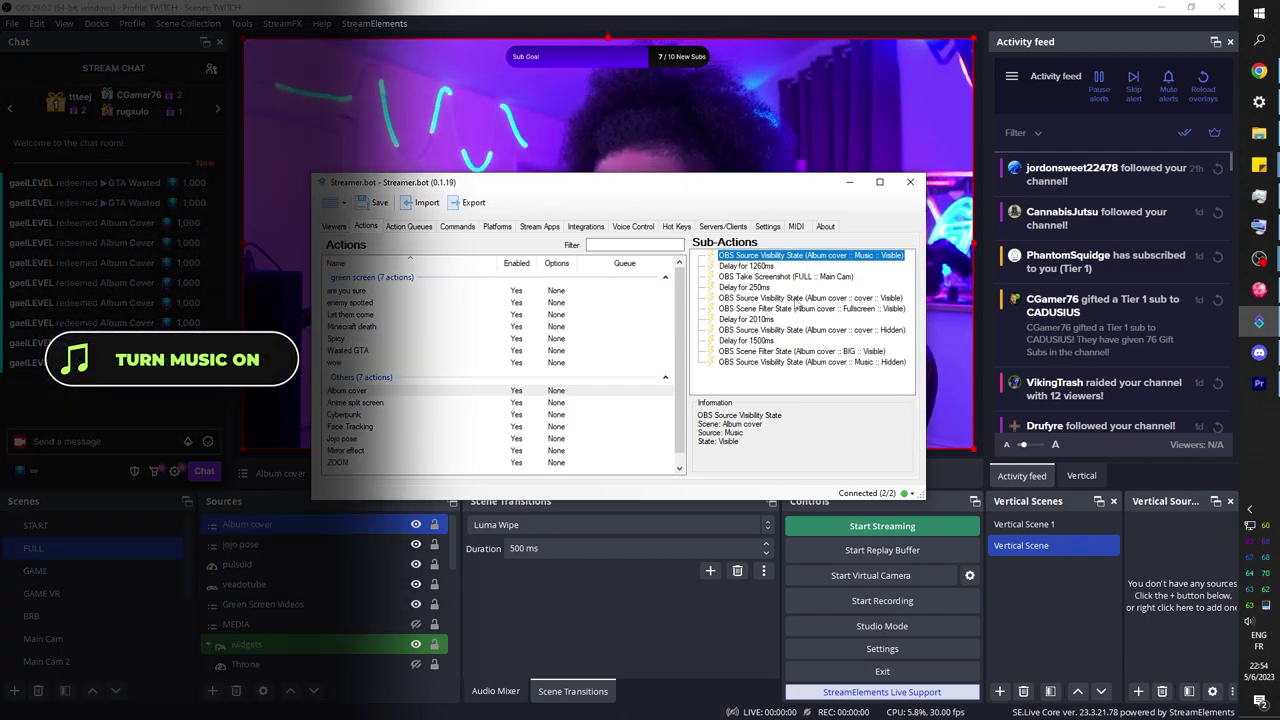
key("Down")
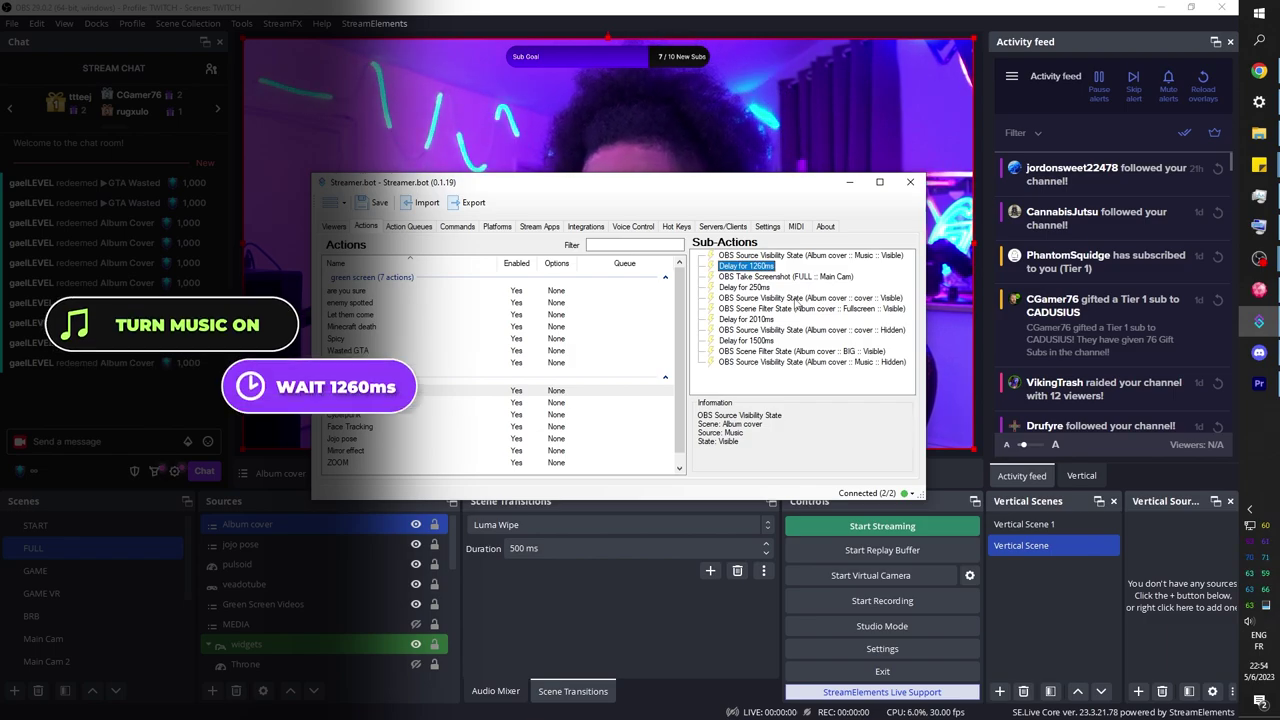
key("Down")
key("Down")
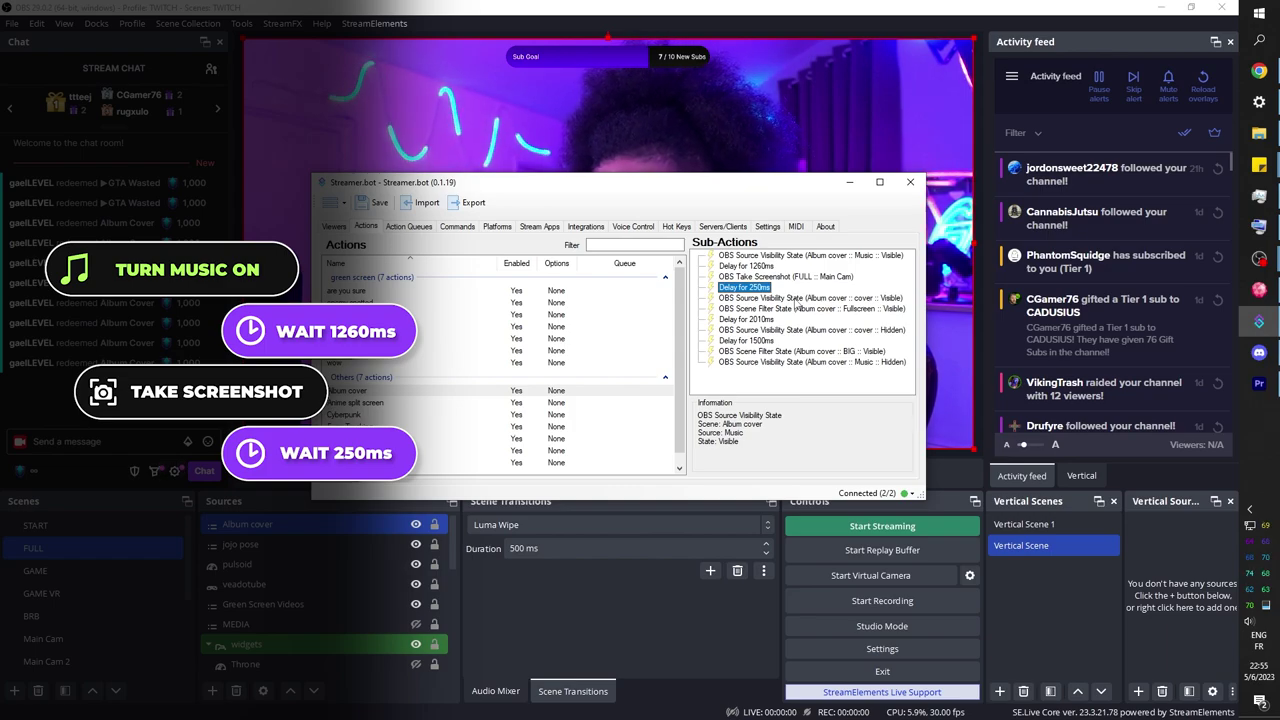
key("Down")
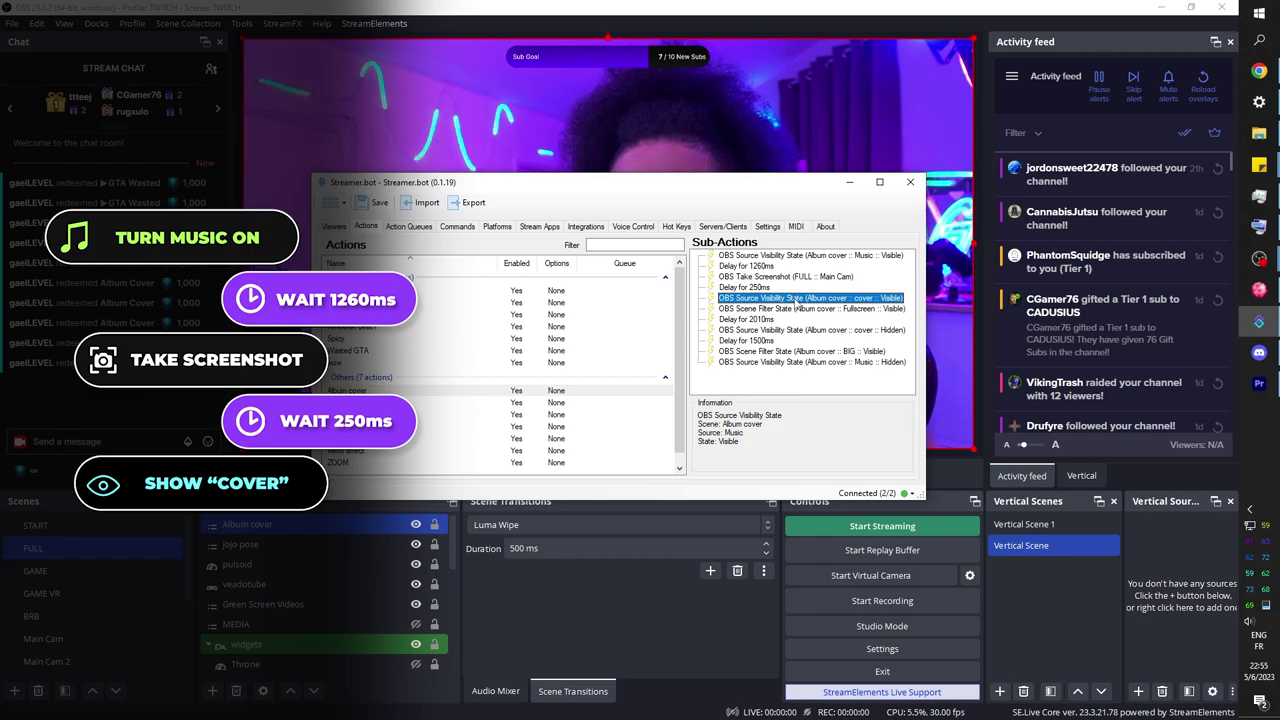
key("Down")
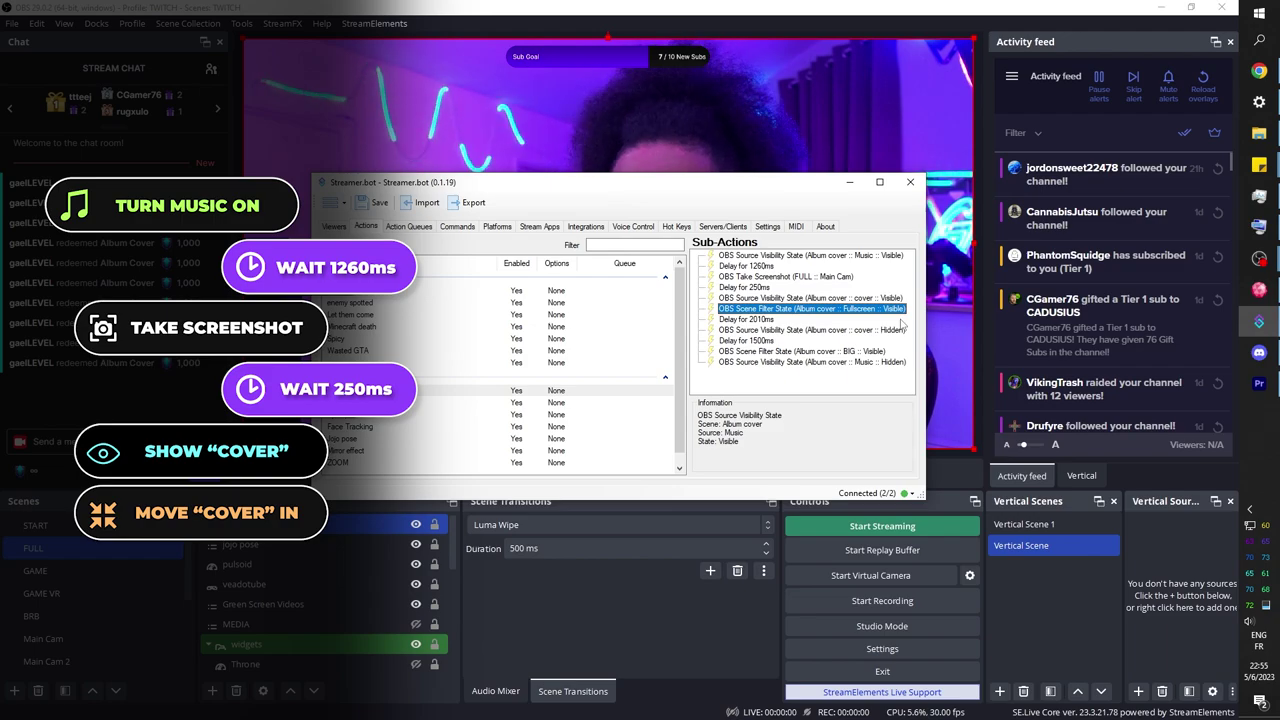
key("Down")
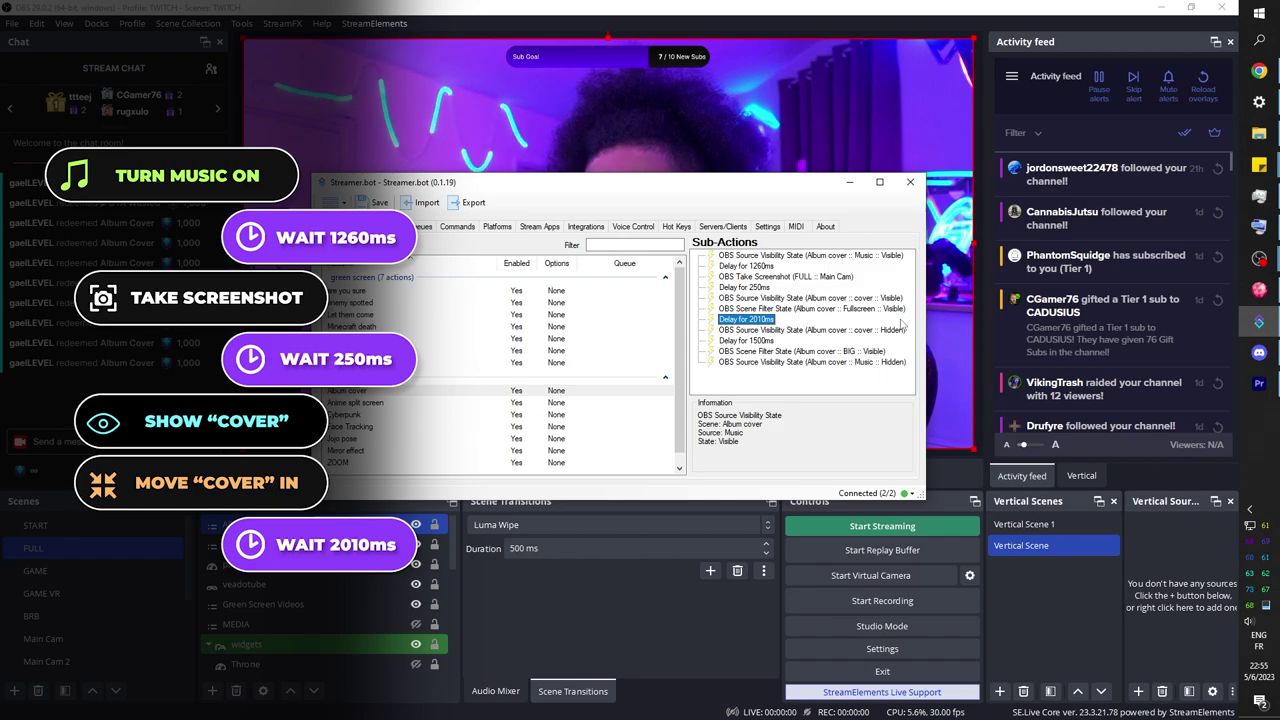
left_click(901, 327)
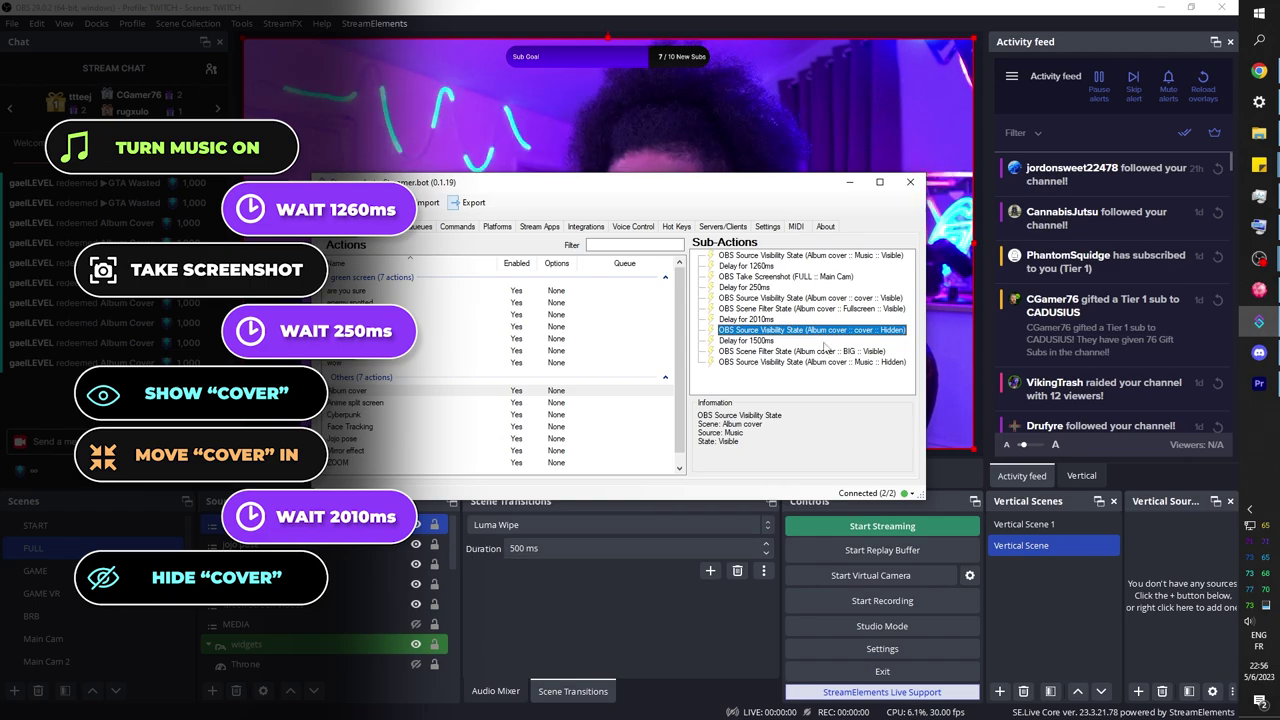
left_click(777, 343)
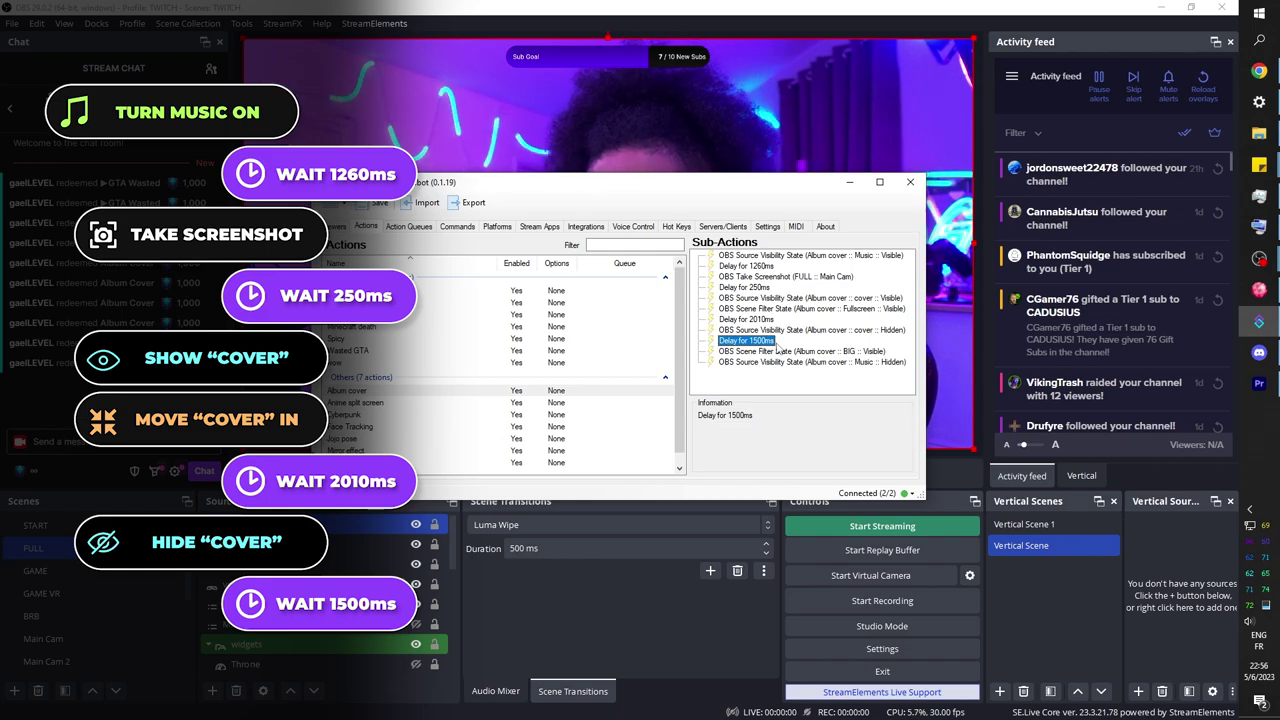
left_click(777, 352)
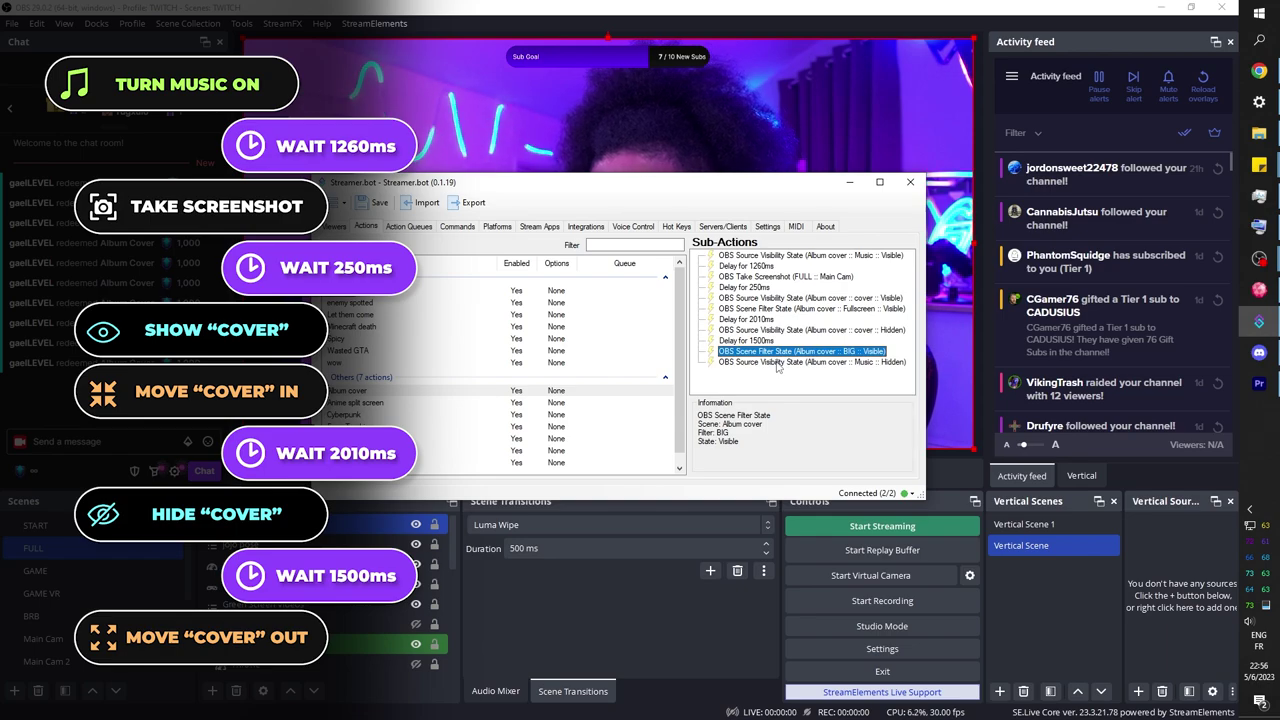
left_click(777, 363)
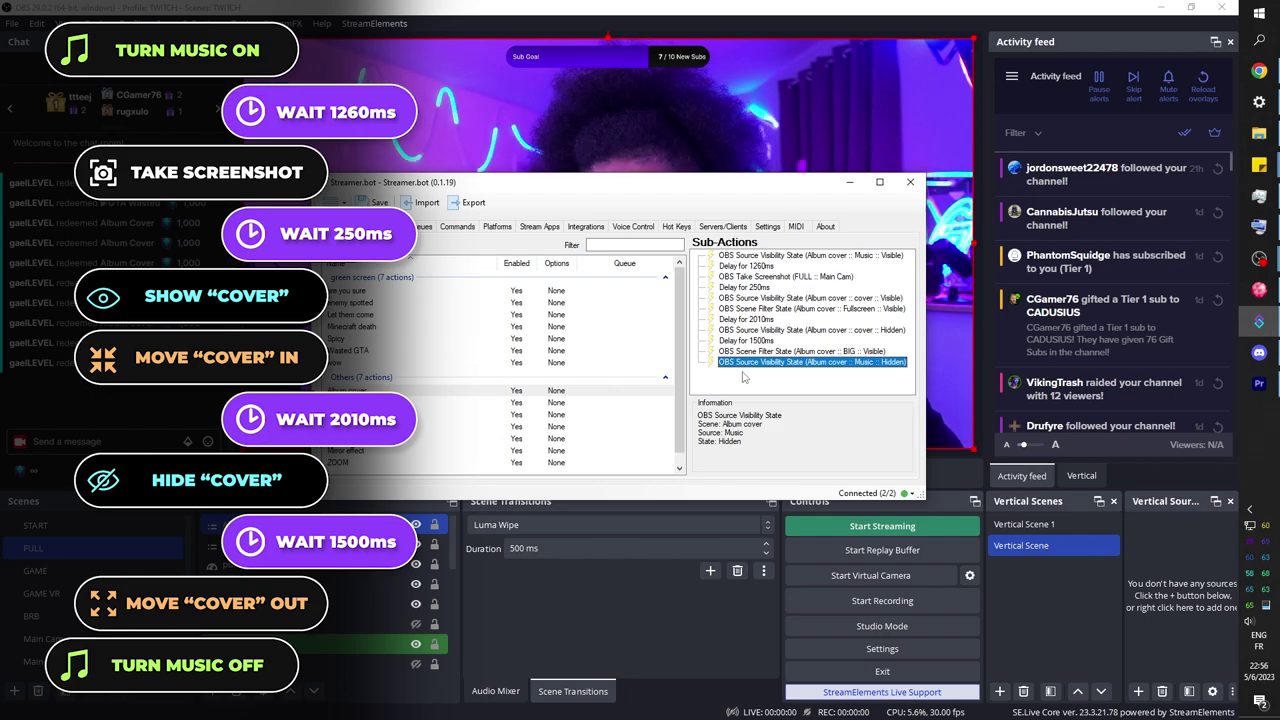
left_click(745, 380)
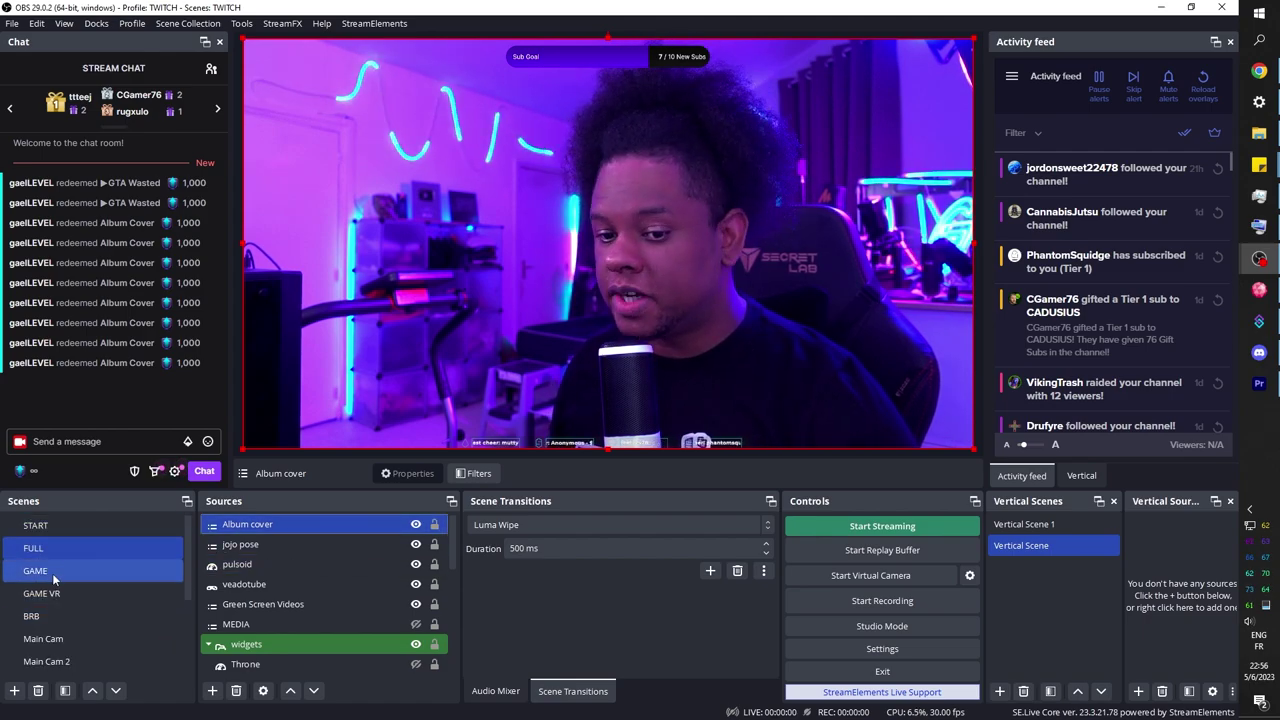
Add the existing Album cover scene as a visible source in OBS's GAME scene.
left_click(52, 573)
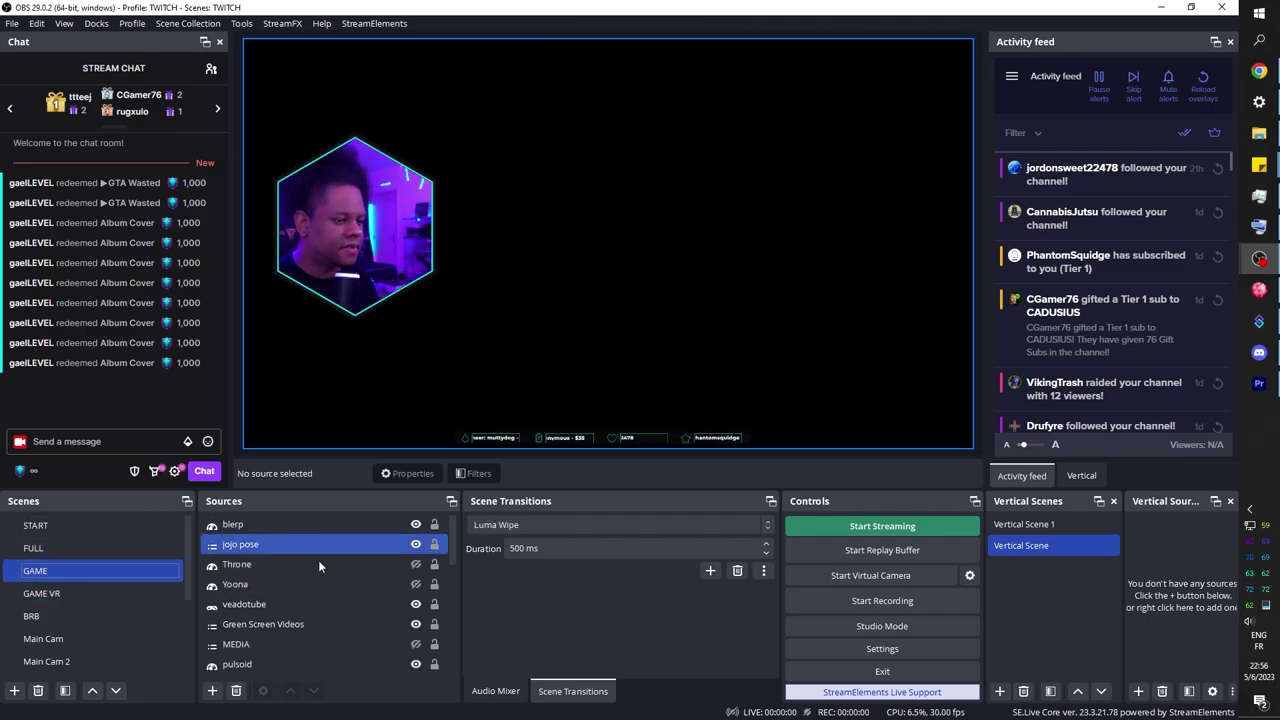
left_click(212, 691)
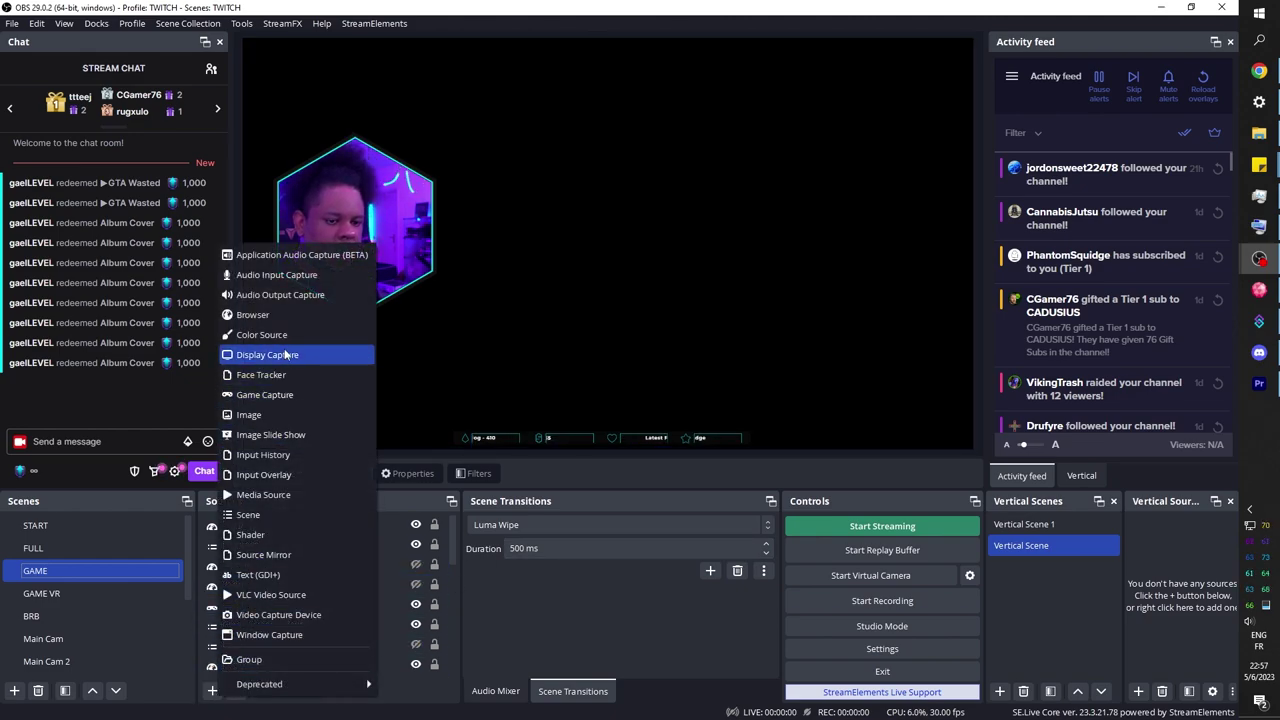
left_click(290, 514)
left_click(584, 342)
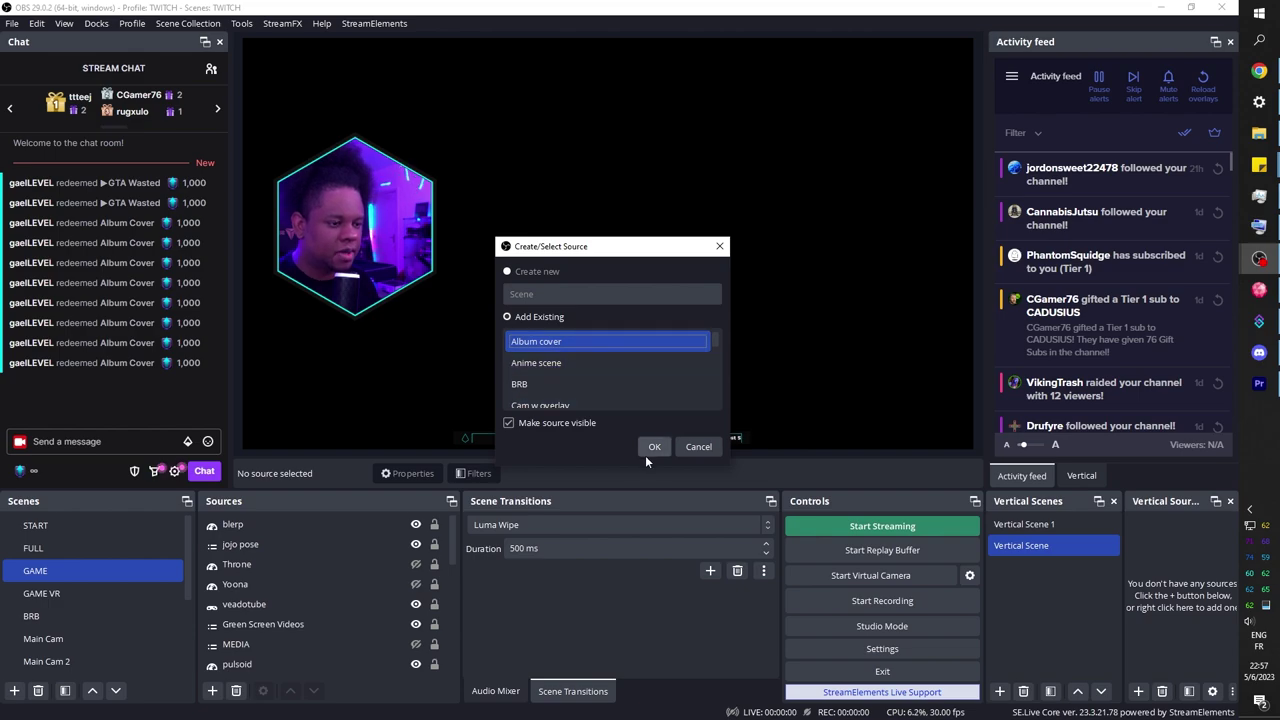
left_click(653, 446)
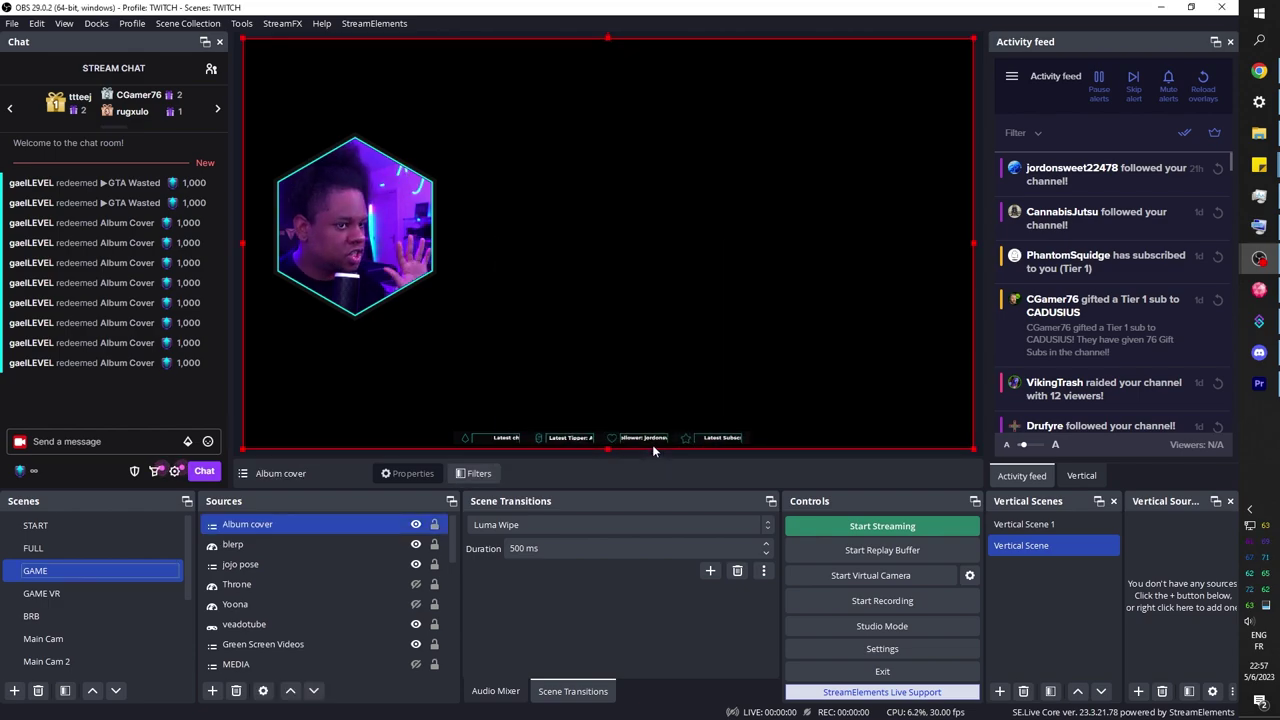
Redeem the Album Cover reward to test the effect in the GAME scene, and return to the FULL scene.
left_click(35, 474)
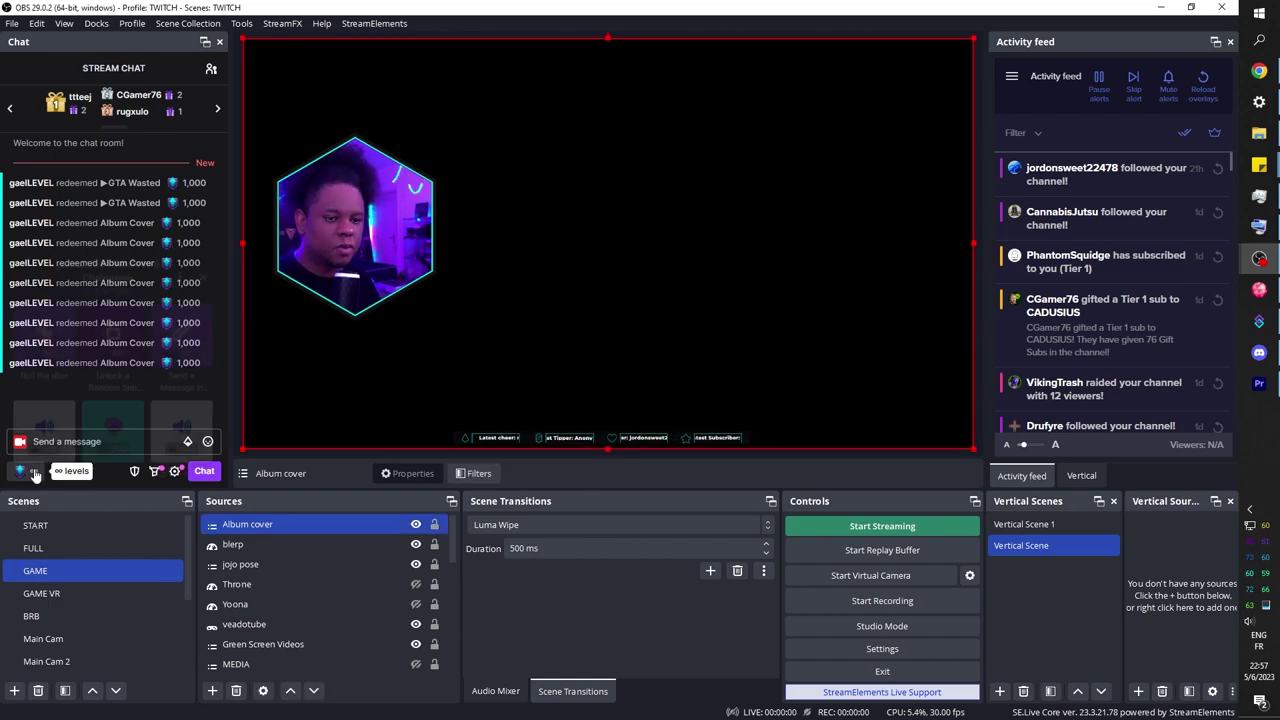
scroll(130, 365, "down", 3)
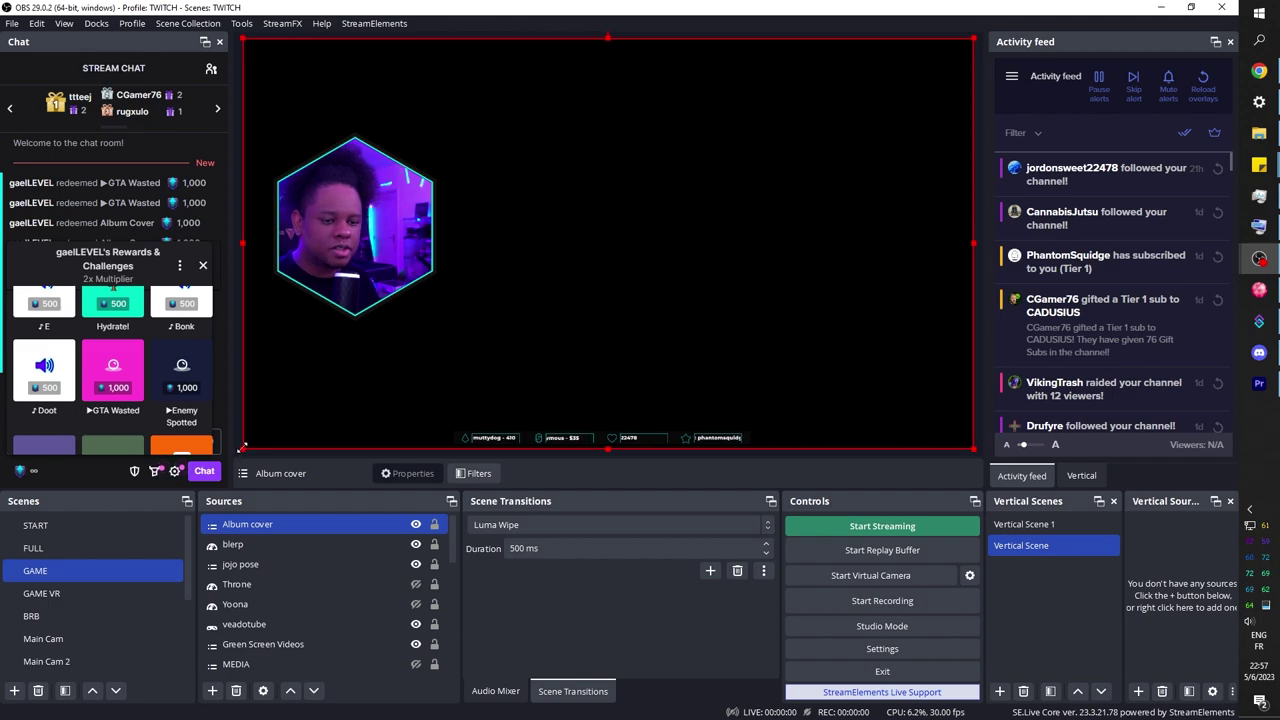
left_click_drag(242, 447, 467, 462)
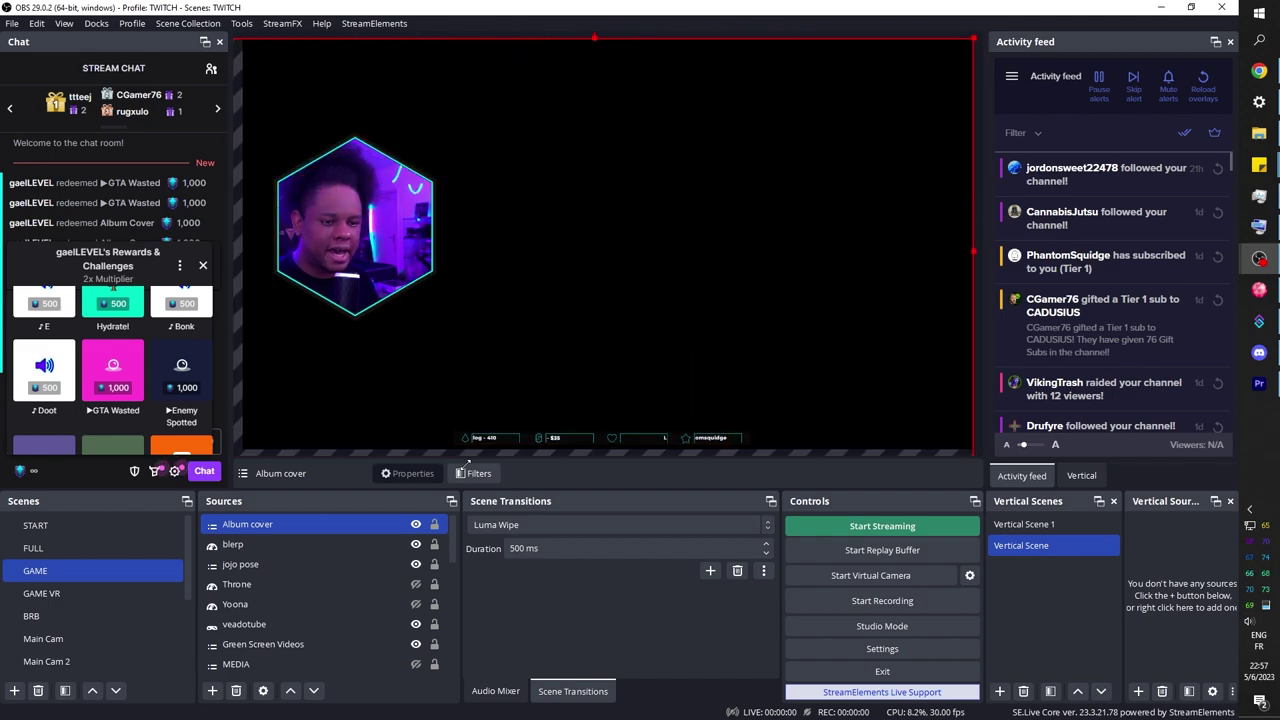
scroll(167, 380, "down", 3)
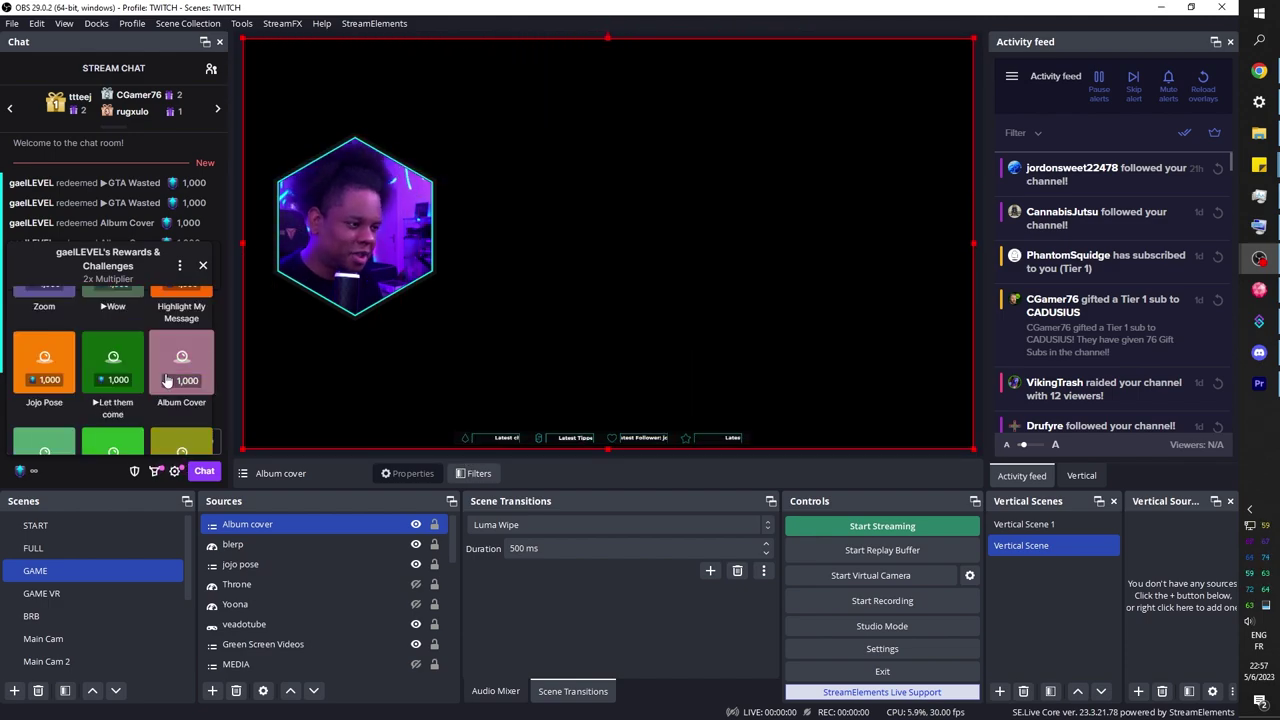
left_click(167, 378)
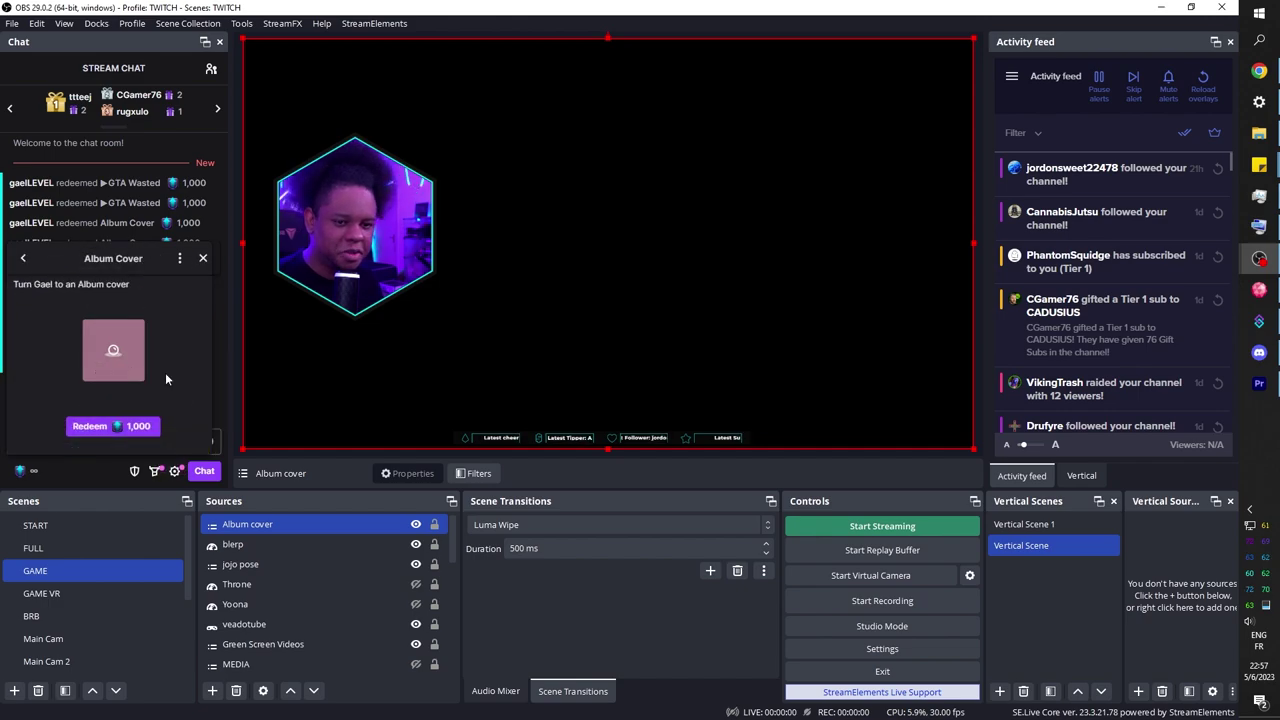
left_click(116, 428)
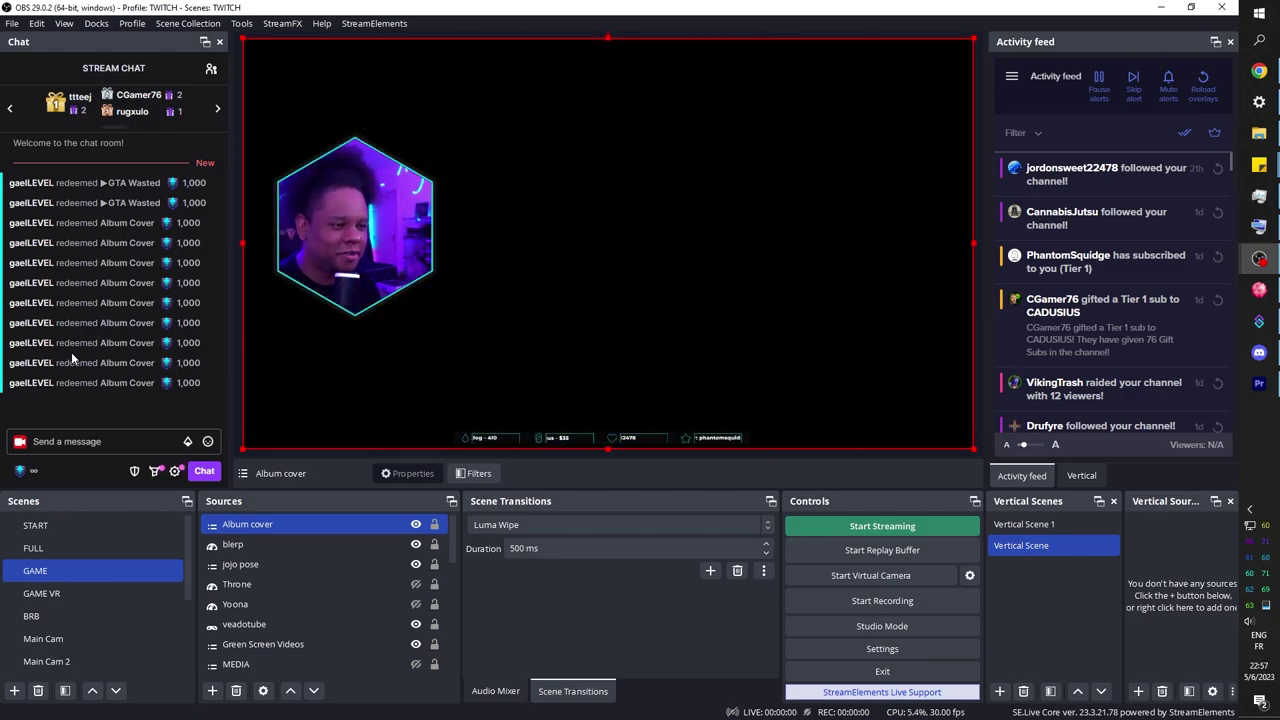
left_click(67, 549)
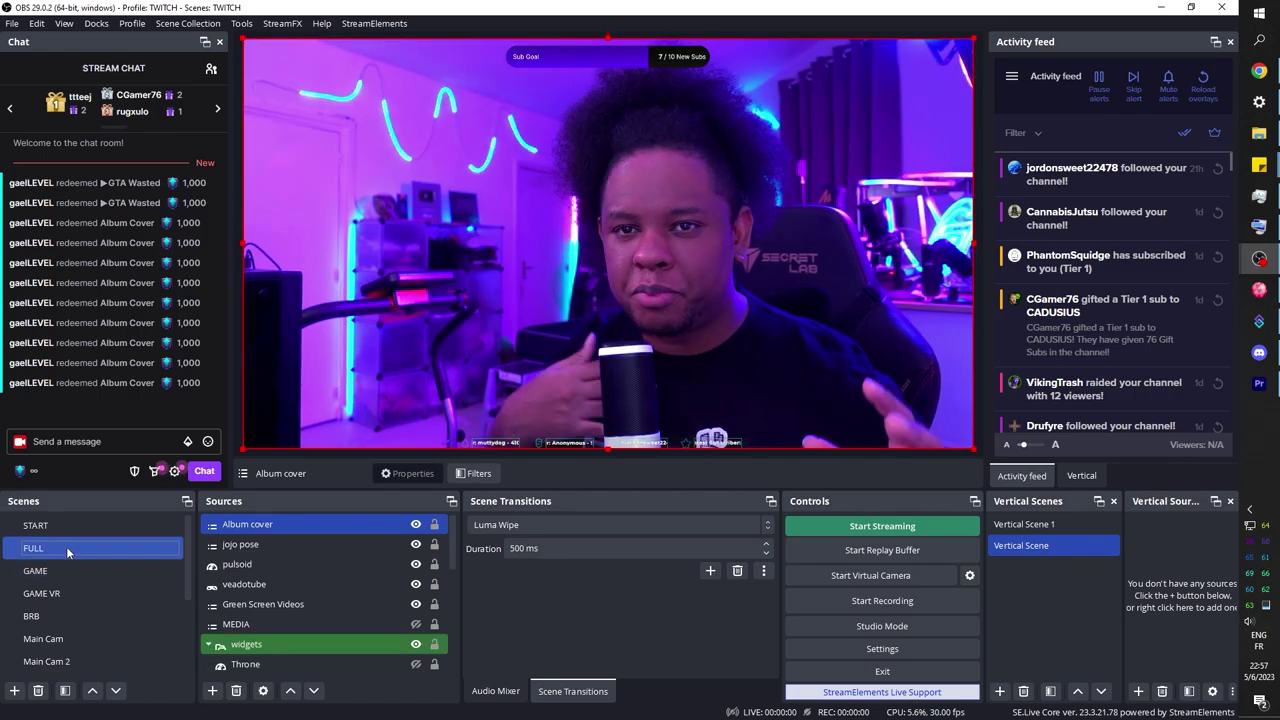